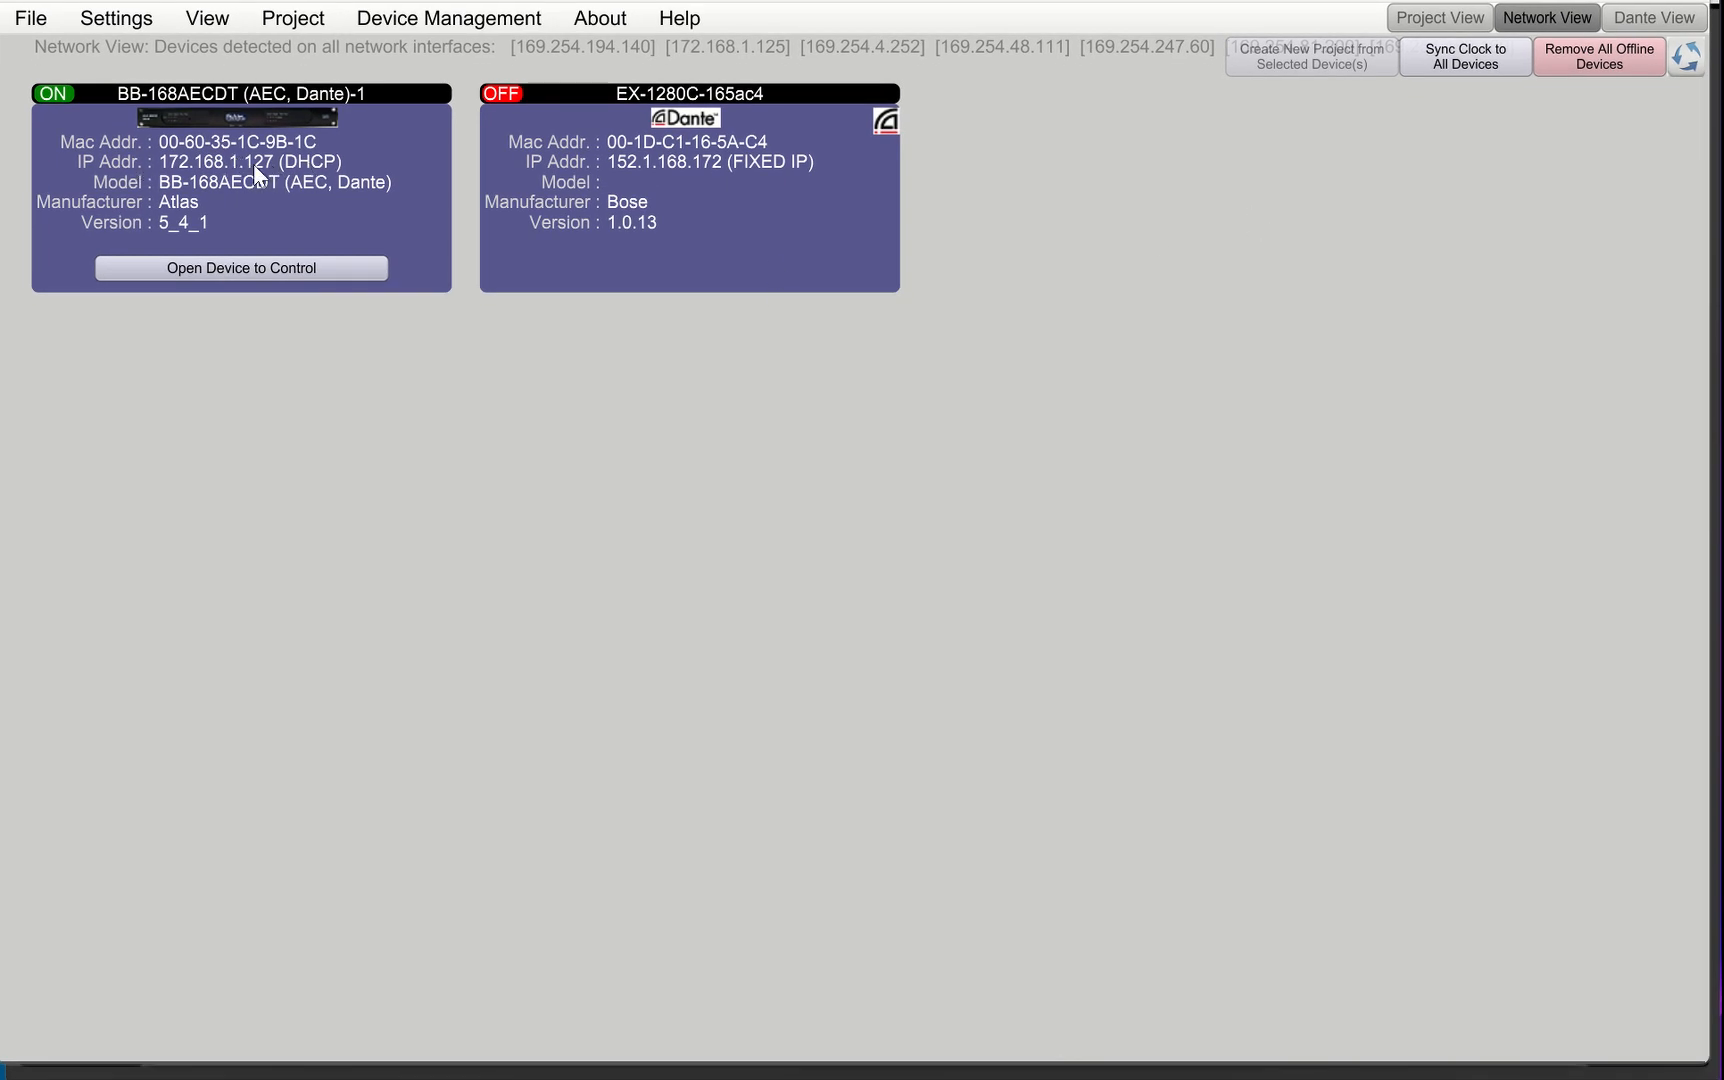
Switch to HIVE Touch Viewer and save 172.168.1.127 as the Atlas Blue Bridge IP address
{"action": "key", "text": "alt+Tab"}
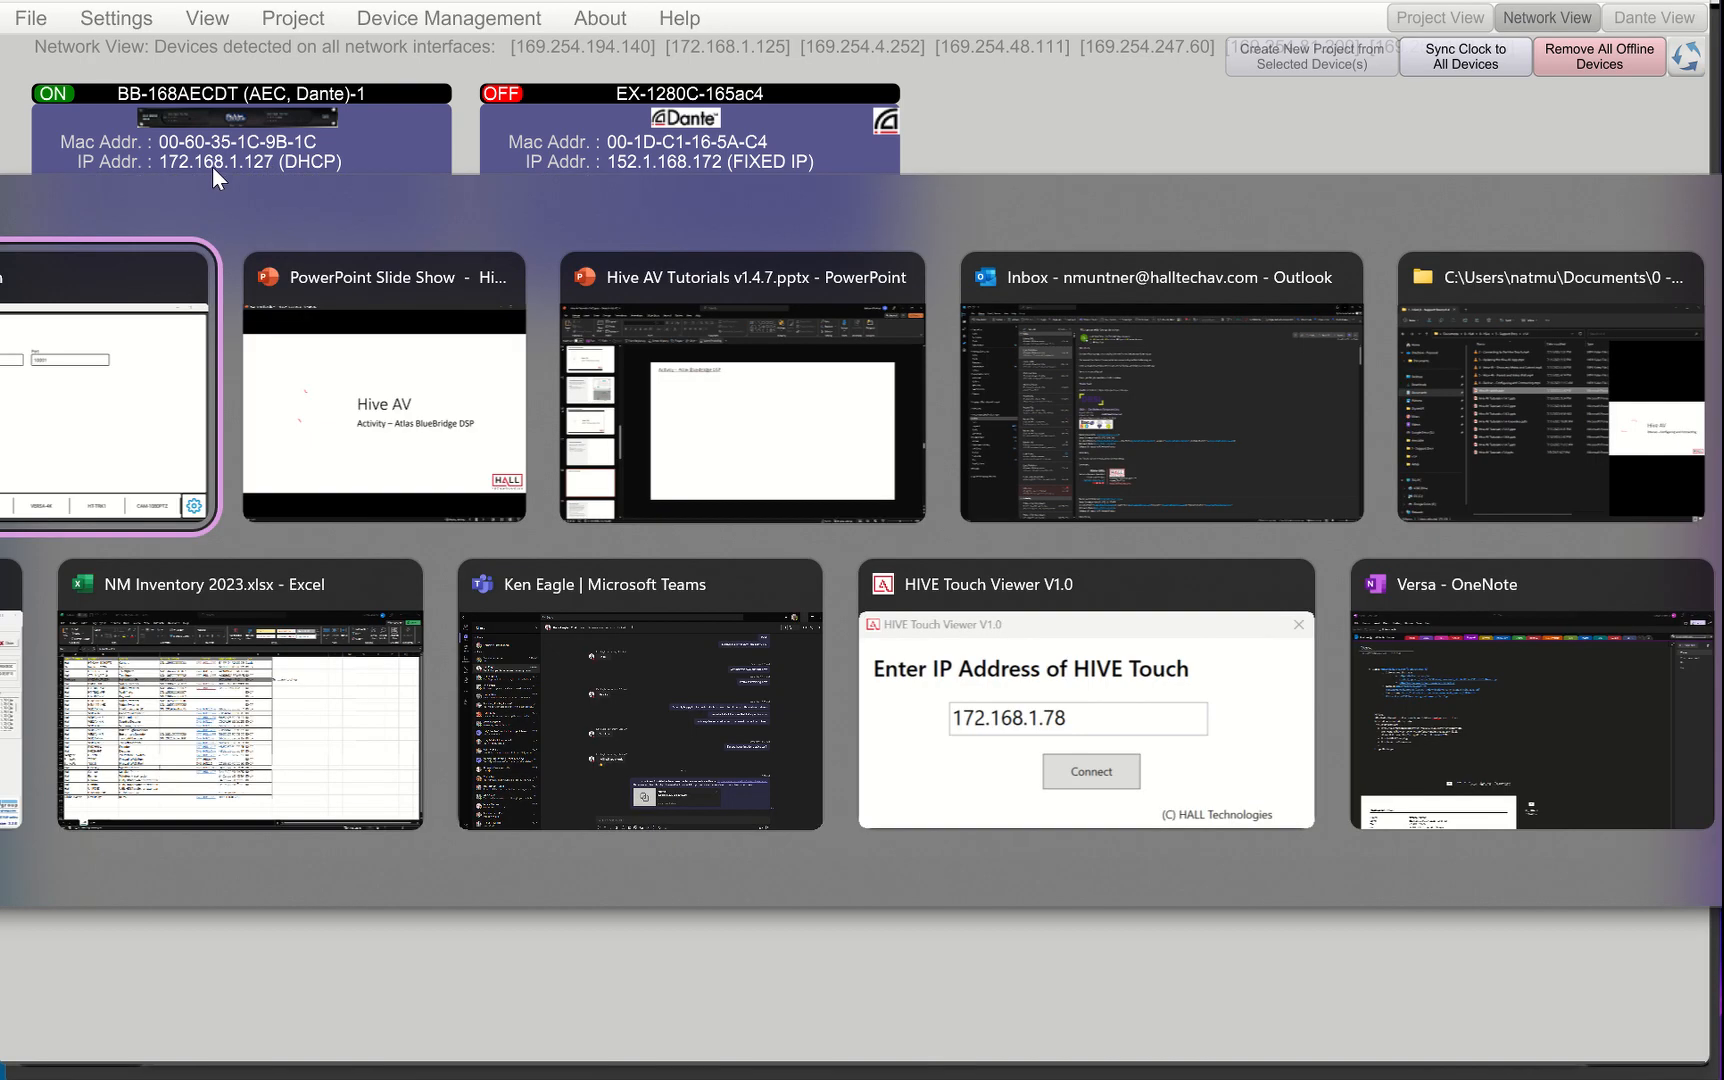
{"action": "left_click", "coordinate": [437, 242]}
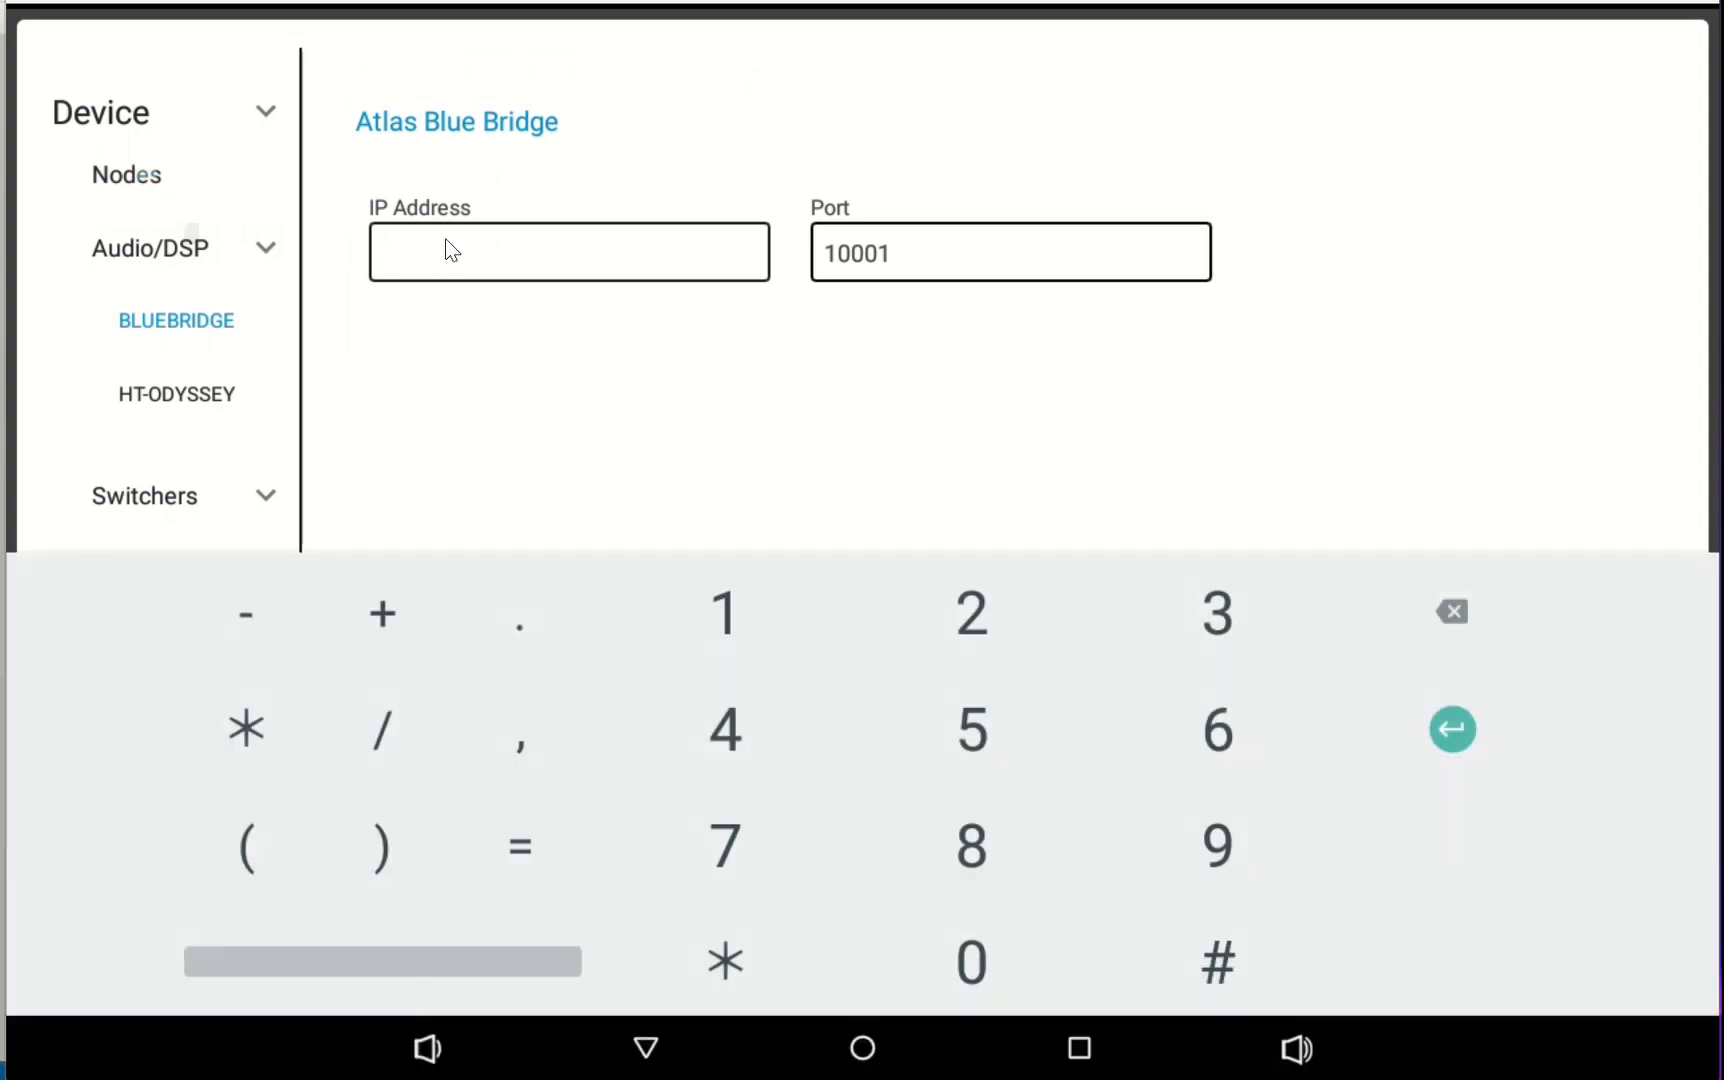
{"action": "type", "text": "172.168.1.127"}
{"action": "key", "text": "Escape"}
{"action": "left_click", "coordinate": [453, 866]}
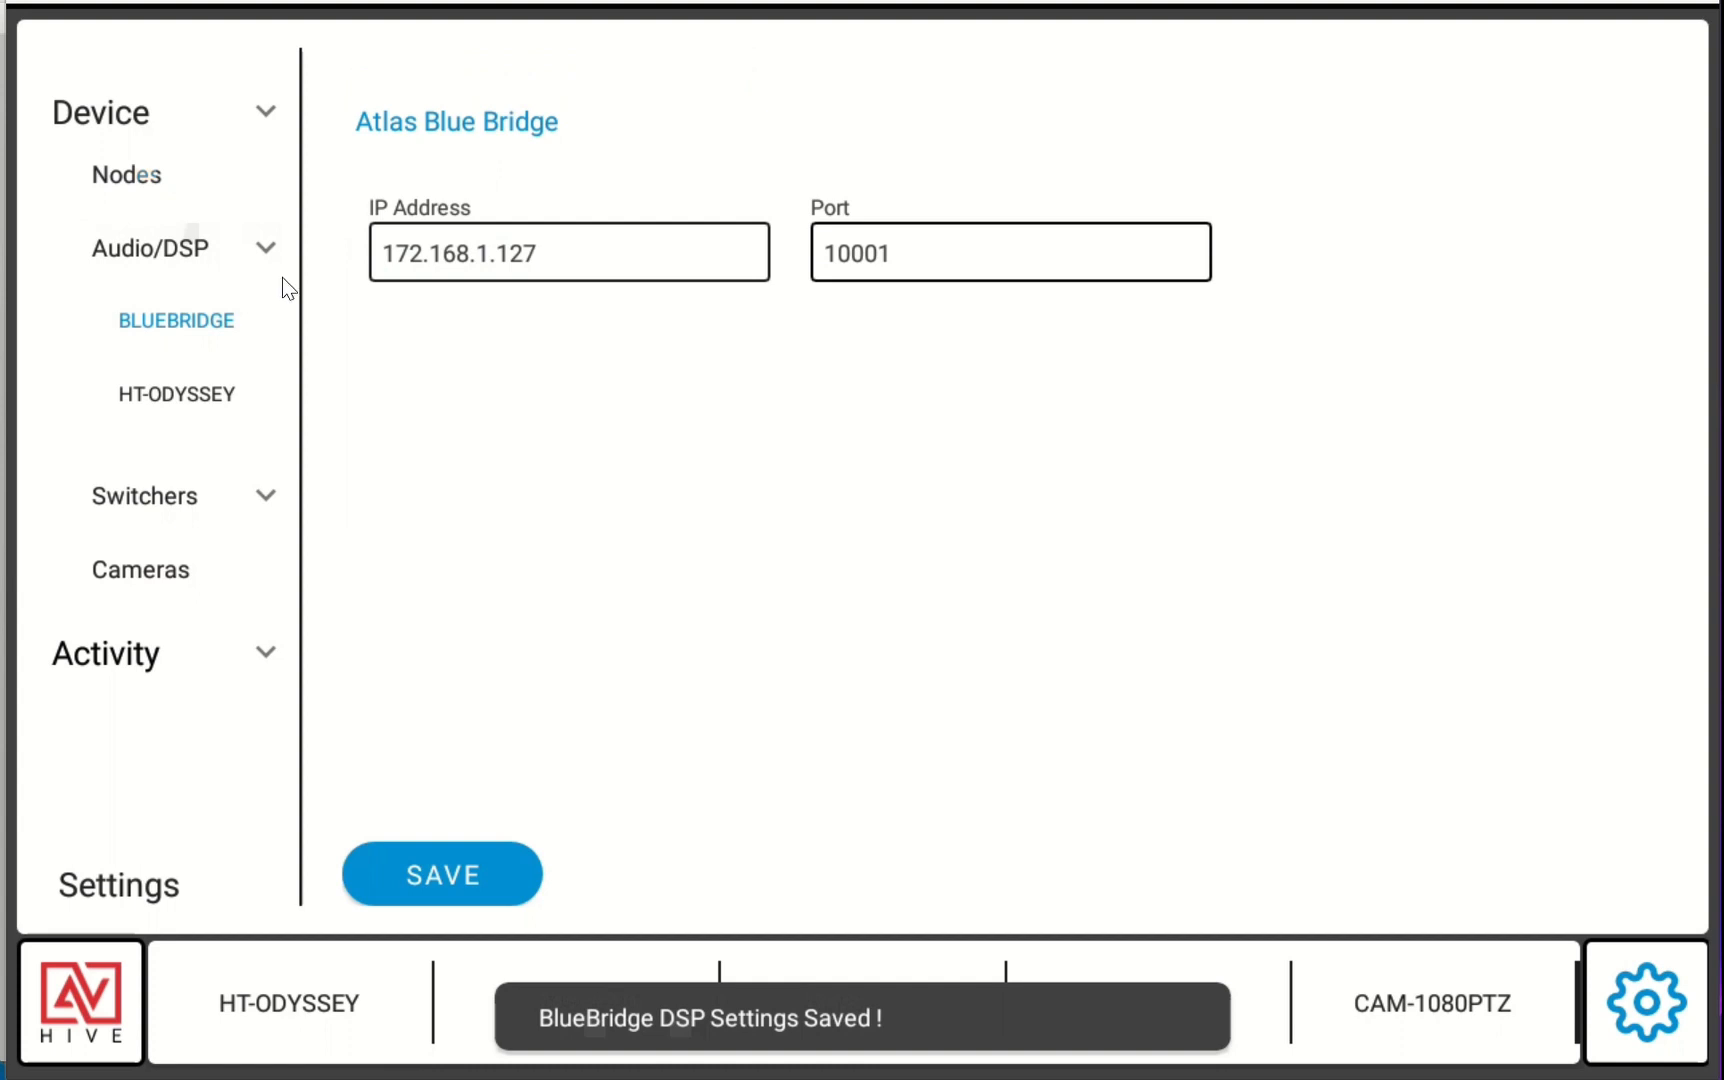
Collapse the Device section and open the Audio activity configuration page
{"action": "left_click", "coordinate": [264, 244]}
{"action": "left_click", "coordinate": [265, 112]}
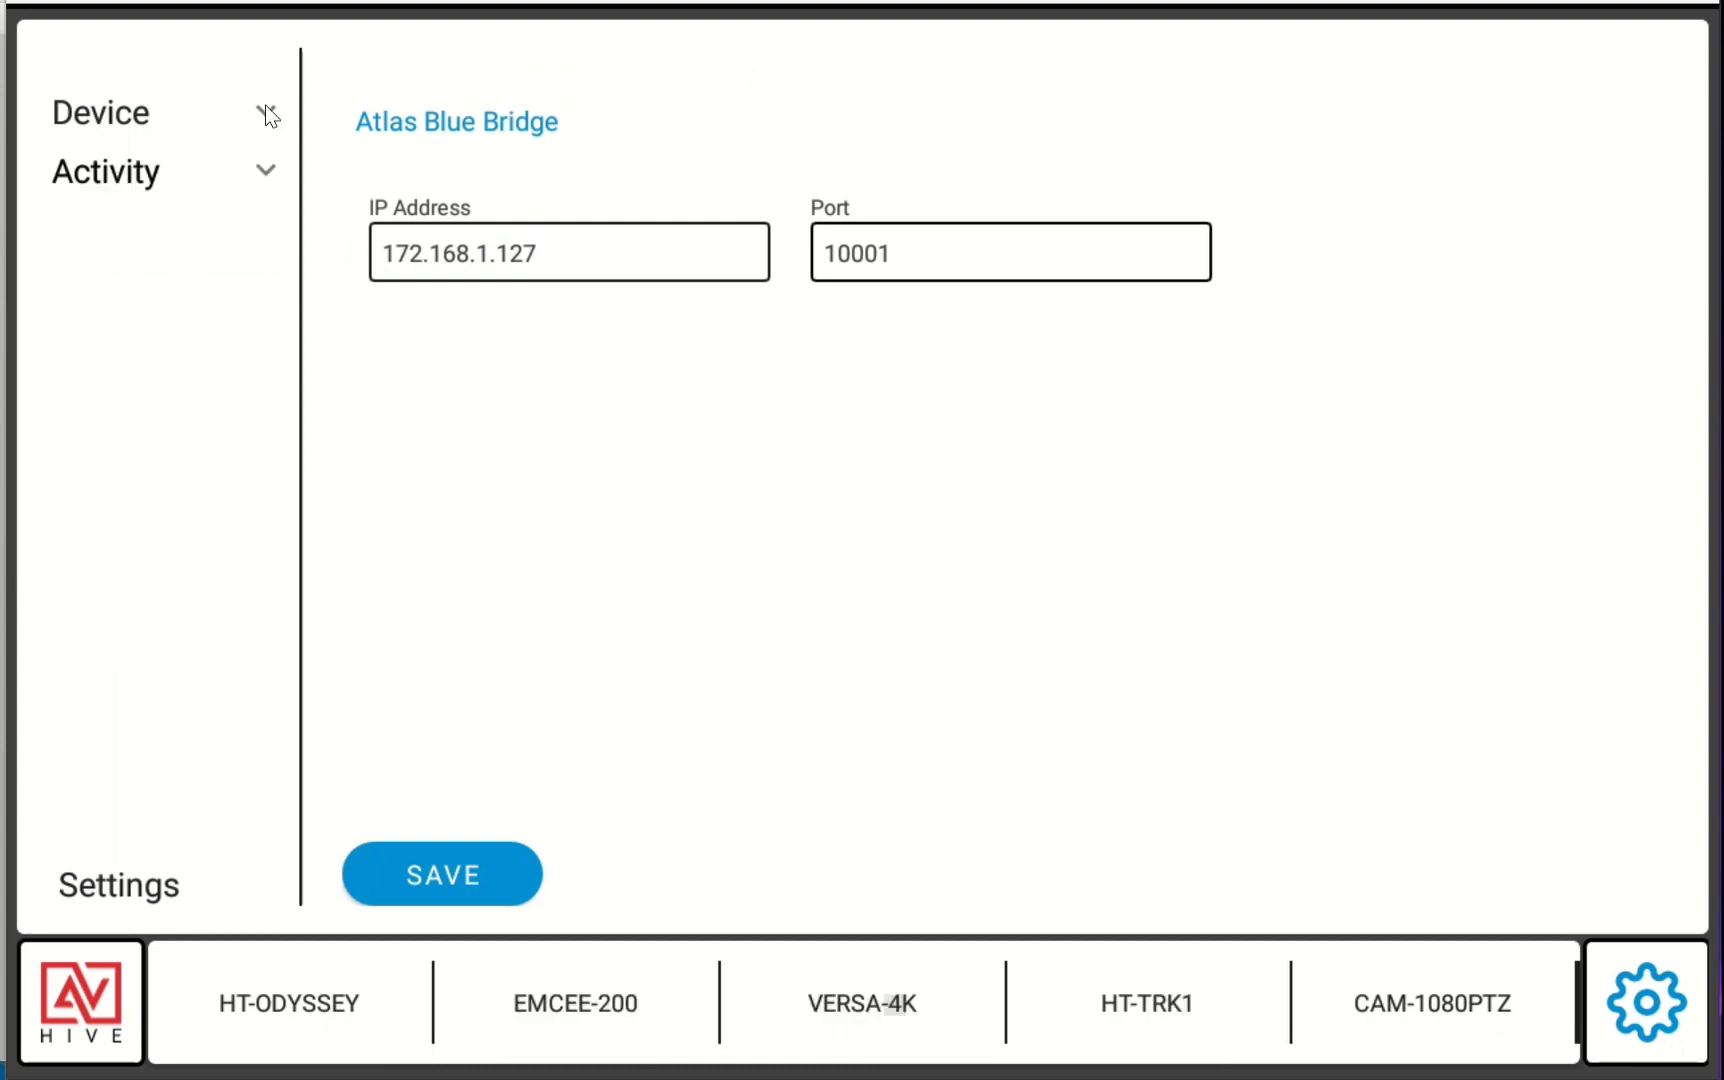
{"action": "left_click", "coordinate": [262, 172]}
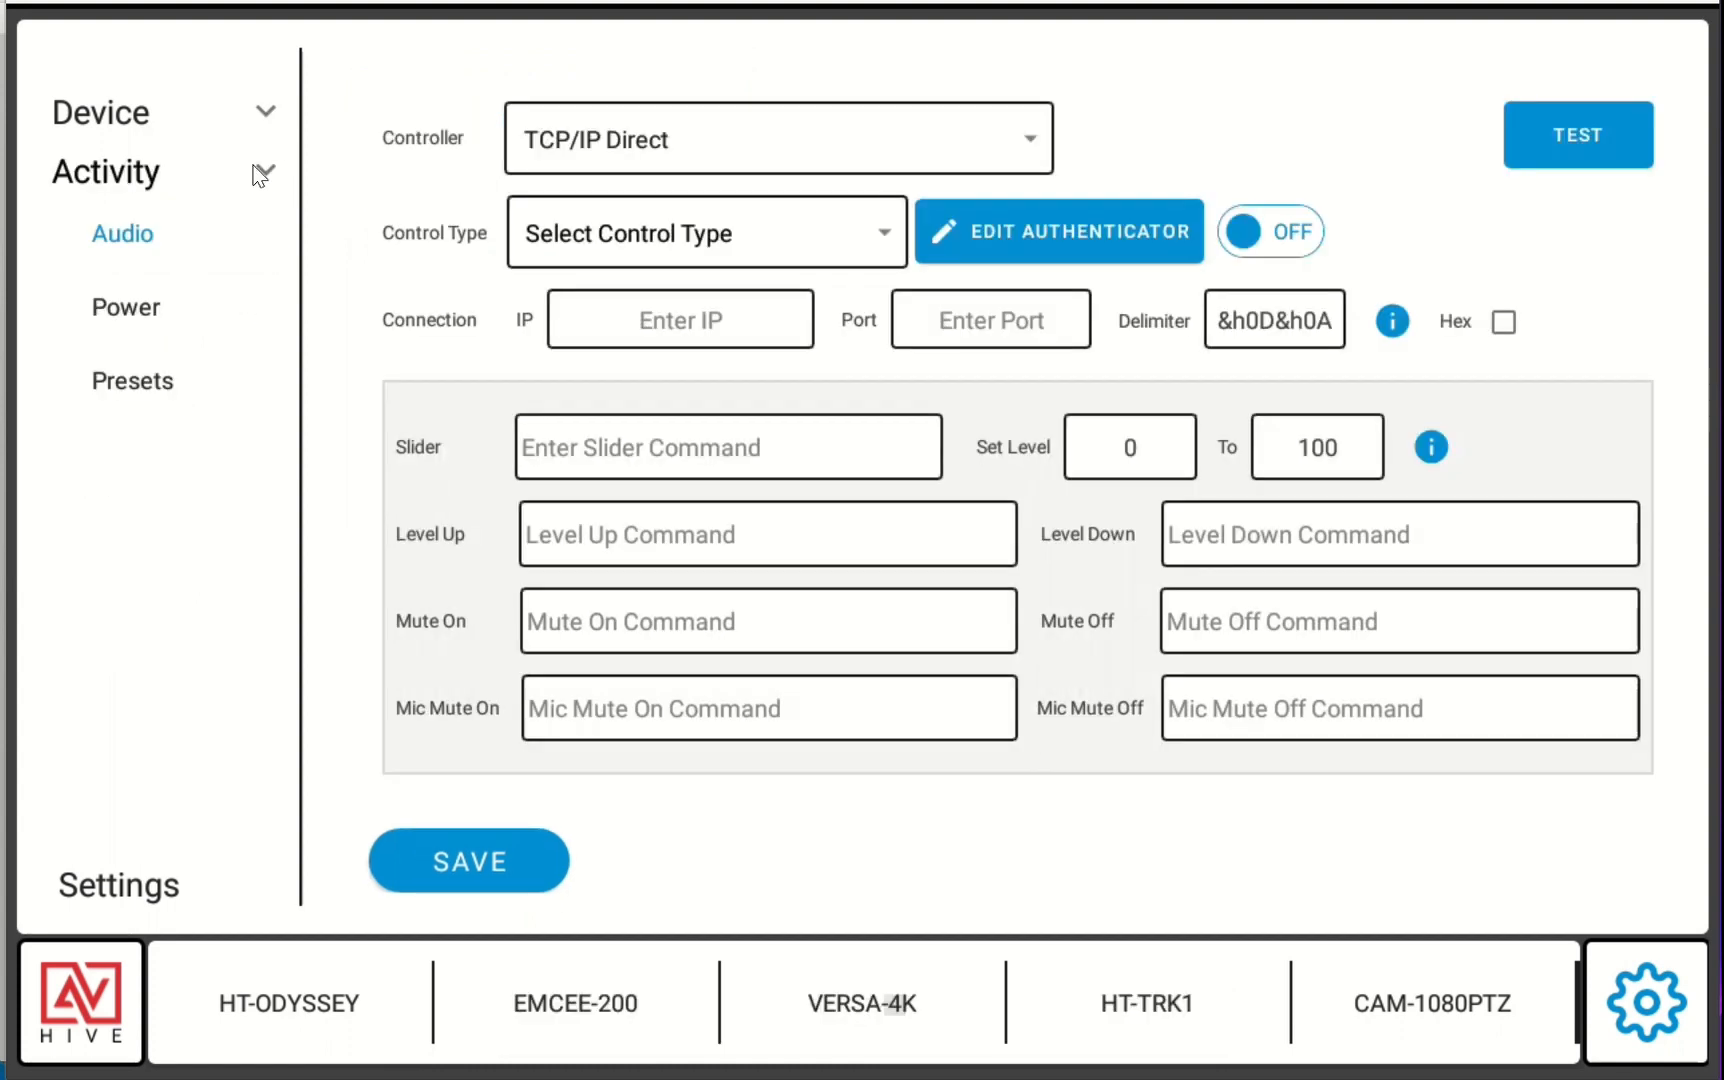
{"action": "left_click", "coordinate": [968, 110]}
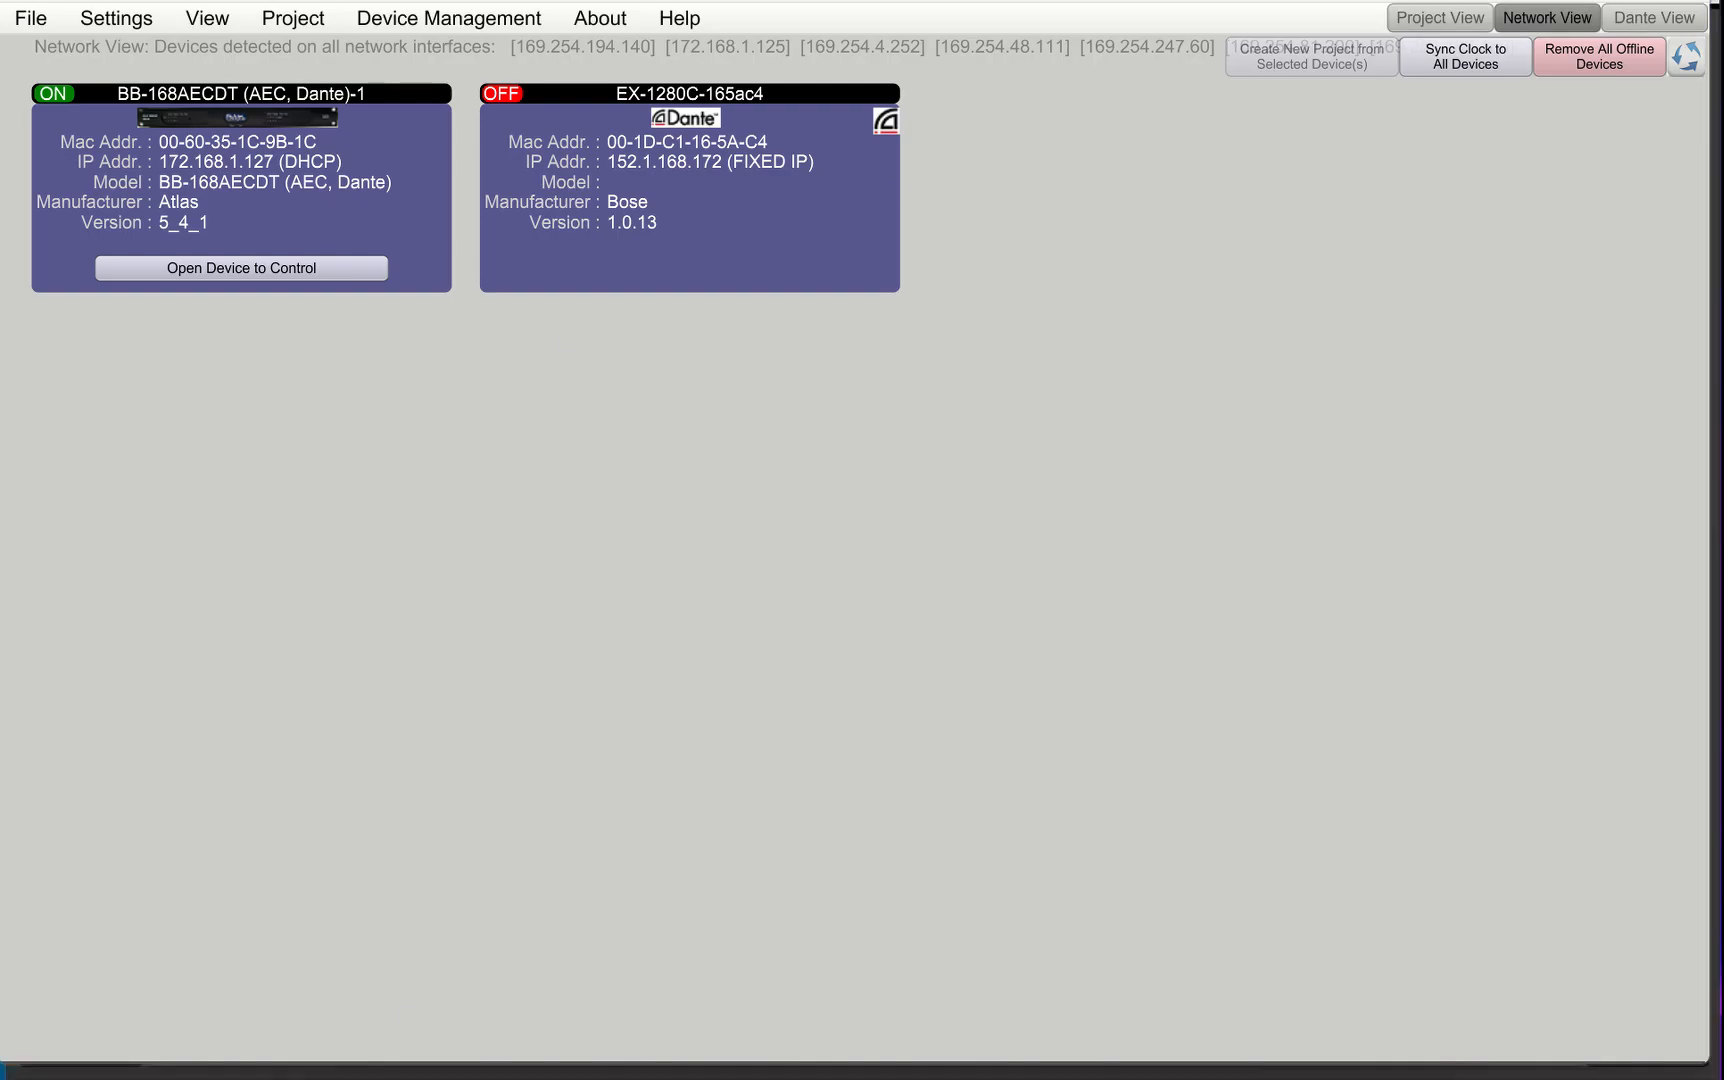
Open the Device 3rd Party Control Manager in project view and review the listed control names
{"action": "left_click", "coordinate": [1430, 15]}
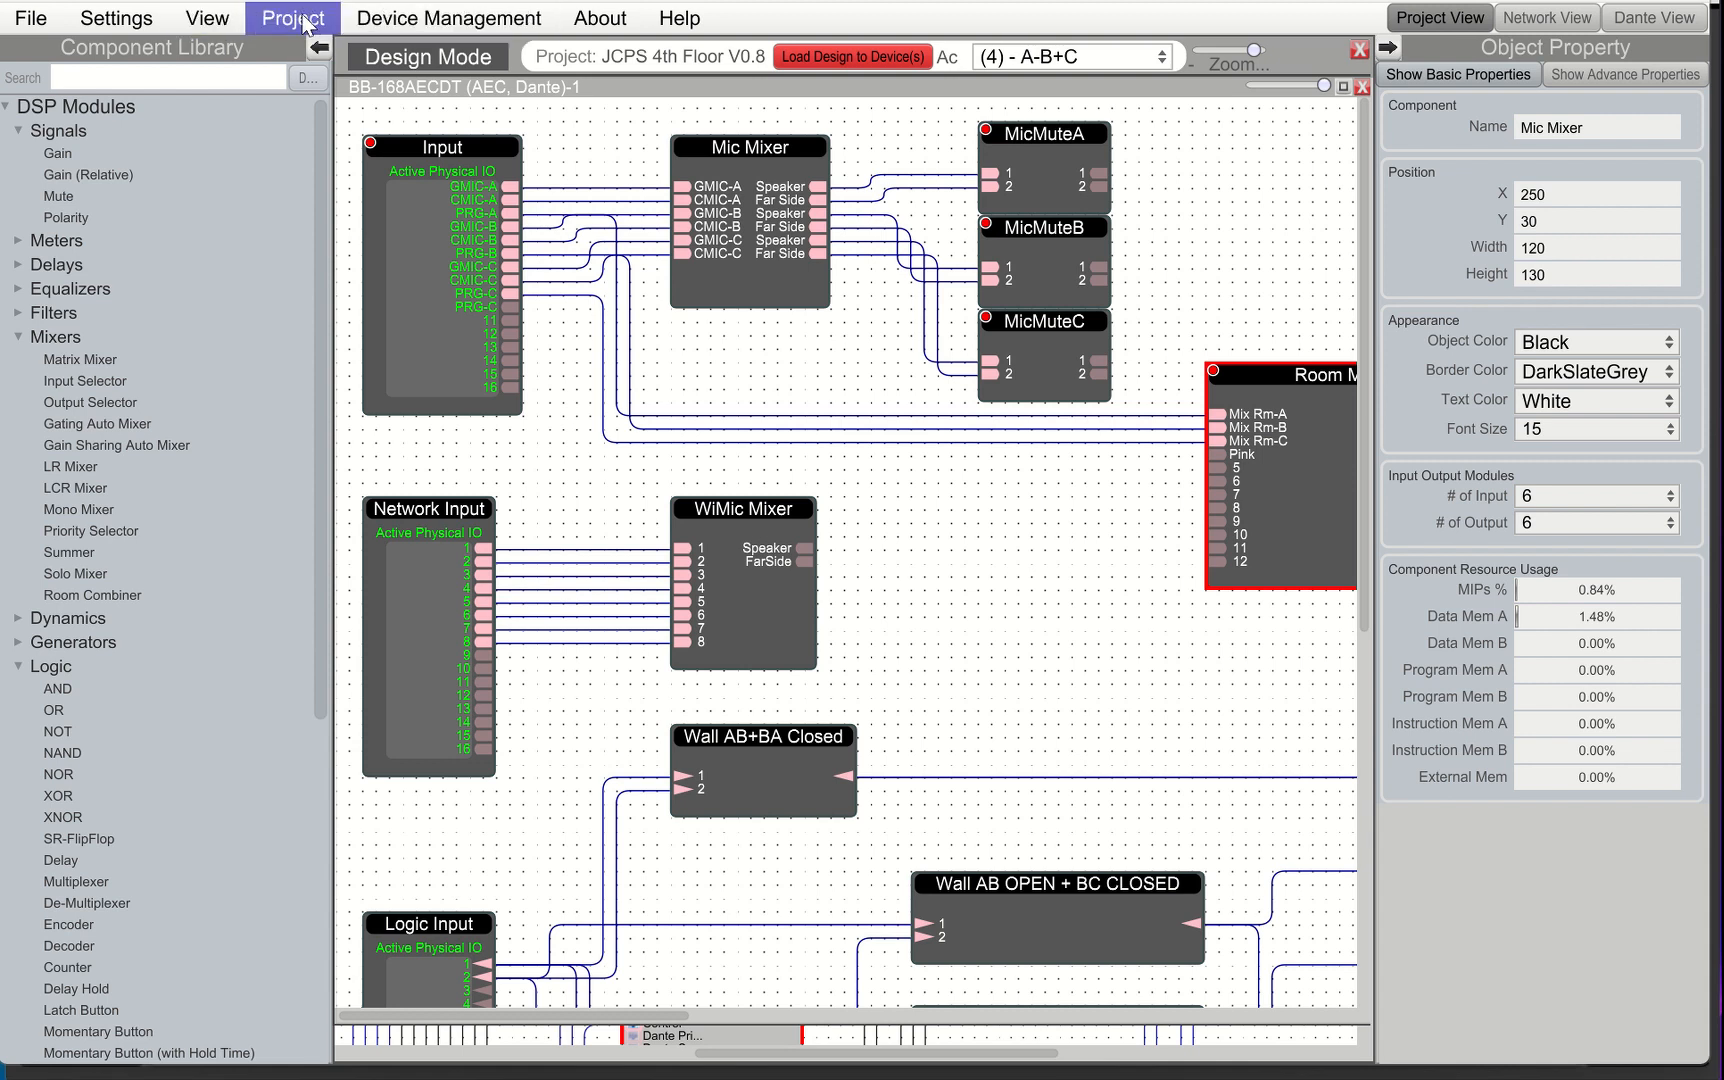
{"action": "left_click", "coordinate": [138, 22]}
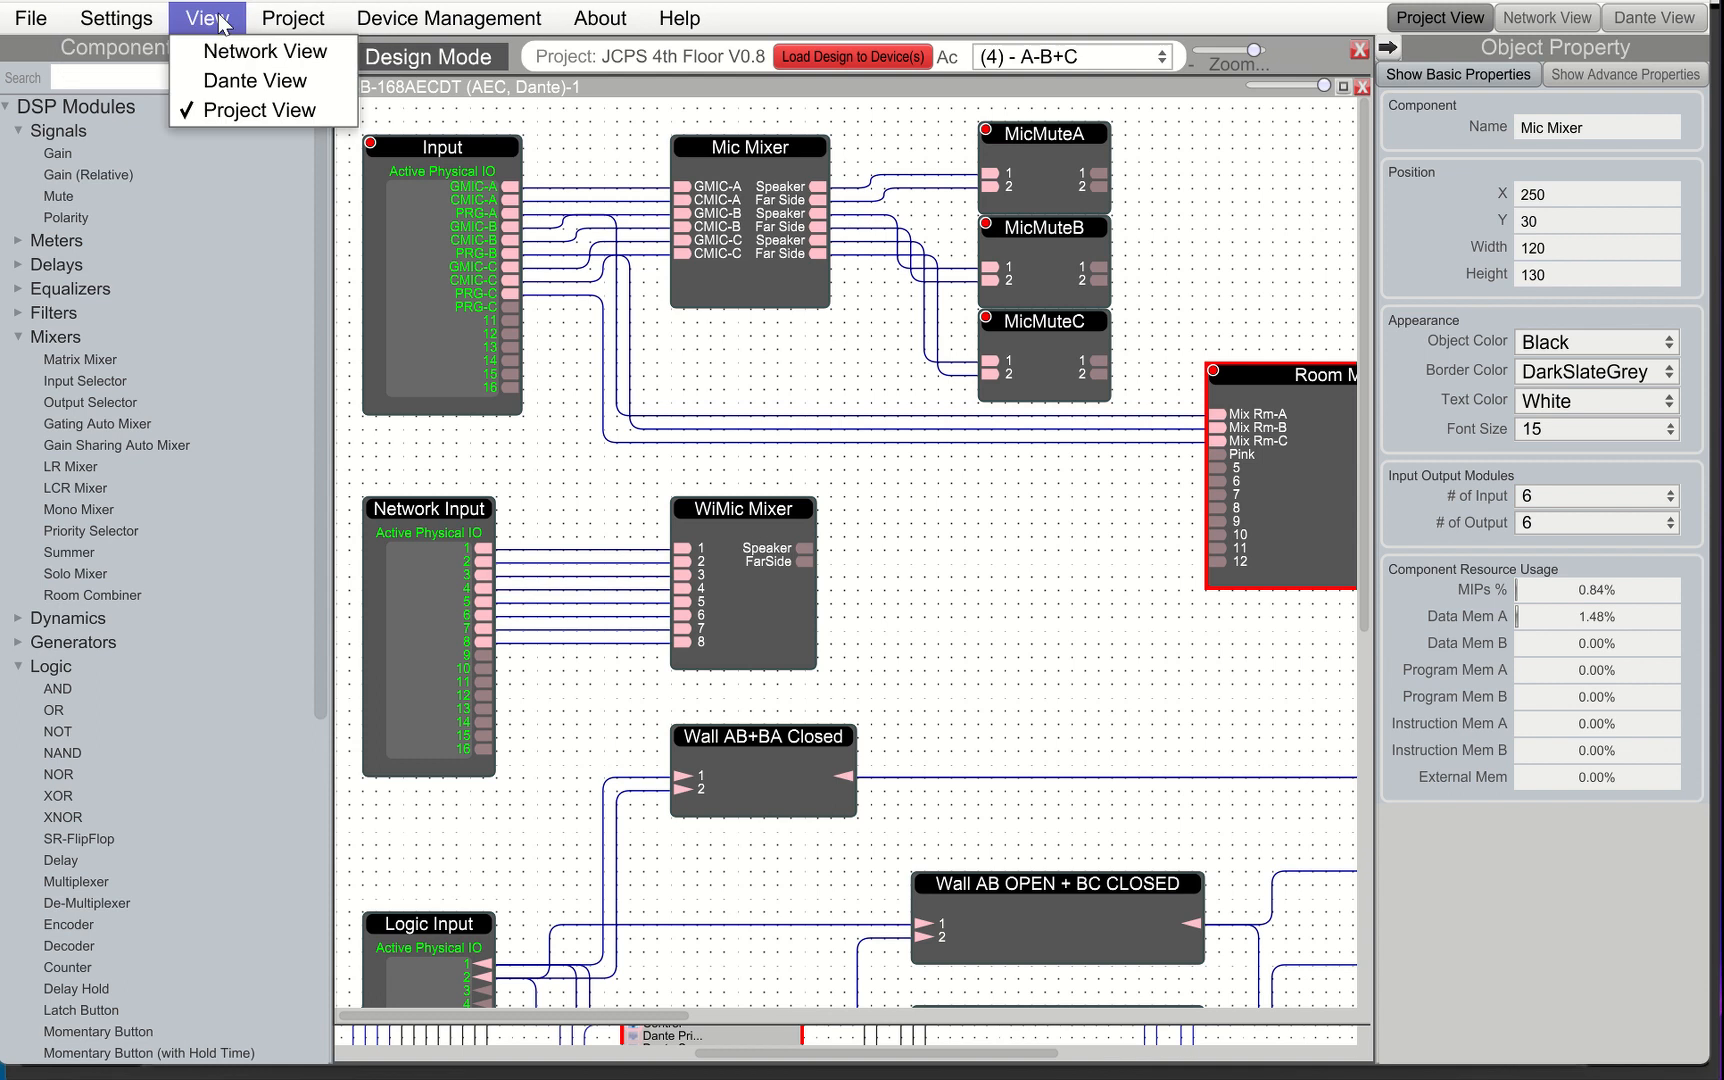
{"action": "mouse_move", "coordinate": [293, 18]}
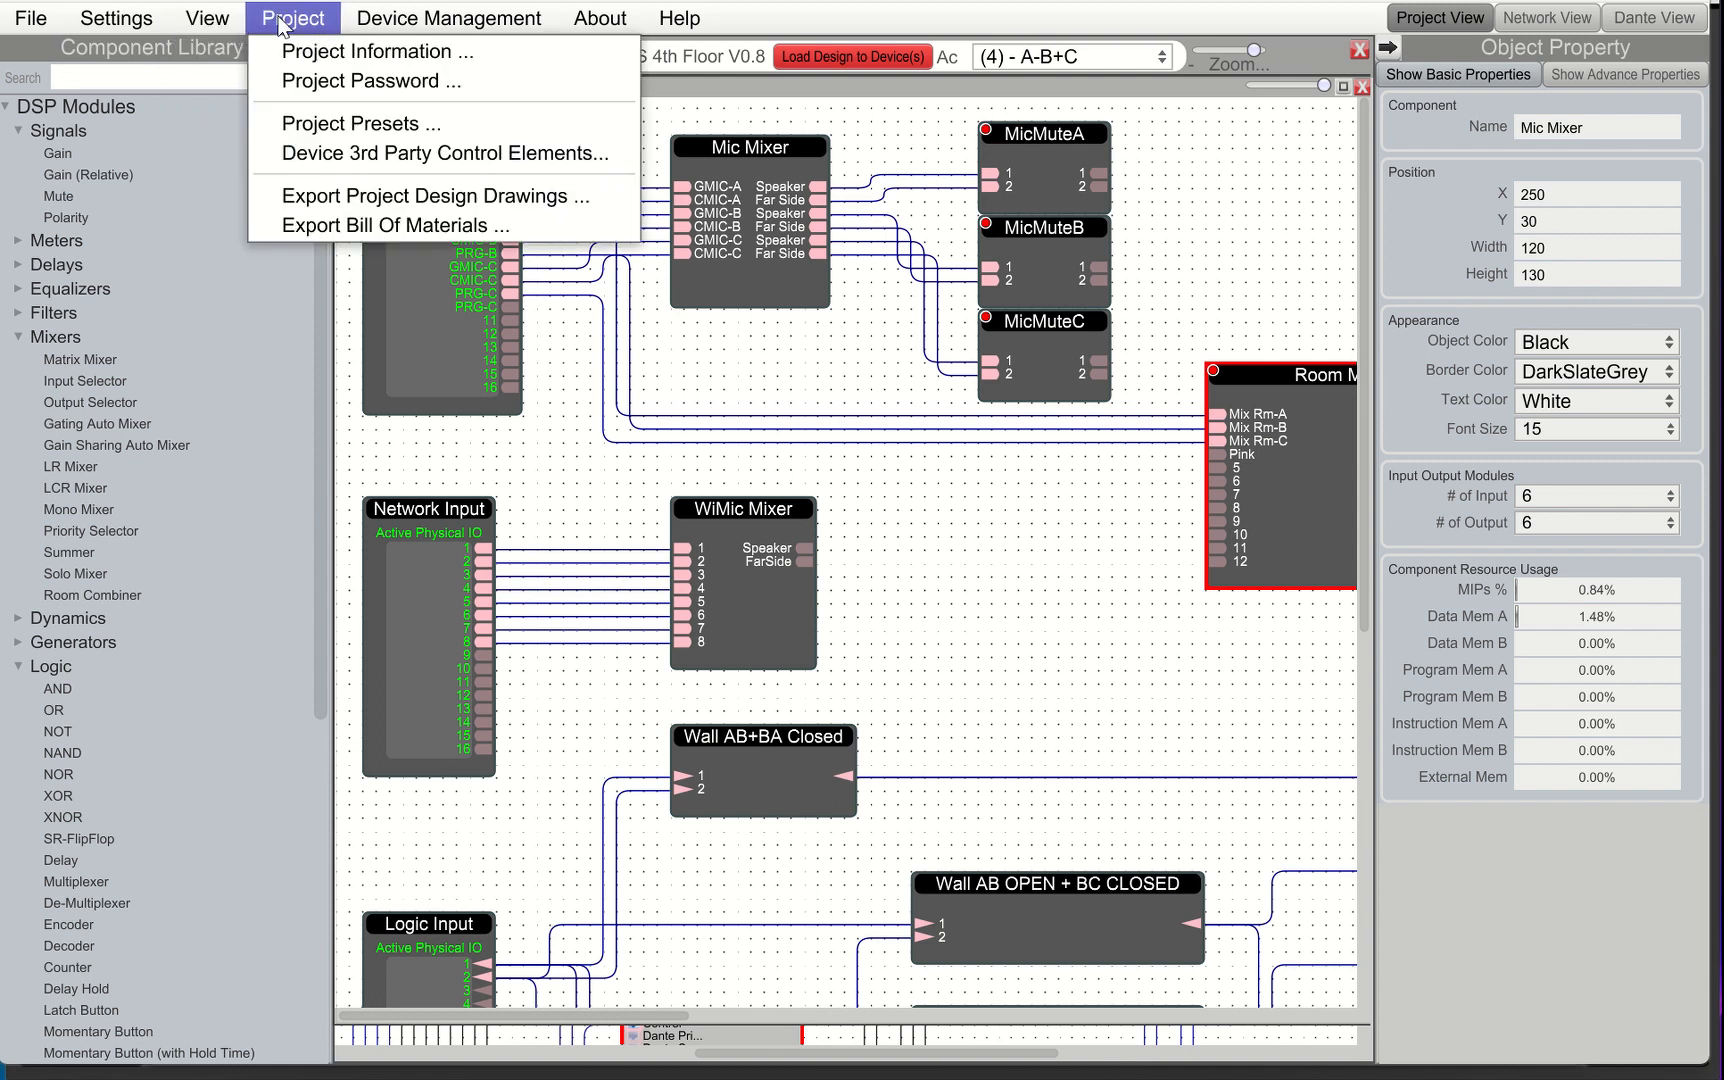
{"action": "left_click", "coordinate": [461, 160]}
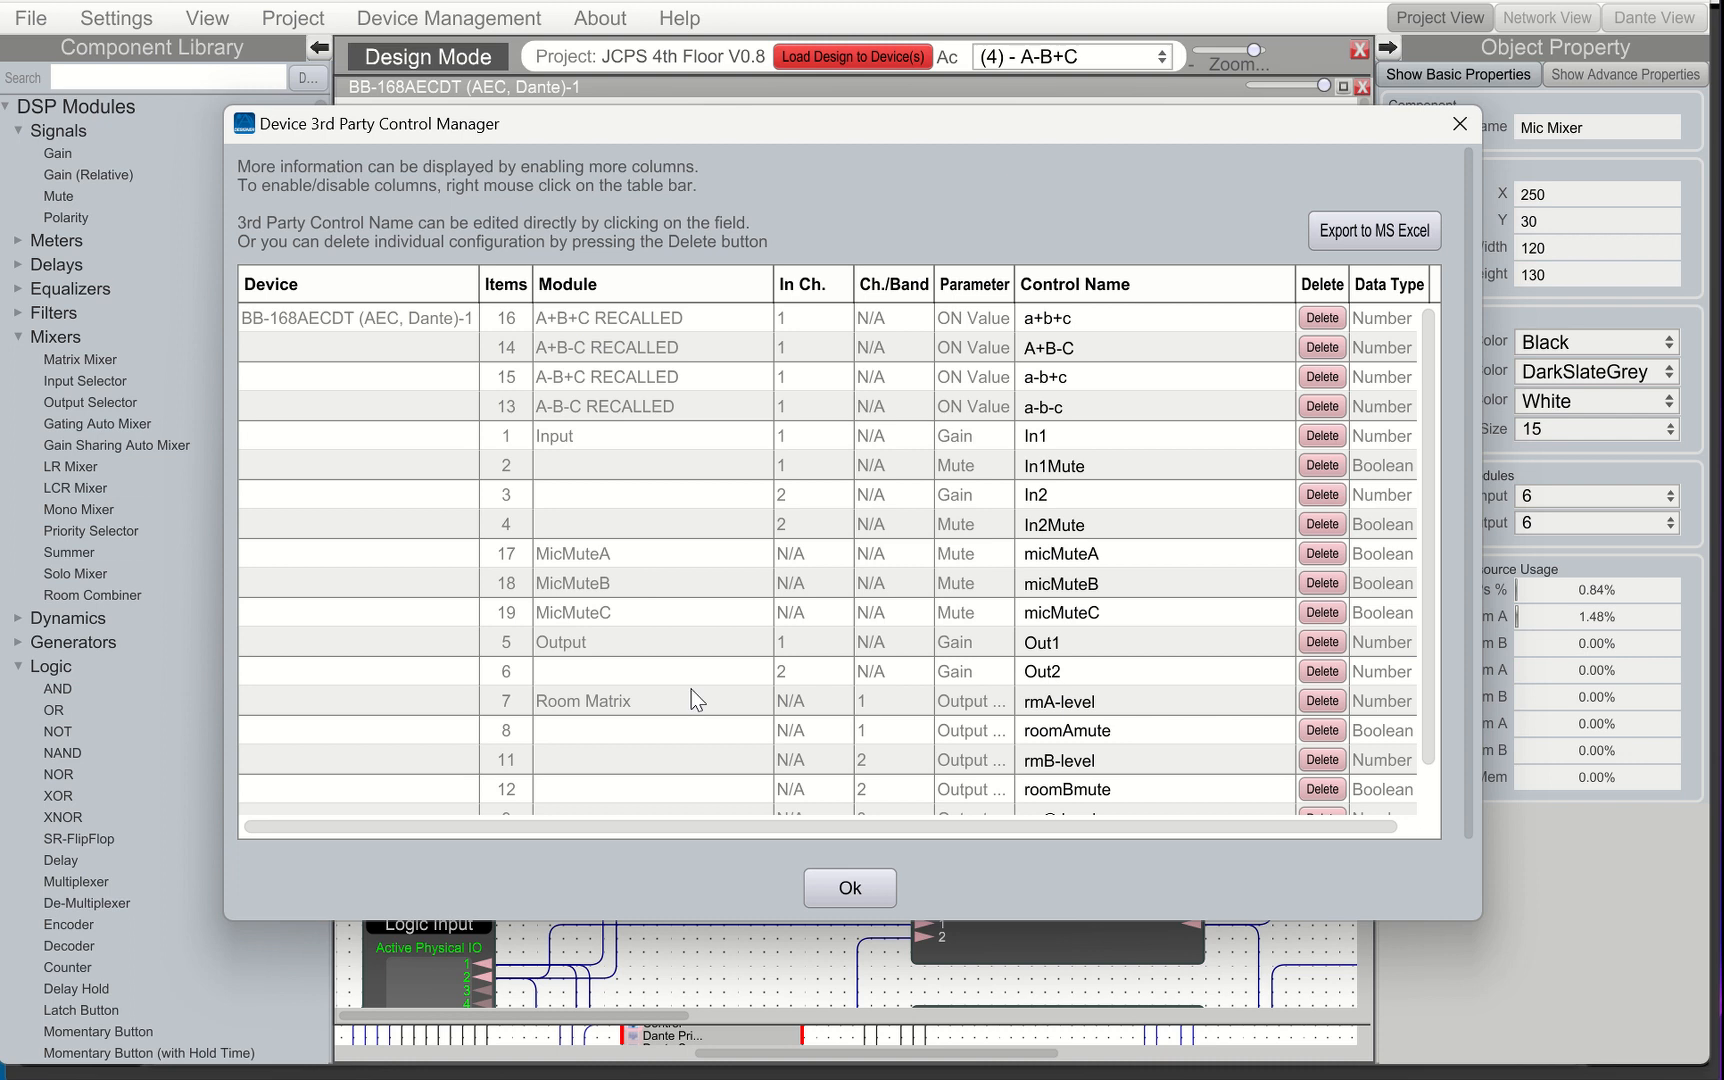
{"action": "scroll", "coordinate": [801, 523], "scroll_direction": "down", "scroll_amount": 1}
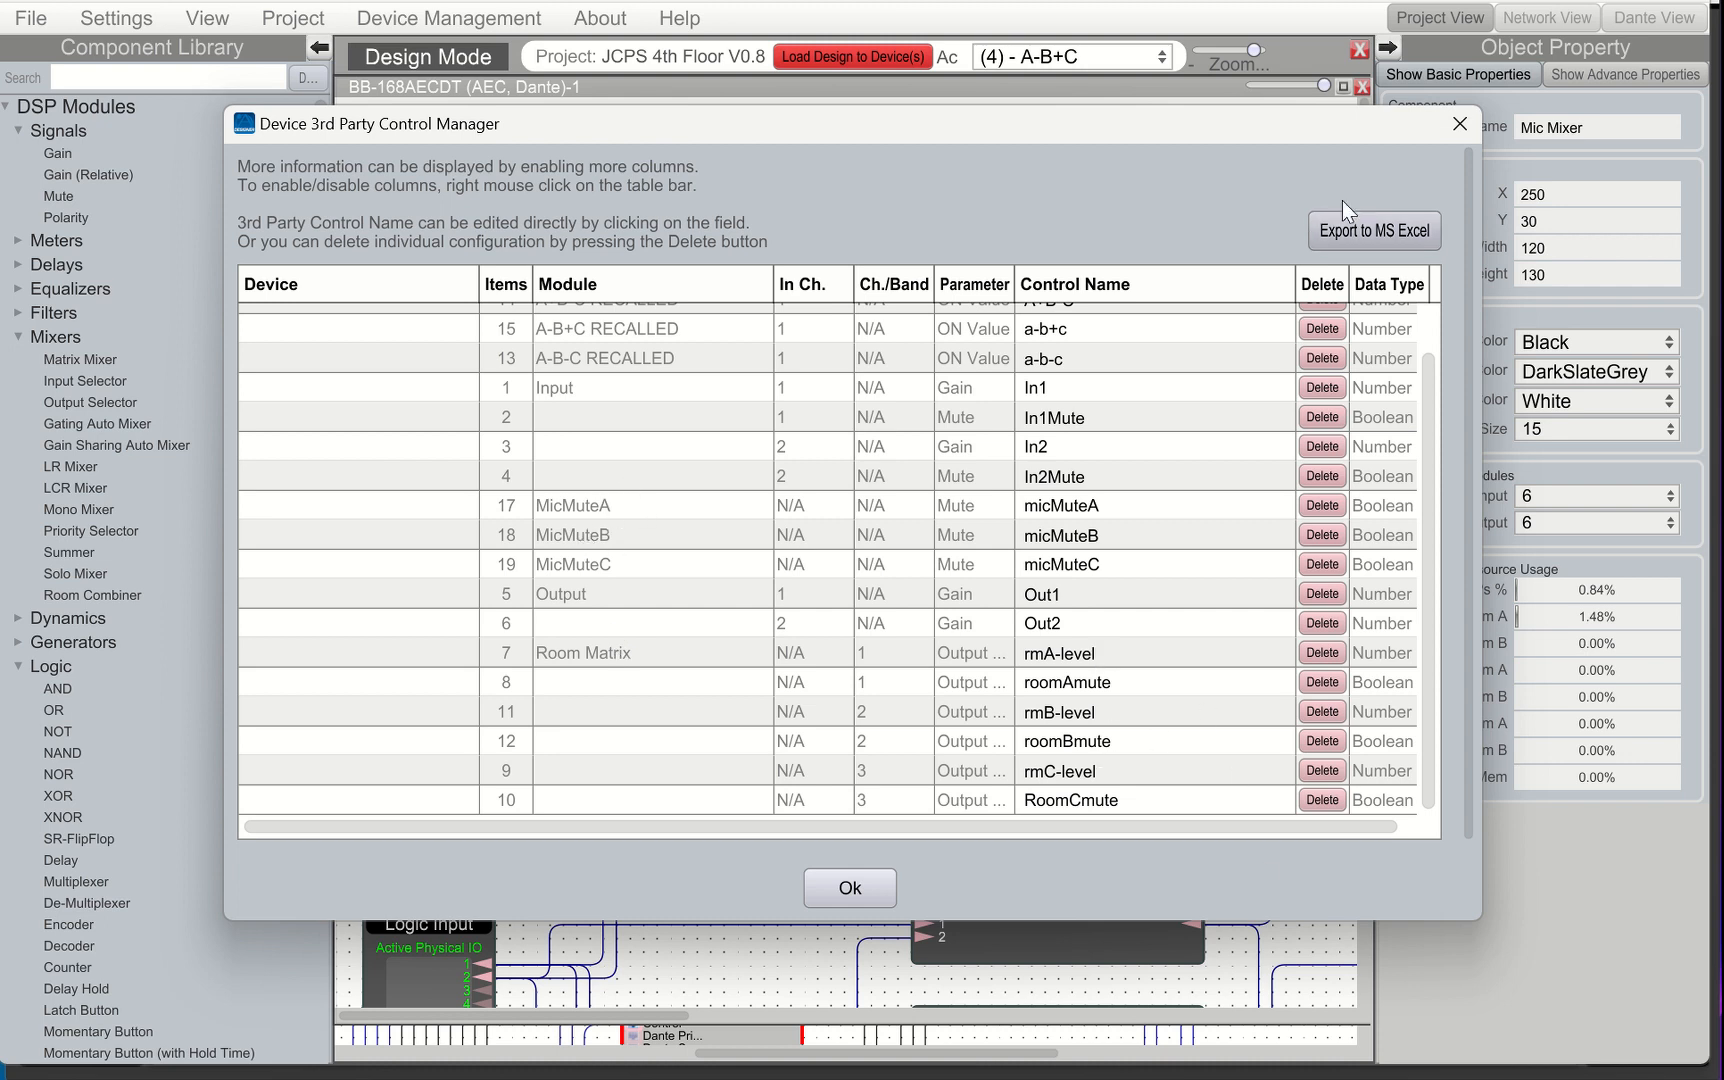
{"action": "left_click", "coordinate": [1460, 123]}
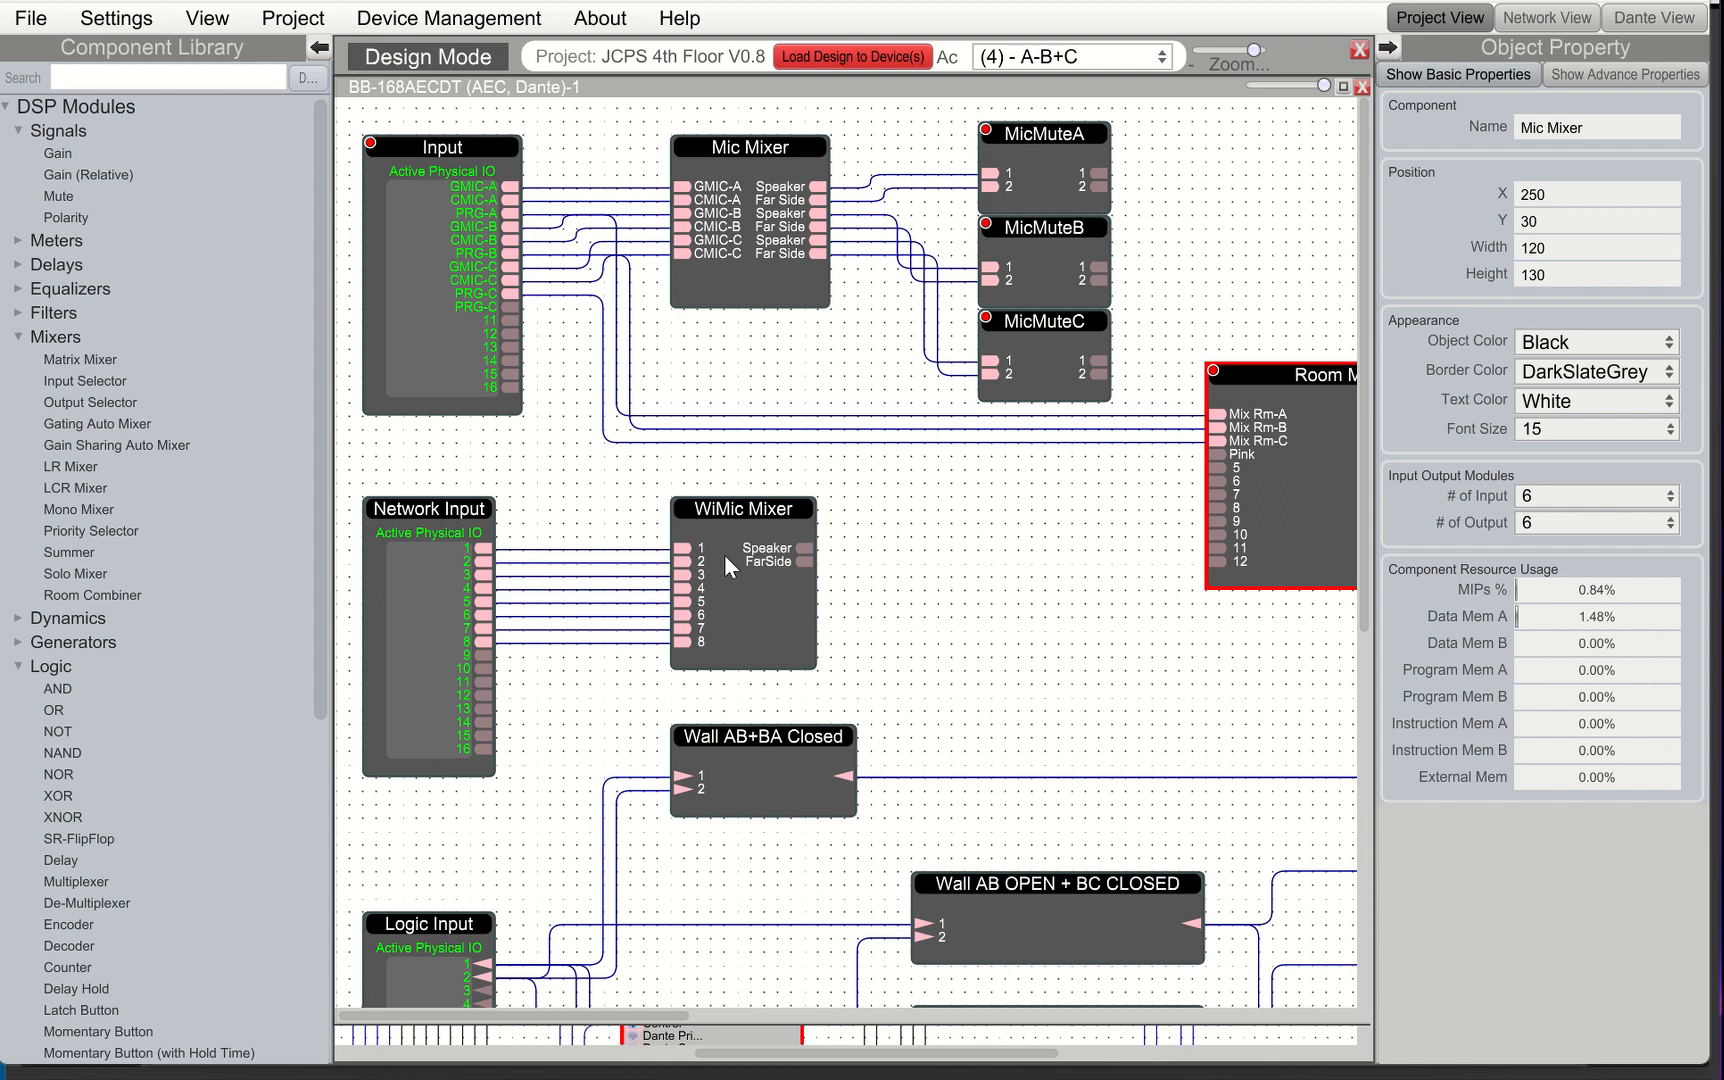
Open the Mic Mixer and toggle the first Speaker output's Enable off and back on
{"action": "double_click", "coordinate": [733, 162]}
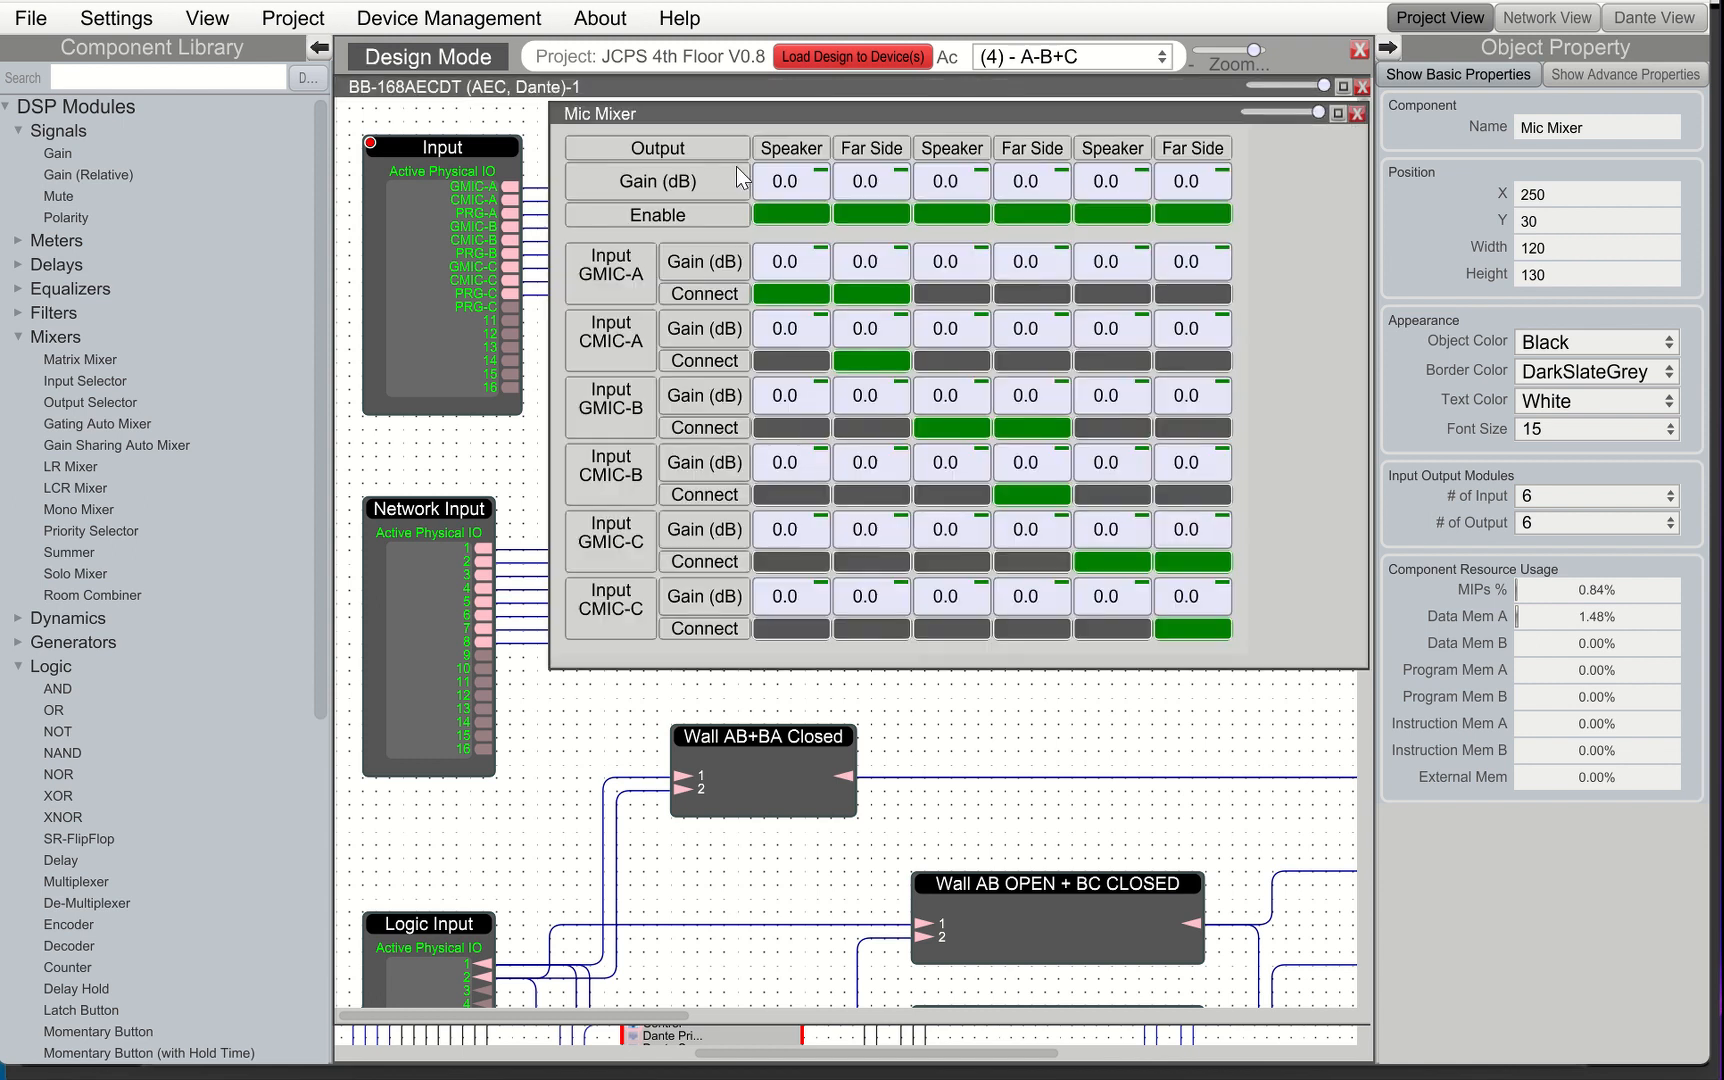
{"action": "left_click", "coordinate": [806, 221]}
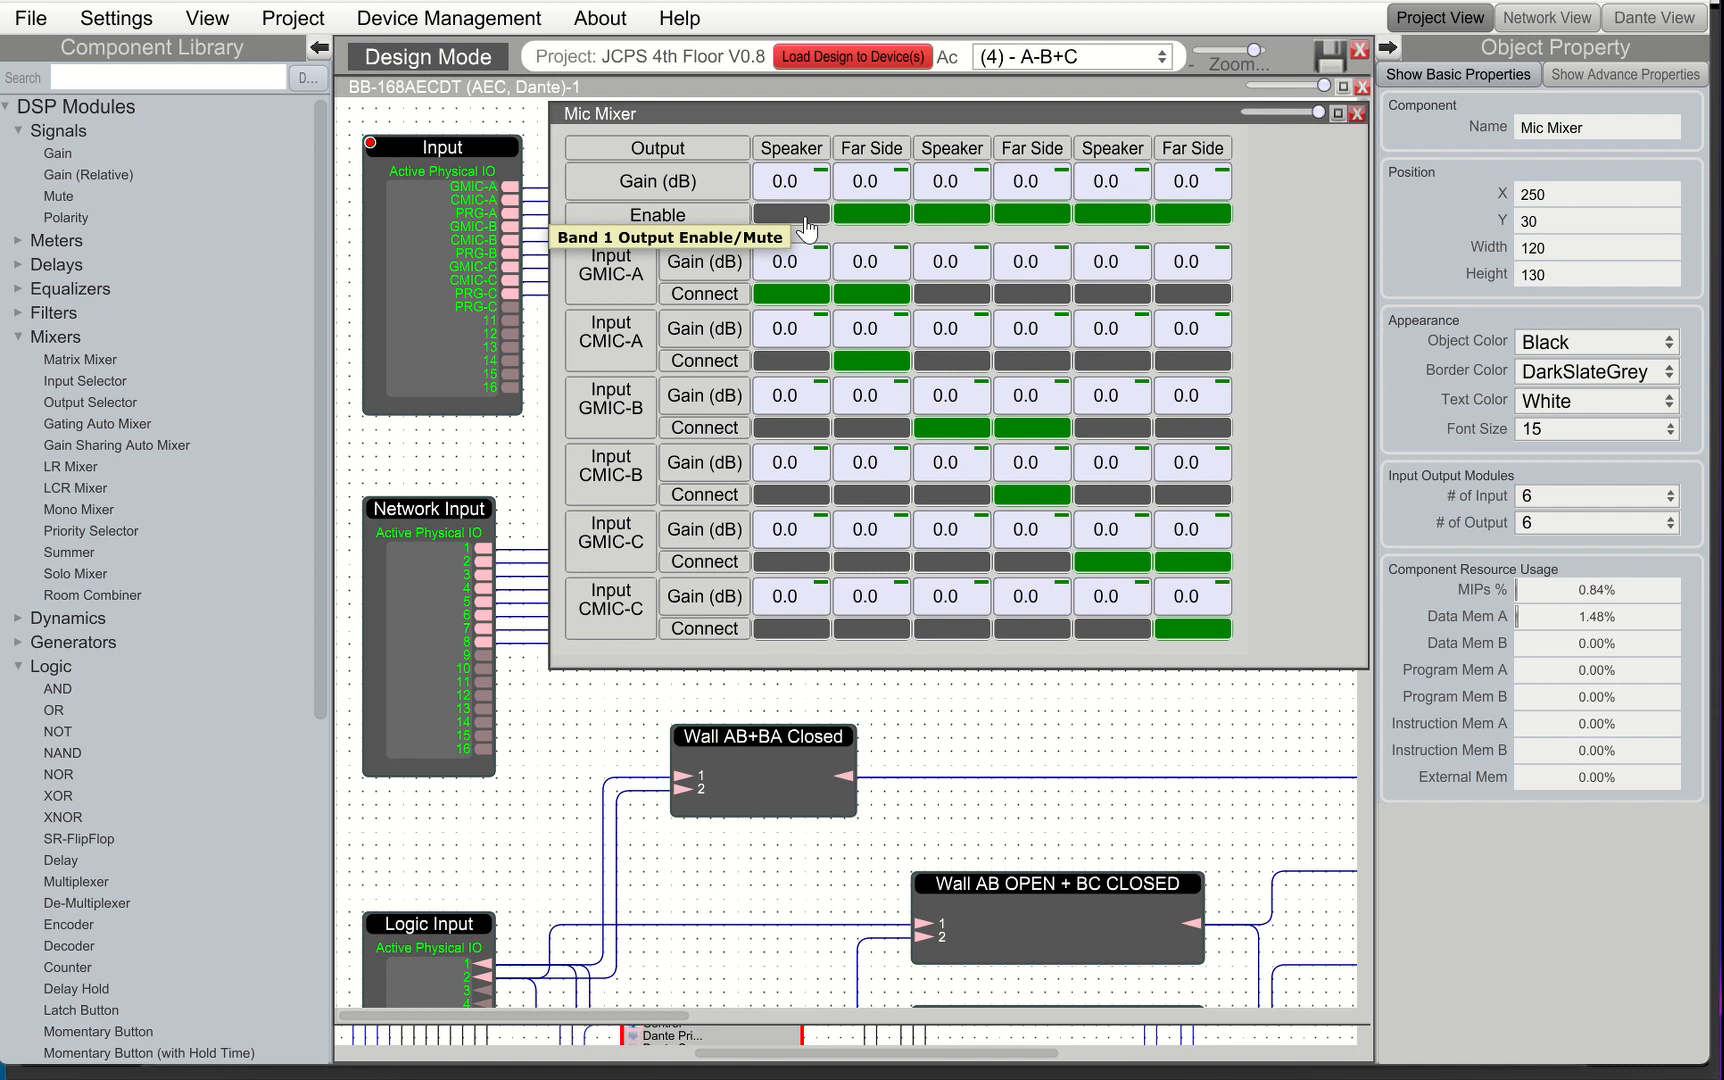
{"action": "left_click", "coordinate": [804, 220]}
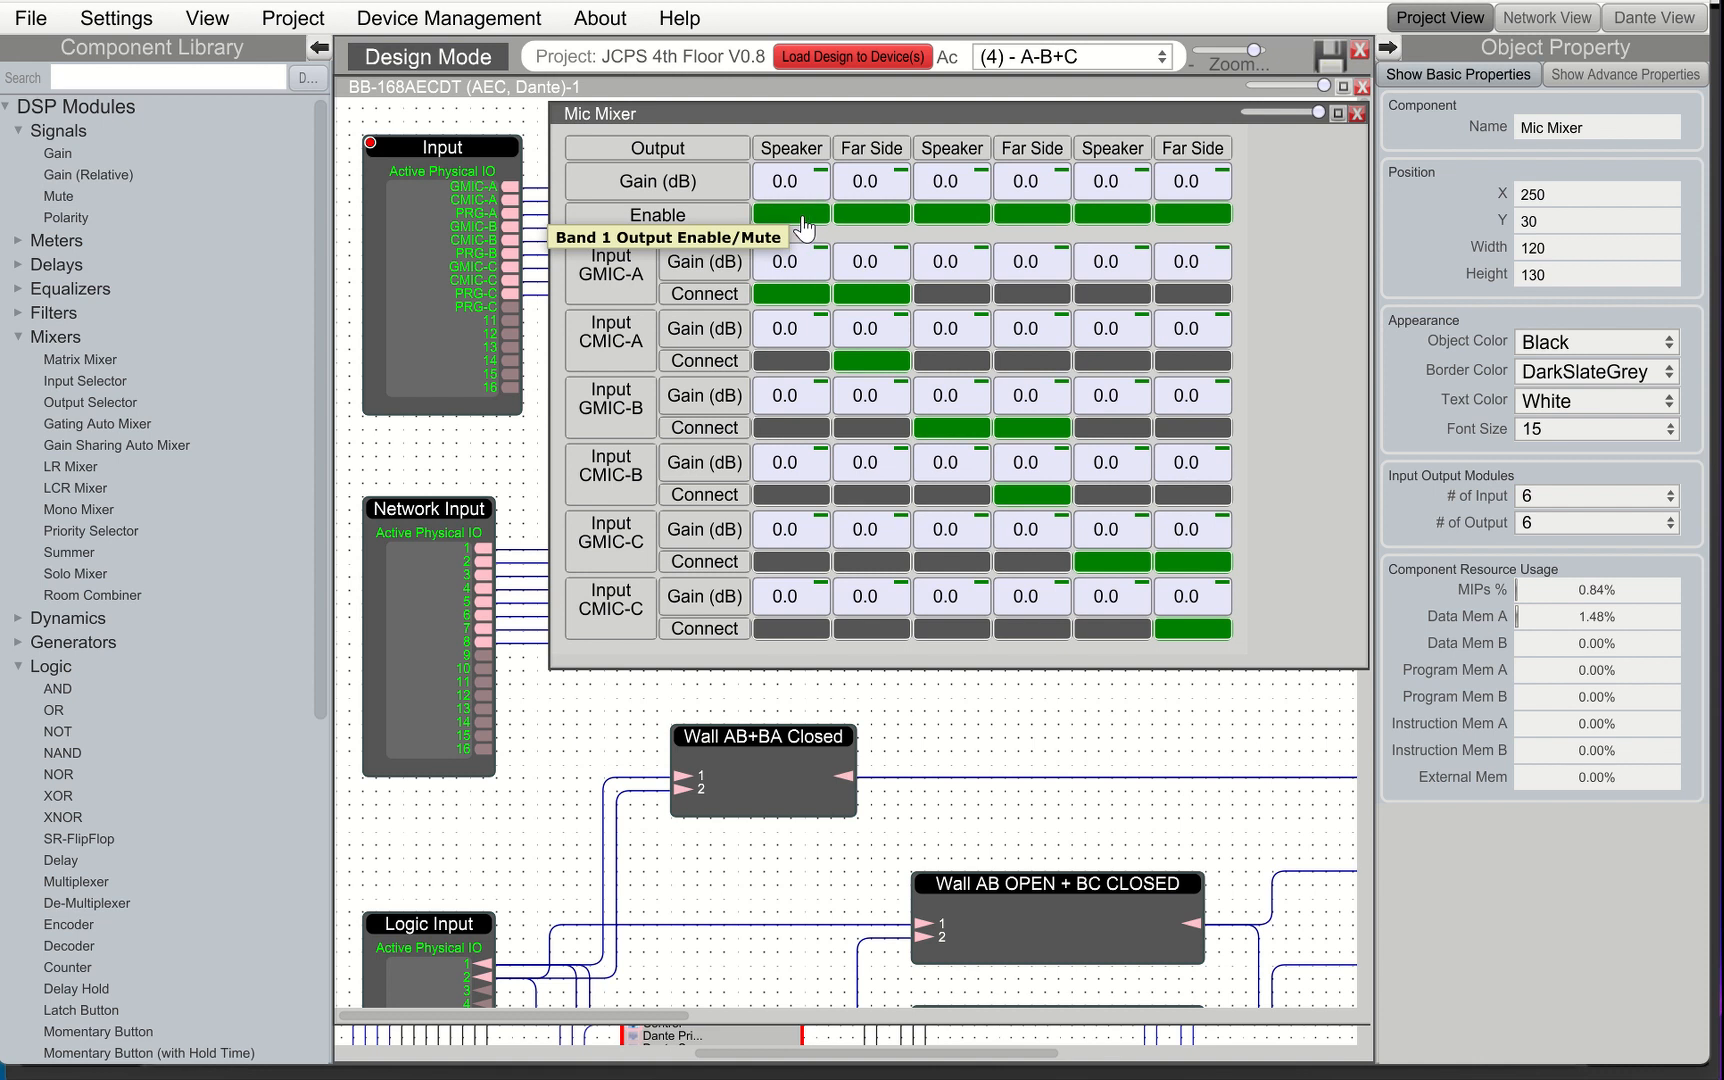
Create a 3rd party control object named test for the first Speaker output's Enable, then close the Mic Mixer
{"action": "left_click", "coordinate": [802, 215]}
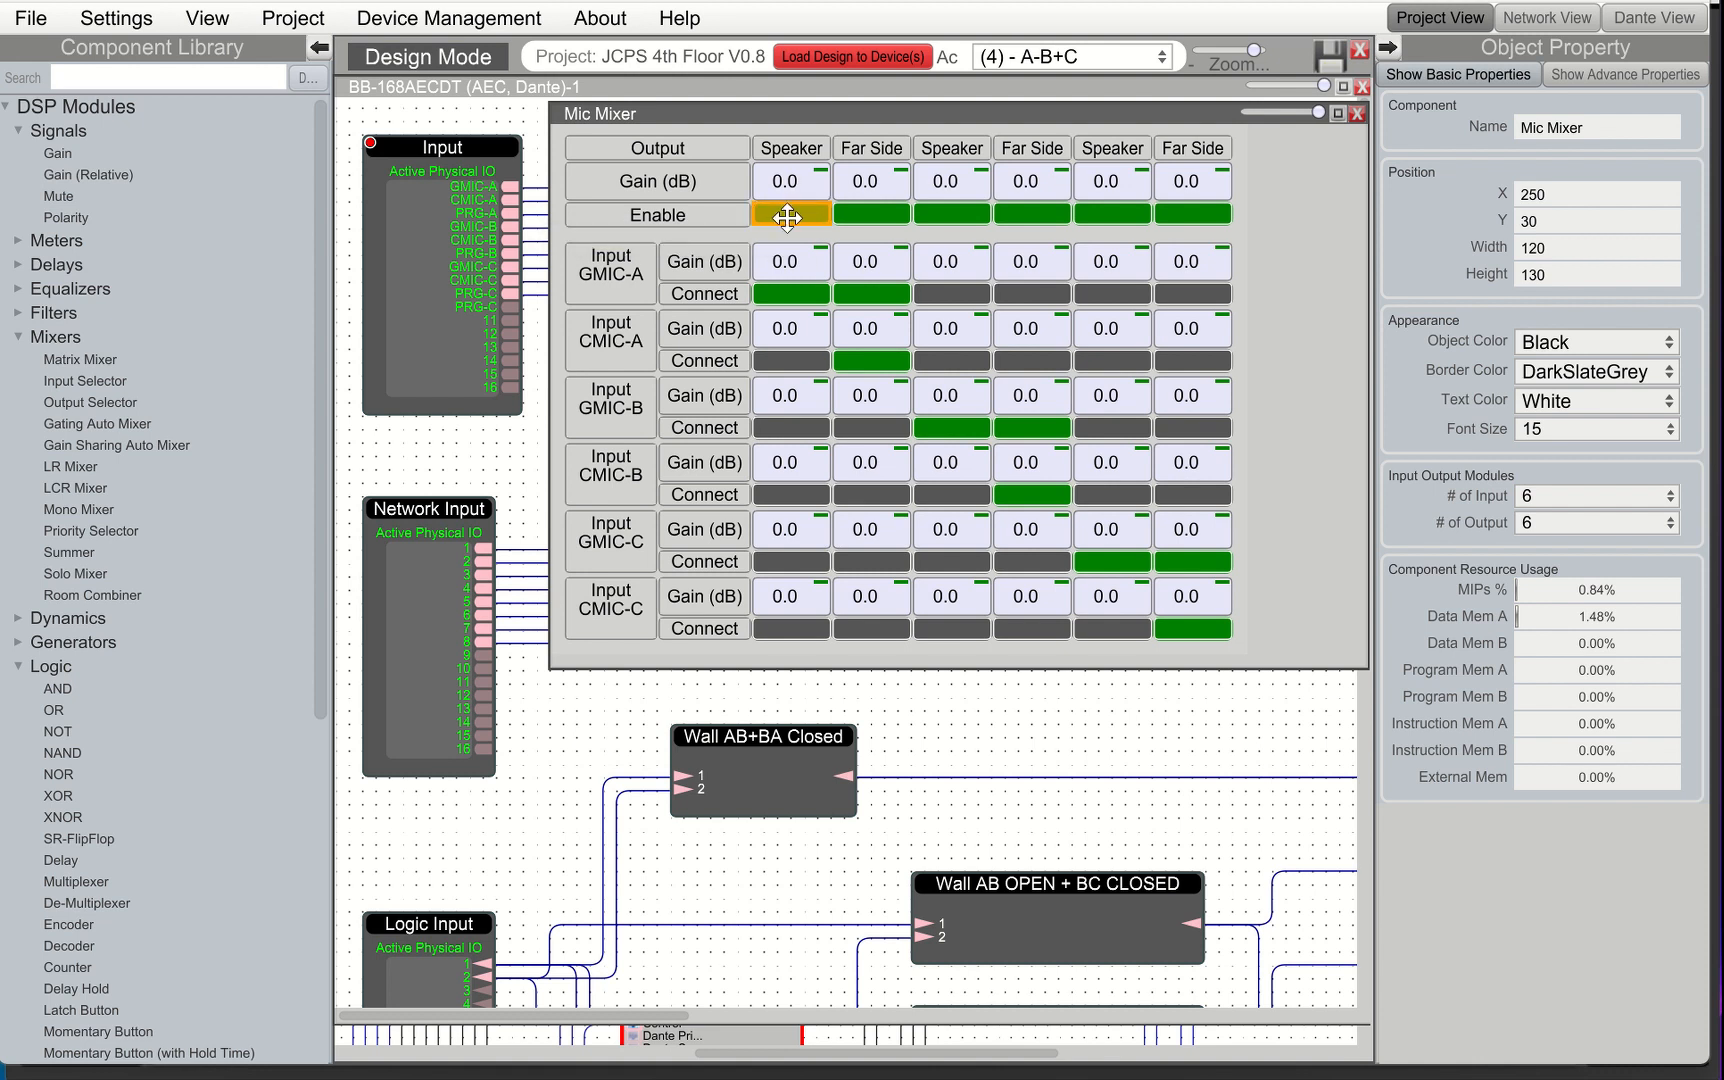
{"action": "right_click", "coordinate": [786, 214]}
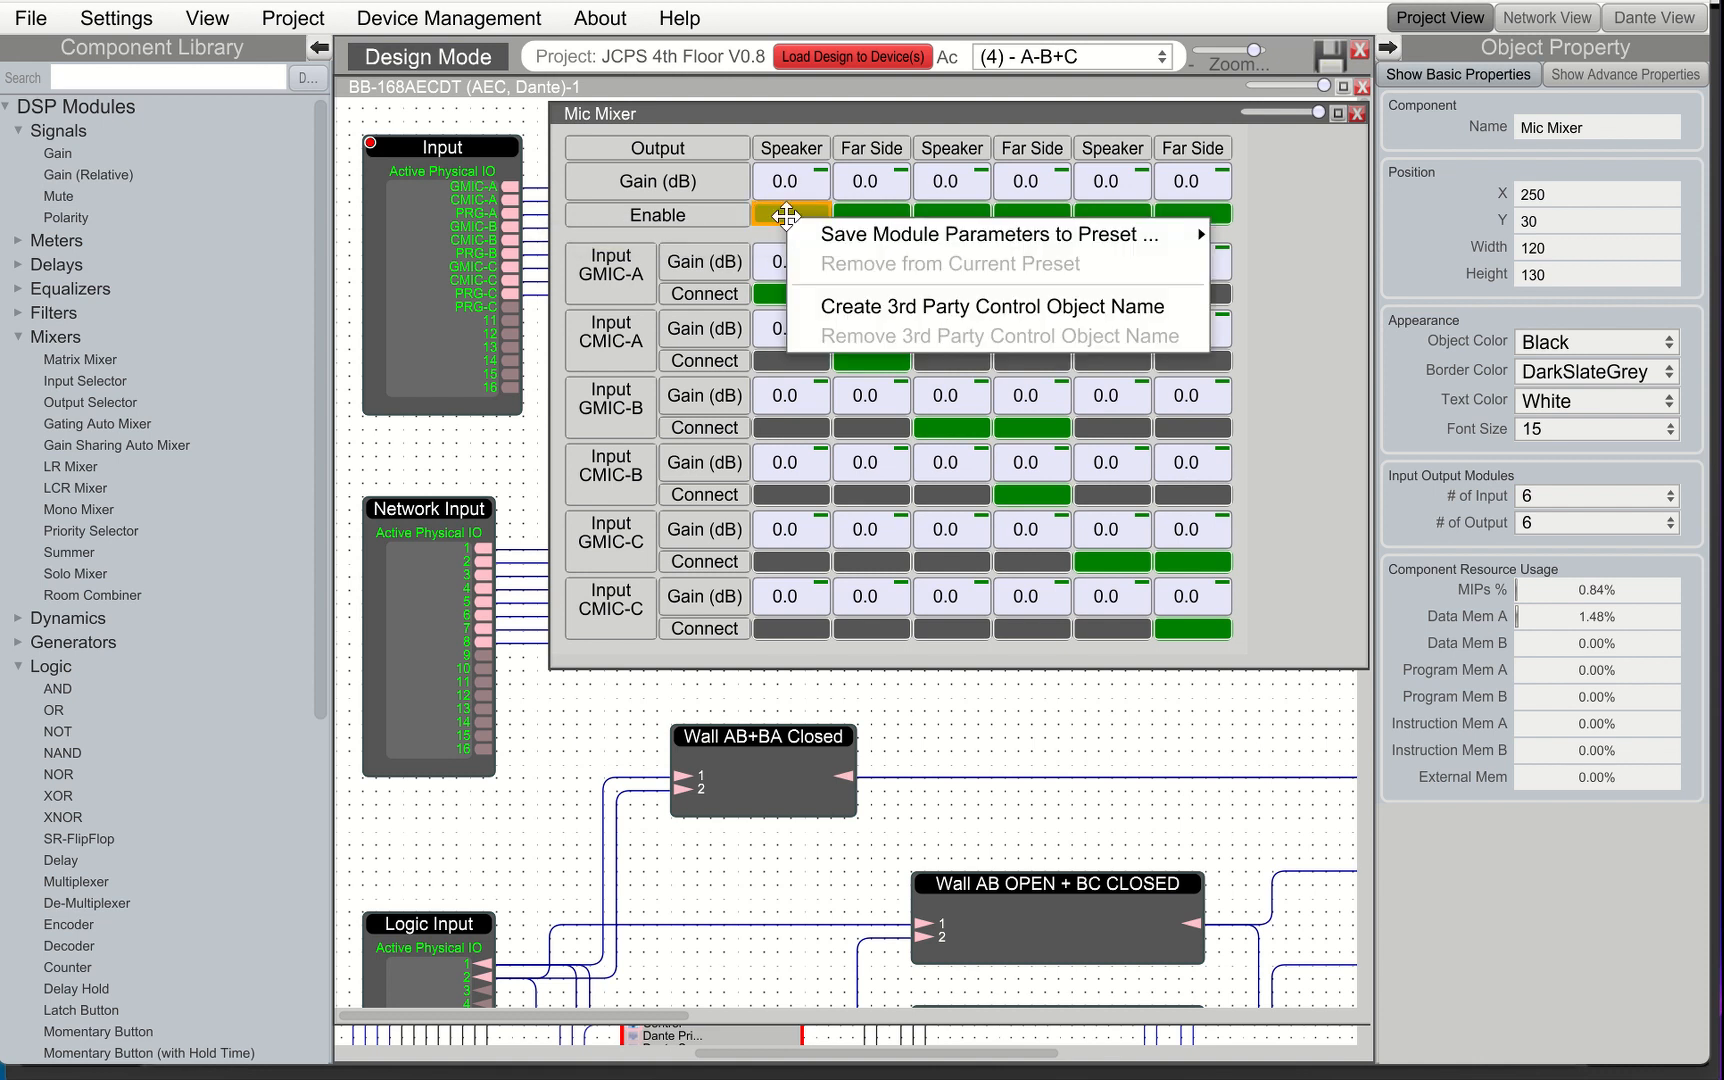
{"action": "left_click", "coordinate": [901, 302]}
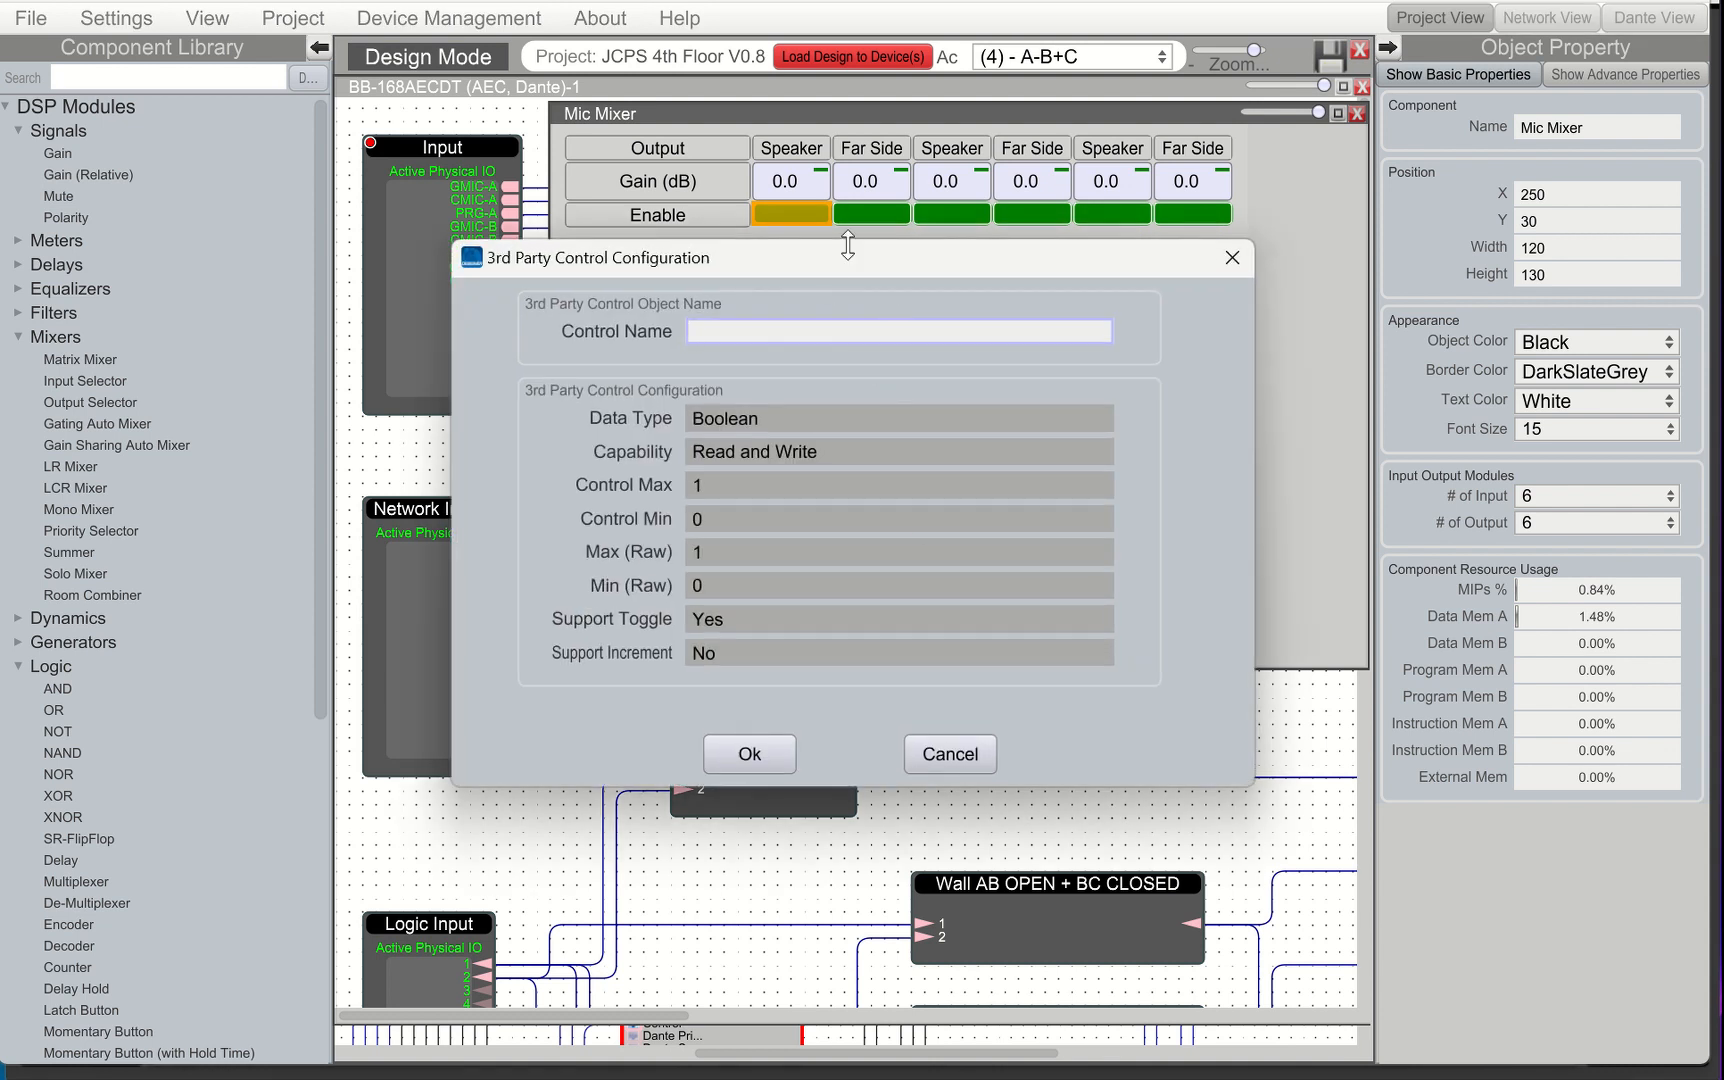
{"action": "type", "text": "test"}
{"action": "left_click", "coordinate": [750, 754]}
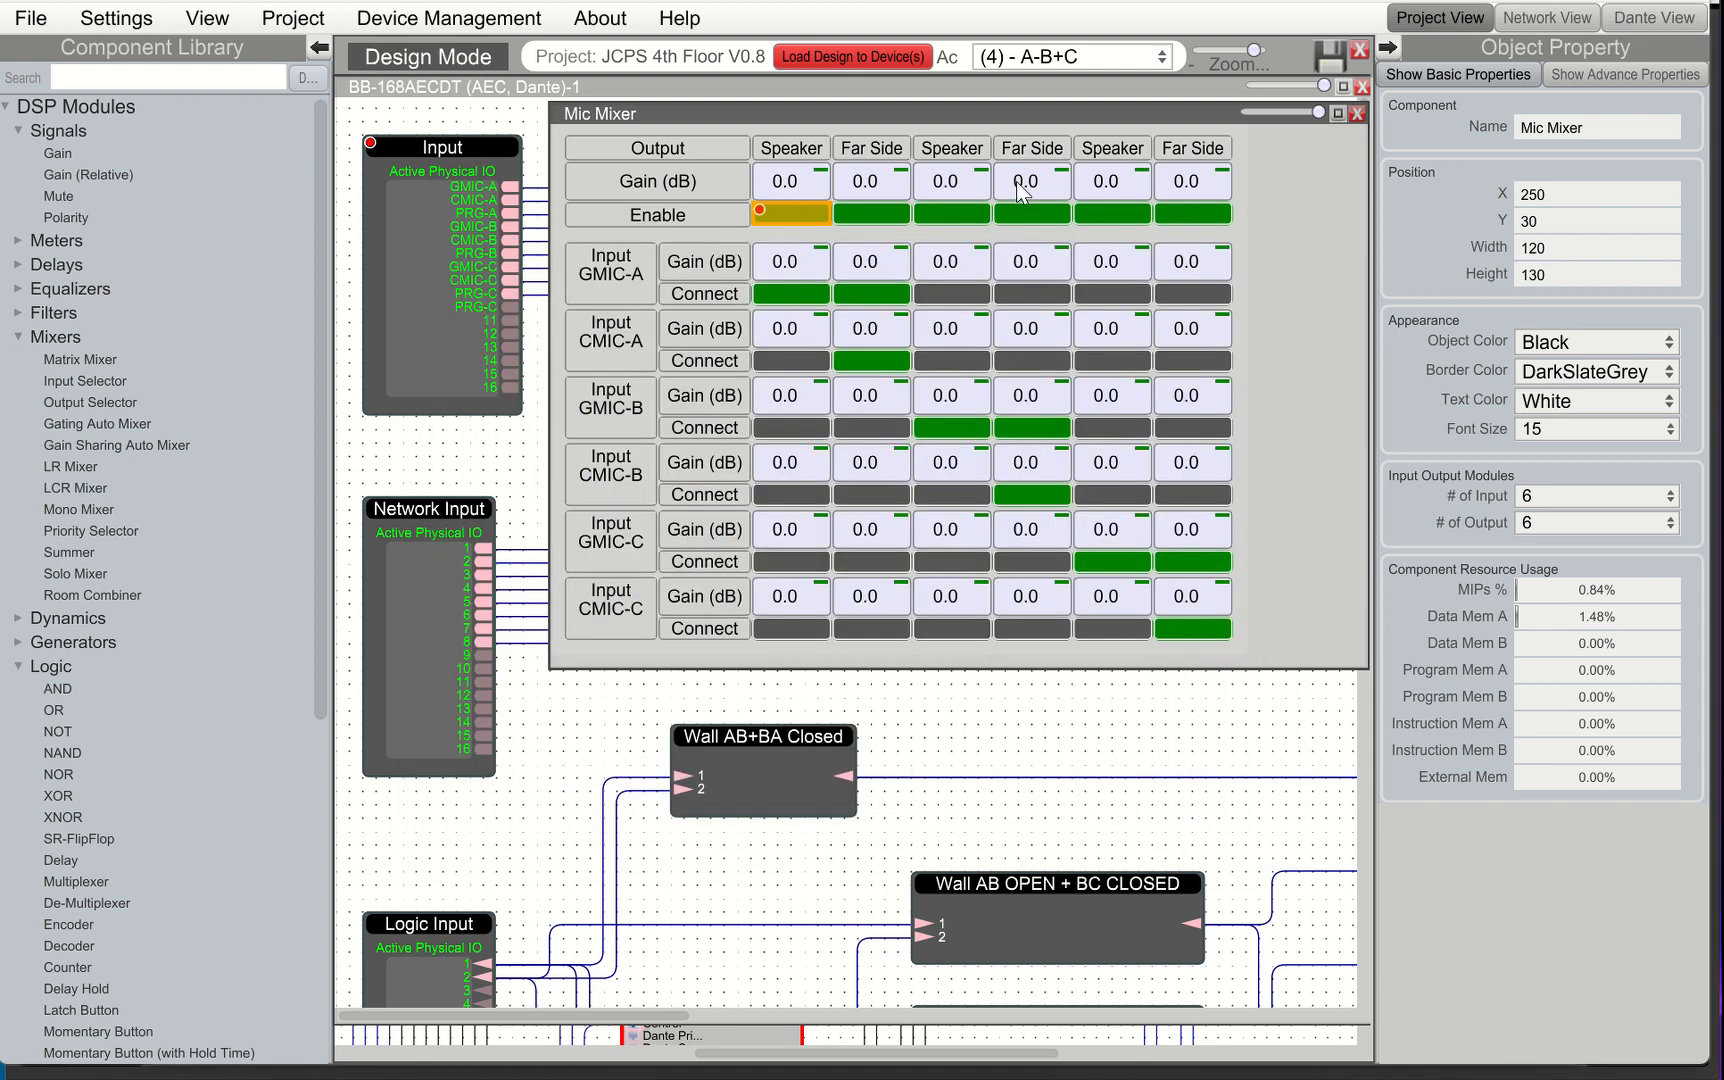
{"action": "left_click", "coordinate": [1357, 113]}
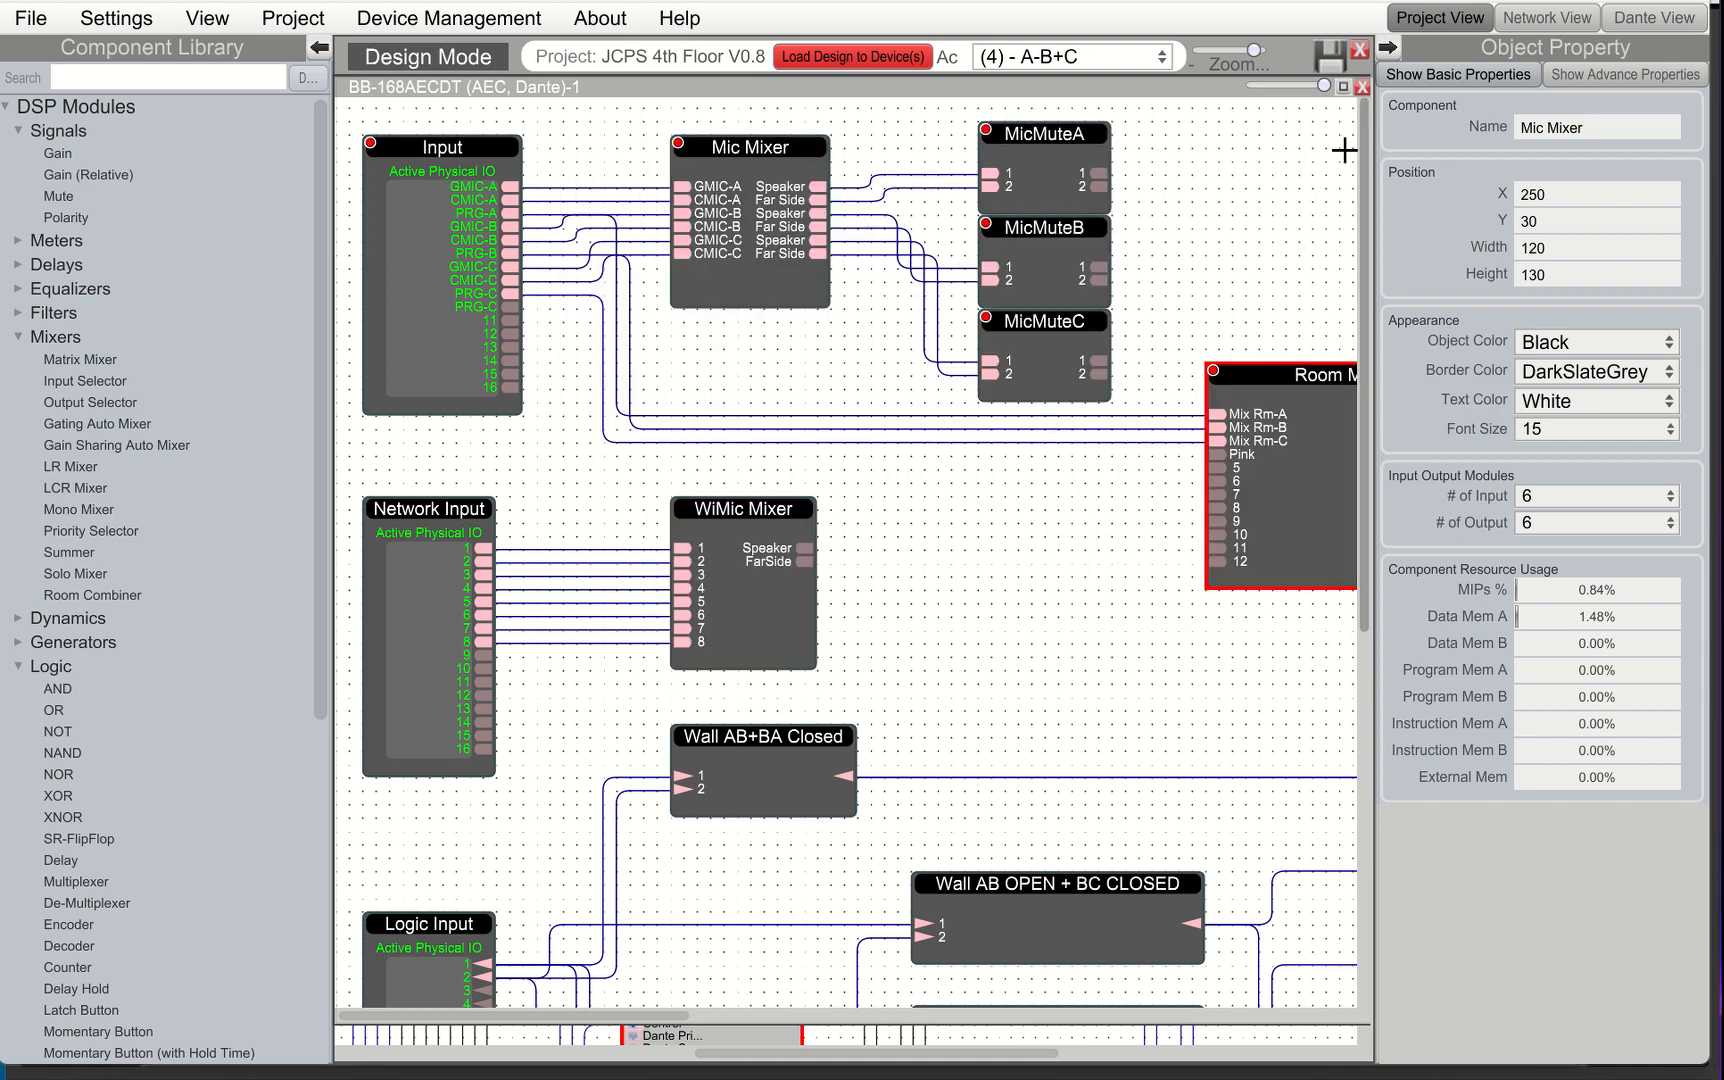
Open the MicMuteA, MicMuteB, MicMuteC and Room Matrix control windows
{"action": "double_click", "coordinate": [1040, 178]}
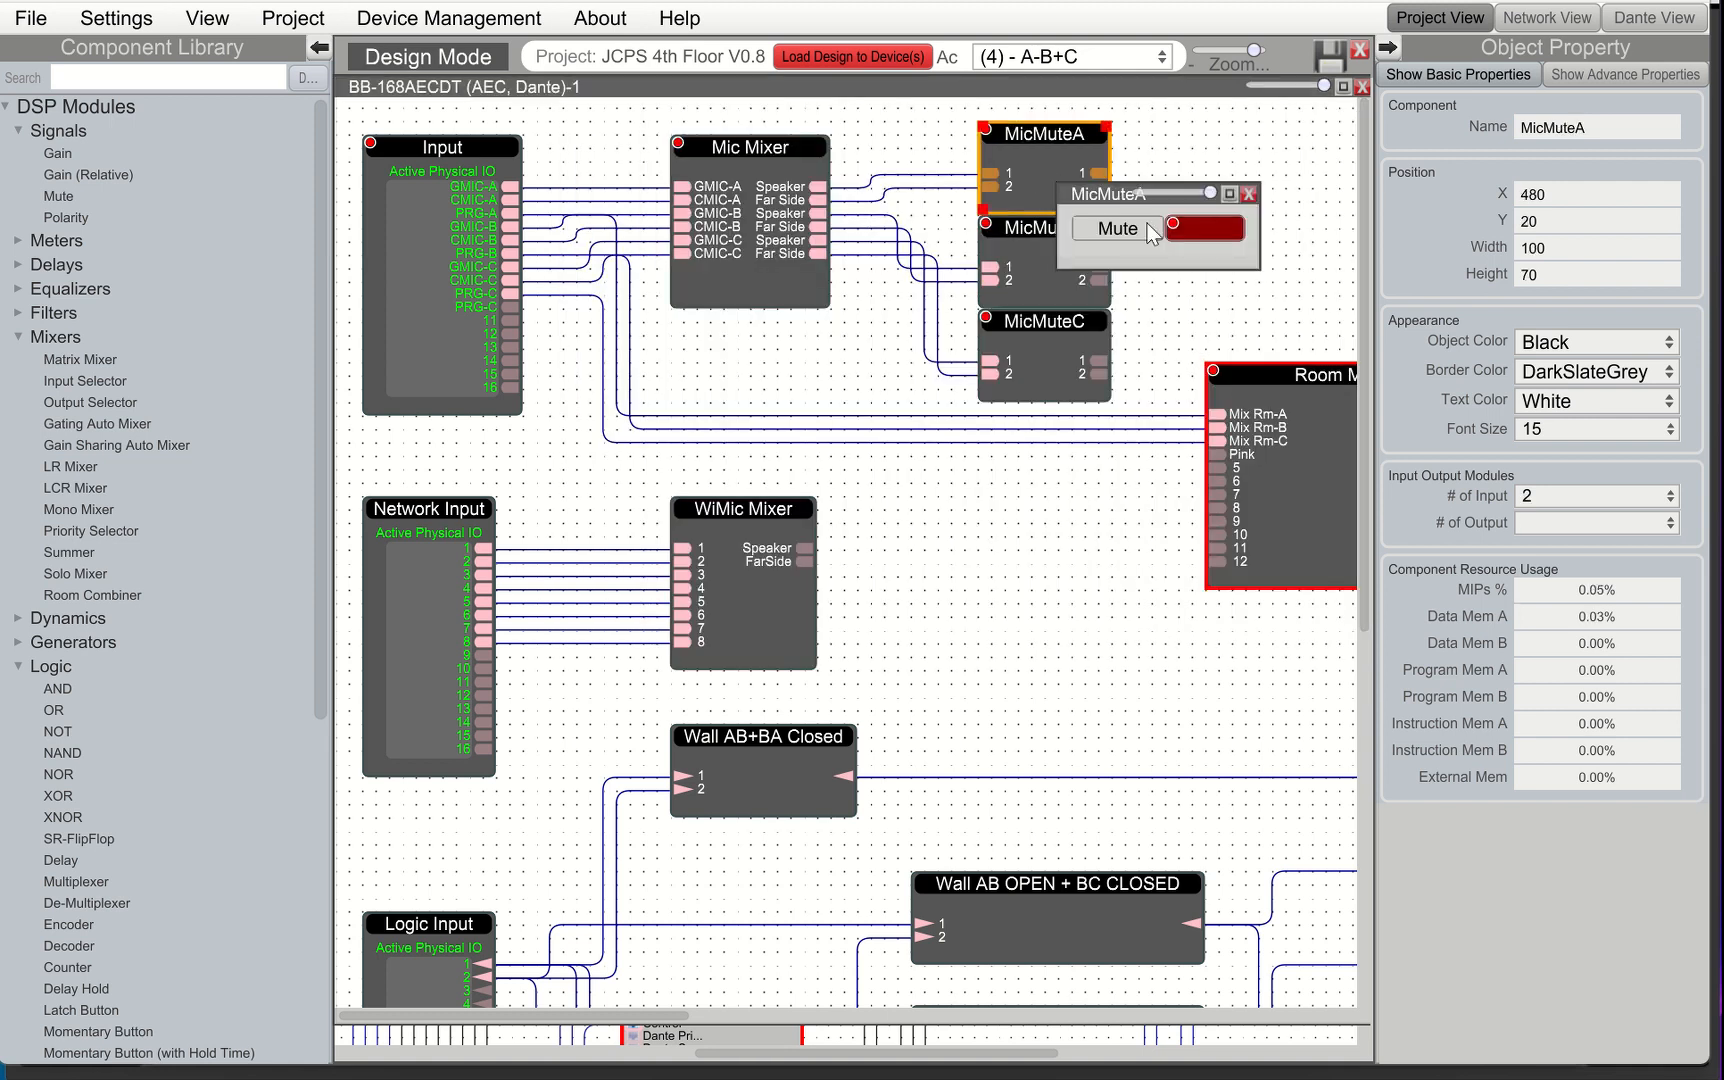
{"action": "double_click", "coordinate": [990, 246]}
{"action": "double_click", "coordinate": [1061, 346]}
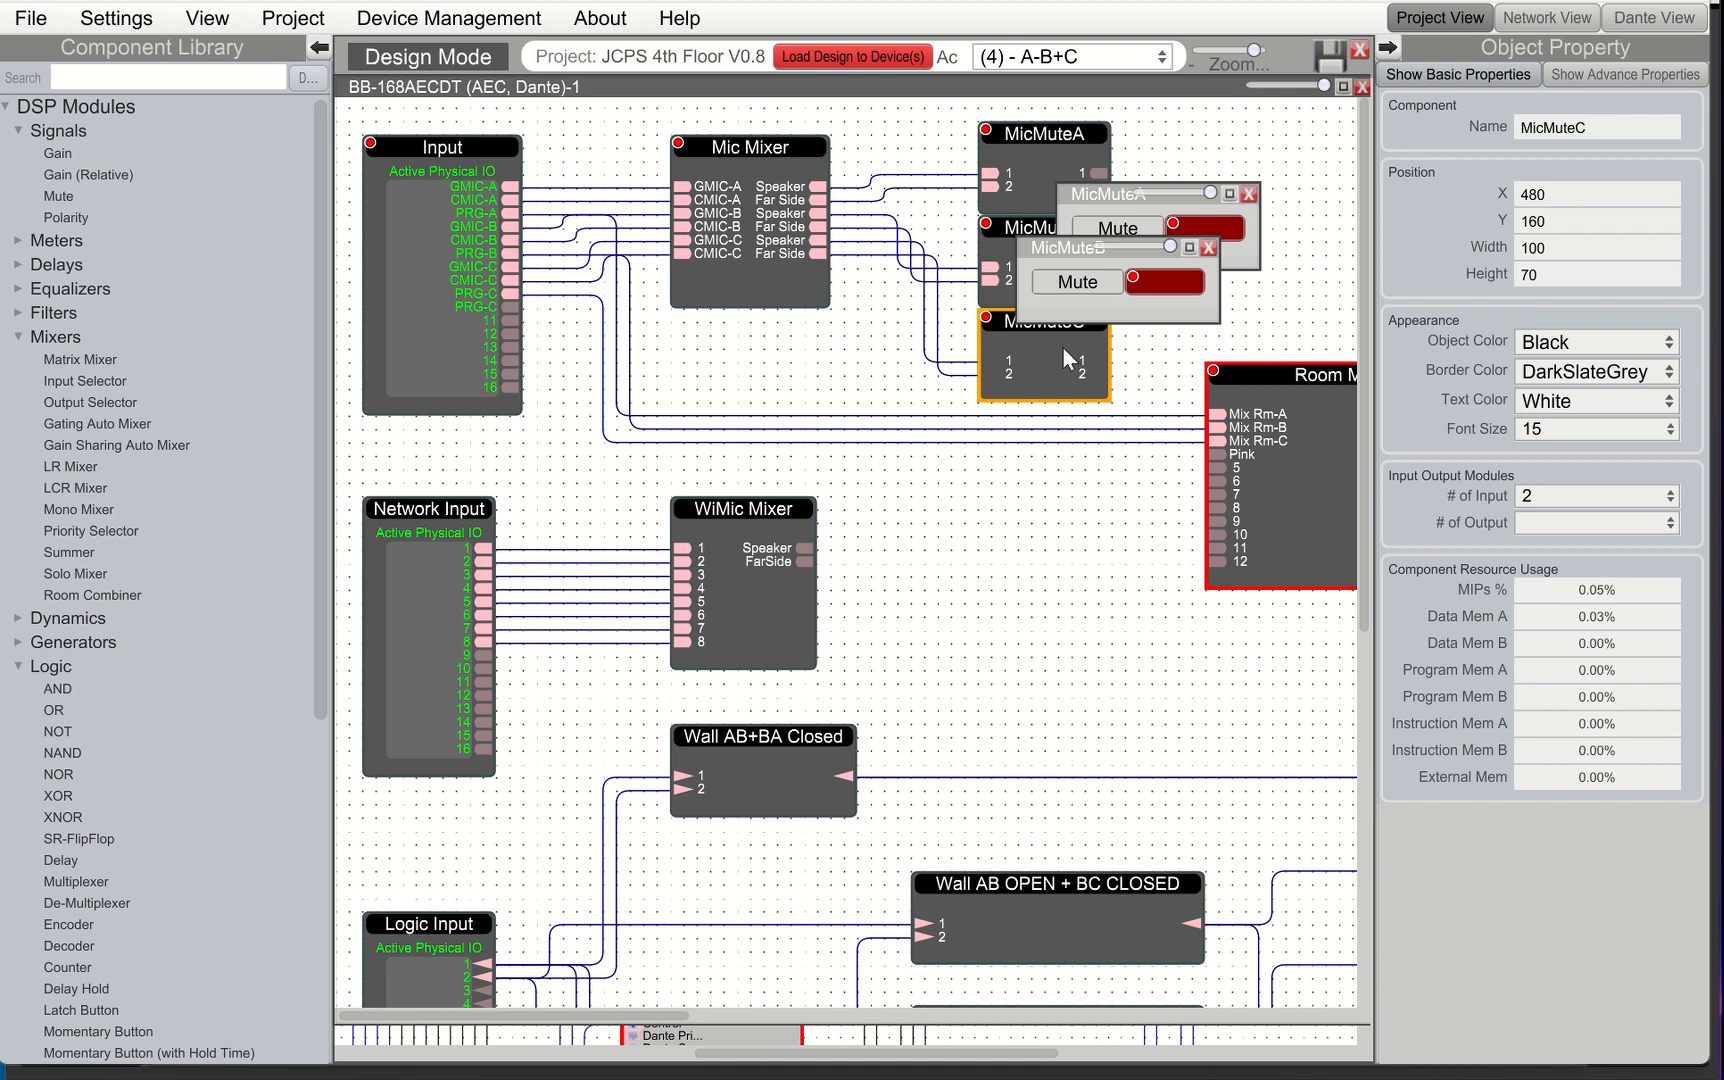
{"action": "double_click", "coordinate": [1259, 467]}
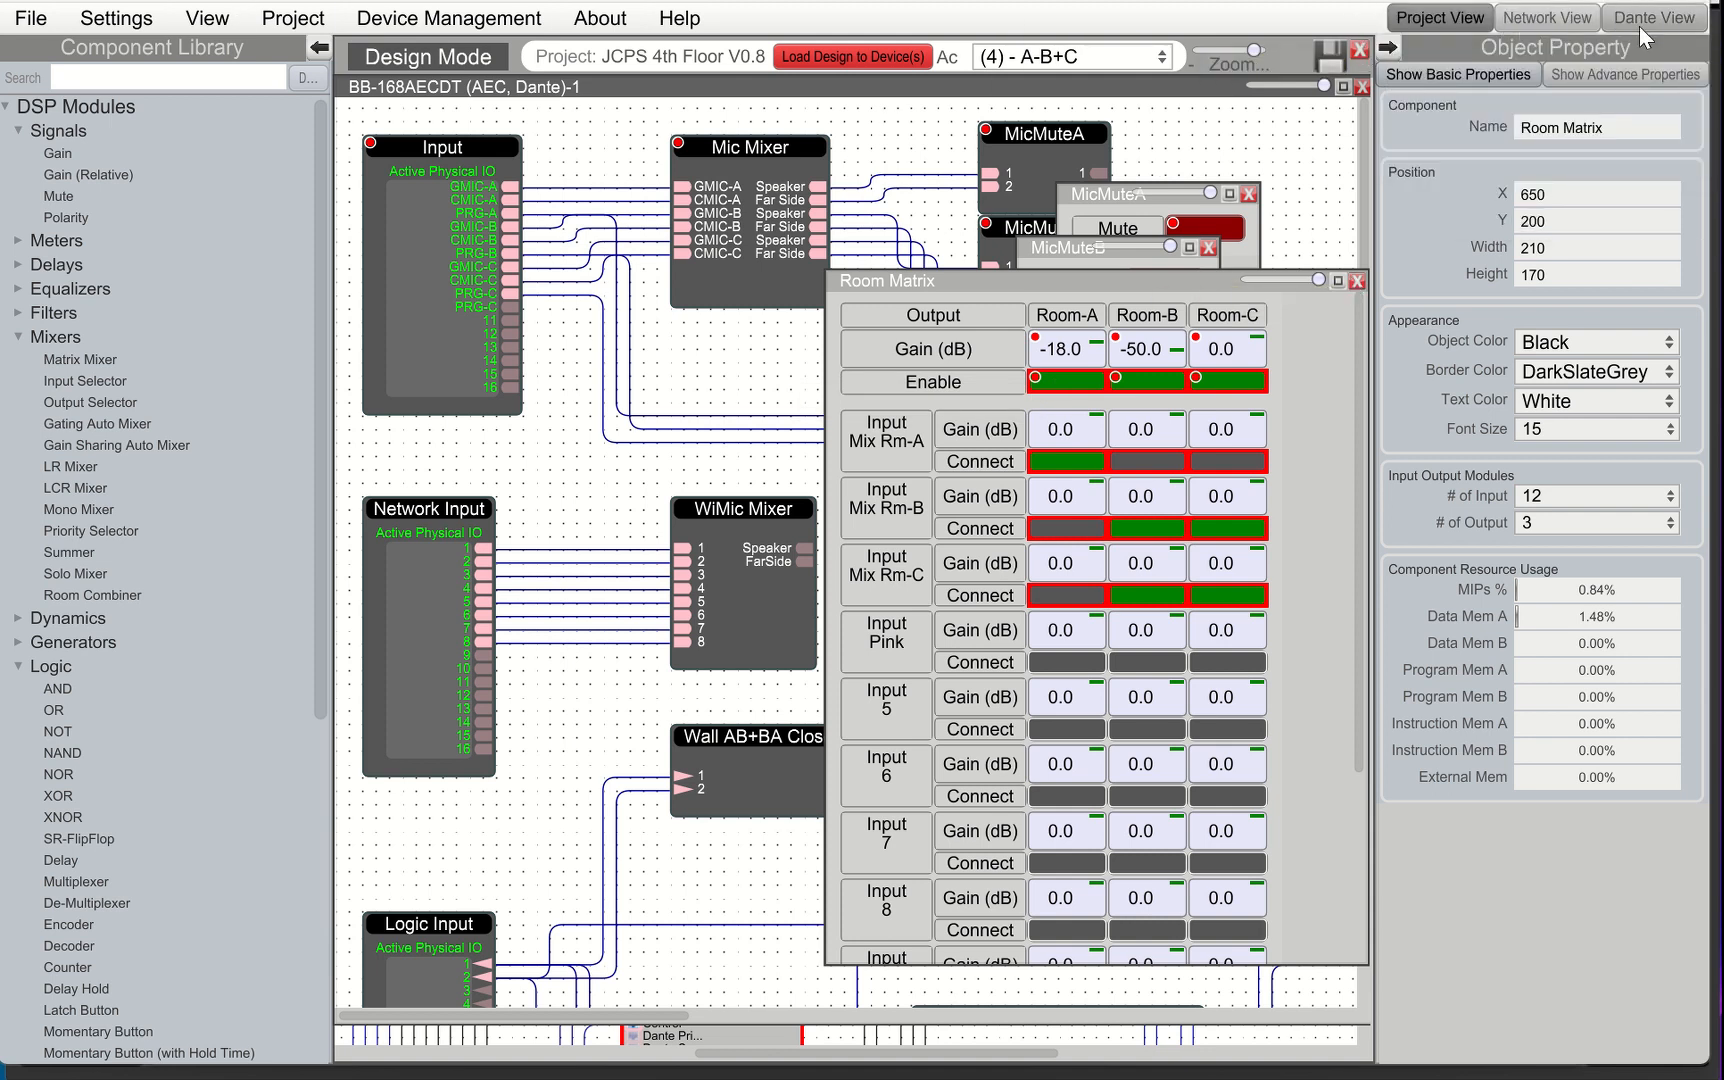
Switch to Network View and open the BB-168AECDT device to control in a maximized window
{"action": "left_click", "coordinate": [1667, 20]}
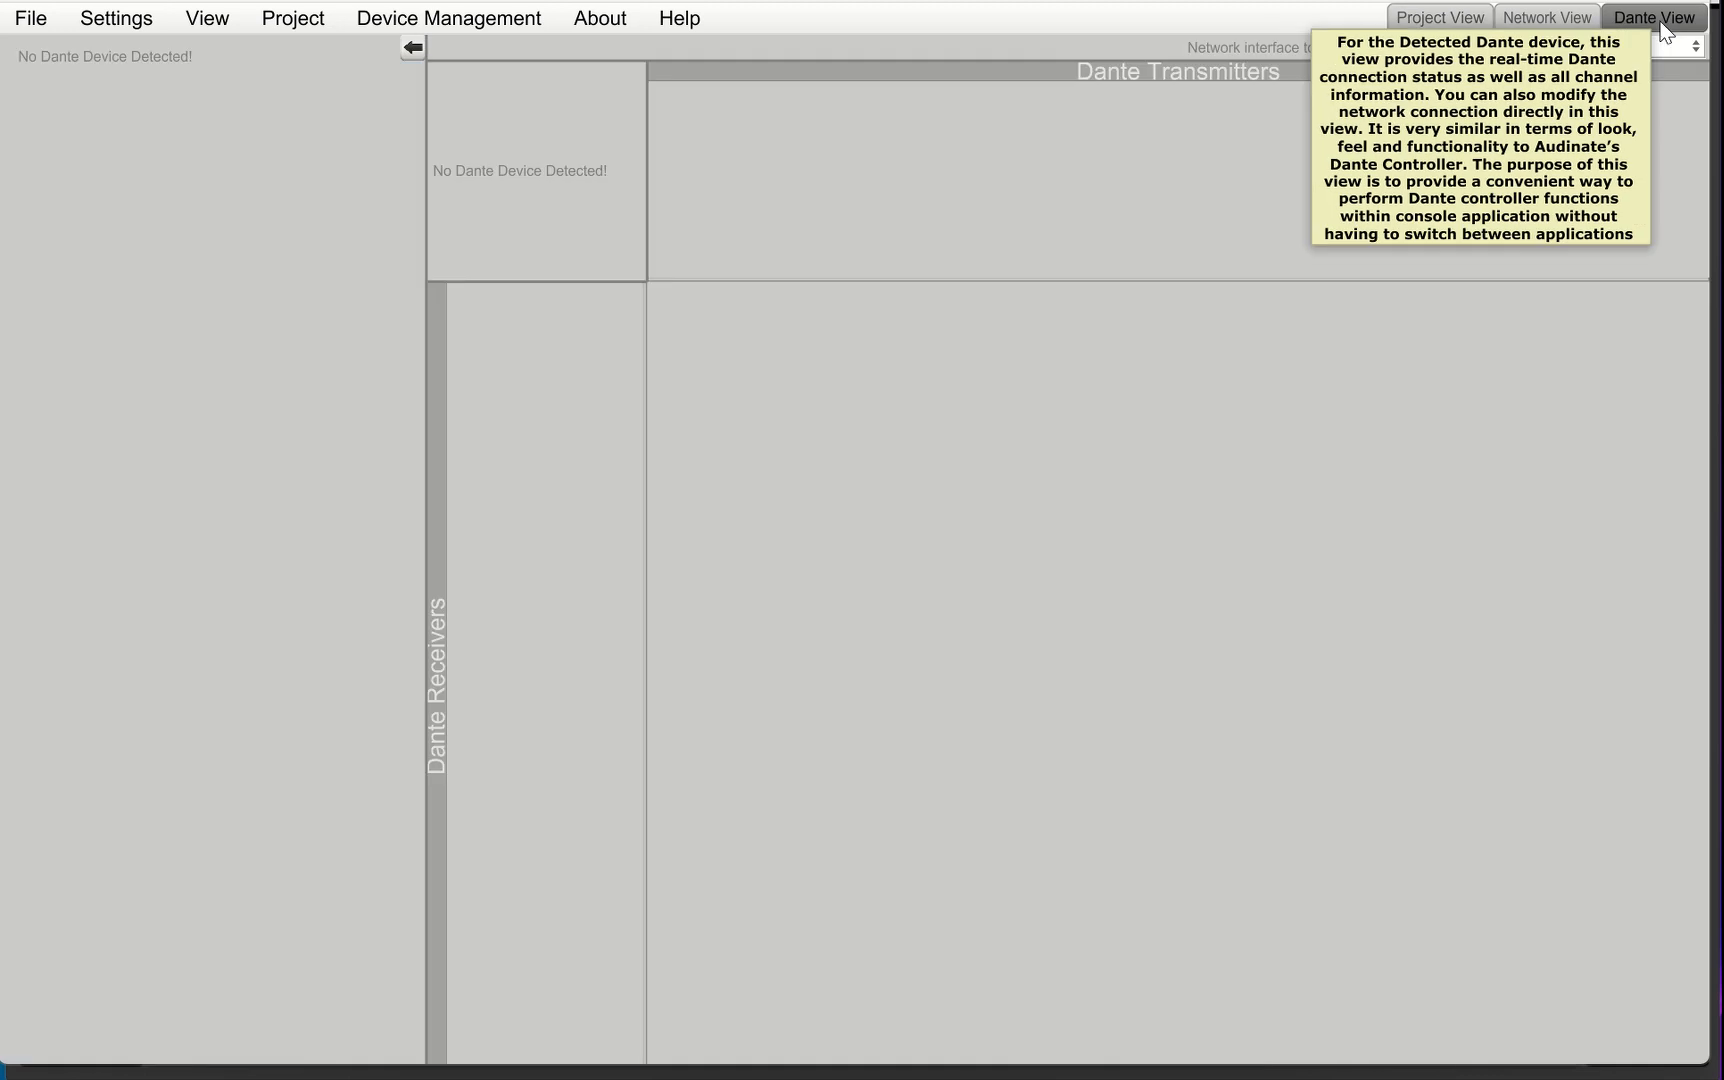
{"action": "left_click", "coordinate": [1562, 18]}
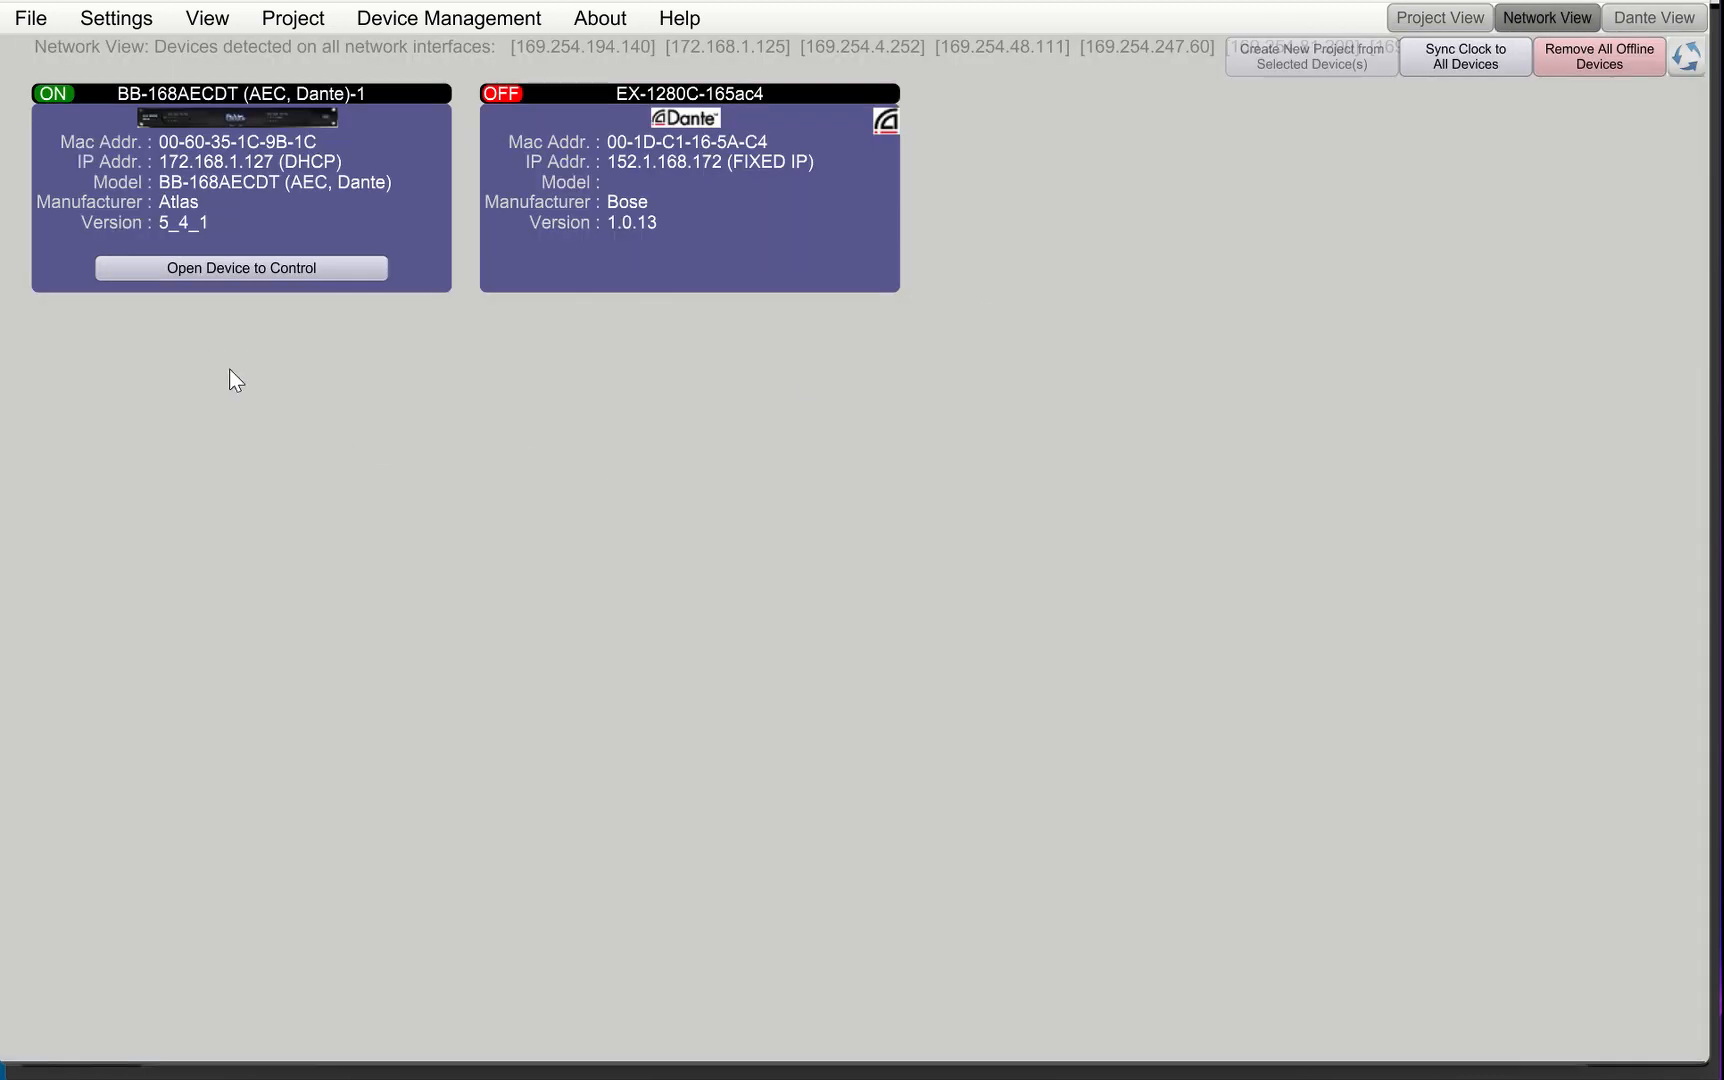
{"action": "left_click", "coordinate": [333, 268]}
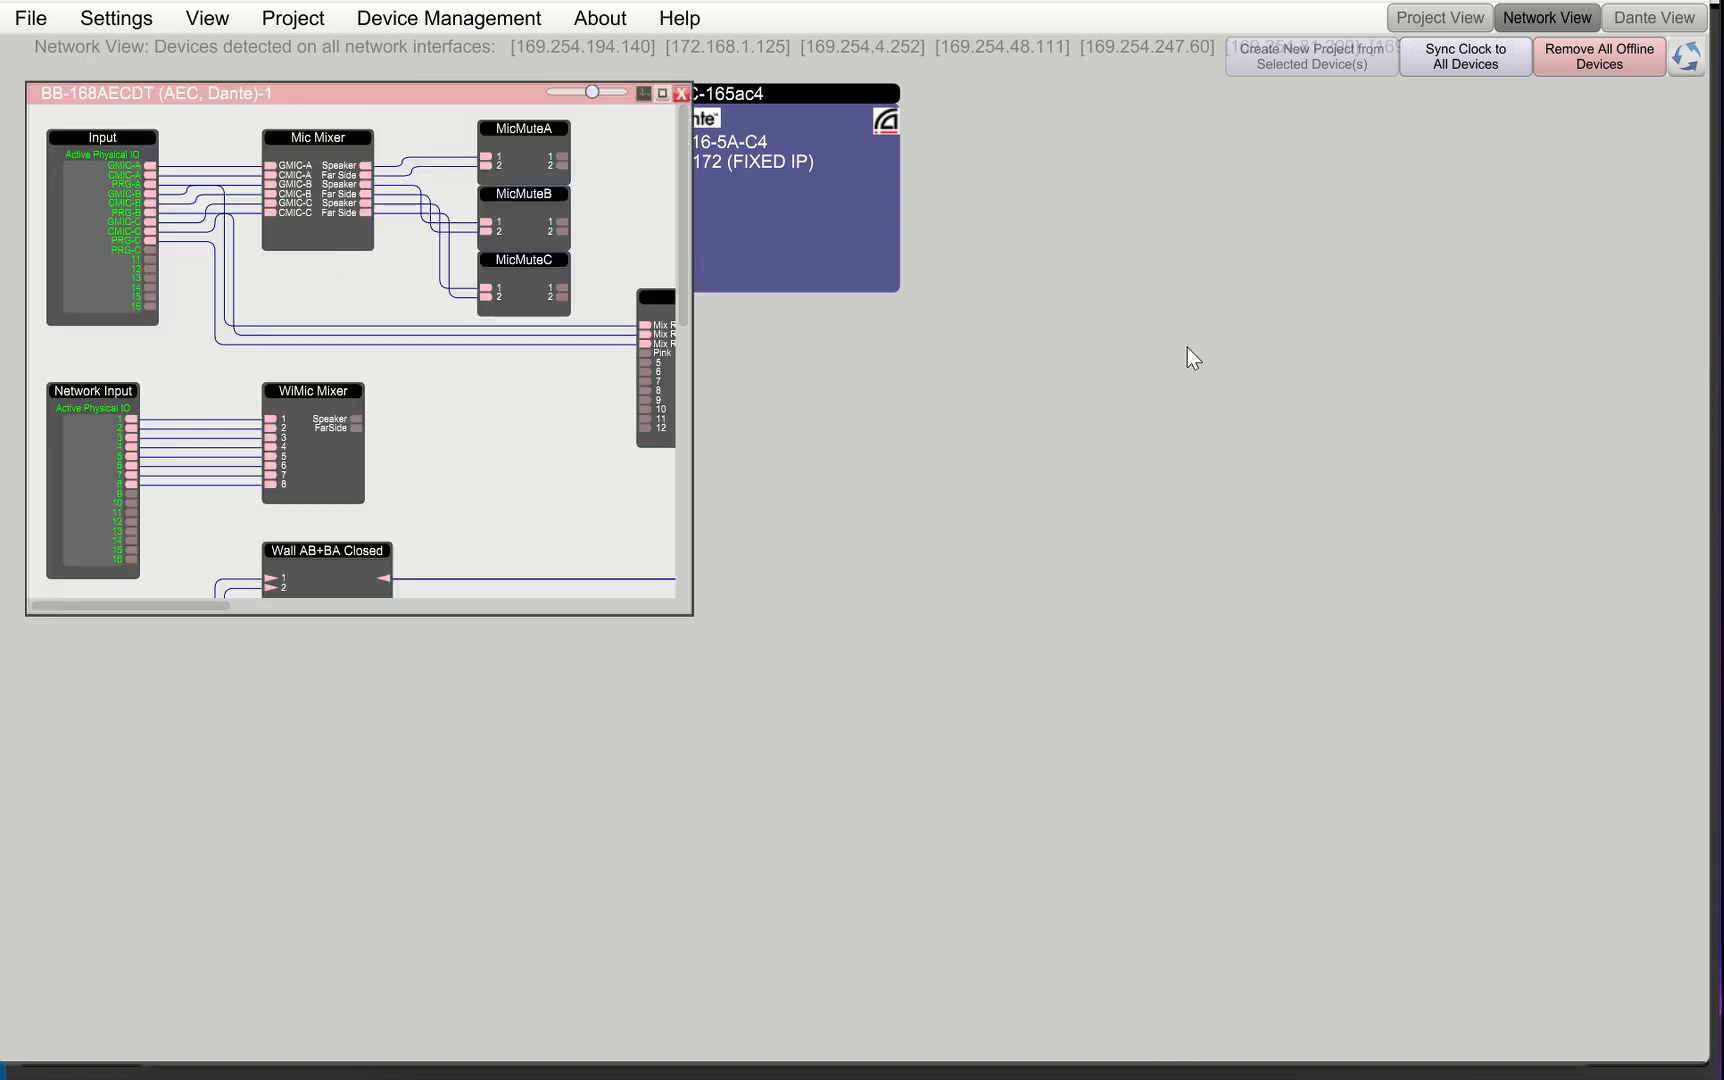
{"action": "left_click", "coordinate": [660, 95]}
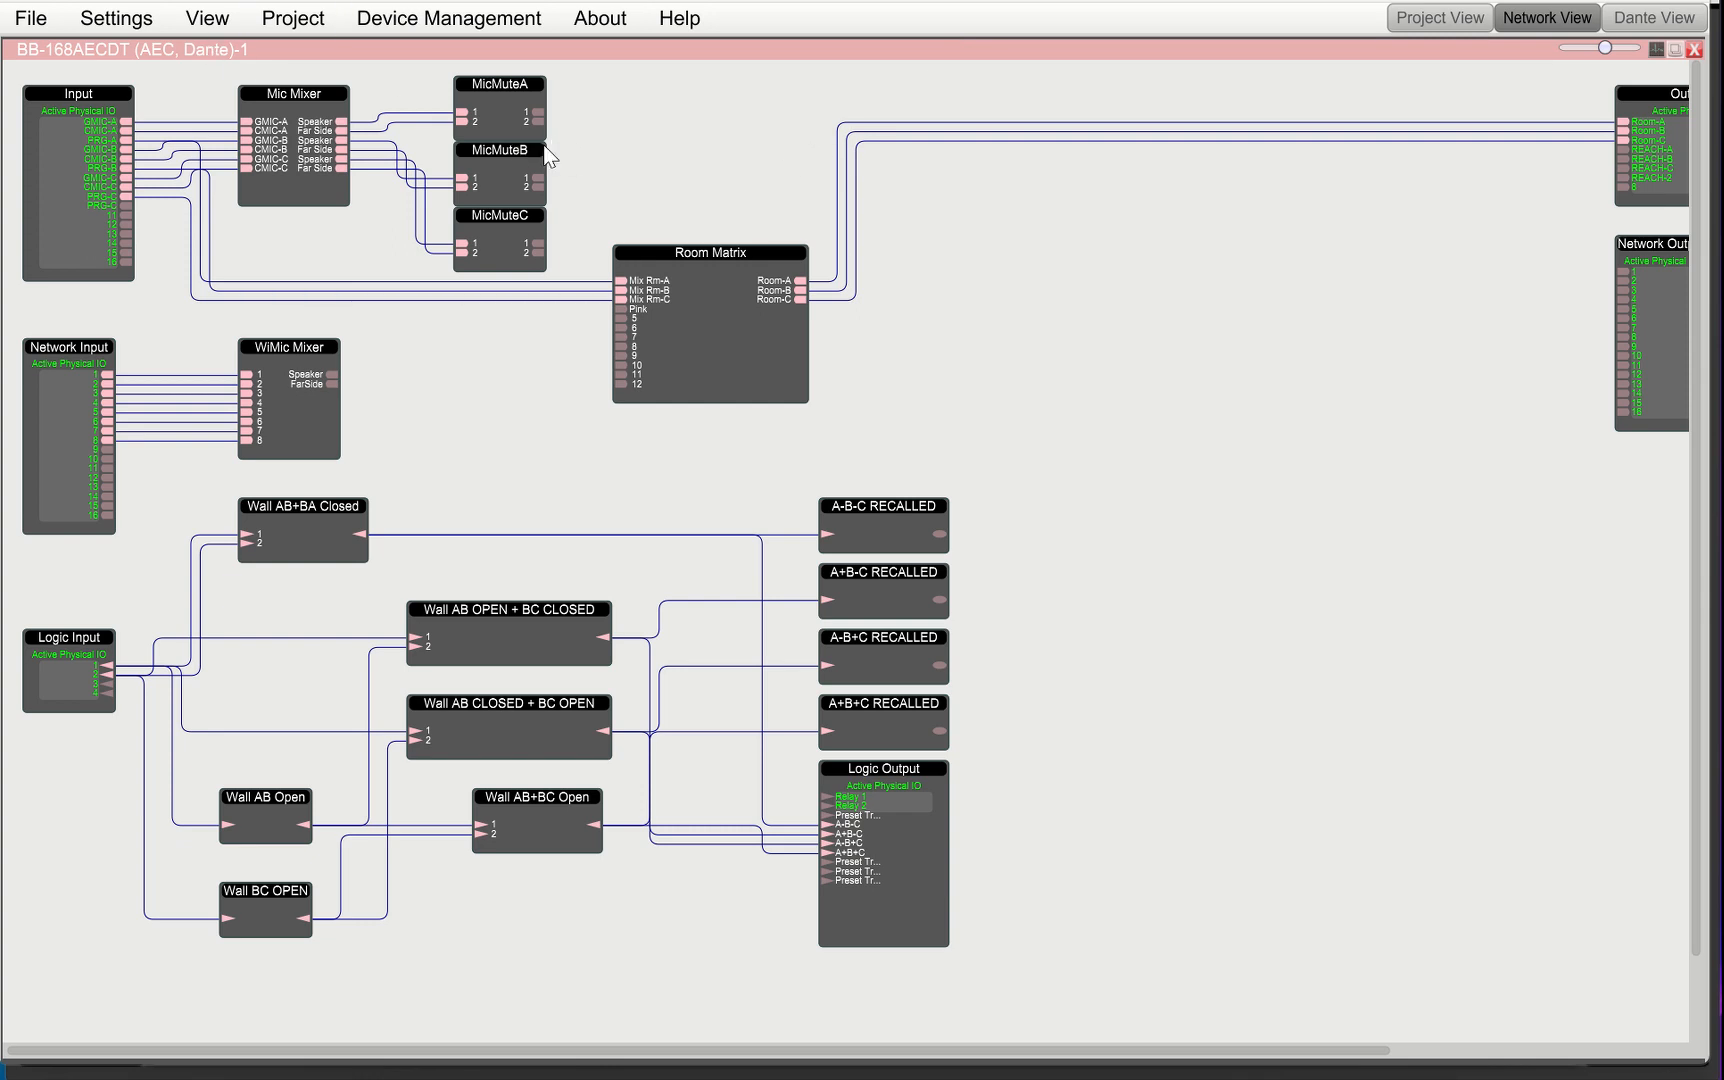
Display the native control string for the Room Matrix's Room-A output gain
{"action": "scroll", "coordinate": [685, 200], "scroll_direction": "up", "scroll_amount": 1}
{"action": "scroll", "coordinate": [685, 203], "scroll_direction": "up", "scroll_amount": 3}
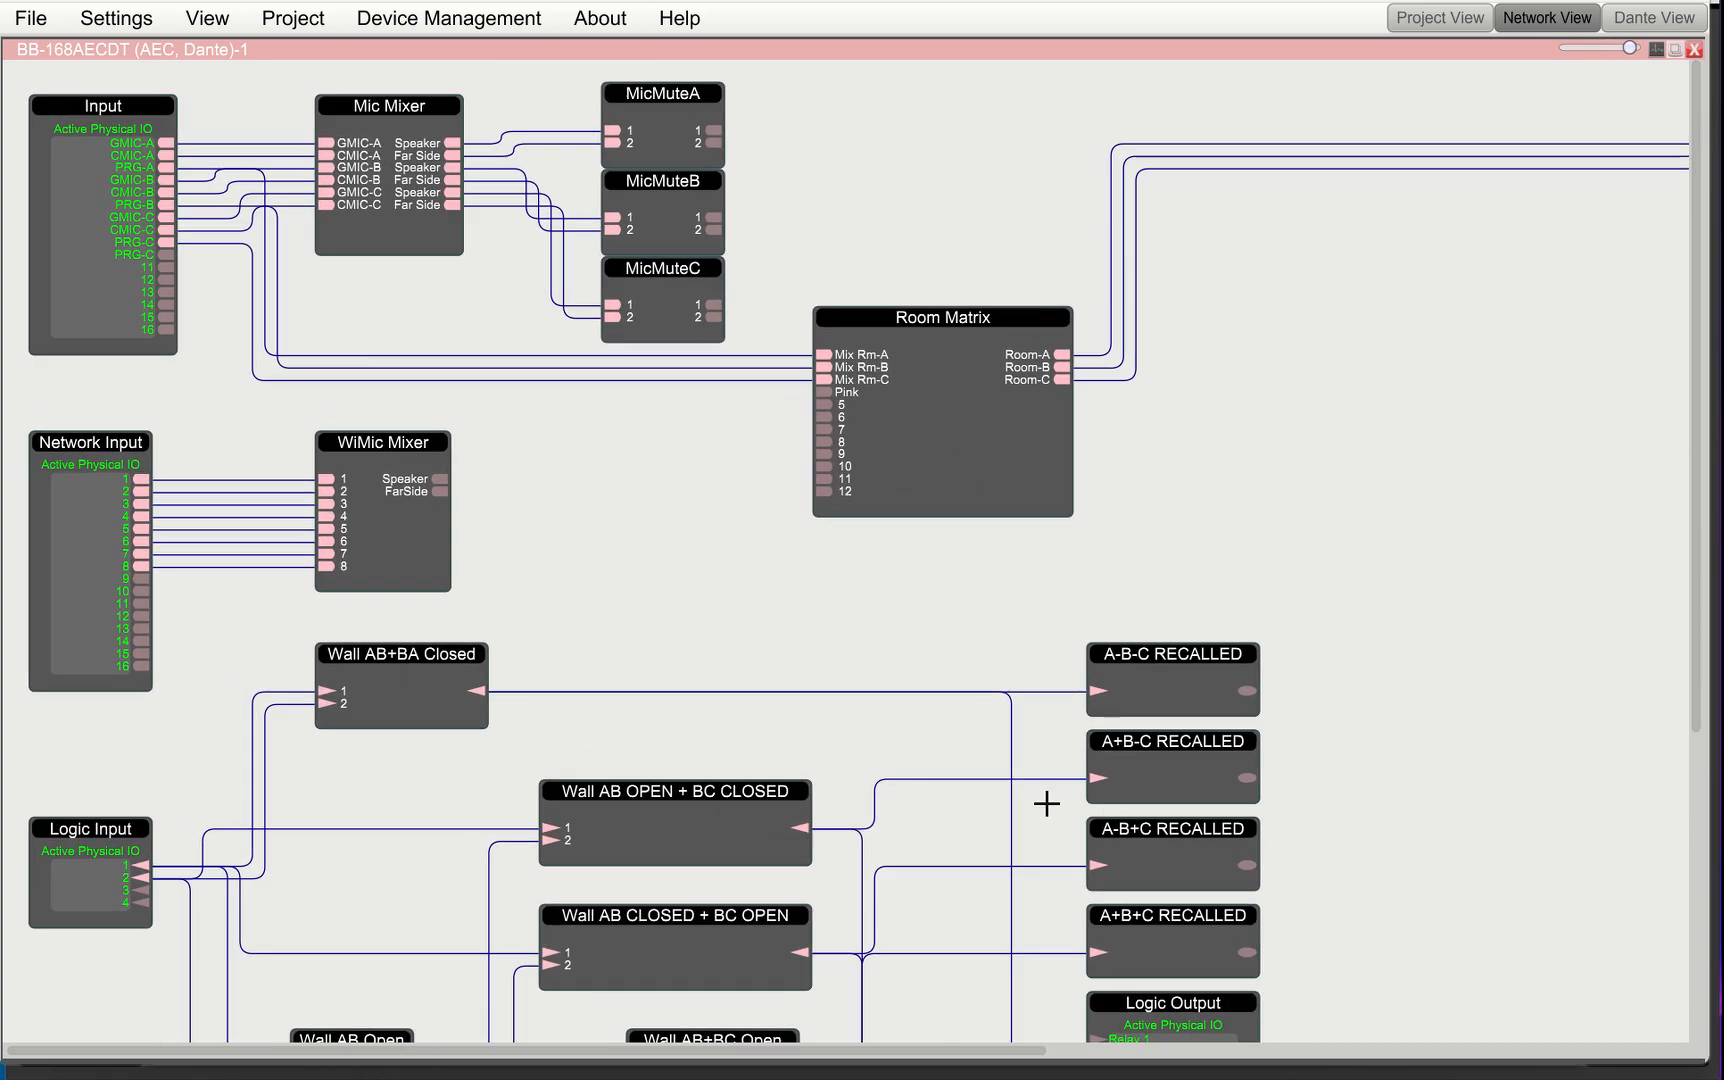
{"action": "double_click", "coordinate": [936, 337]}
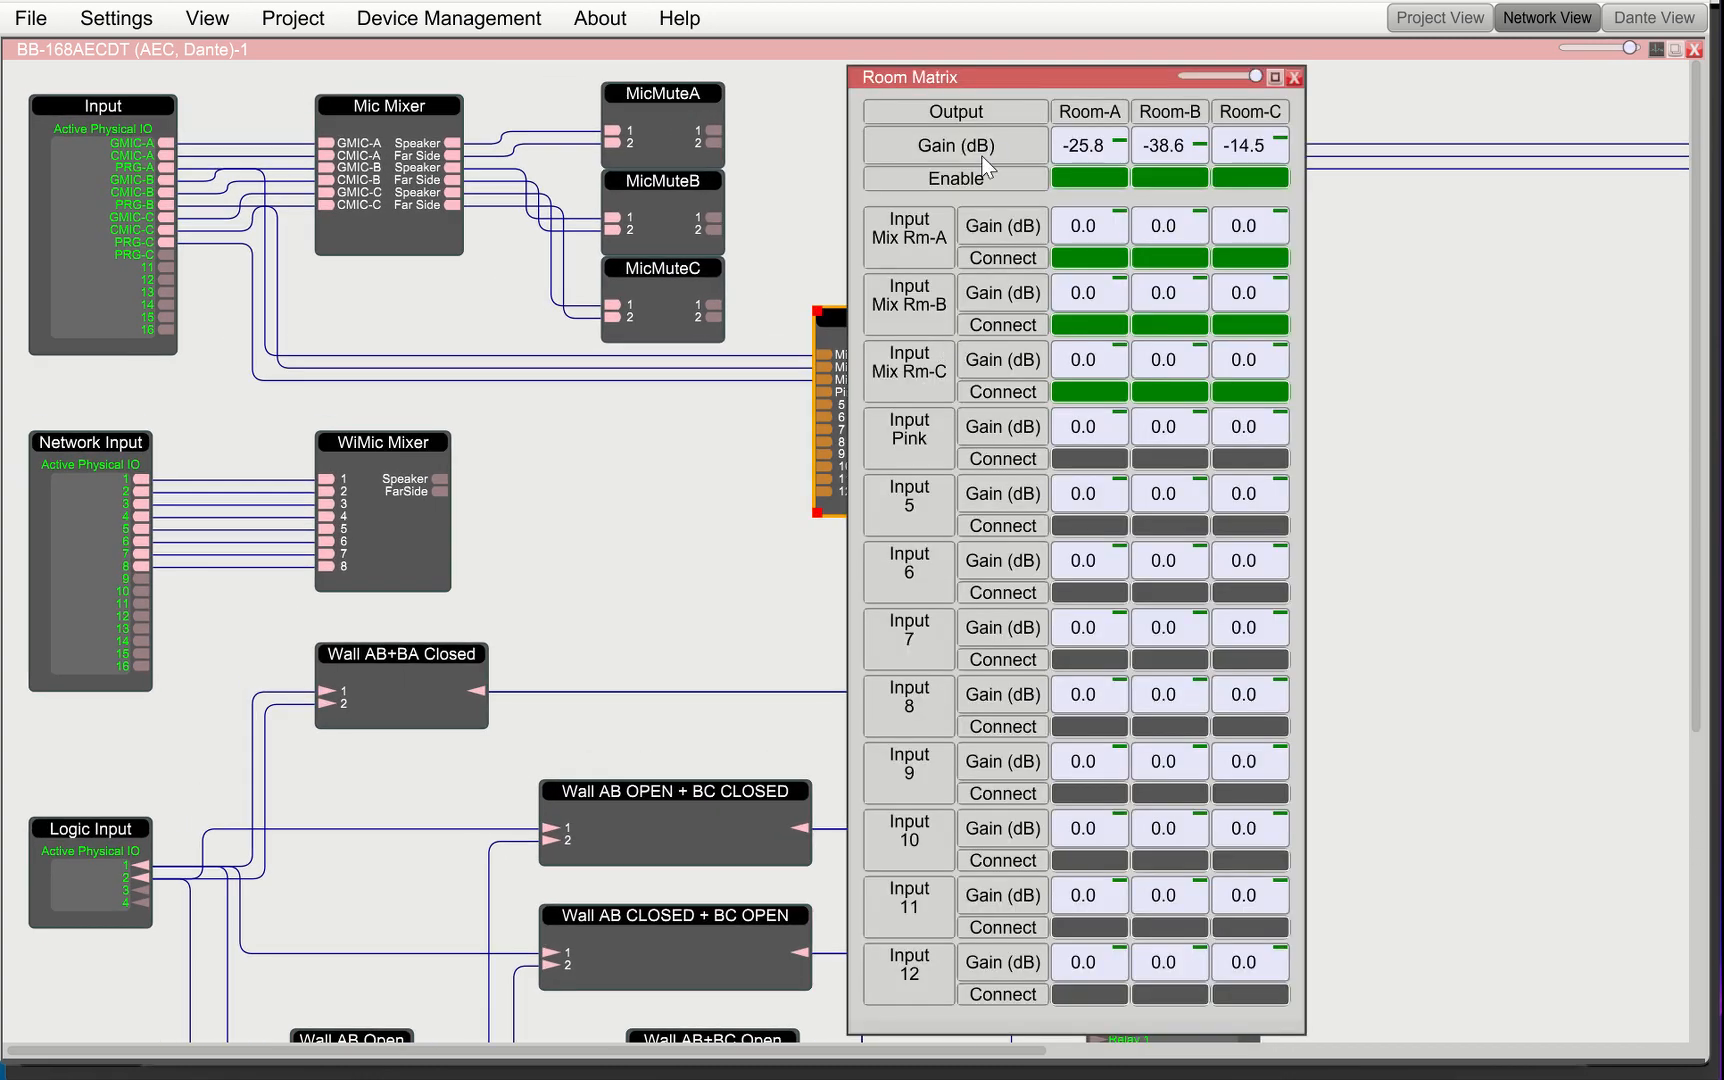
{"action": "left_click", "coordinate": [1090, 143]}
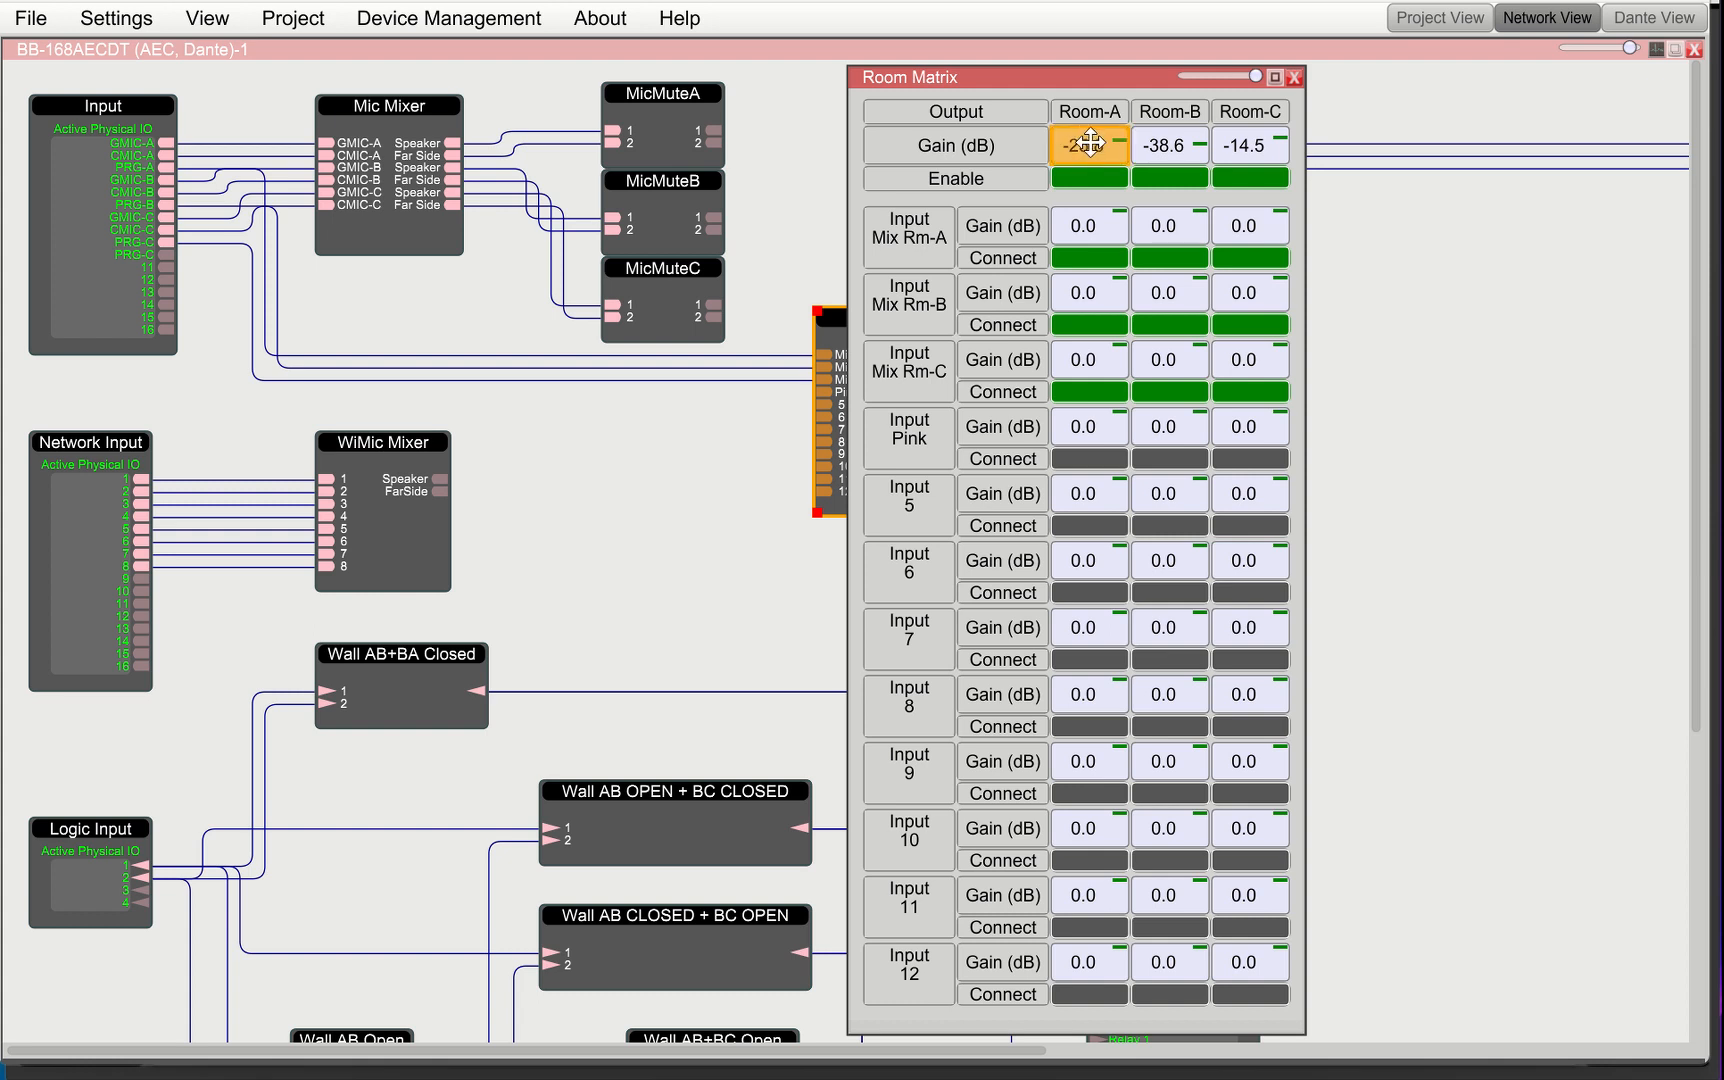
{"action": "right_click", "coordinate": [1090, 143]}
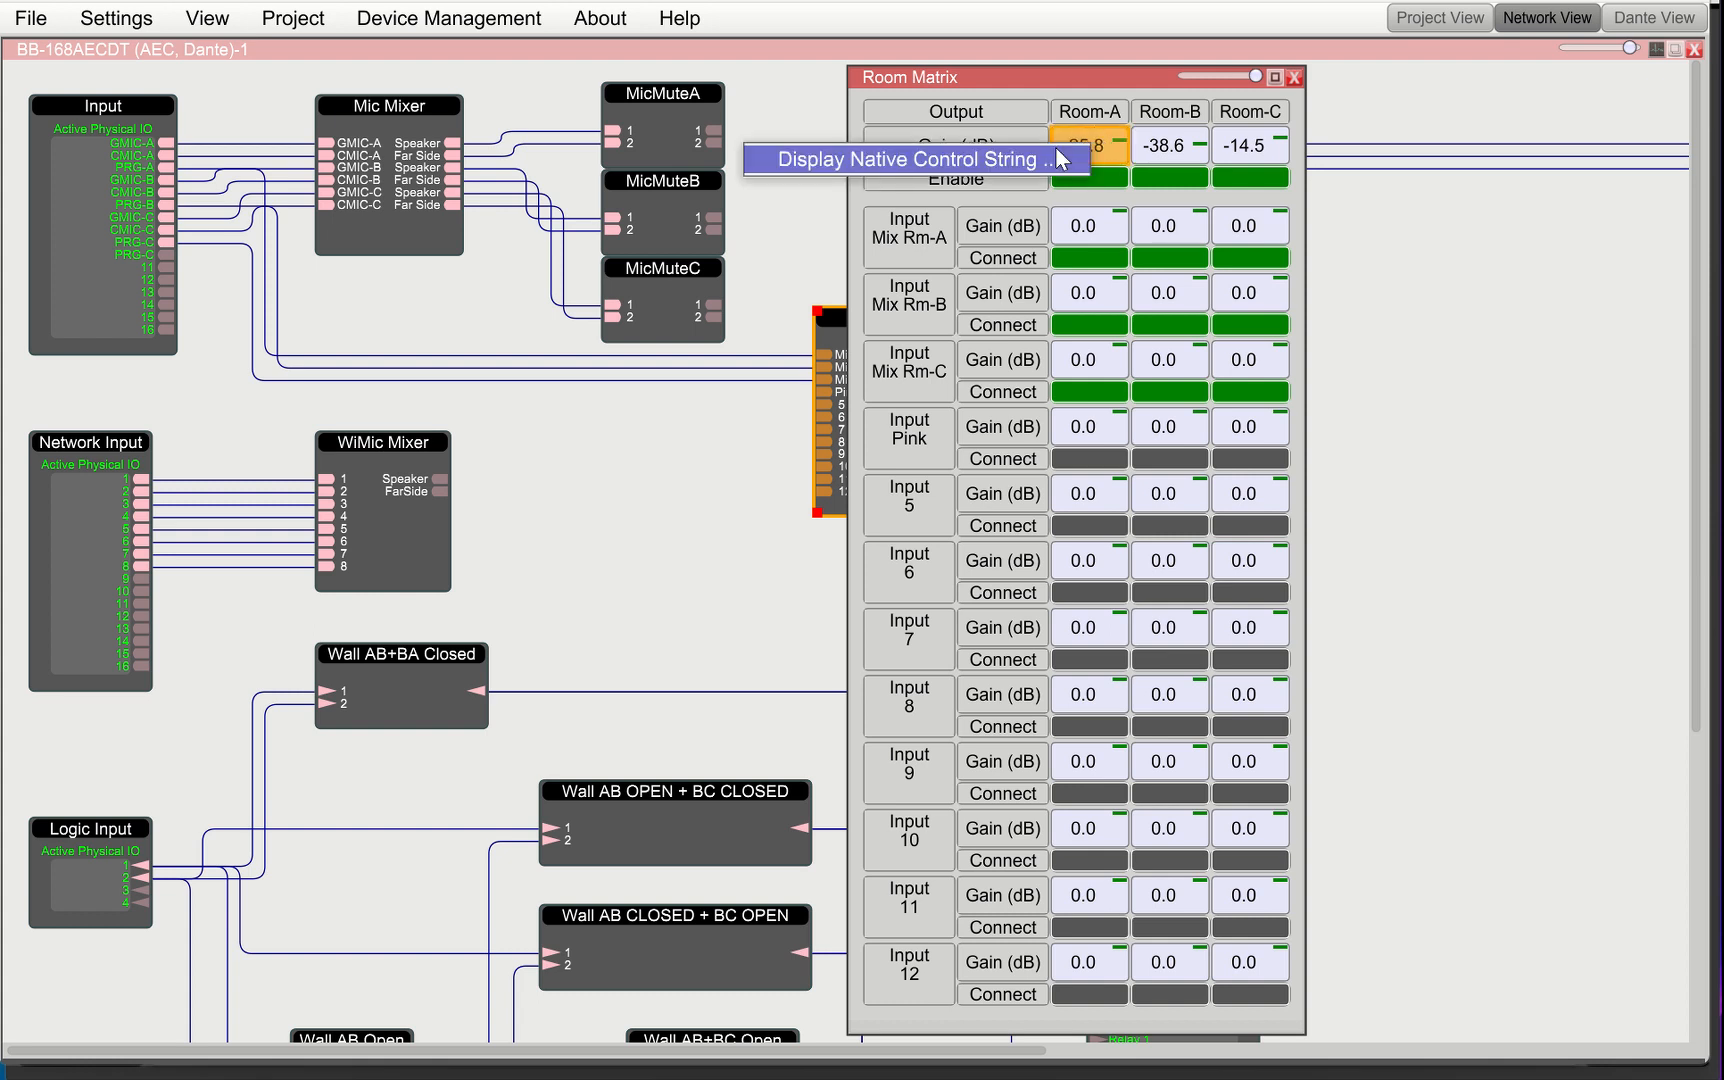
{"action": "left_click", "coordinate": [1055, 157]}
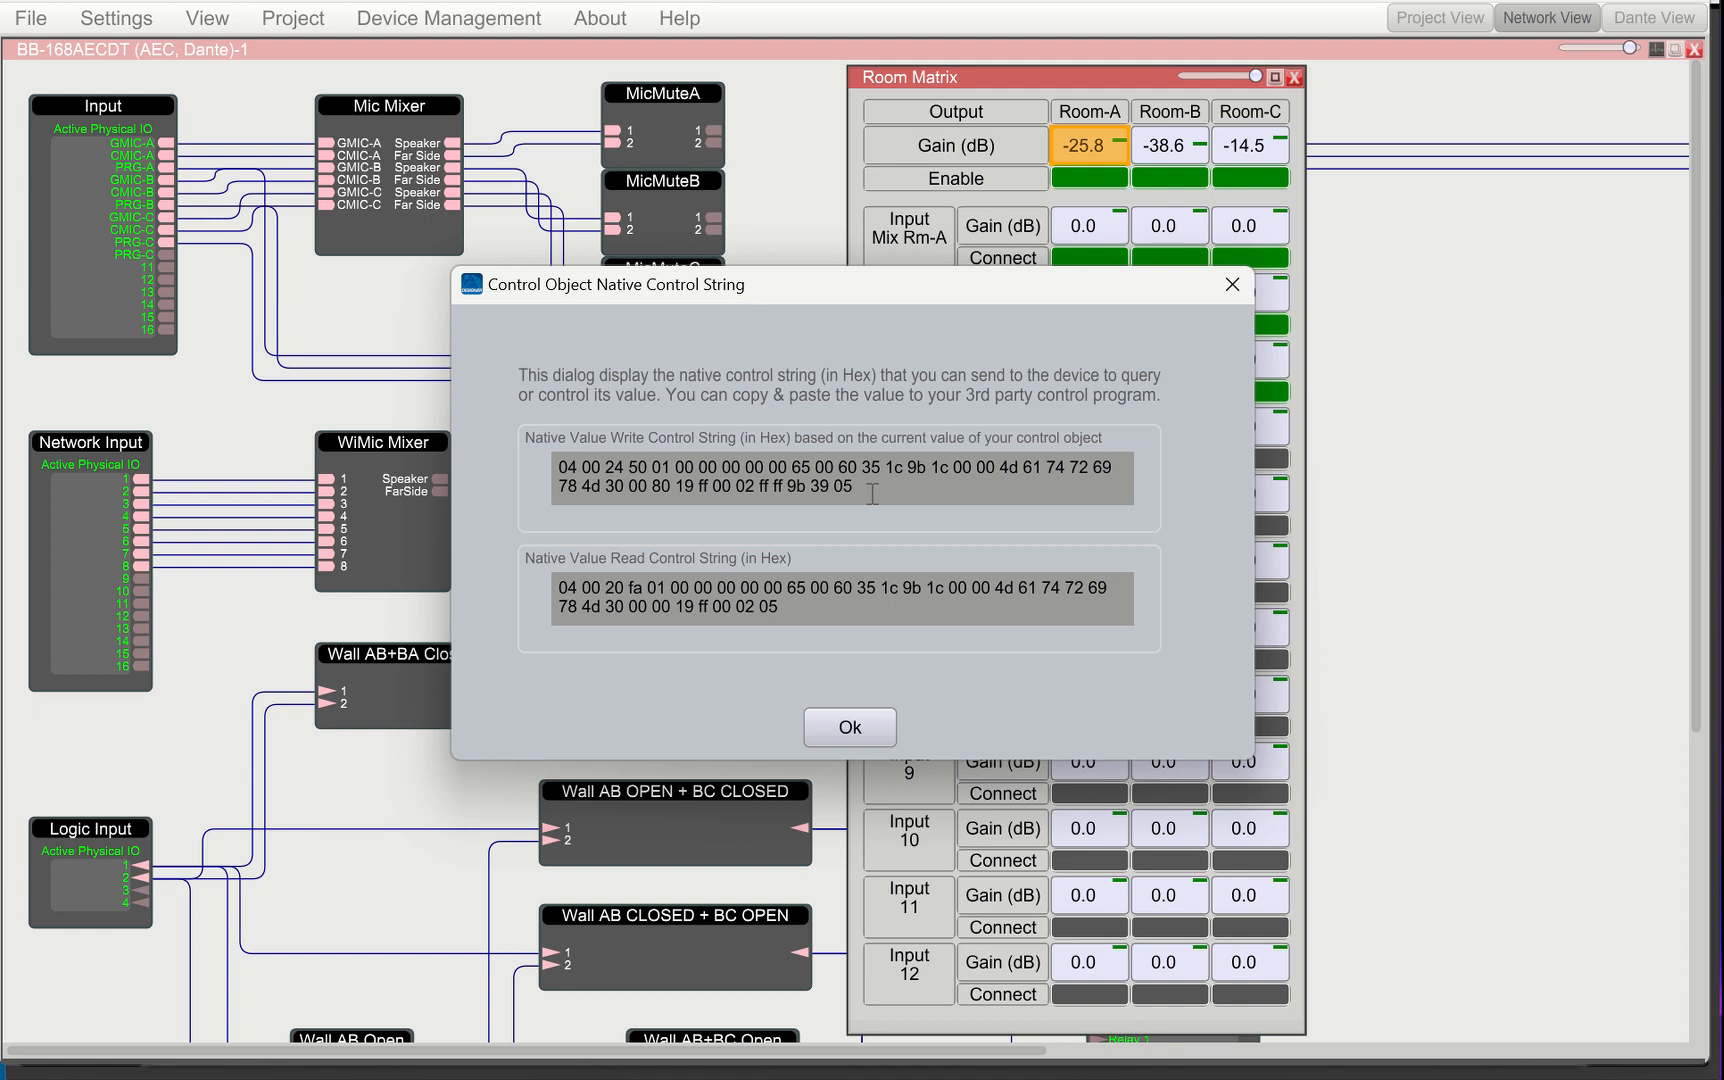
Copy the native value write control string in hex
{"action": "left_click_drag", "start_coordinate": [872, 493], "coordinate": [521, 471]}
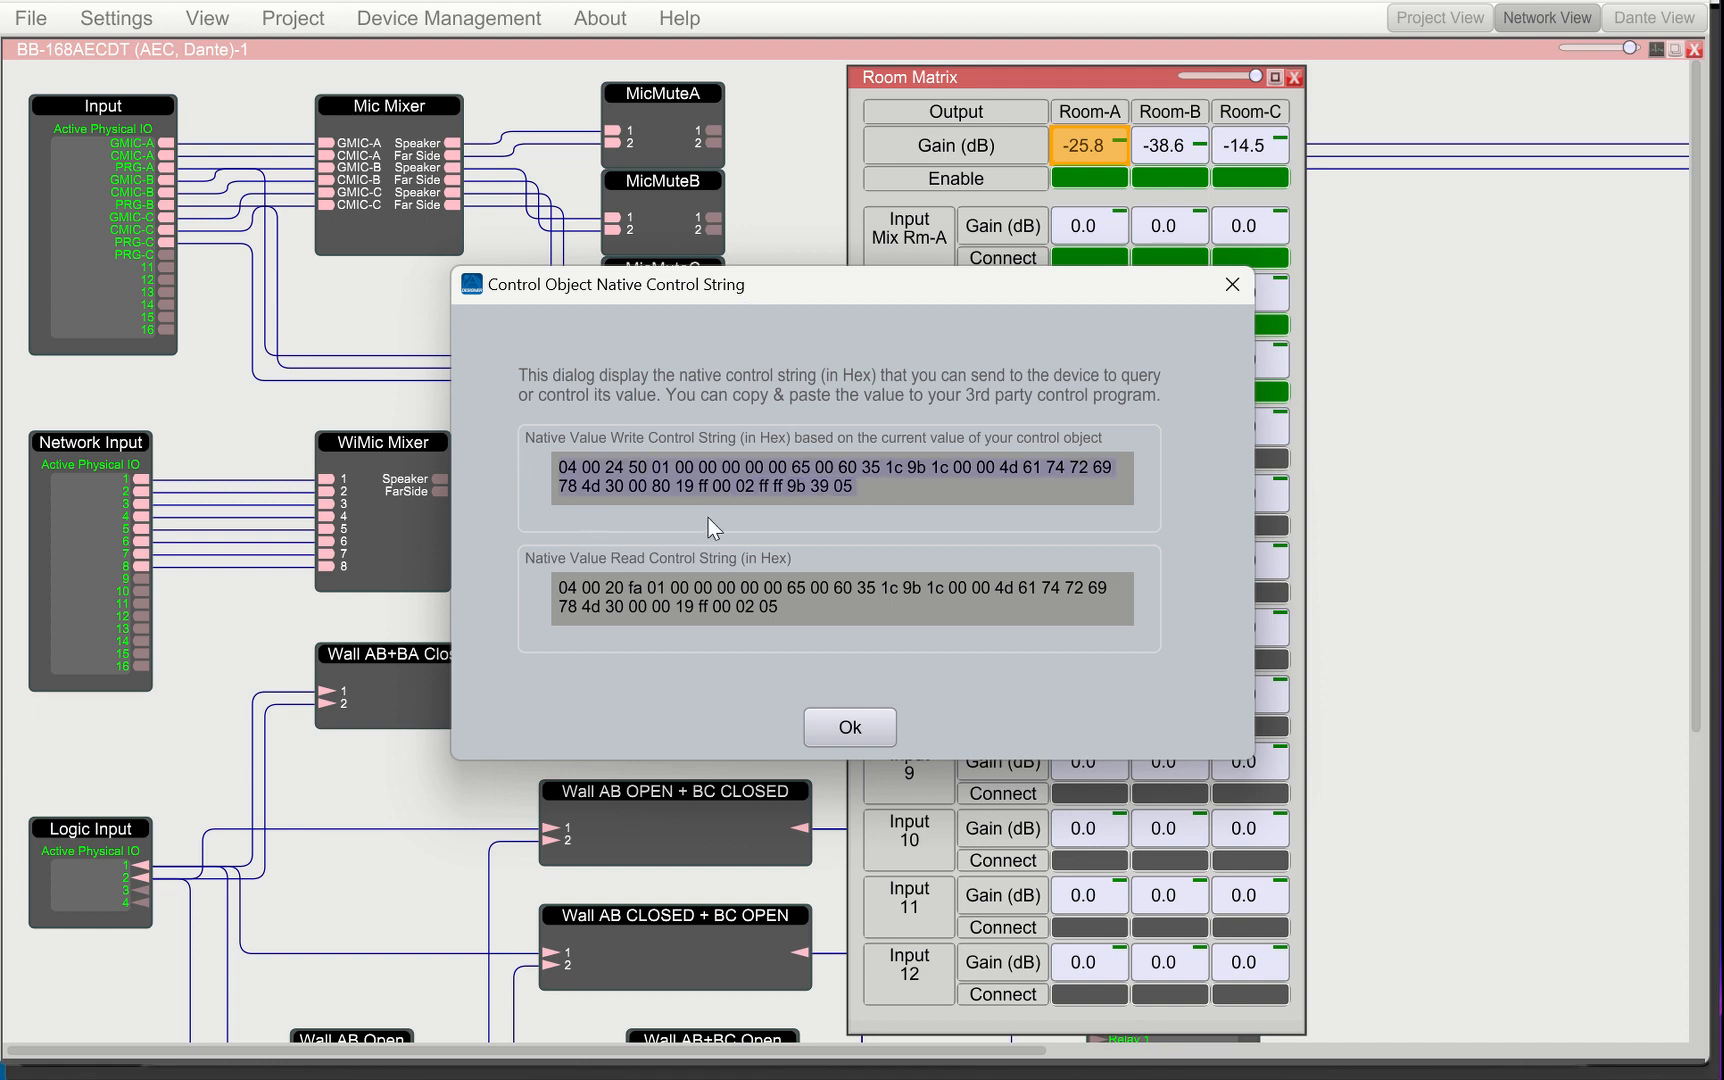
{"action": "right_click", "coordinate": [648, 473]}
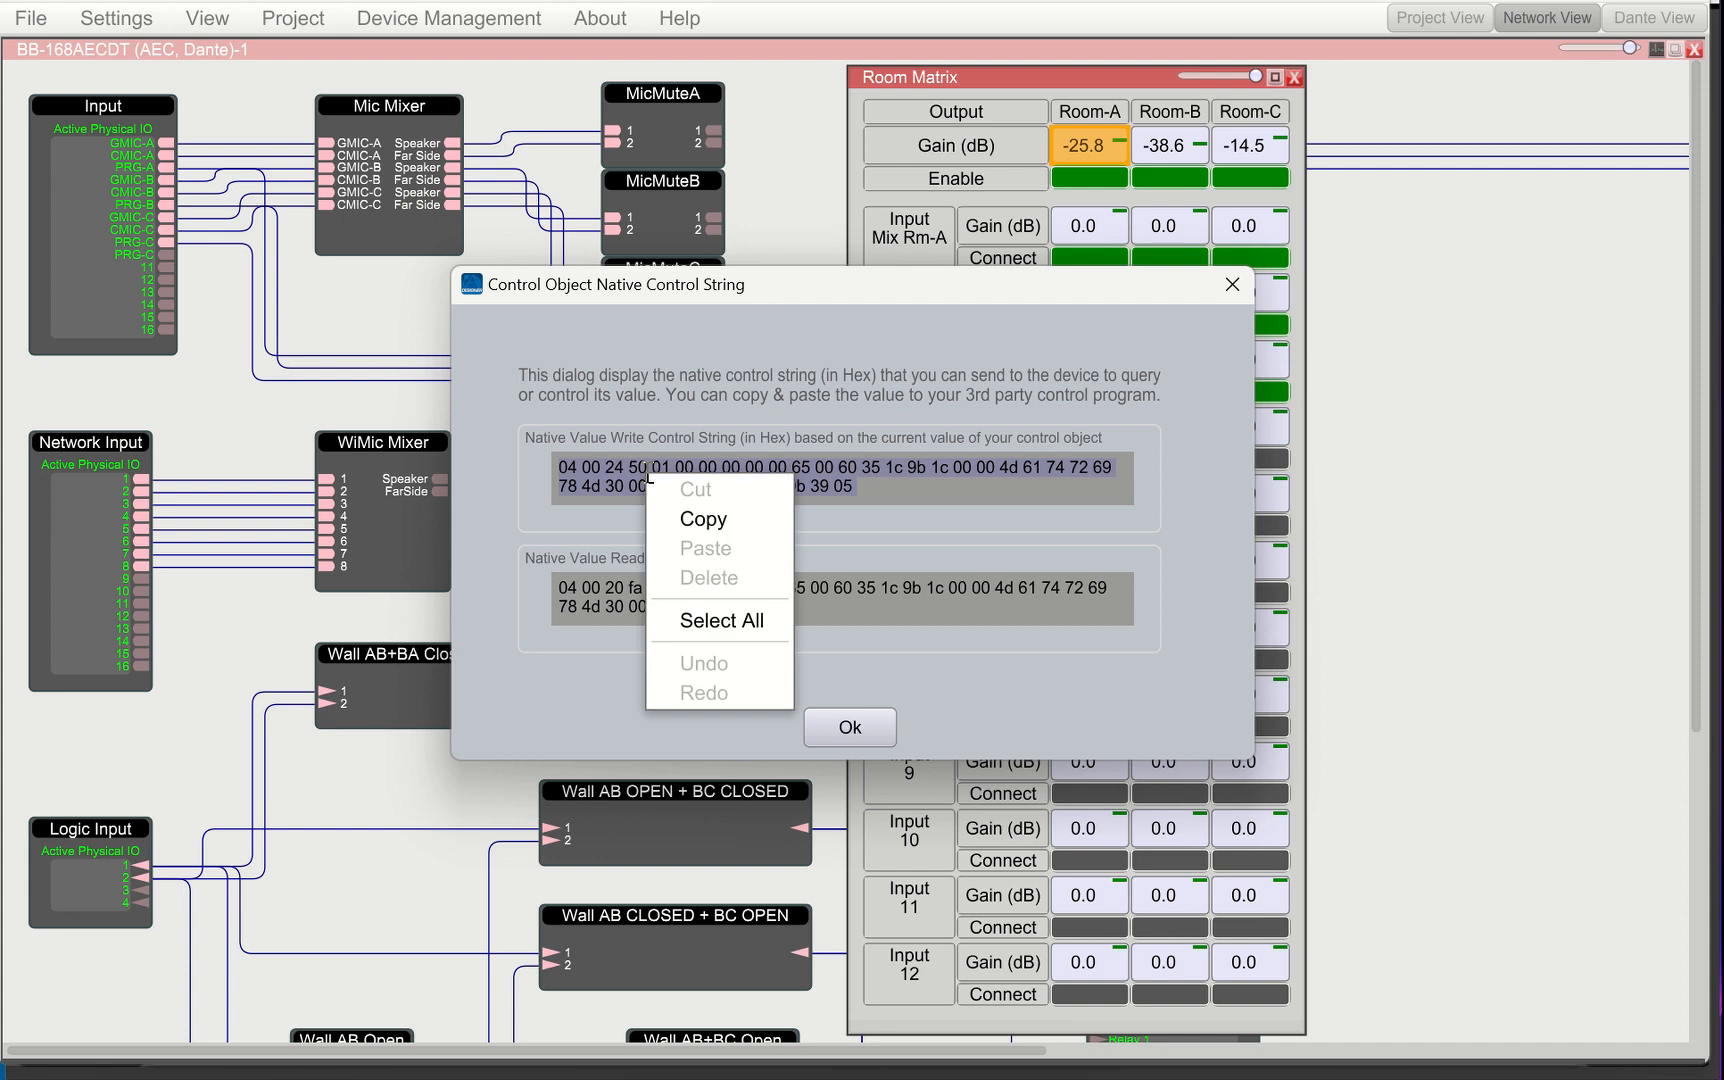
{"action": "left_click", "coordinate": [715, 521]}
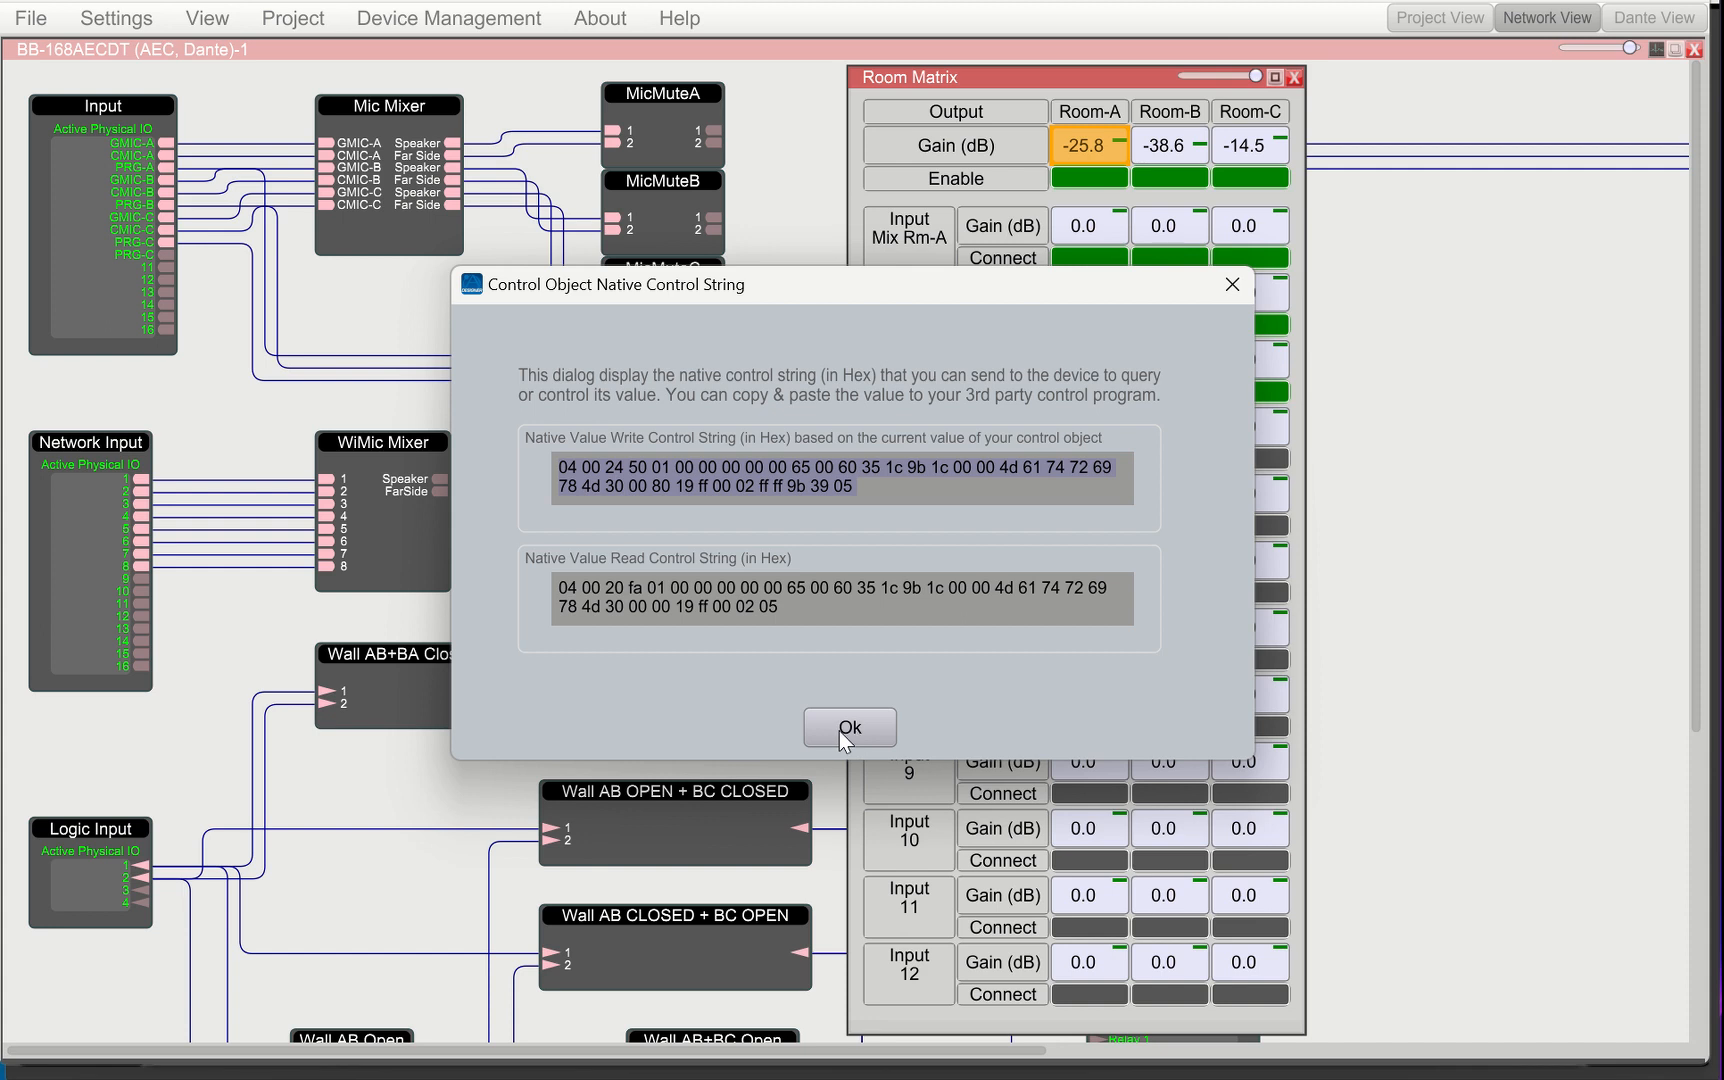
Switch to HIVE Touch and paste the copied write string into the Level Native String field
{"action": "key", "text": "alt+Tab"}
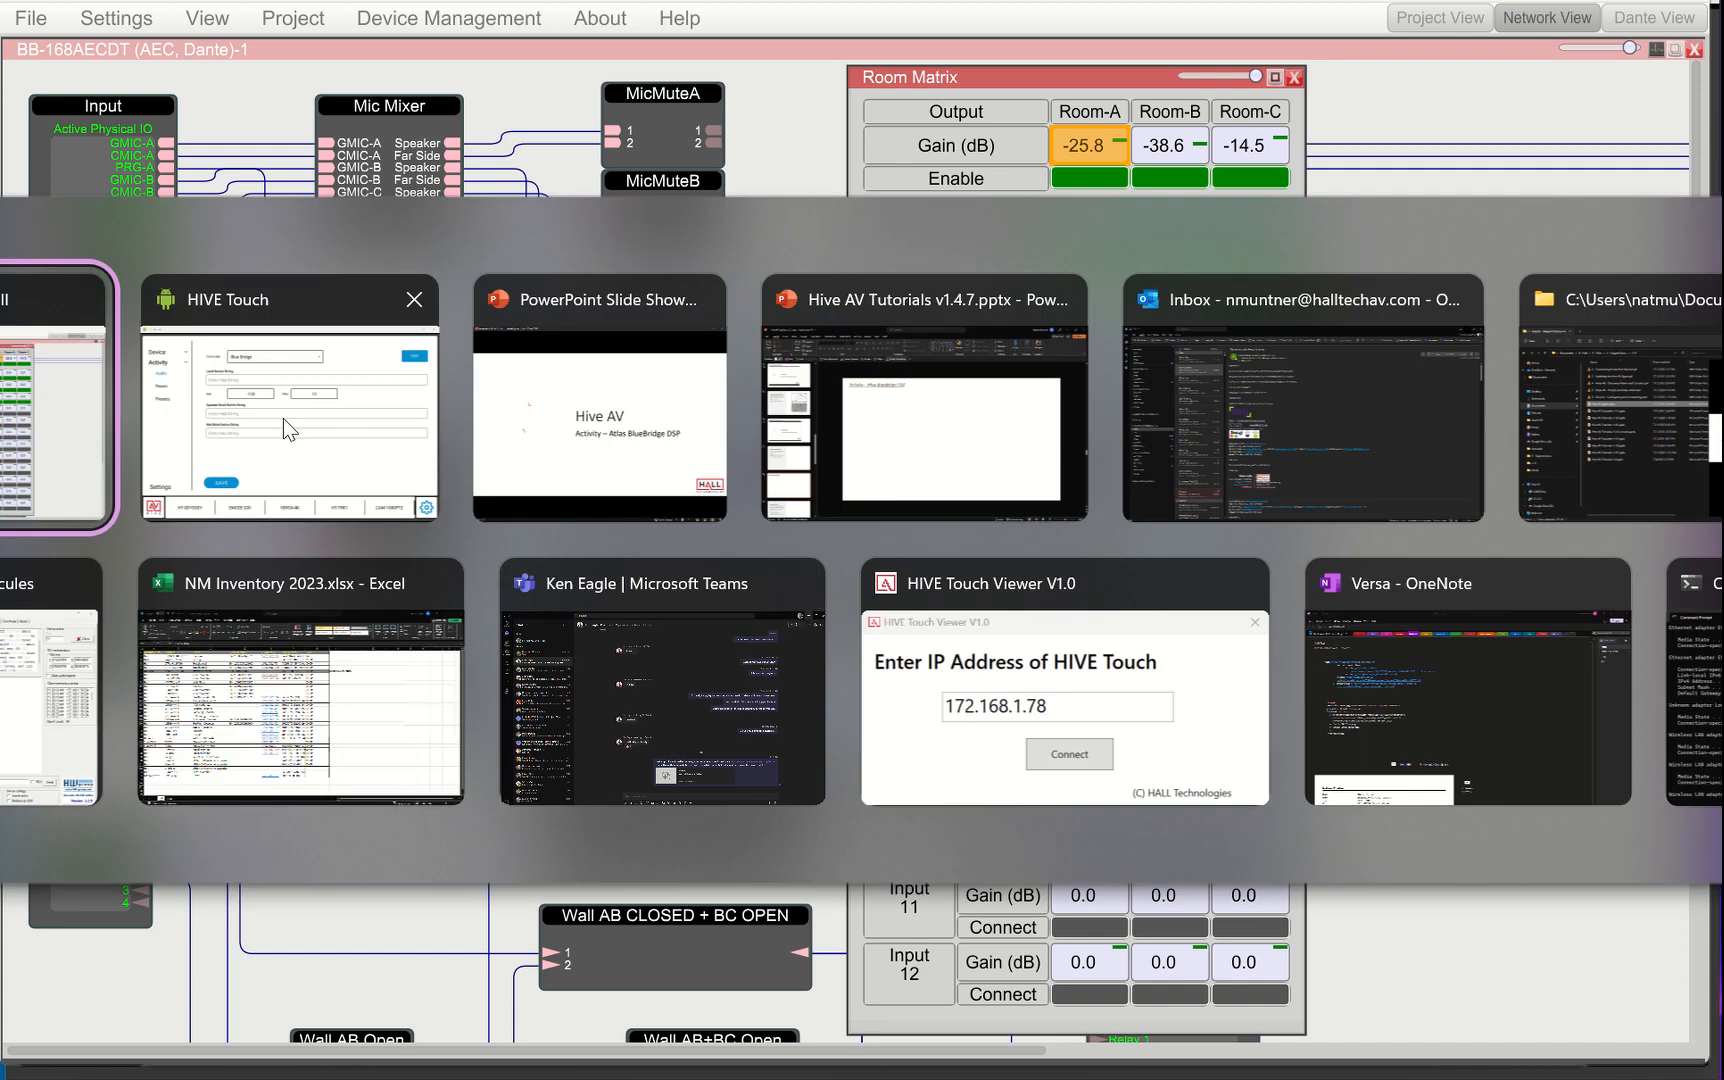
{"action": "key", "text": "alt+Tab"}
{"action": "left_click", "coordinate": [712, 262]}
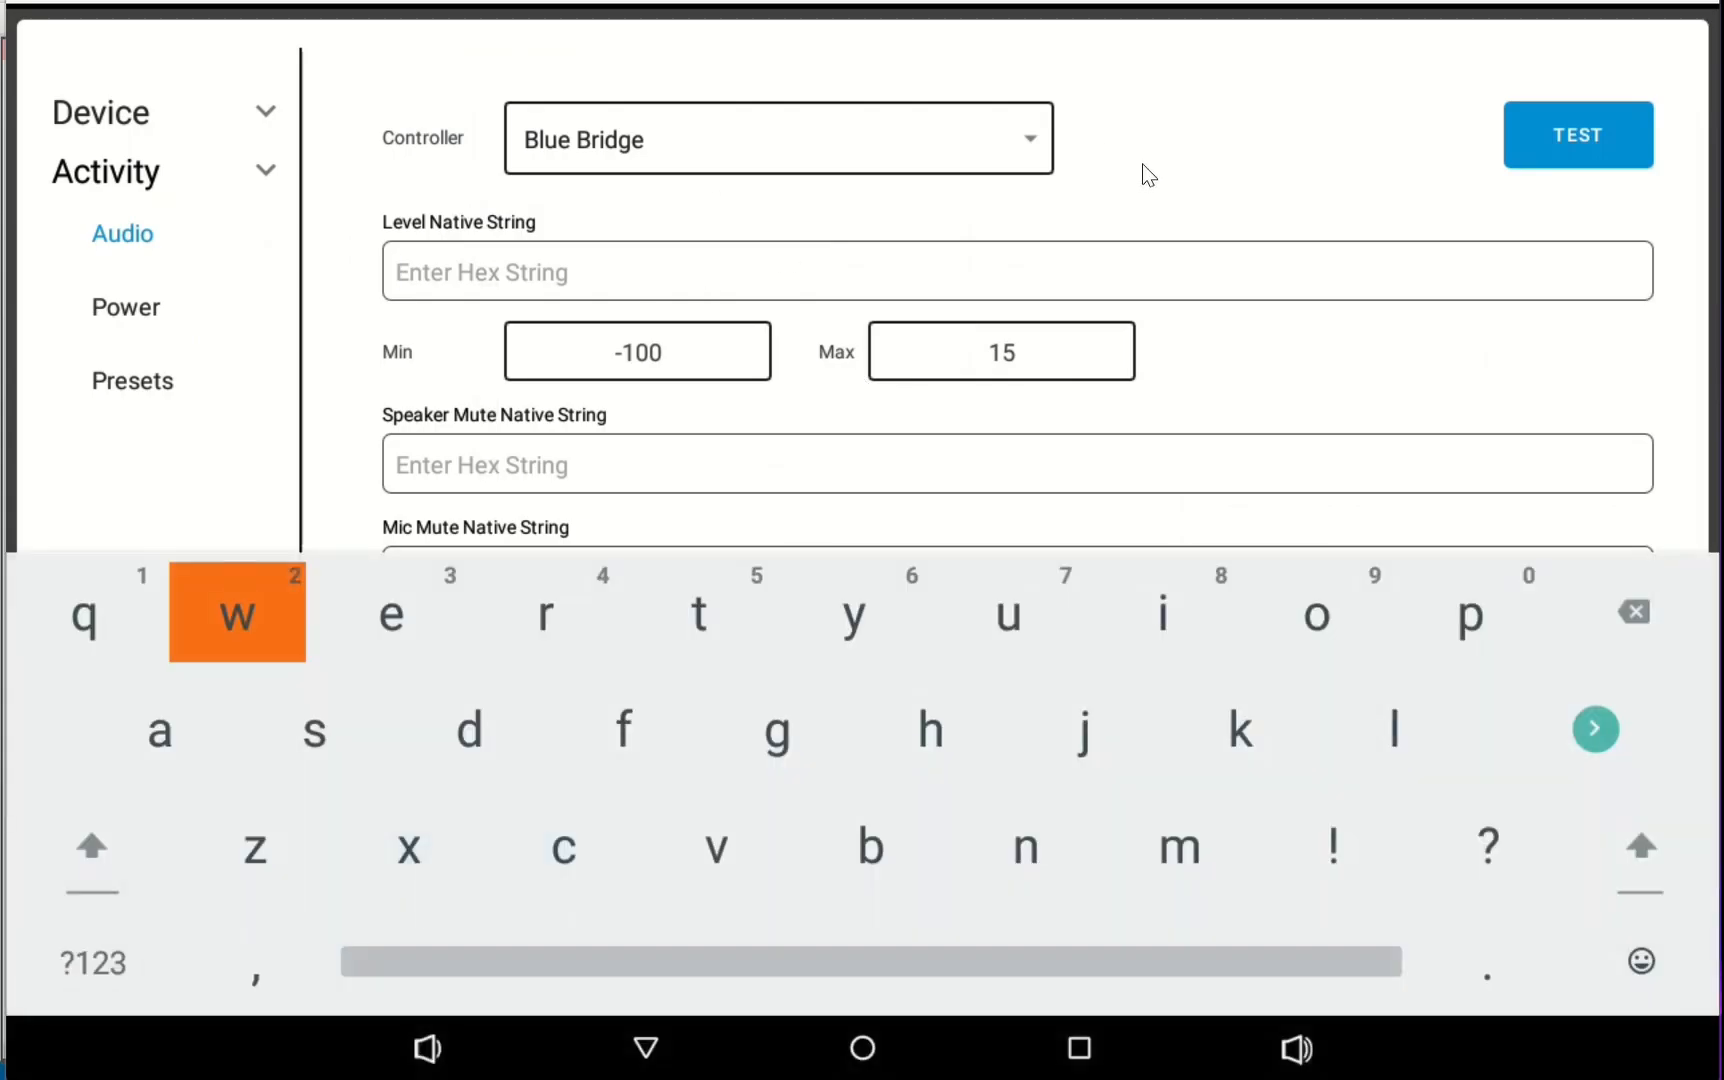
{"action": "key", "text": "ctrl+v"}
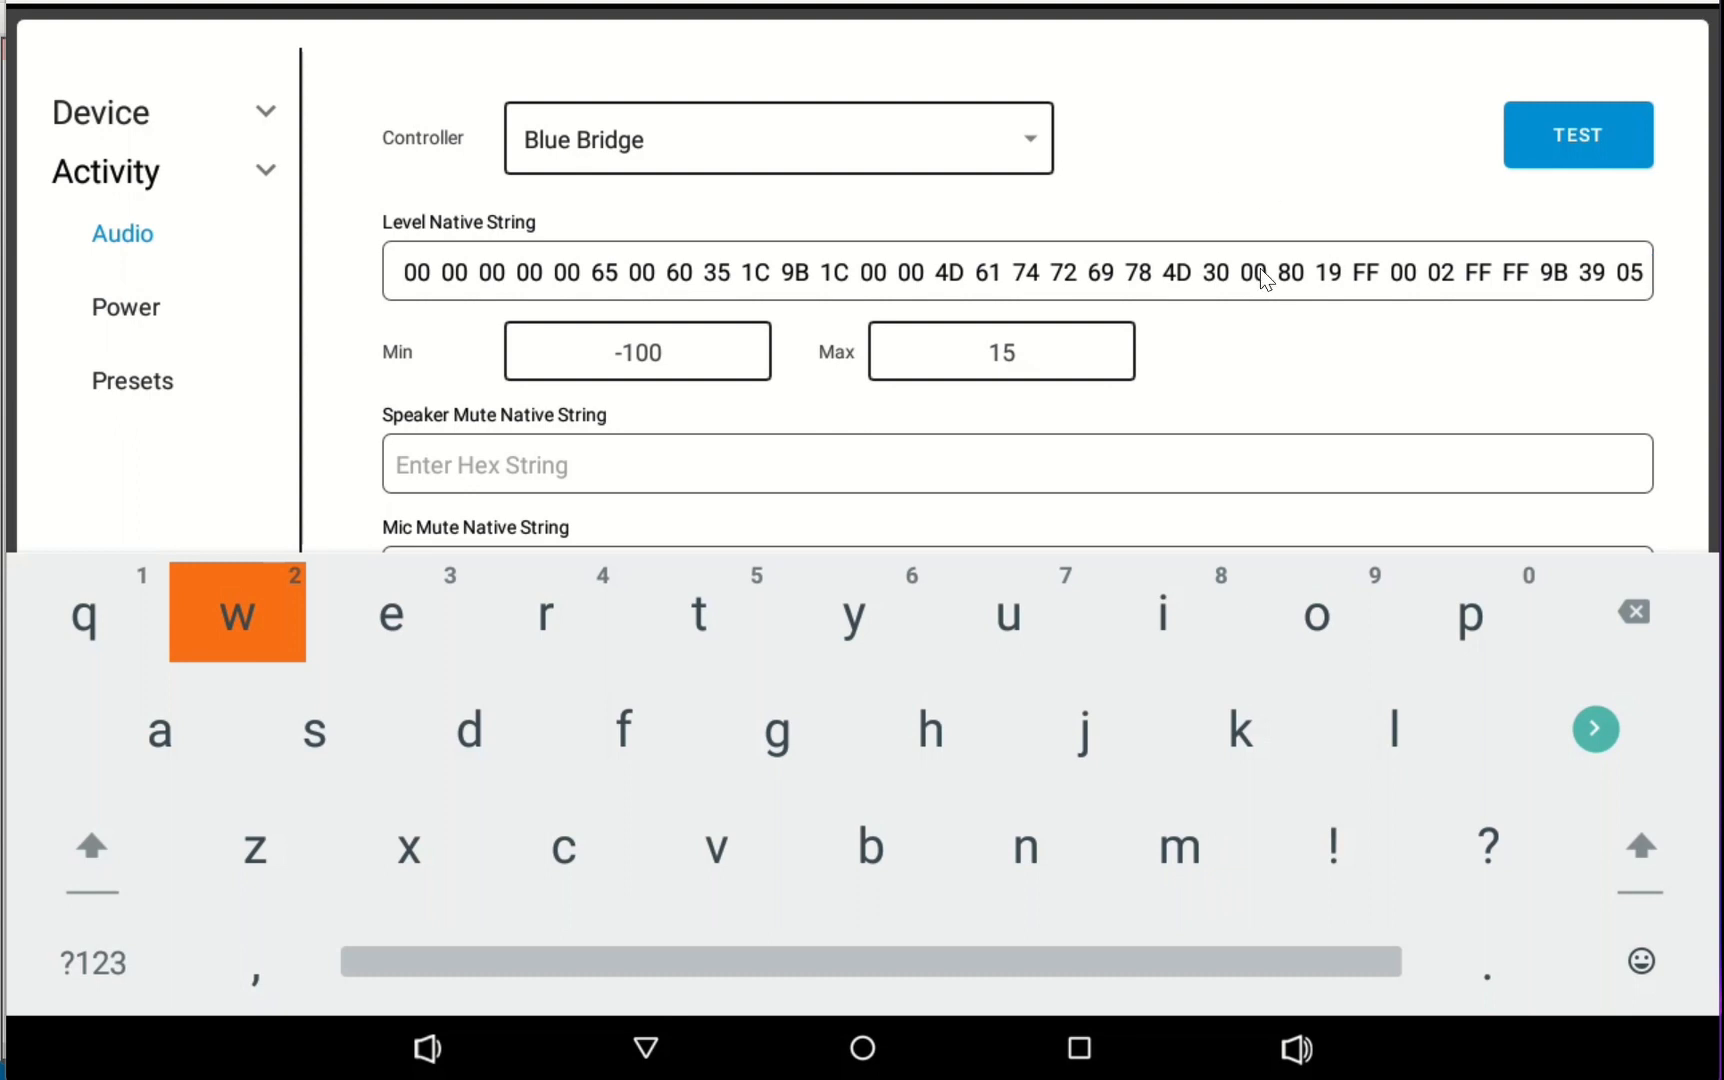
{"action": "key", "text": "Escape"}
Set the level range Min to -50 and Max to 5, then save the audio settings
{"action": "left_click", "coordinate": [681, 356]}
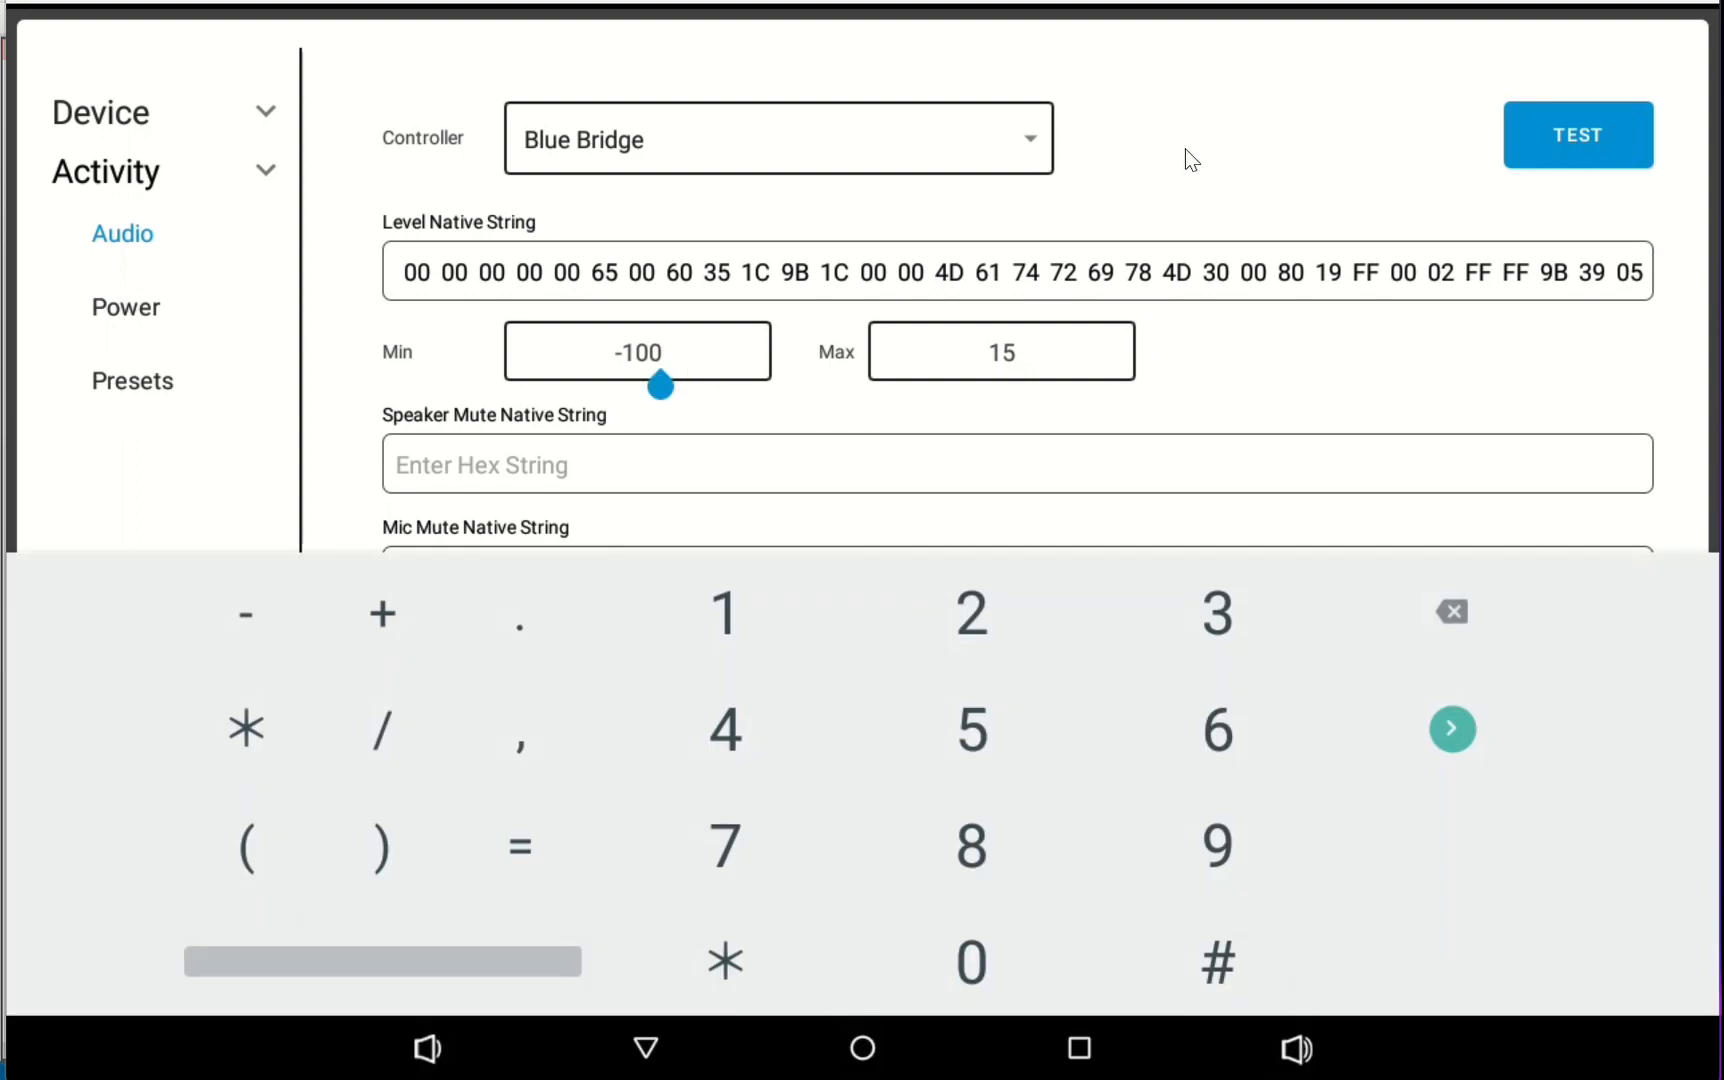
{"action": "key", "text": "BackSpace"}
{"action": "key", "text": "BackSpace"}
{"action": "key", "text": "BackSpace"}
{"action": "key", "text": "BackSpace"}
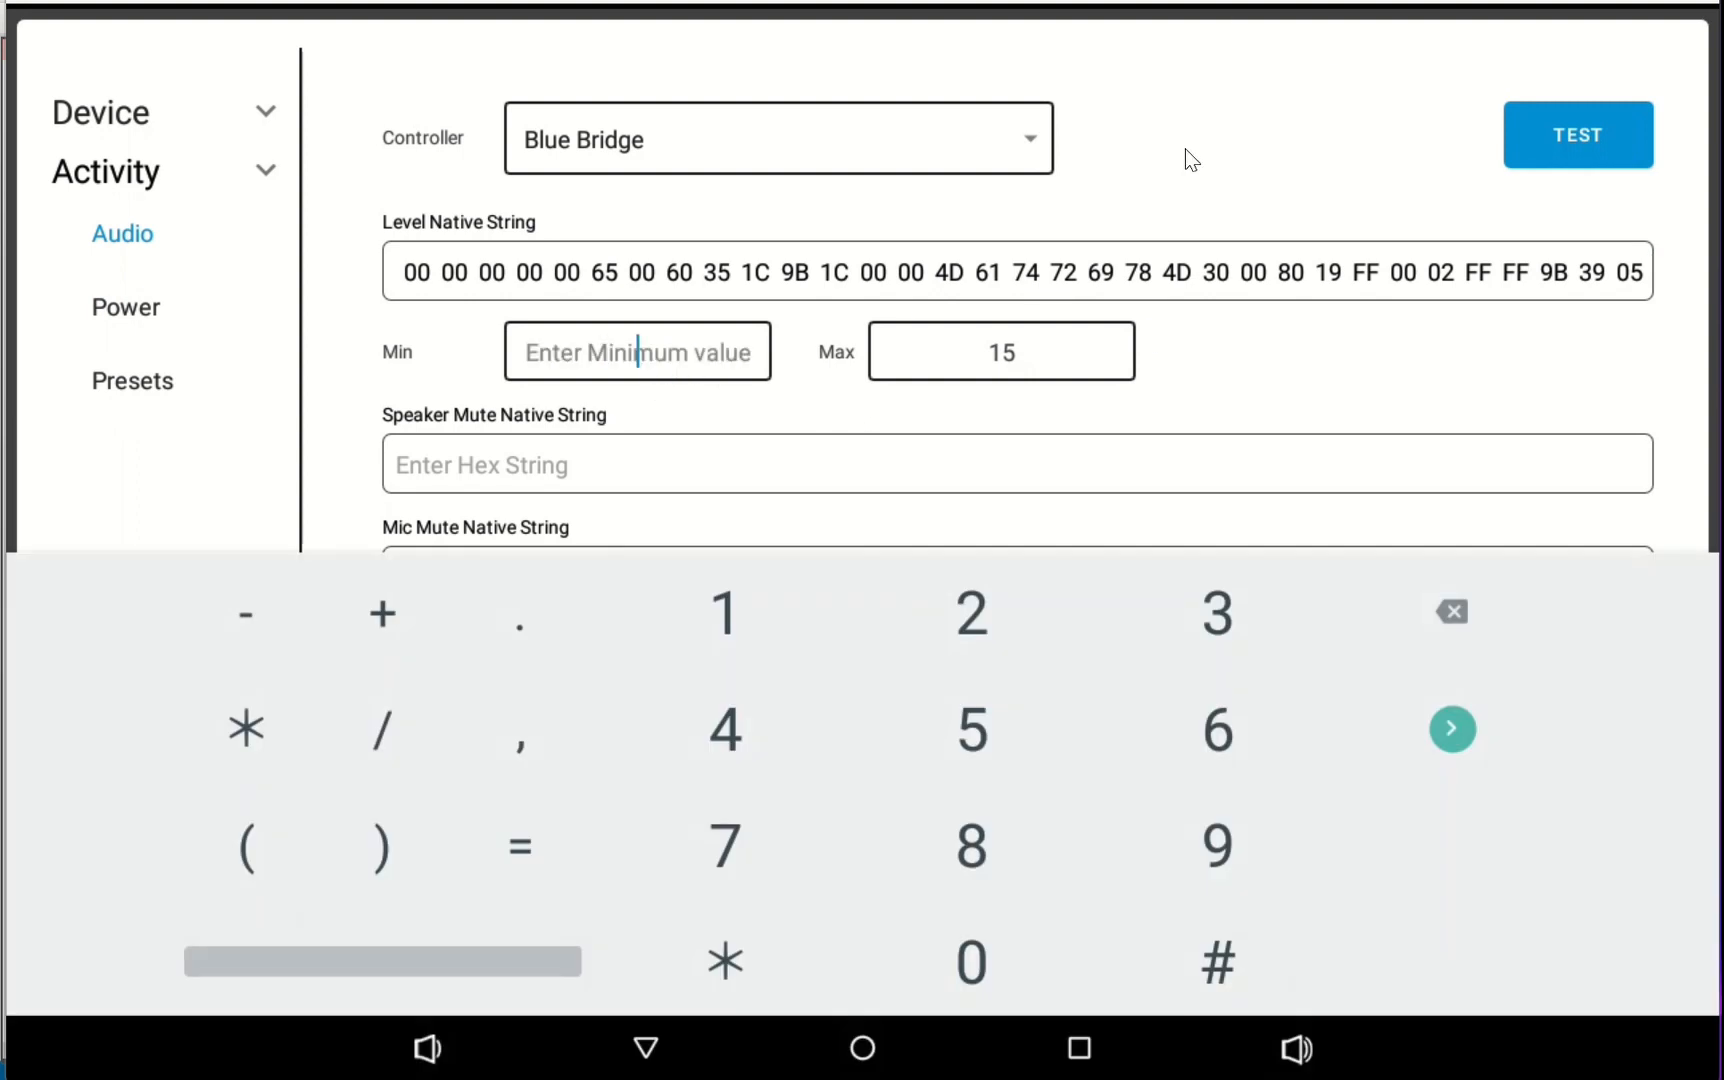
{"action": "type", "text": "15"}
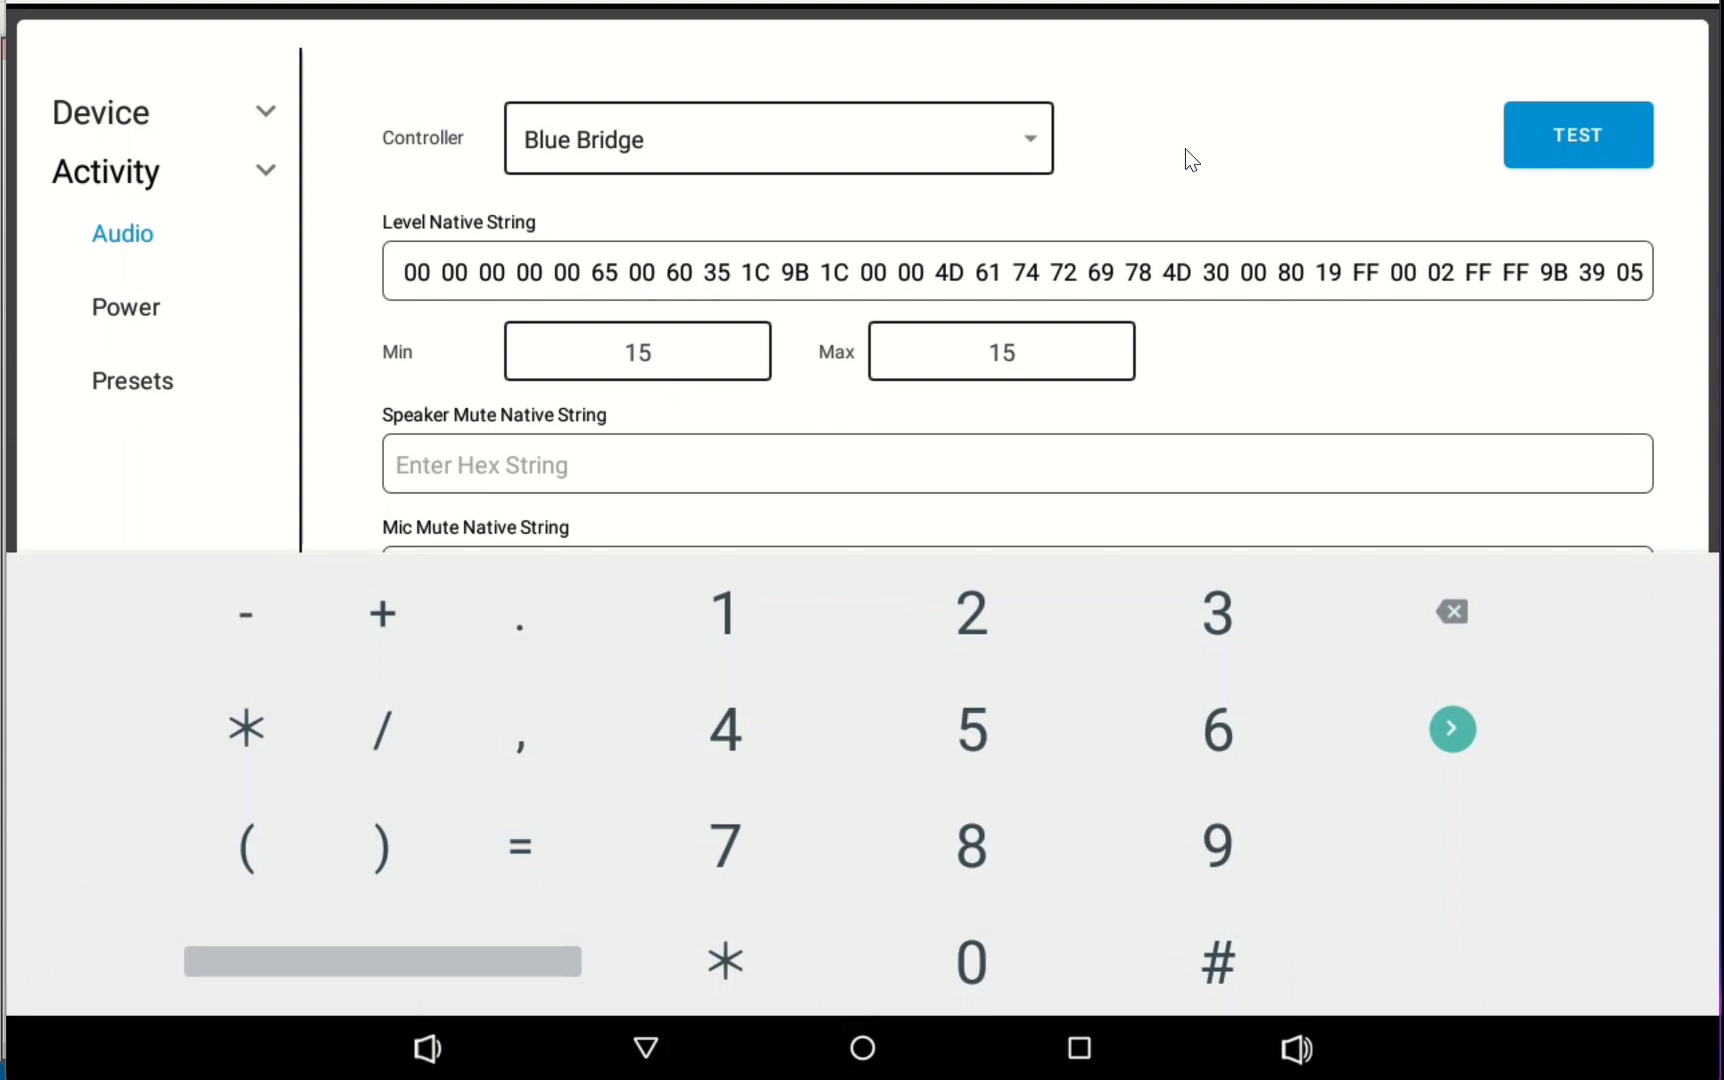
{"action": "key", "text": "BackSpace"}
{"action": "key", "text": "BackSpace"}
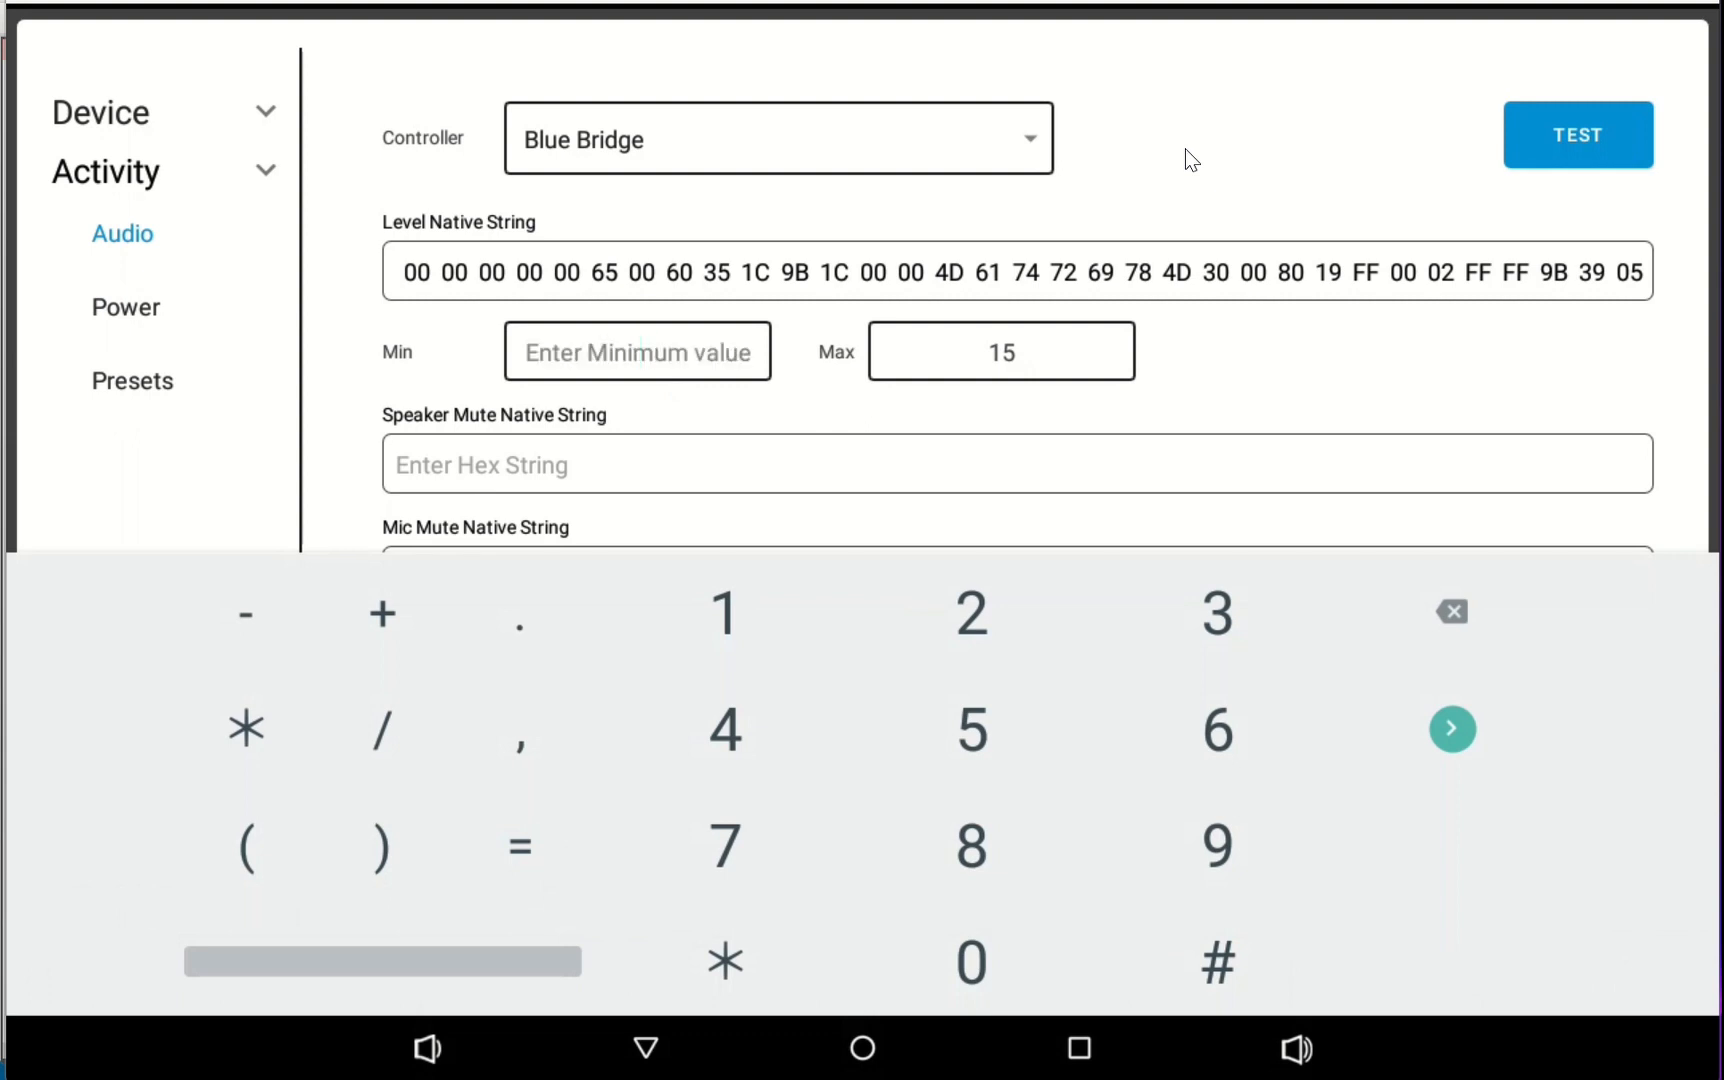
{"action": "type", "text": "-50"}
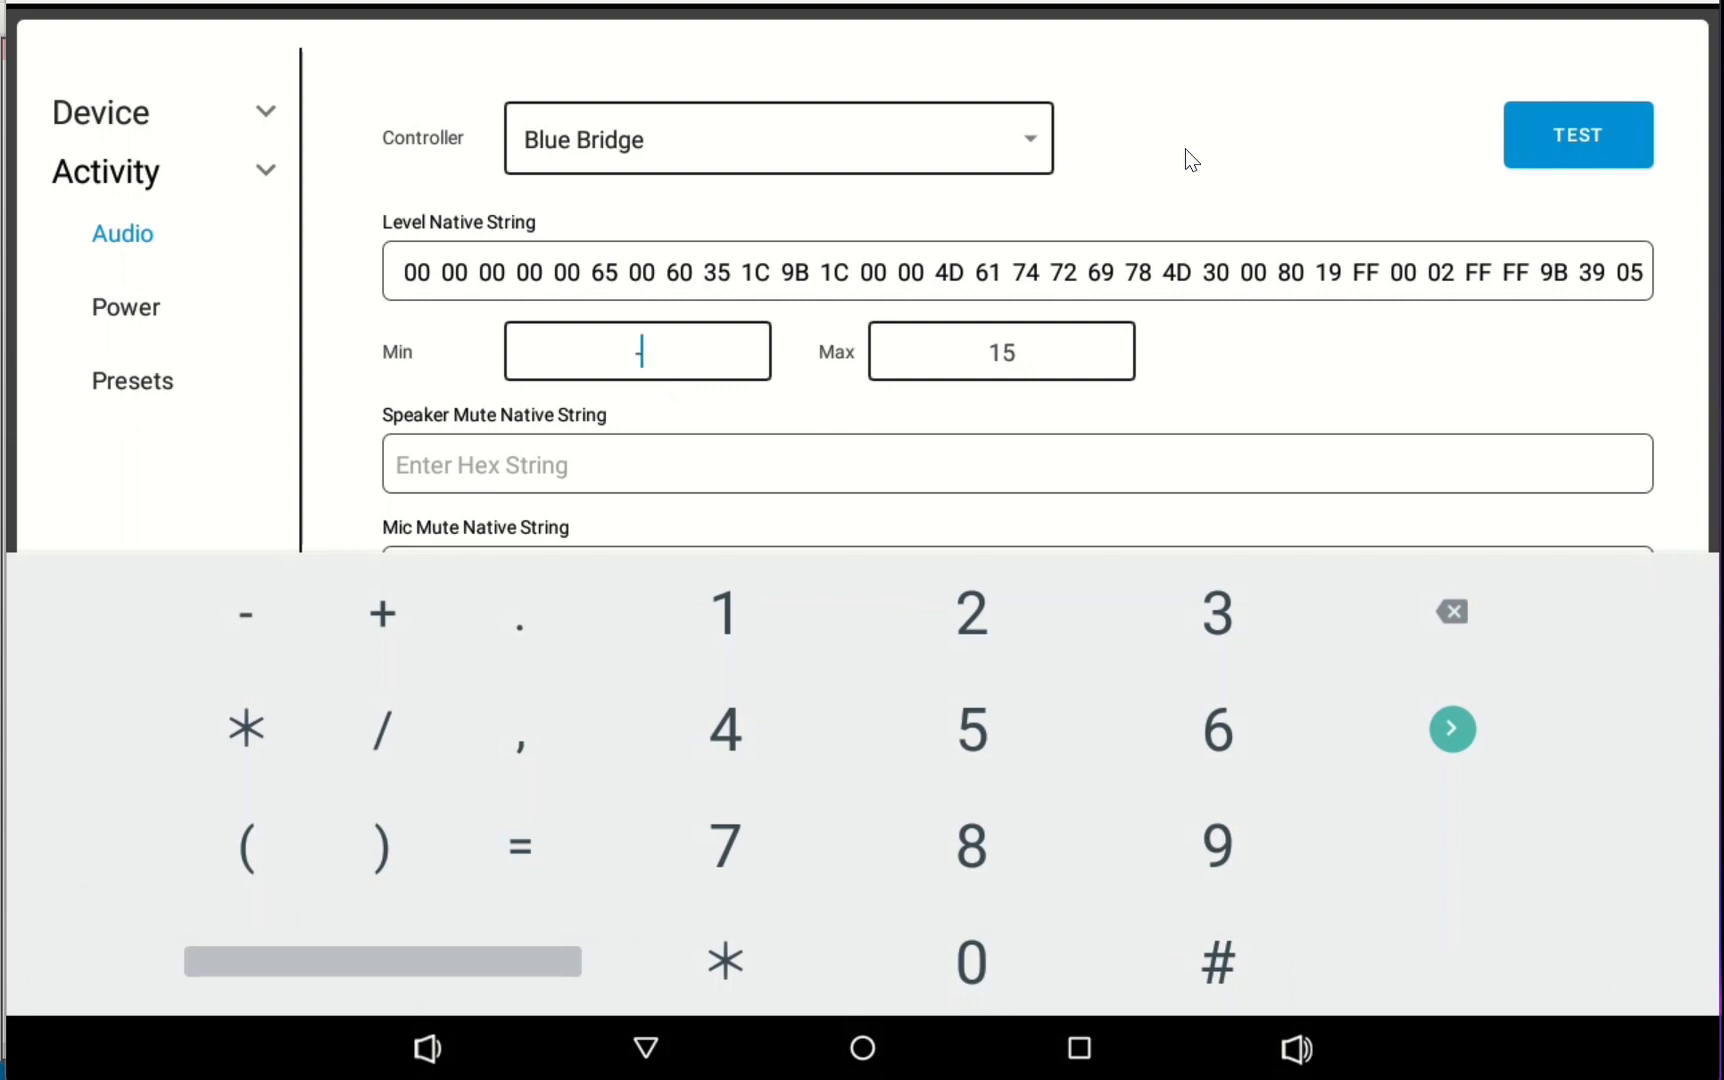
{"action": "left_click", "coordinate": [1085, 366]}
{"action": "key", "text": "BackSpace"}
{"action": "key", "text": "BackSpace"}
{"action": "type", "text": "5"}
{"action": "left_click", "coordinate": [1350, 364]}
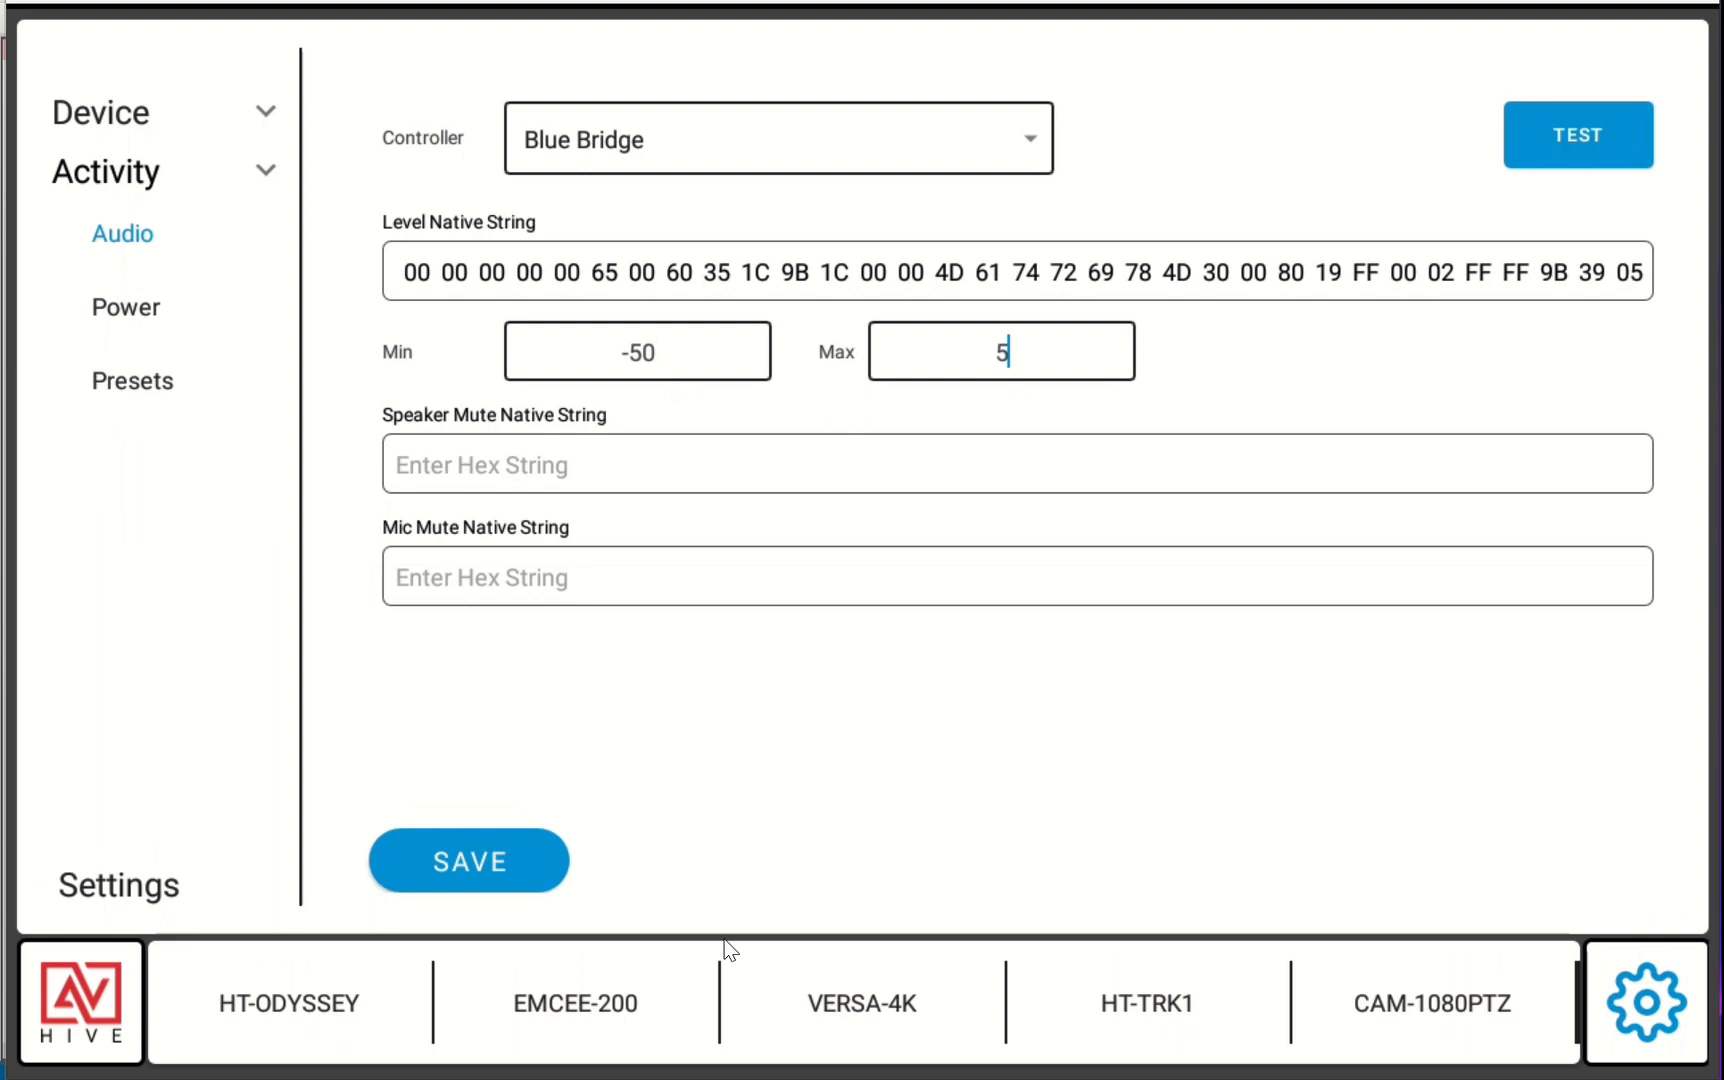
{"action": "left_click", "coordinate": [510, 867]}
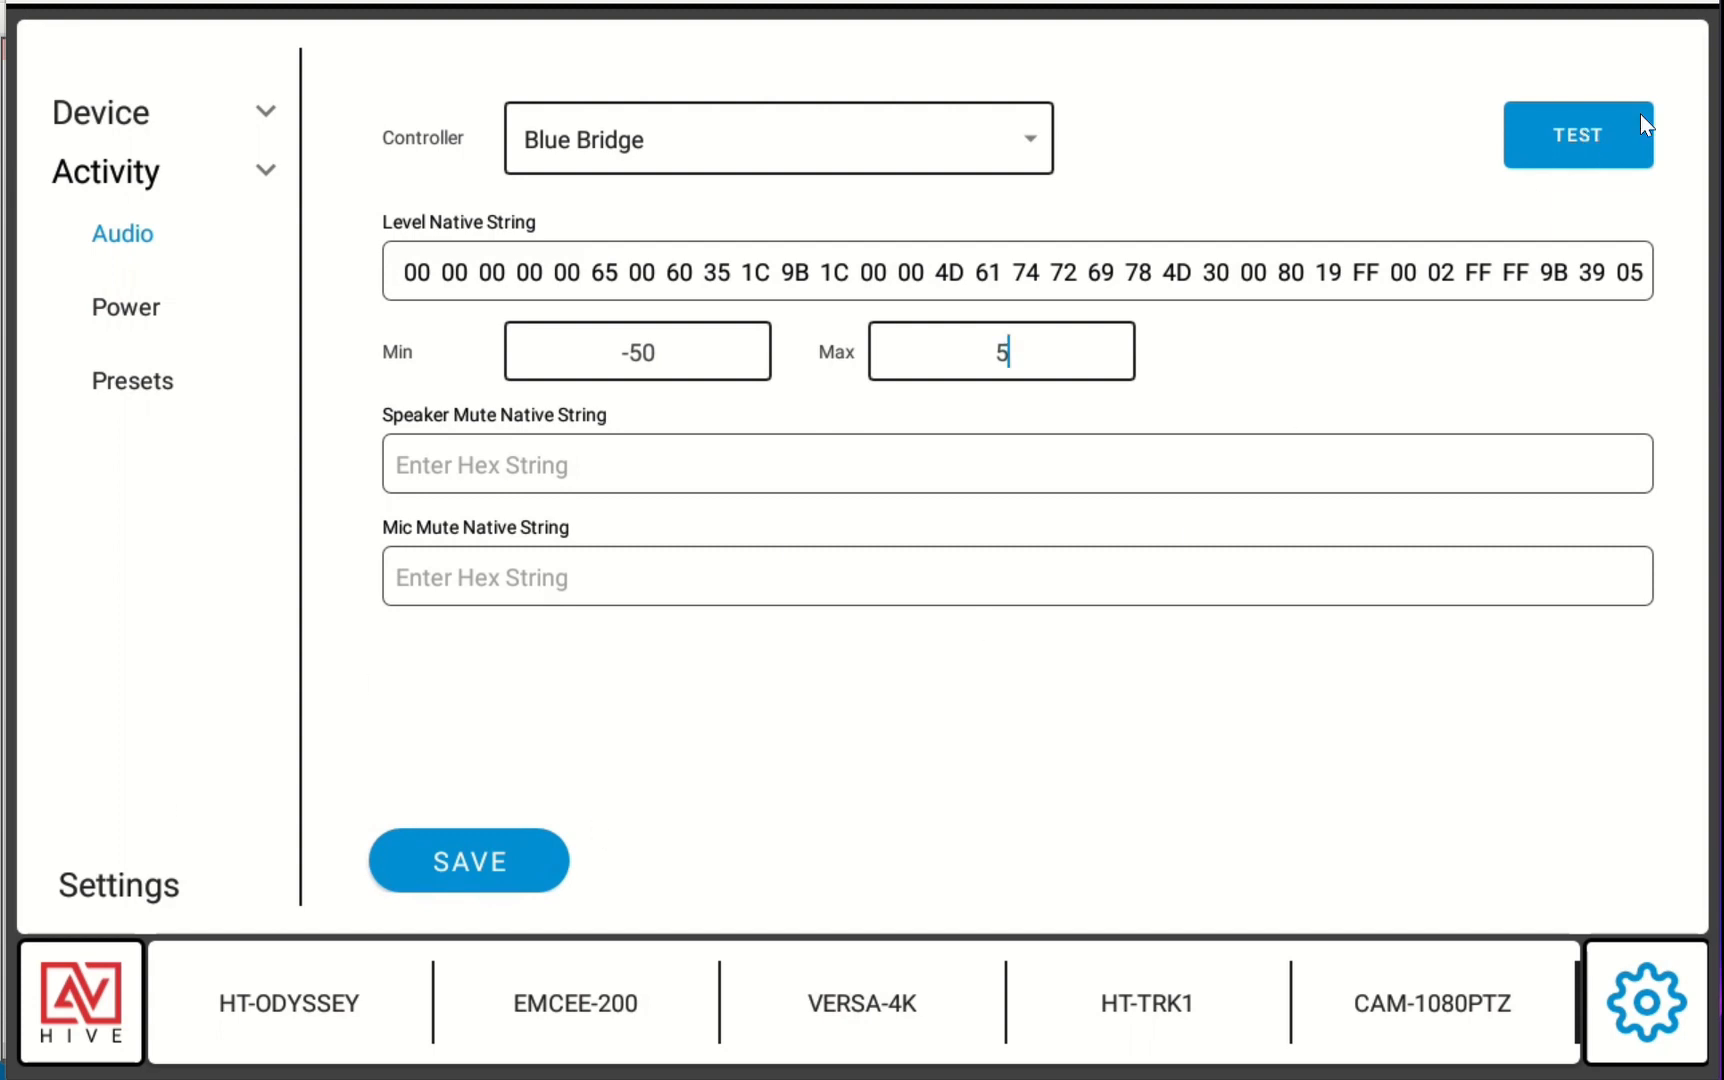
Test the level control, moving the slider to full and to the middle while checking Room-A gain in BlueBridge
{"action": "left_click", "coordinate": [1608, 127]}
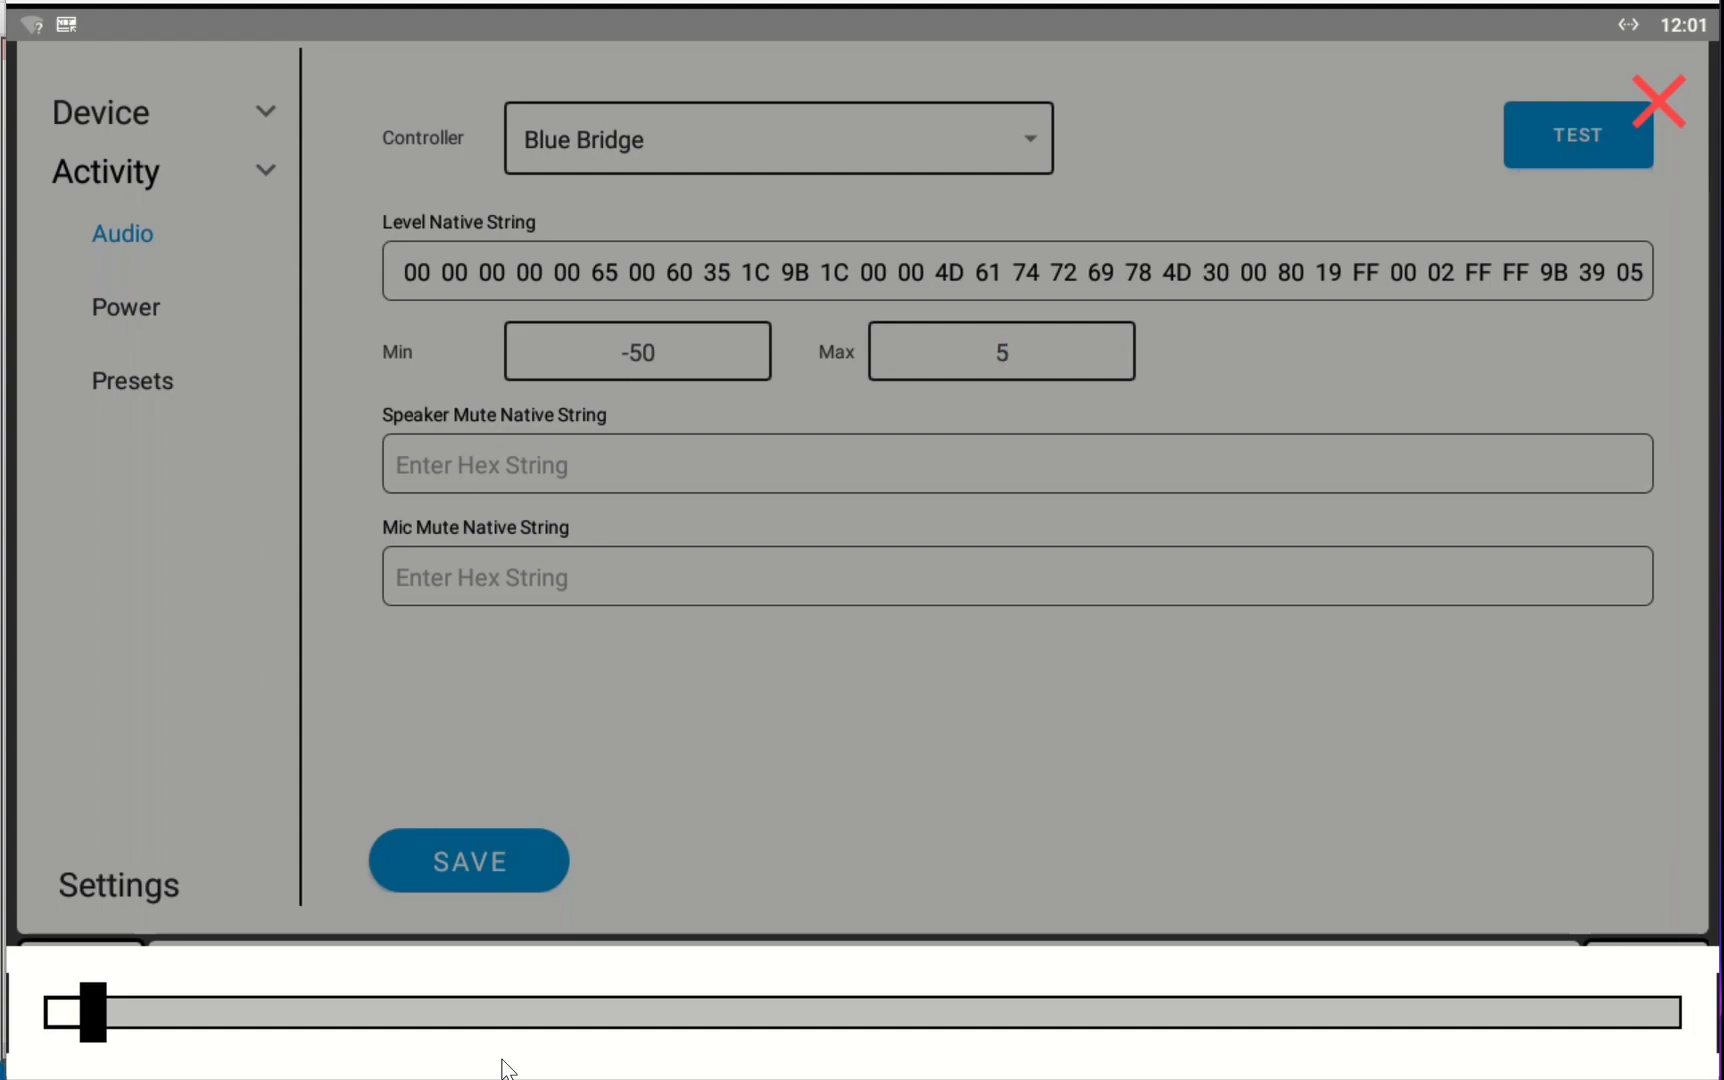
{"action": "left_click_drag", "start_coordinate": [98, 1040], "coordinate": [1650, 1035]}
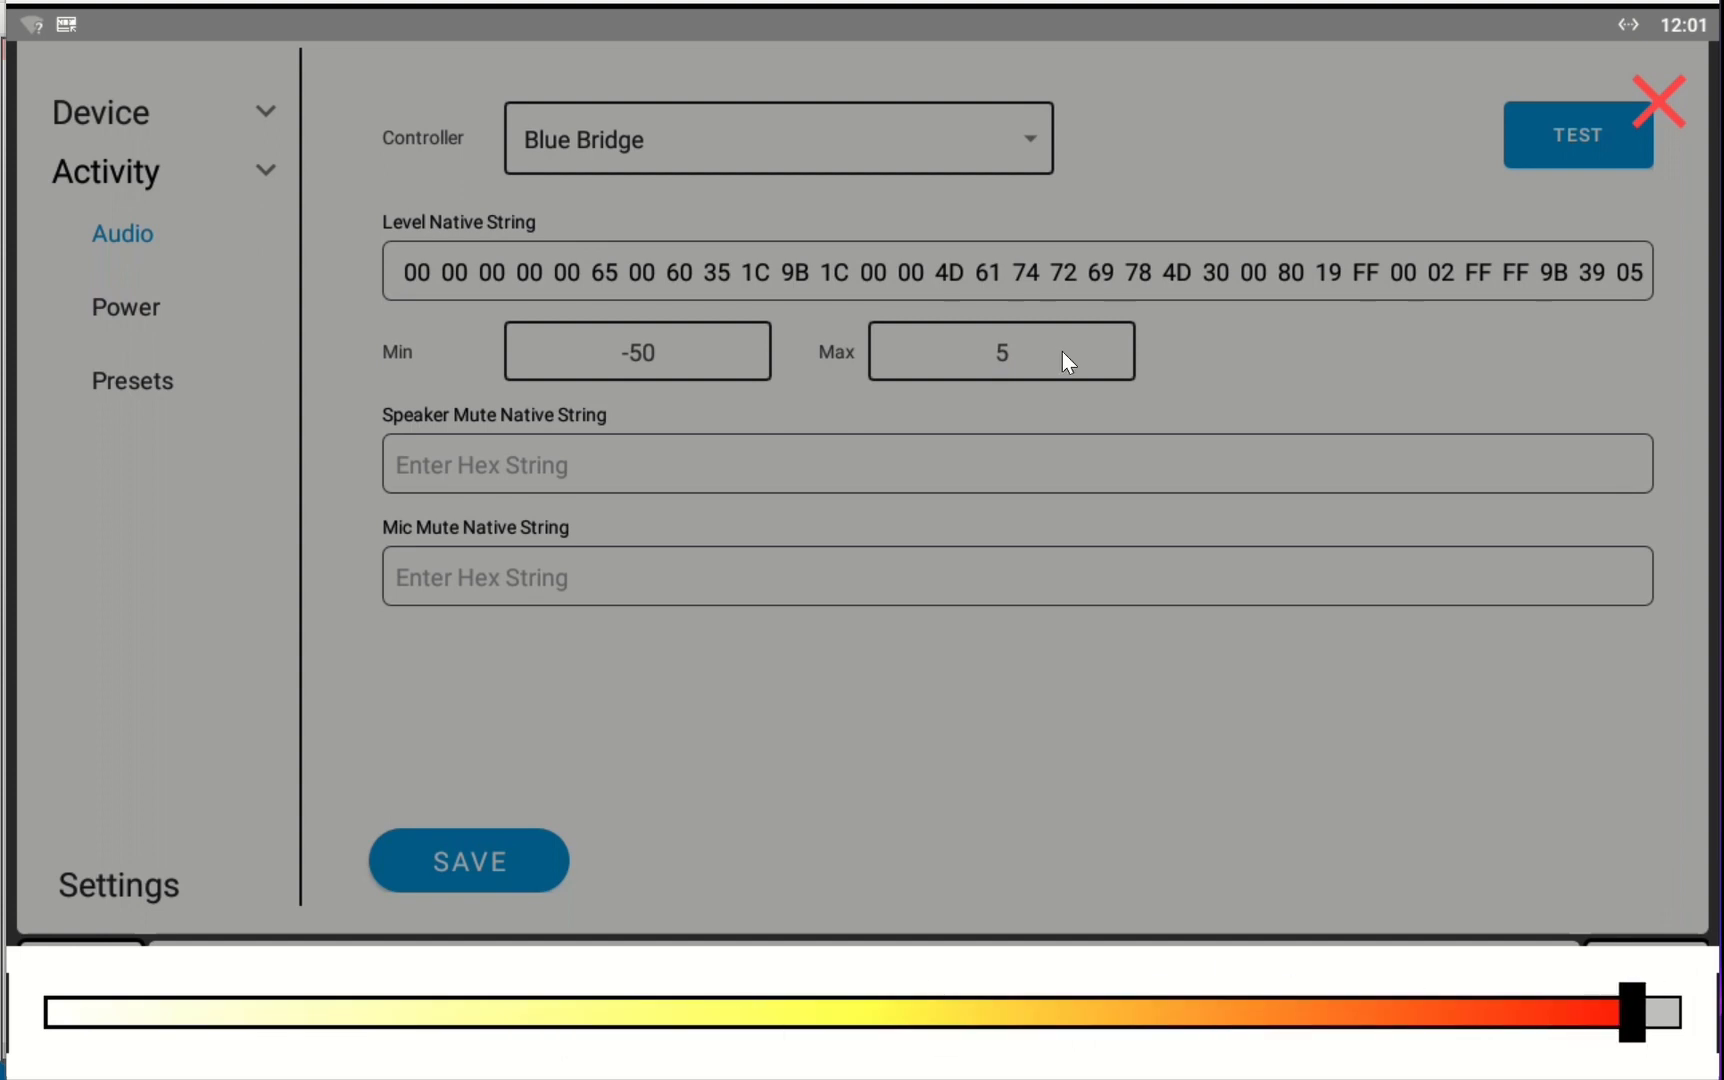
{"action": "key", "text": "alt+Tab"}
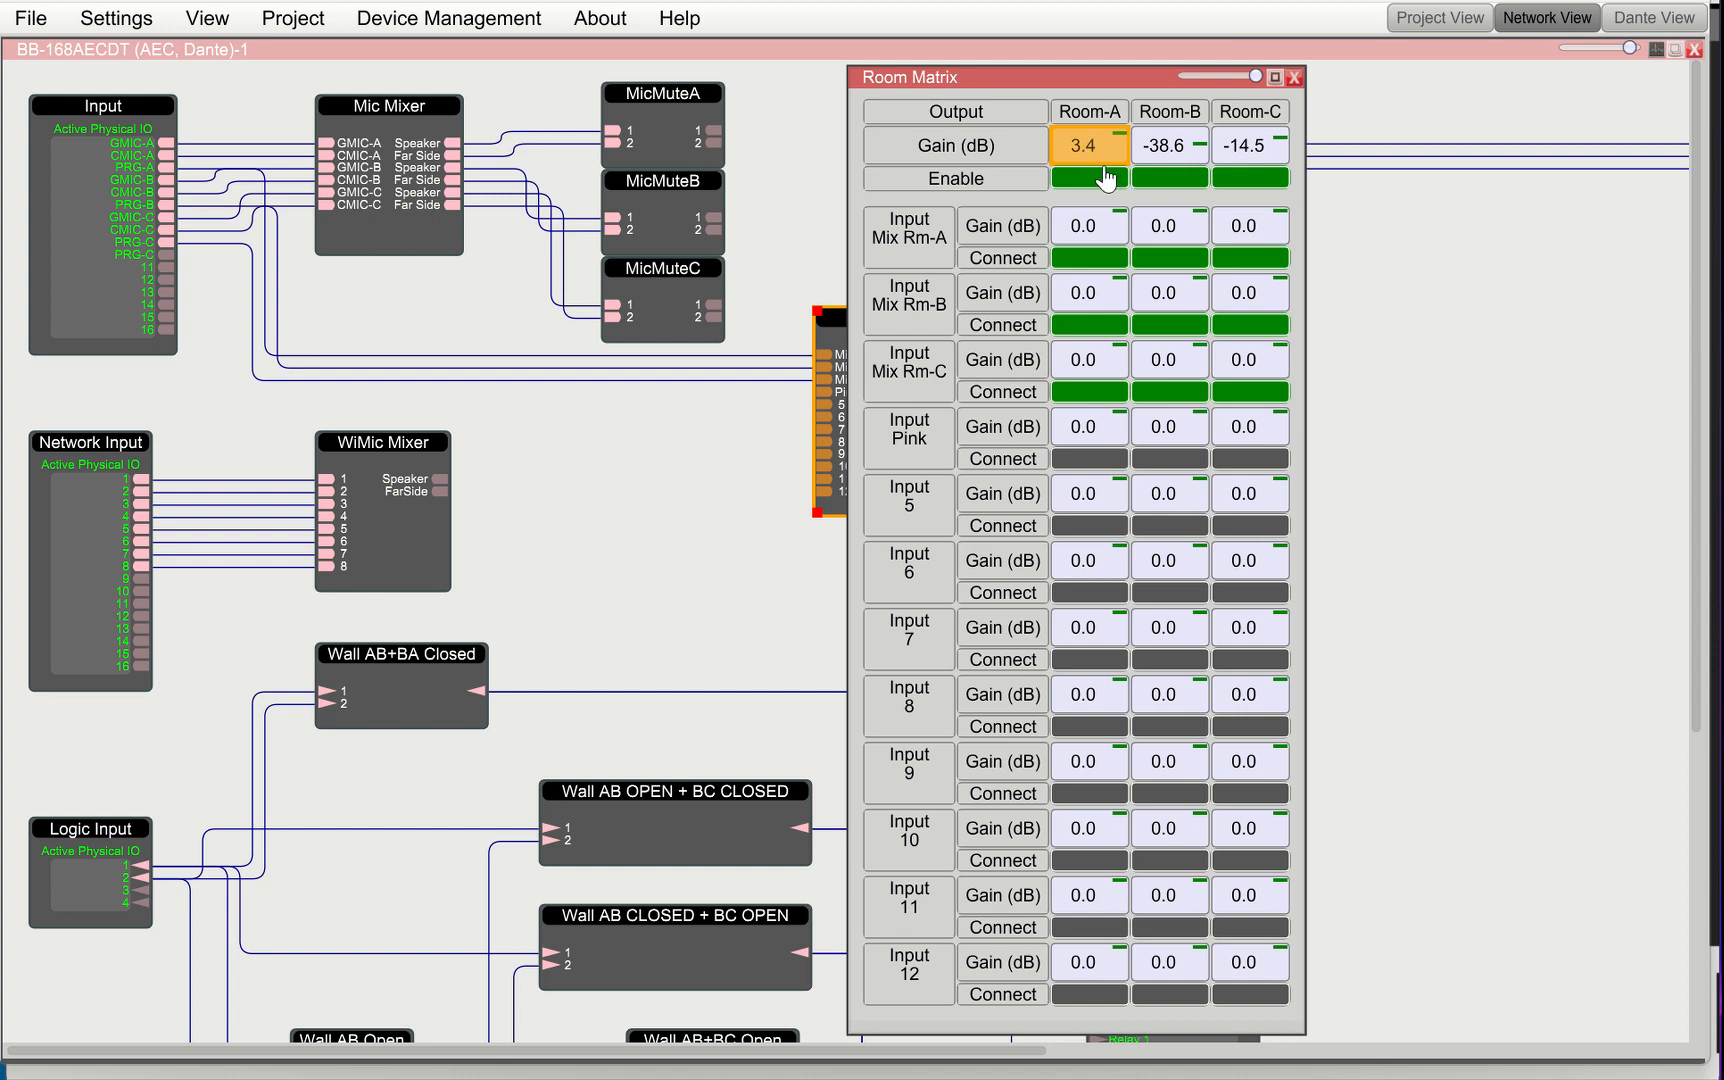
{"action": "key", "text": "alt+Tab"}
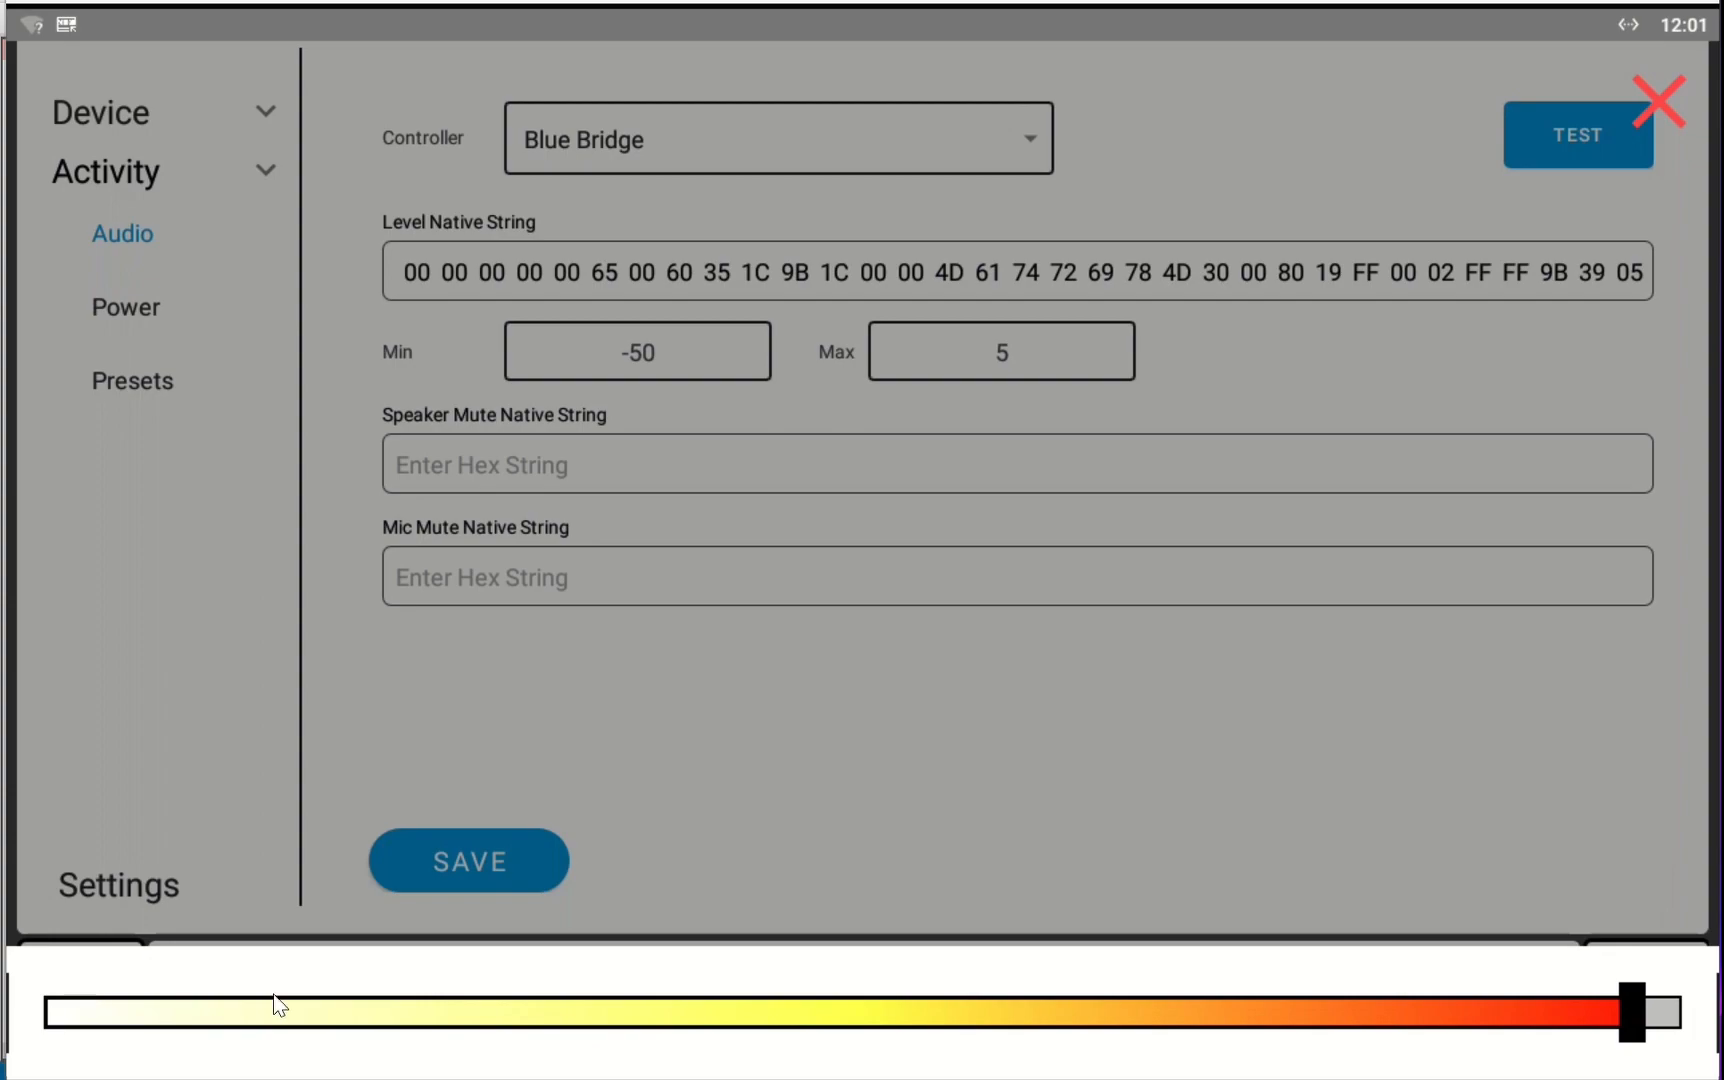
{"action": "left_click", "coordinate": [739, 1011]}
{"action": "key", "text": "alt+Tab"}
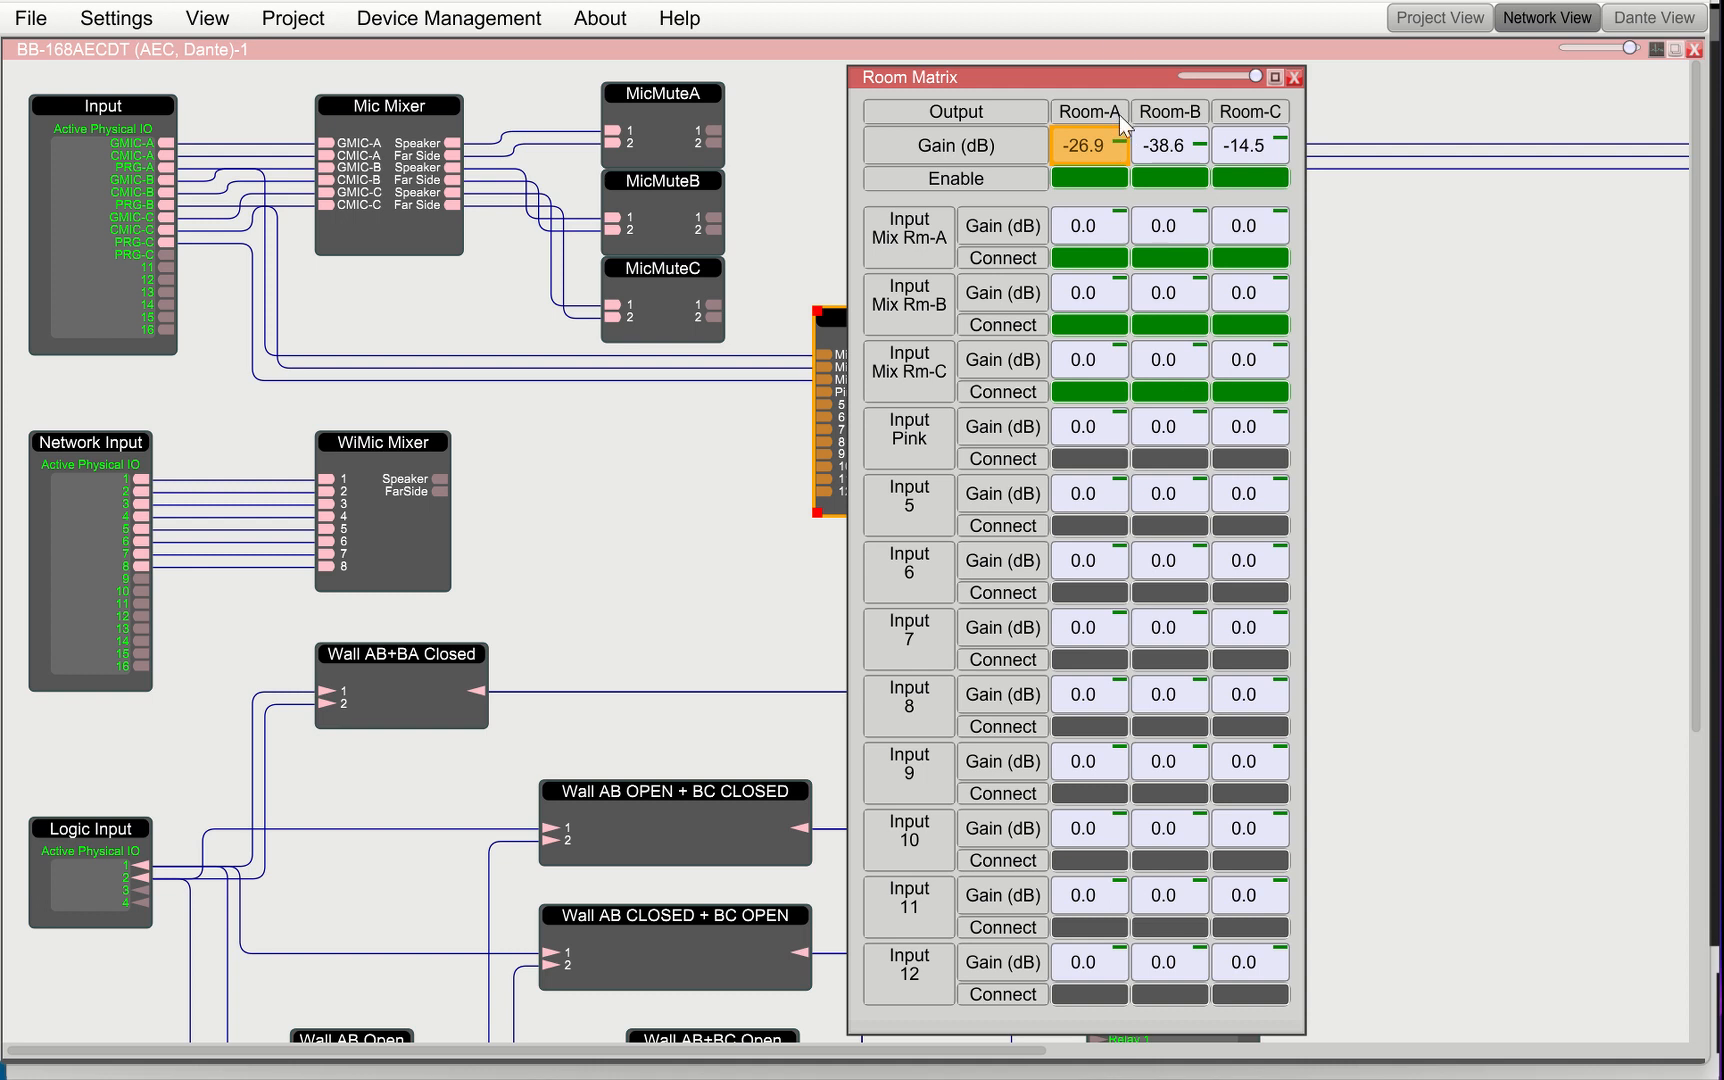
{"action": "key", "text": "alt+Tab"}
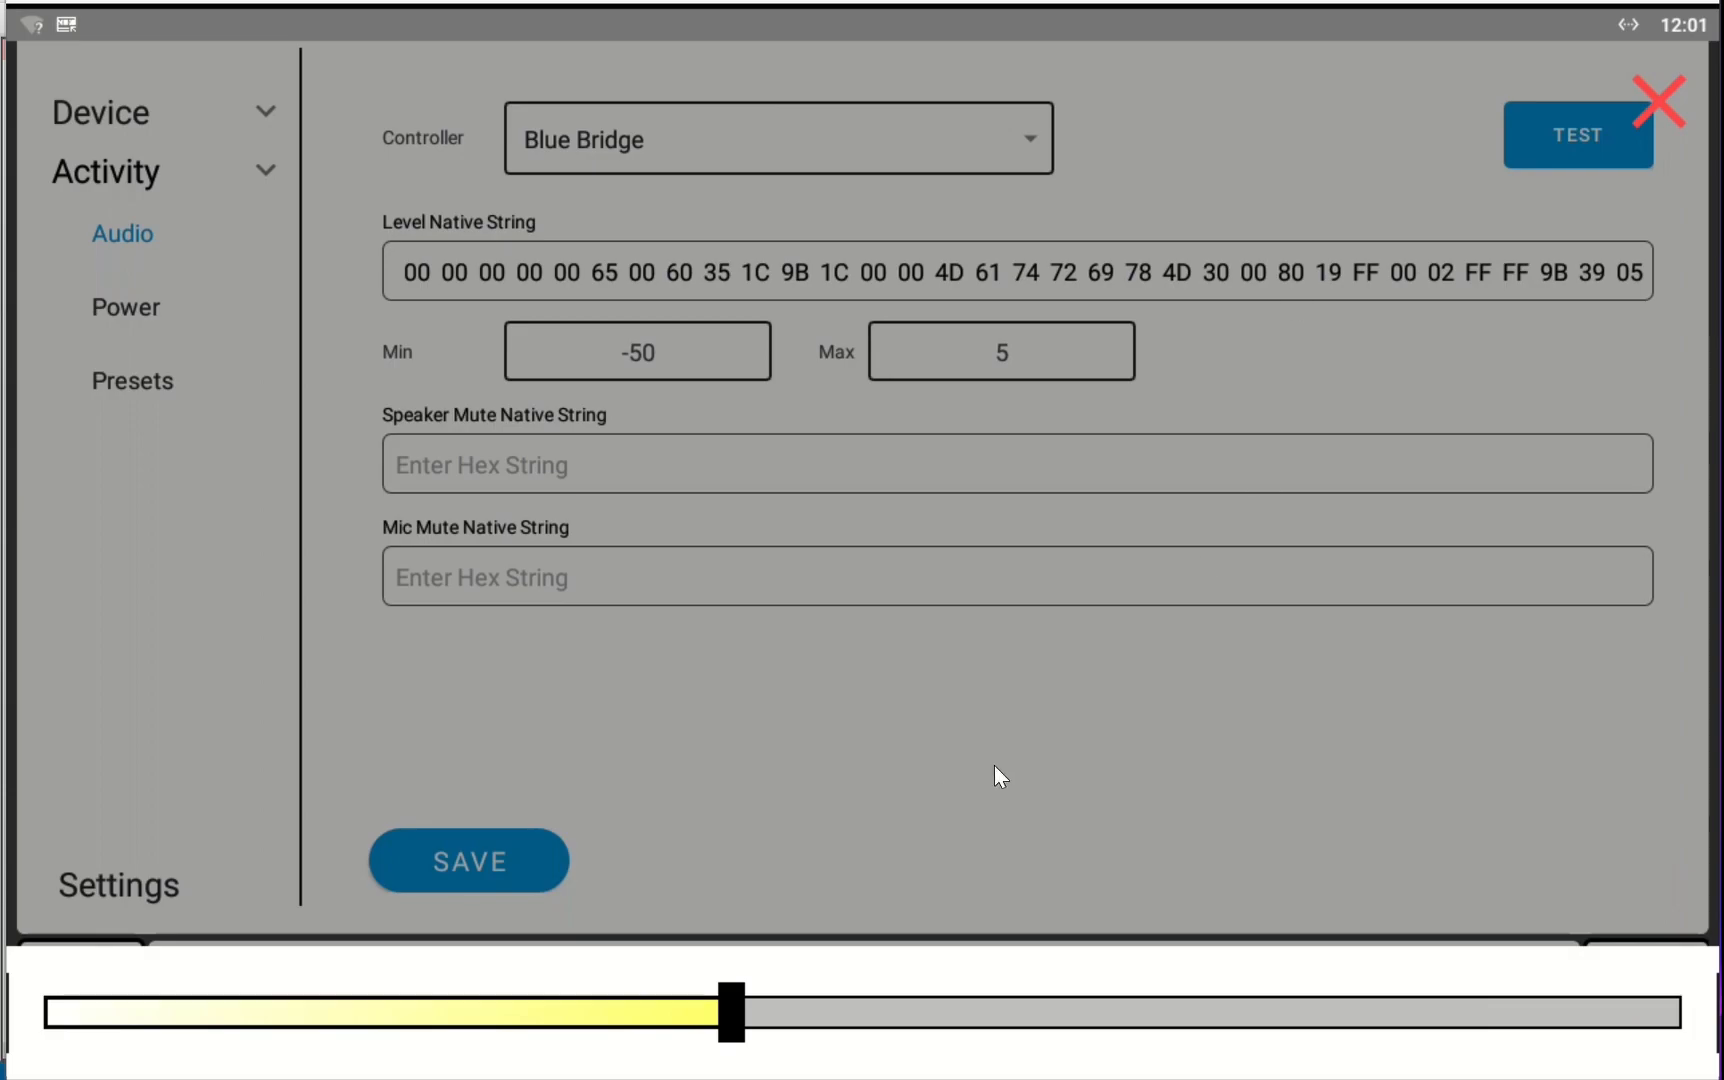
{"action": "left_click", "coordinate": [1668, 98]}
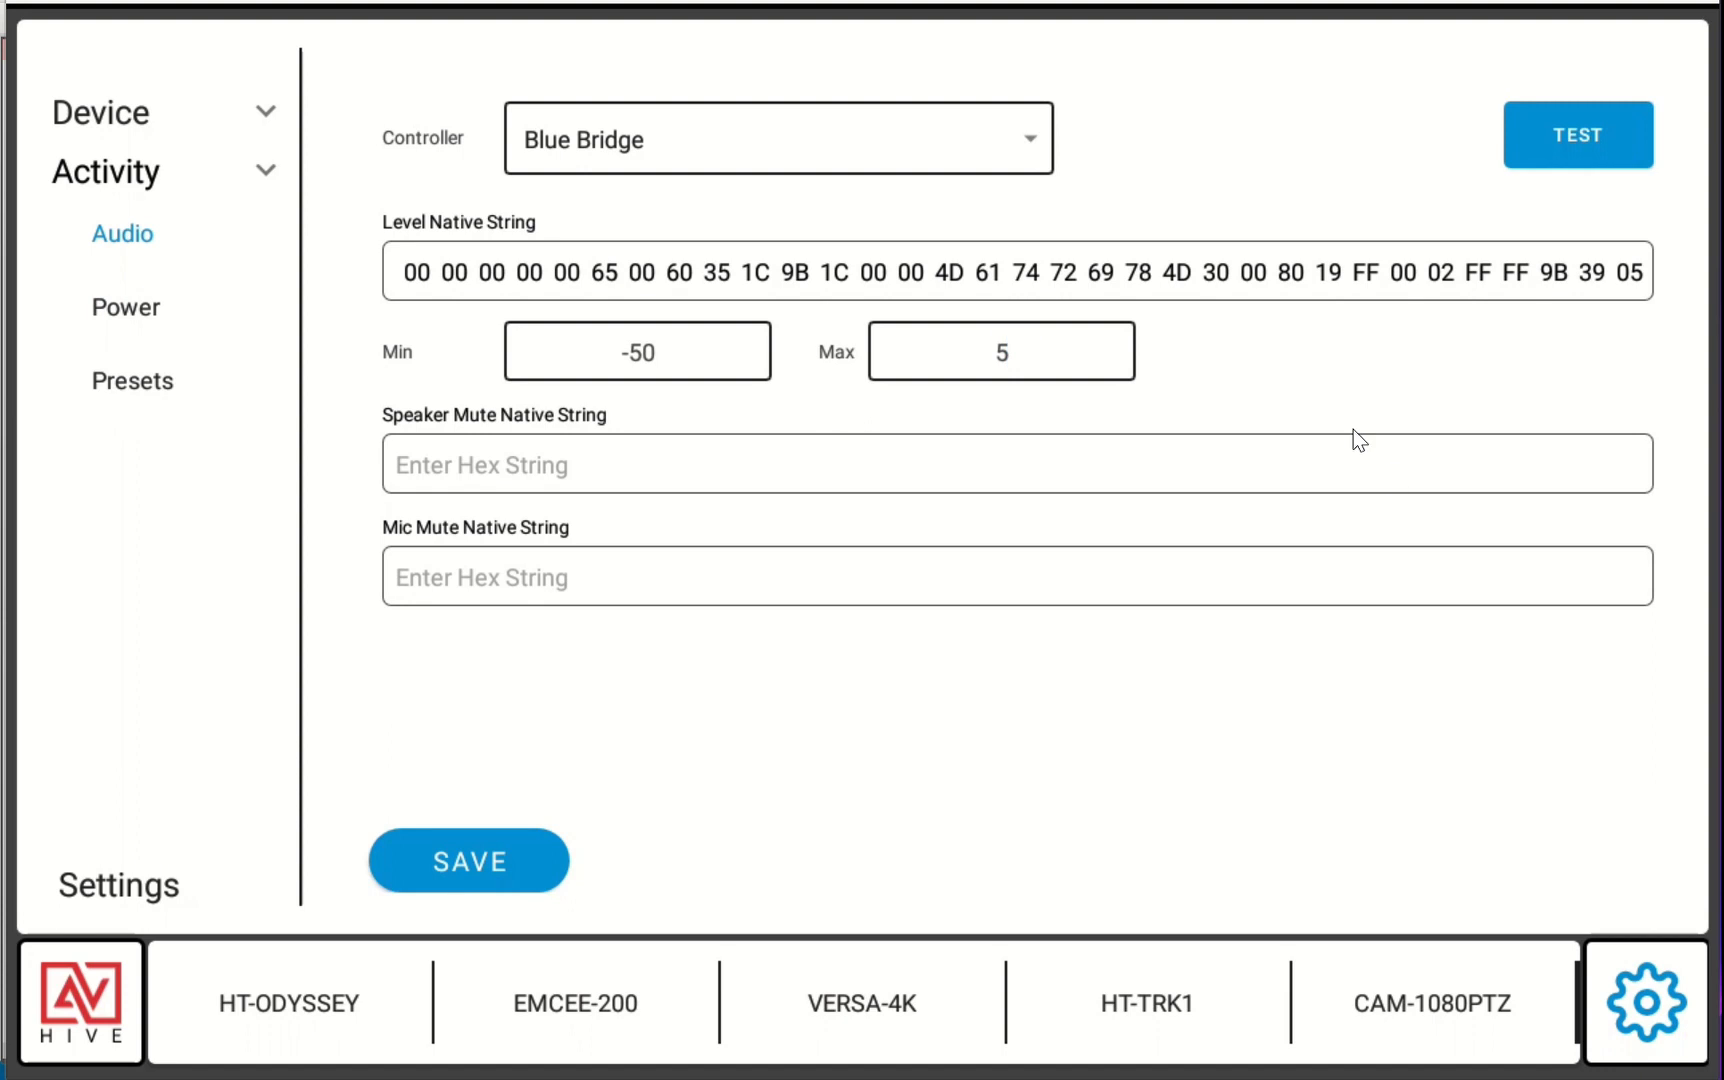
{"action": "left_click", "coordinate": [1576, 130]}
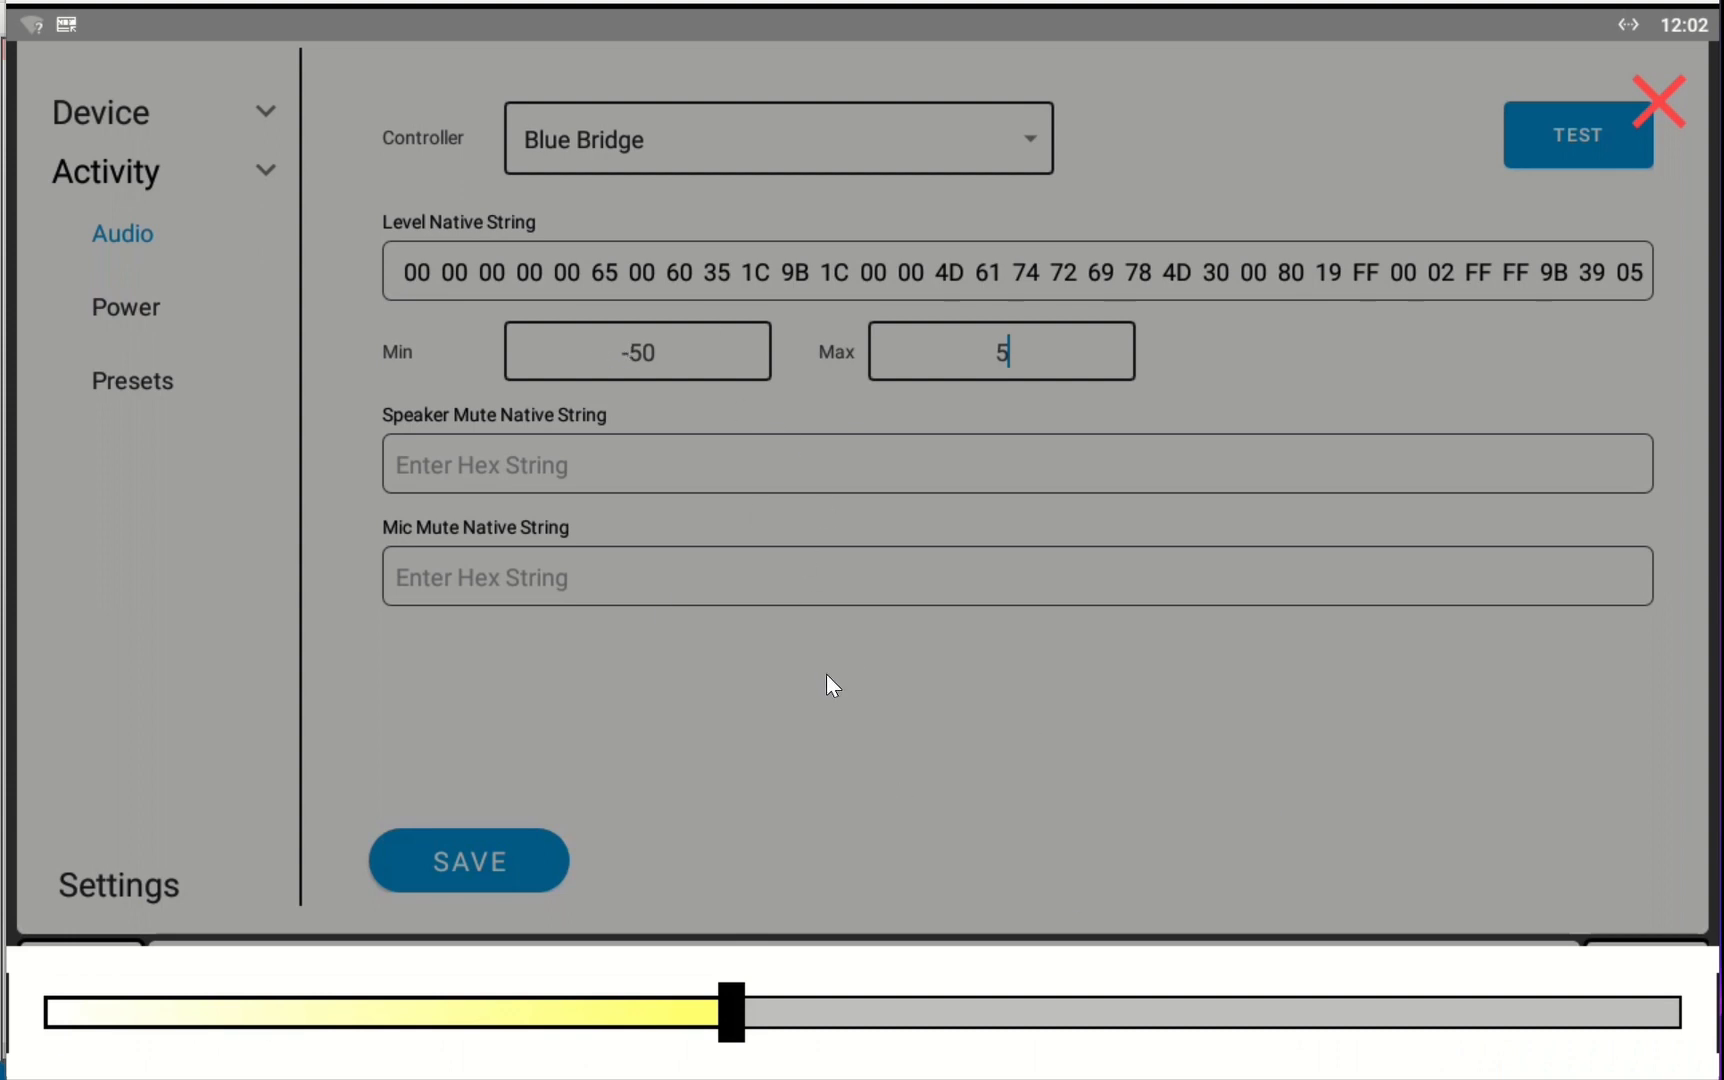
{"action": "left_click", "coordinate": [1661, 92]}
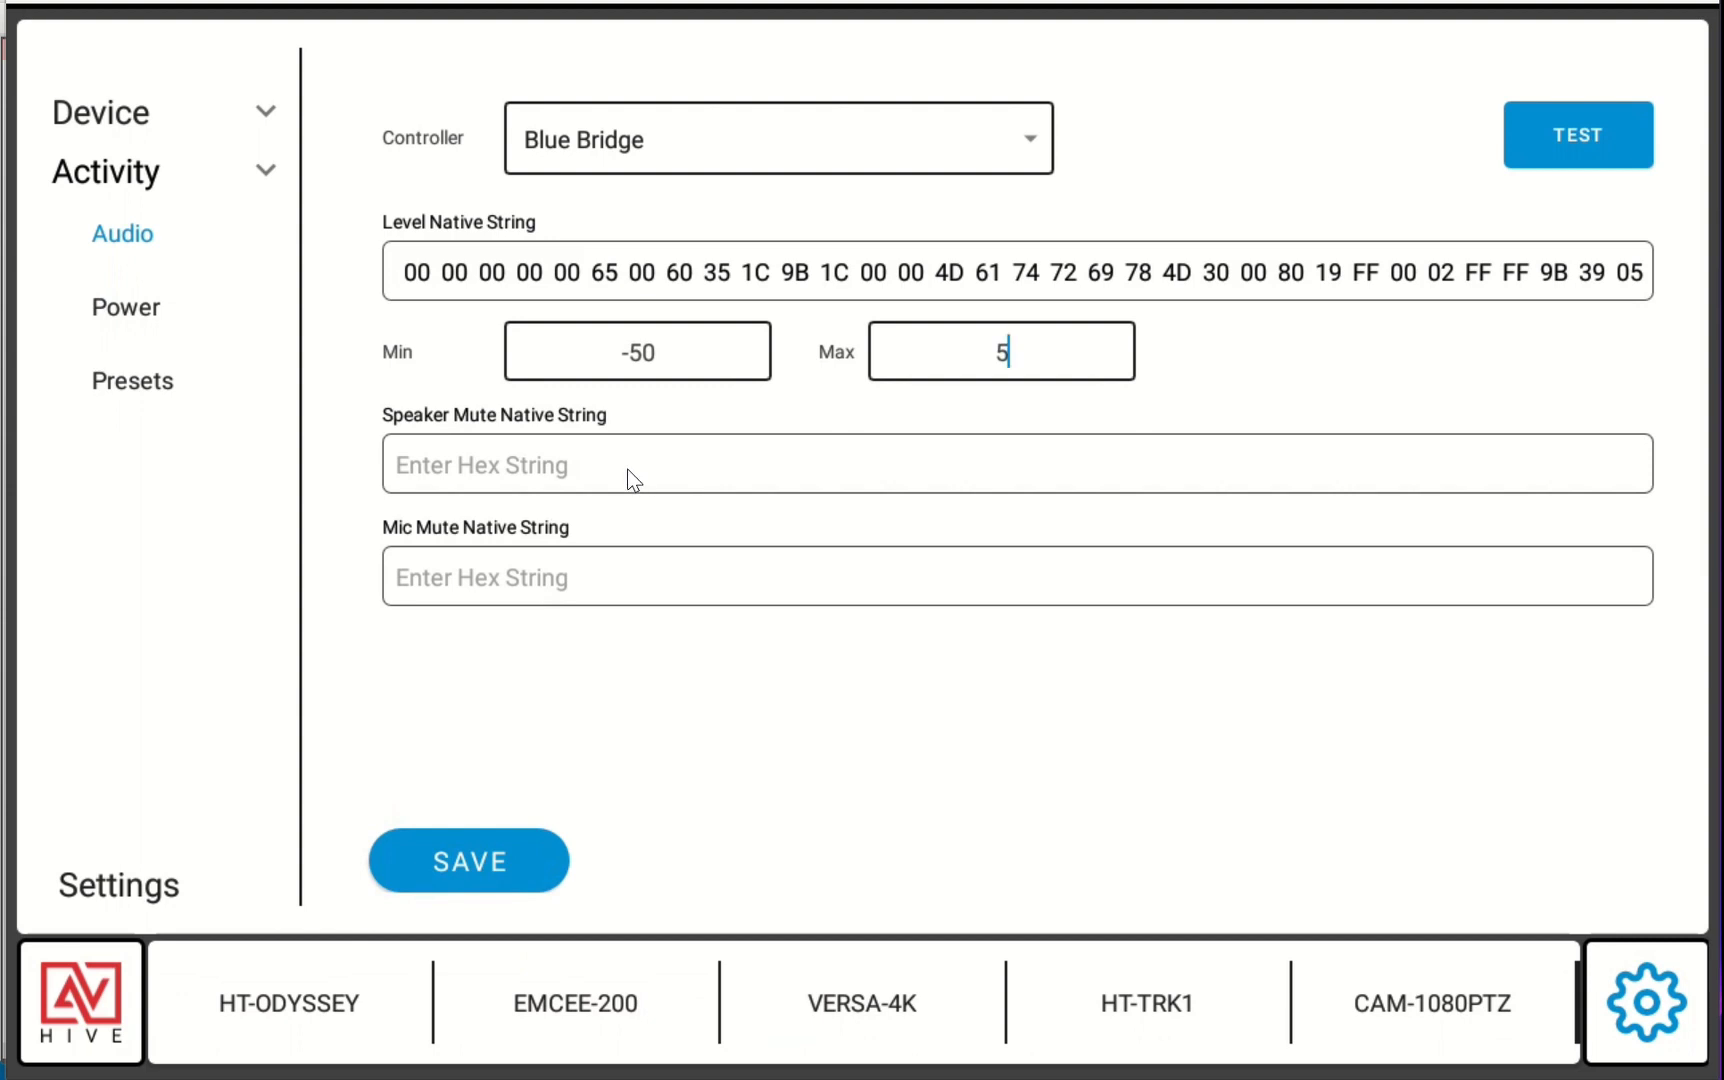
Switch off Room-A's output Enable in the Room Matrix and copy its native value write control string
{"action": "key", "text": "alt+Tab"}
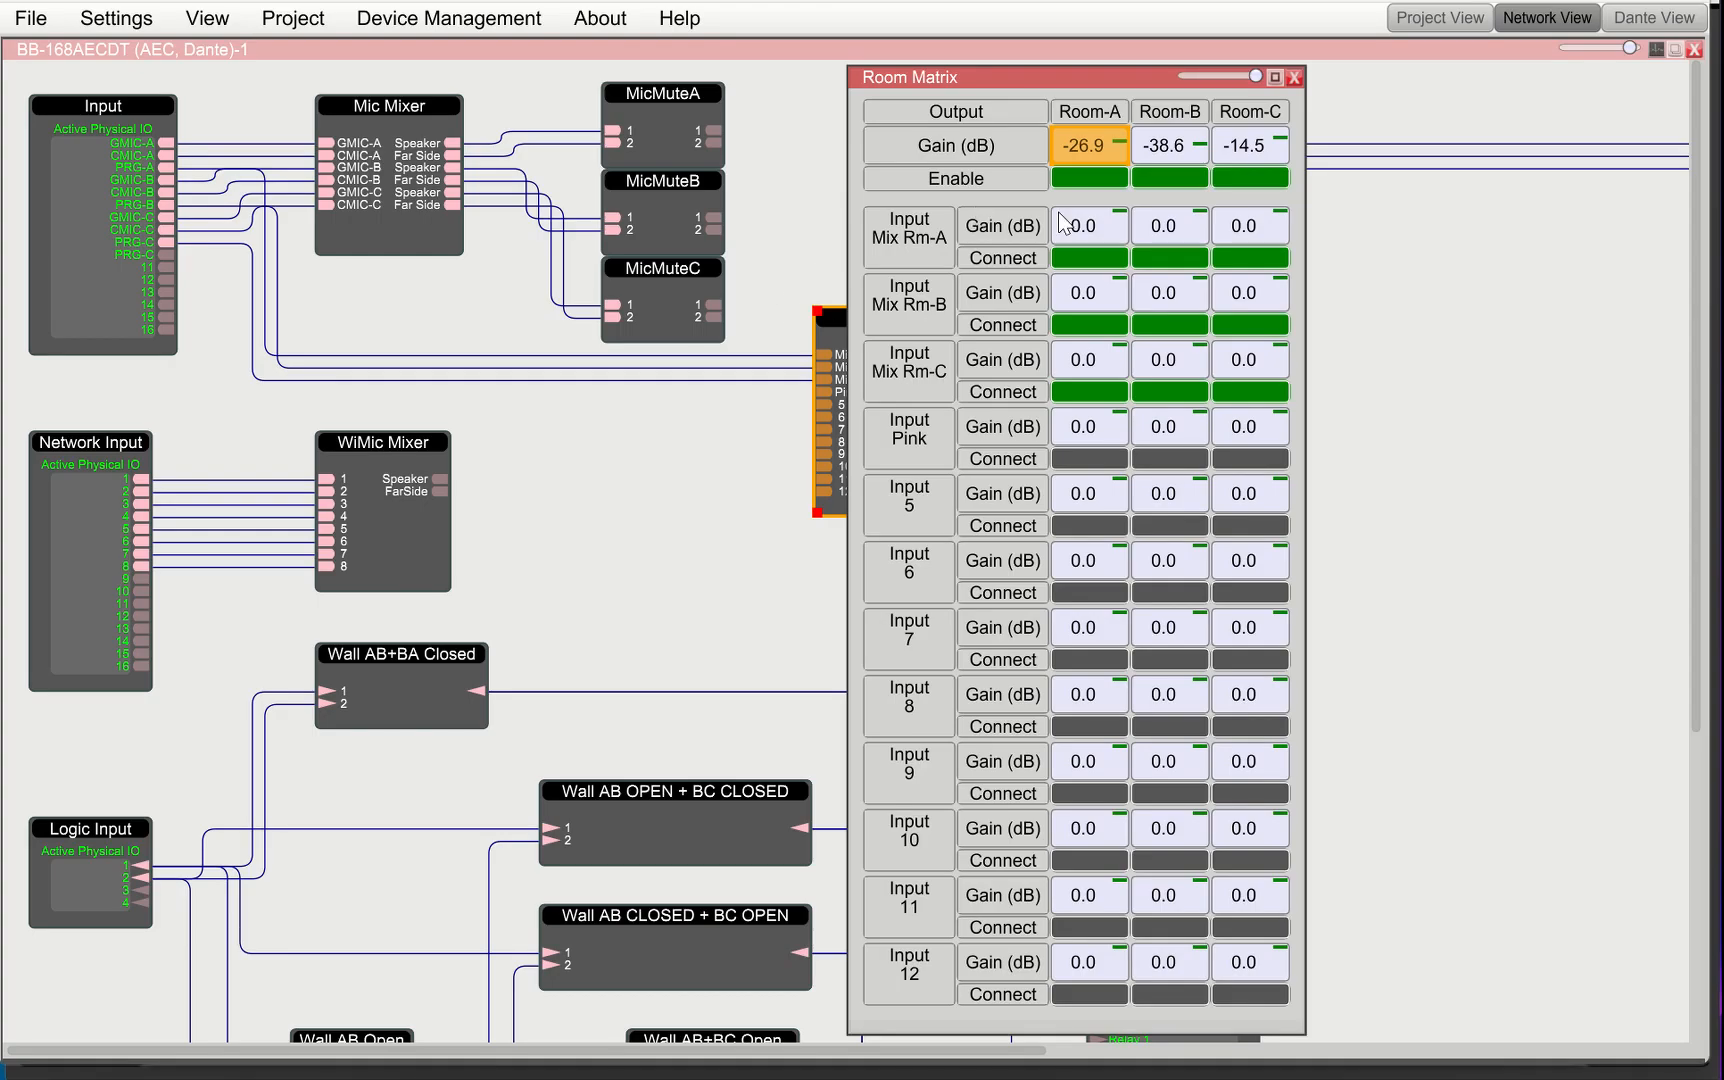
{"action": "left_click", "coordinate": [1093, 180]}
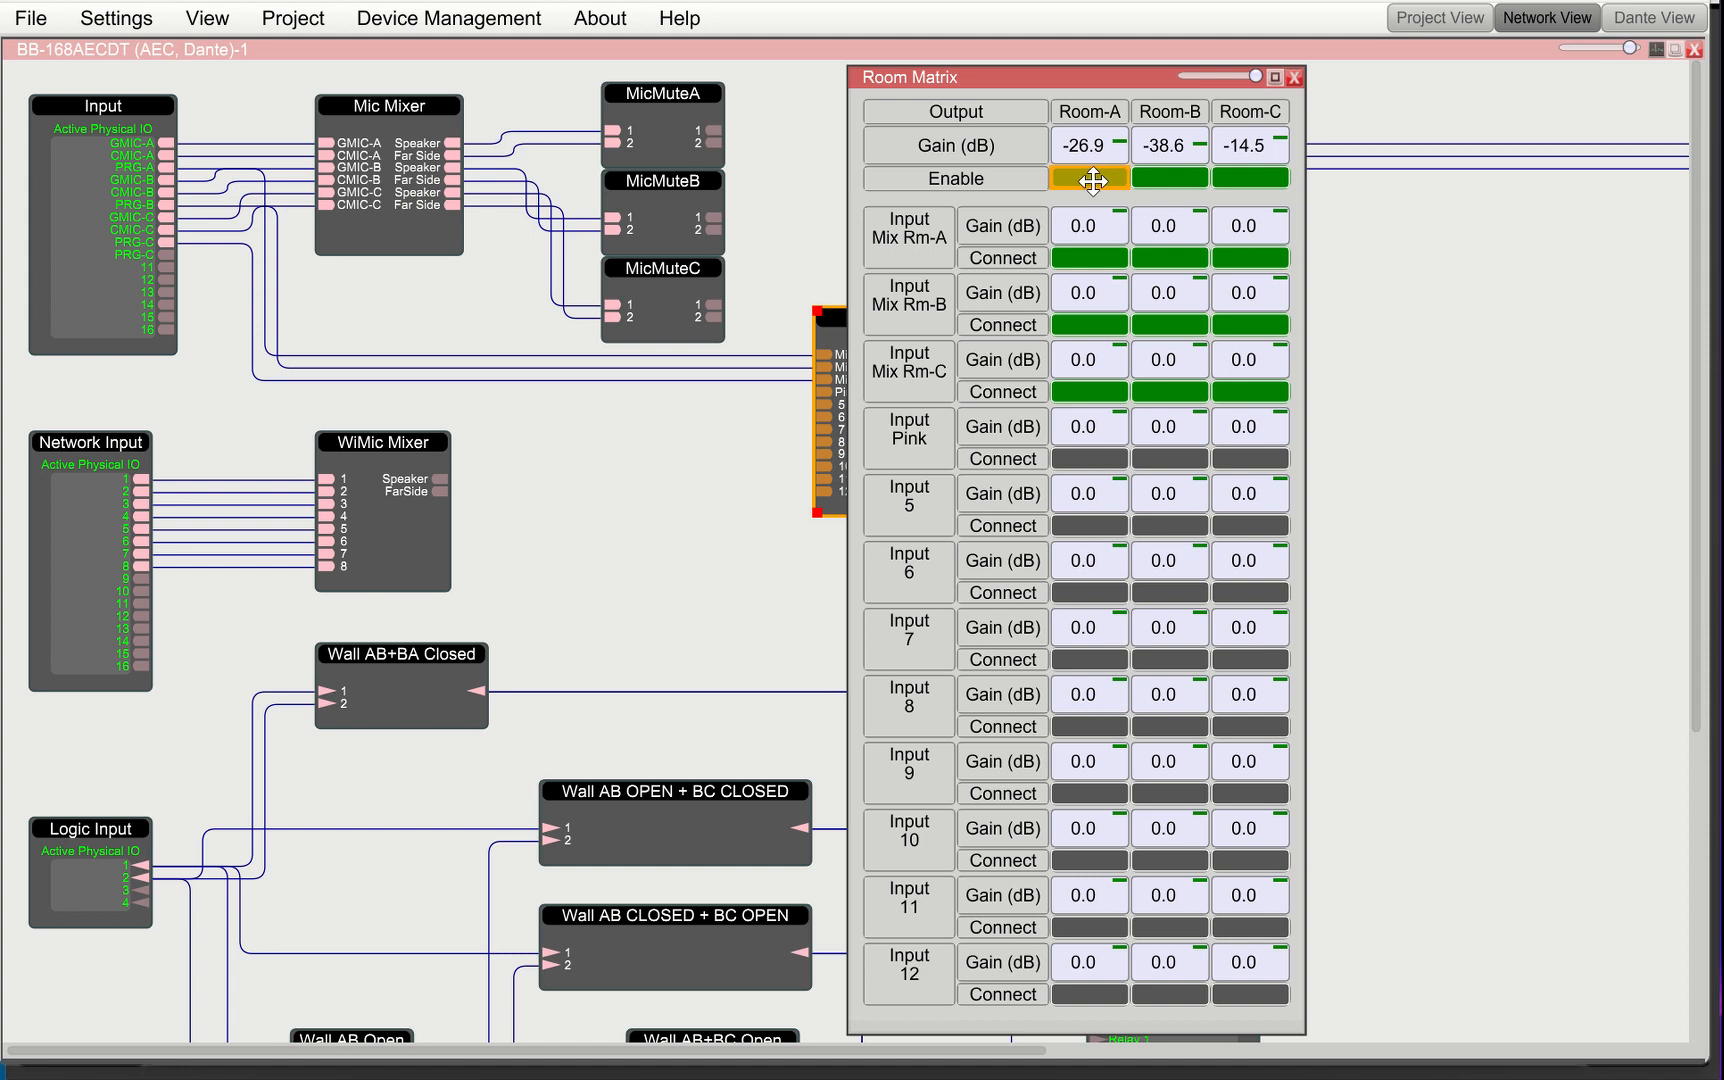
{"action": "right_click", "coordinate": [1094, 180]}
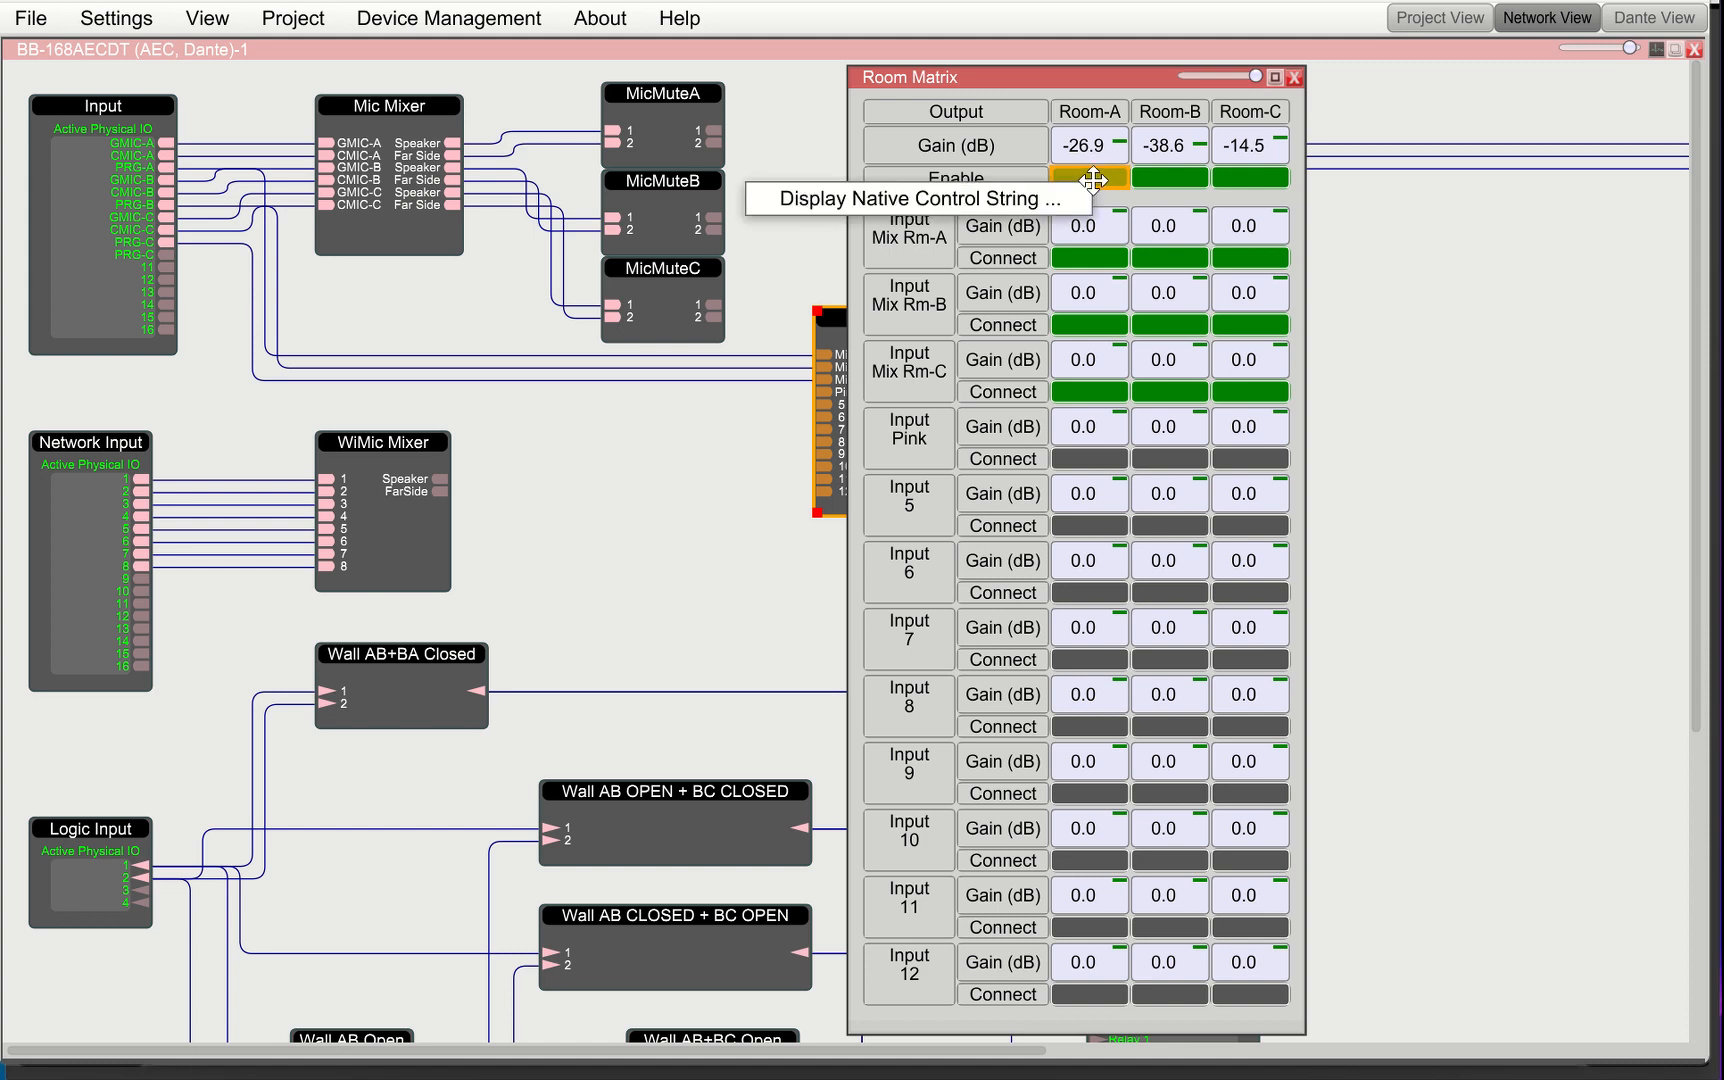
{"action": "left_click", "coordinate": [1028, 202]}
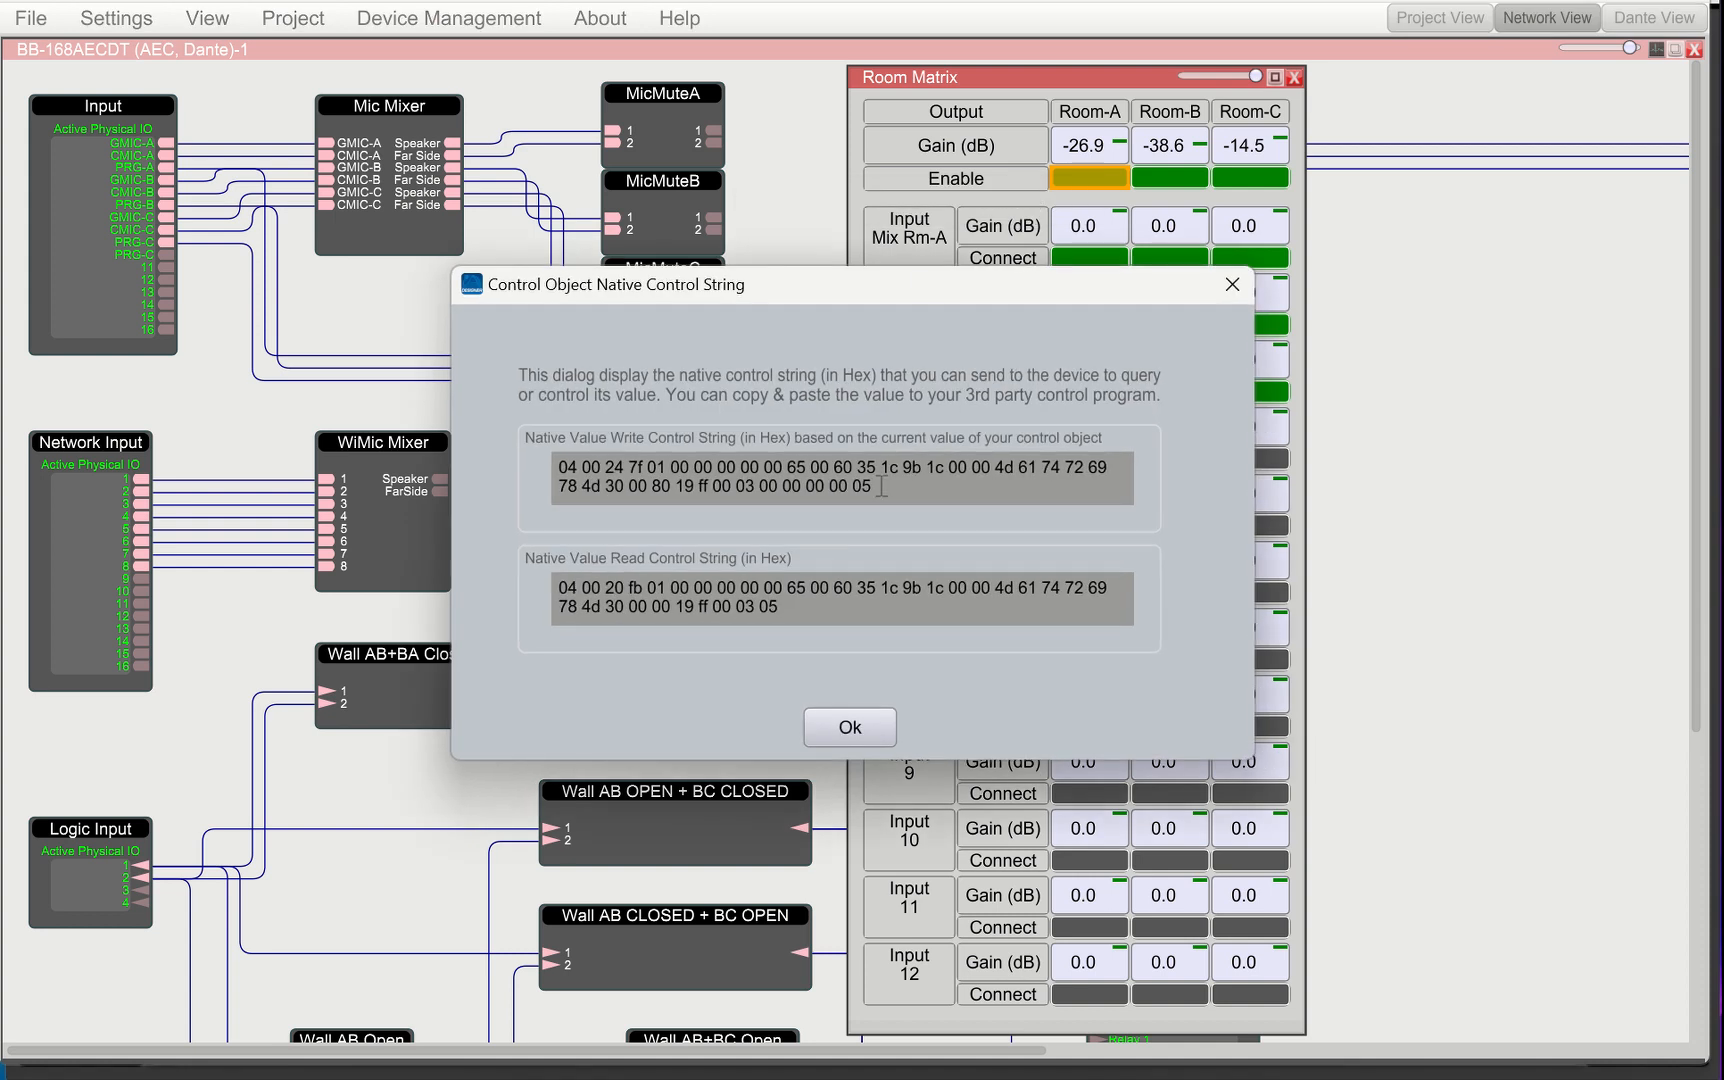
{"action": "left_click_drag", "start_coordinate": [881, 487], "coordinate": [466, 455]}
{"action": "right_click", "coordinate": [707, 477]}
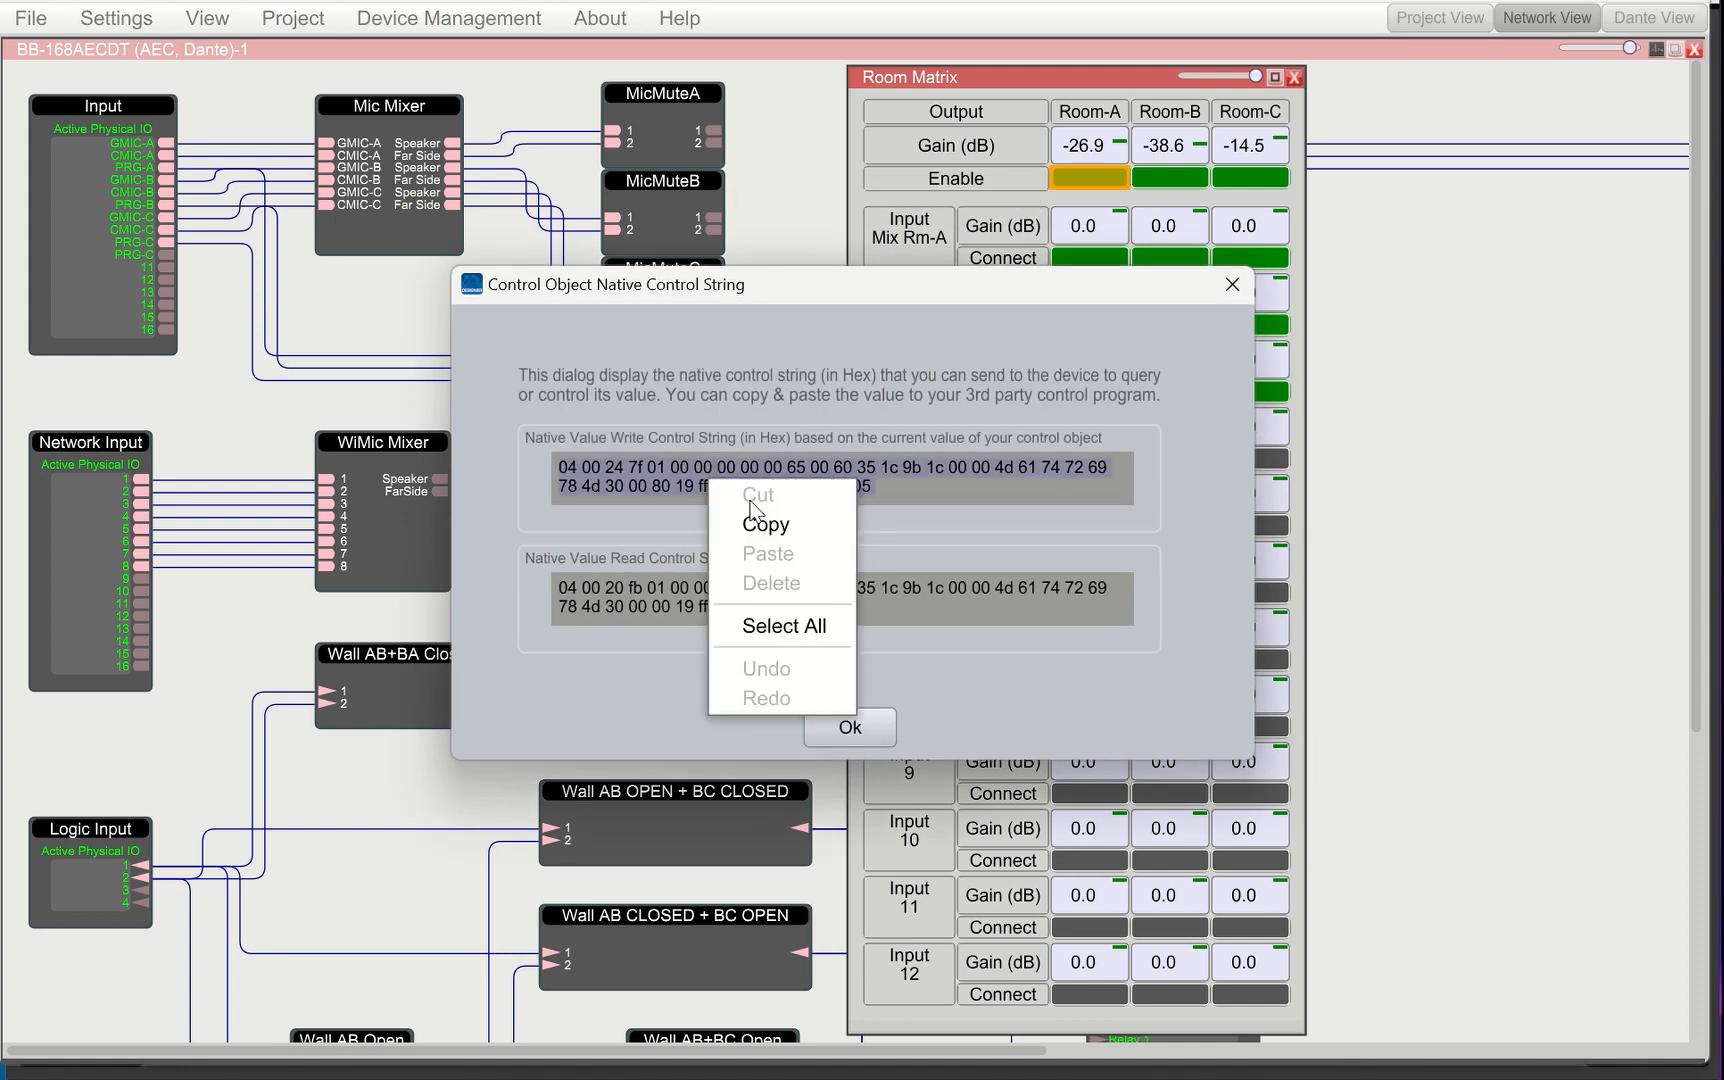
{"action": "left_click", "coordinate": [720, 525]}
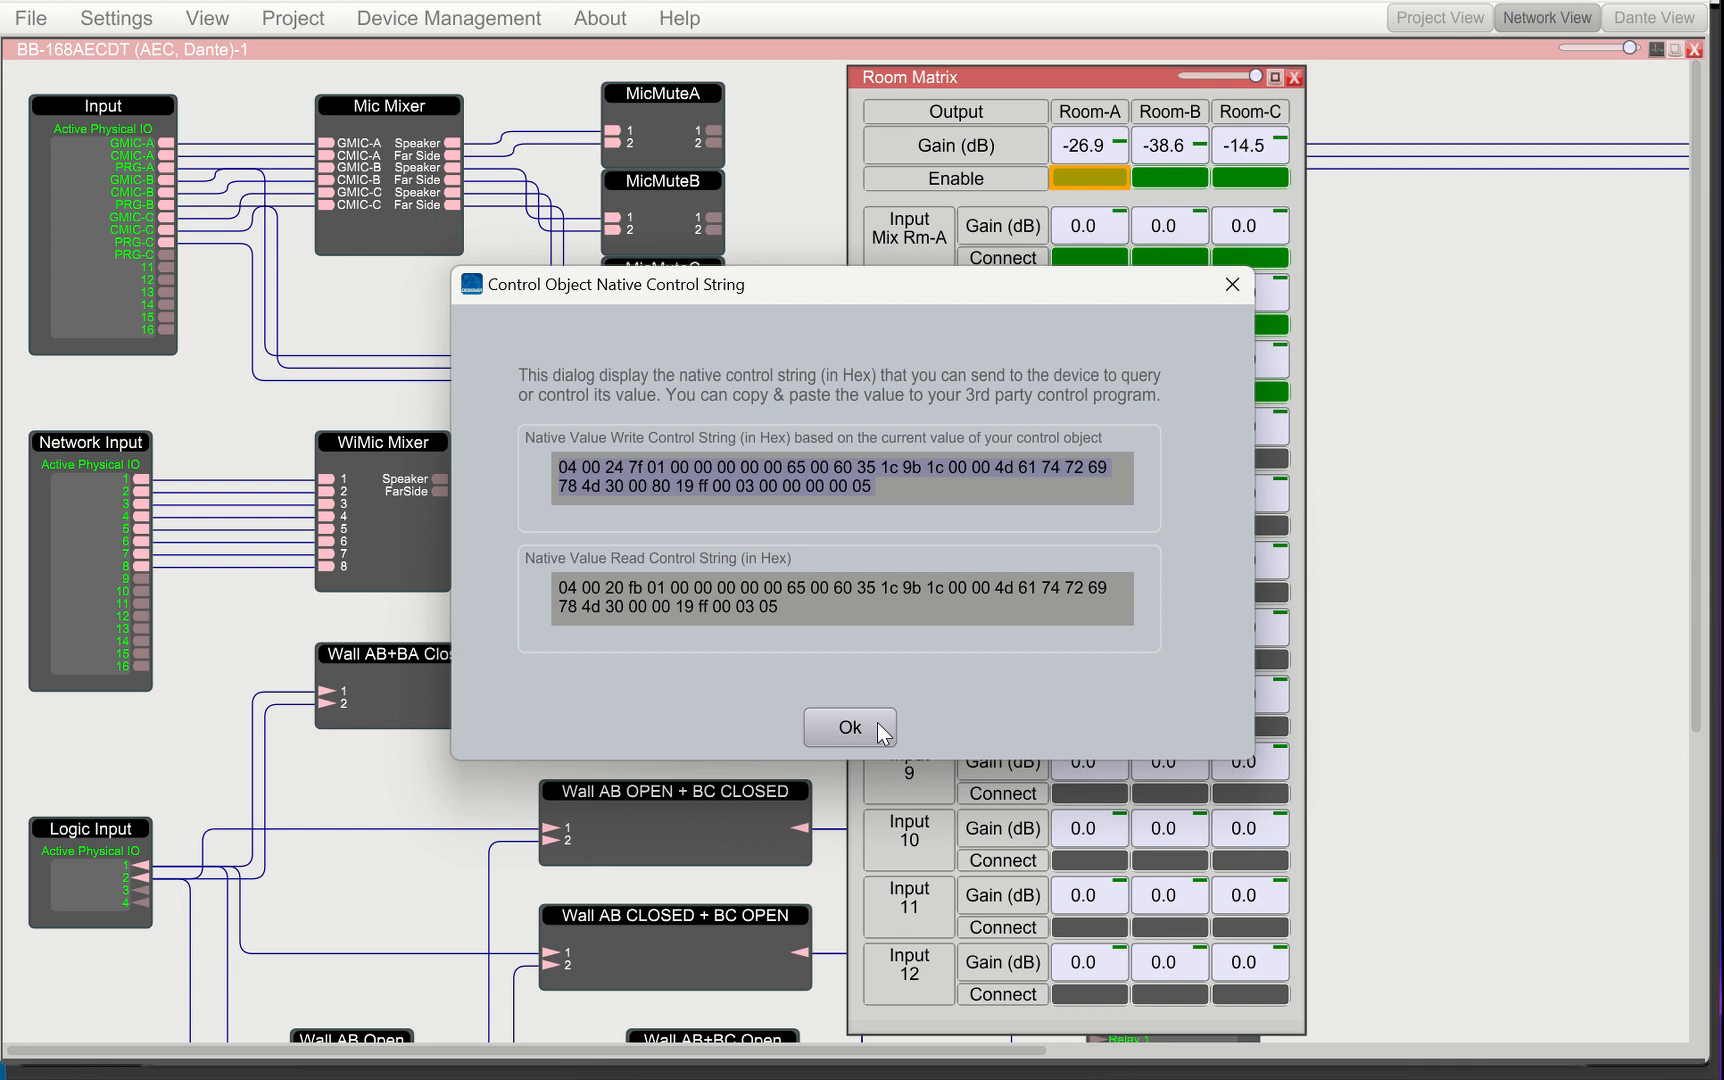
Paste the copied string into the Speaker Mute Native String field in HIVE Touch
{"action": "key", "text": "alt+Tab"}
{"action": "key", "text": "alt+Tab"}
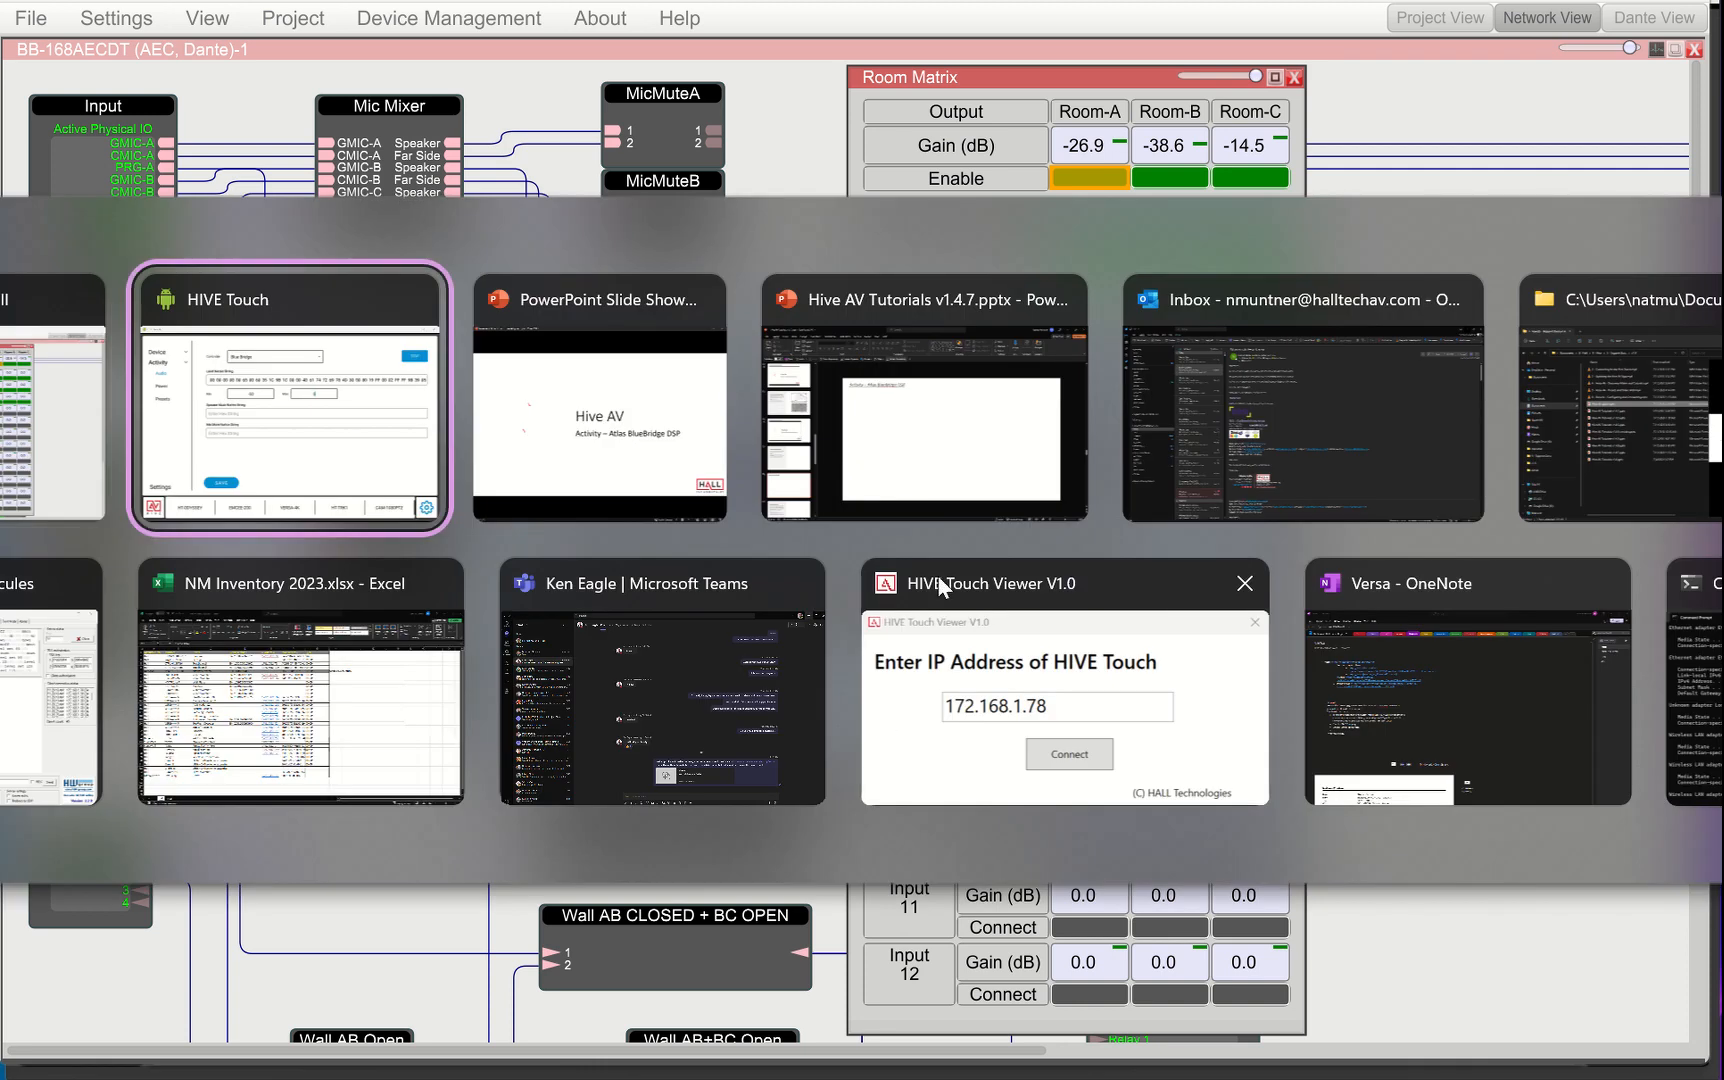
{"action": "left_click", "coordinate": [781, 485]}
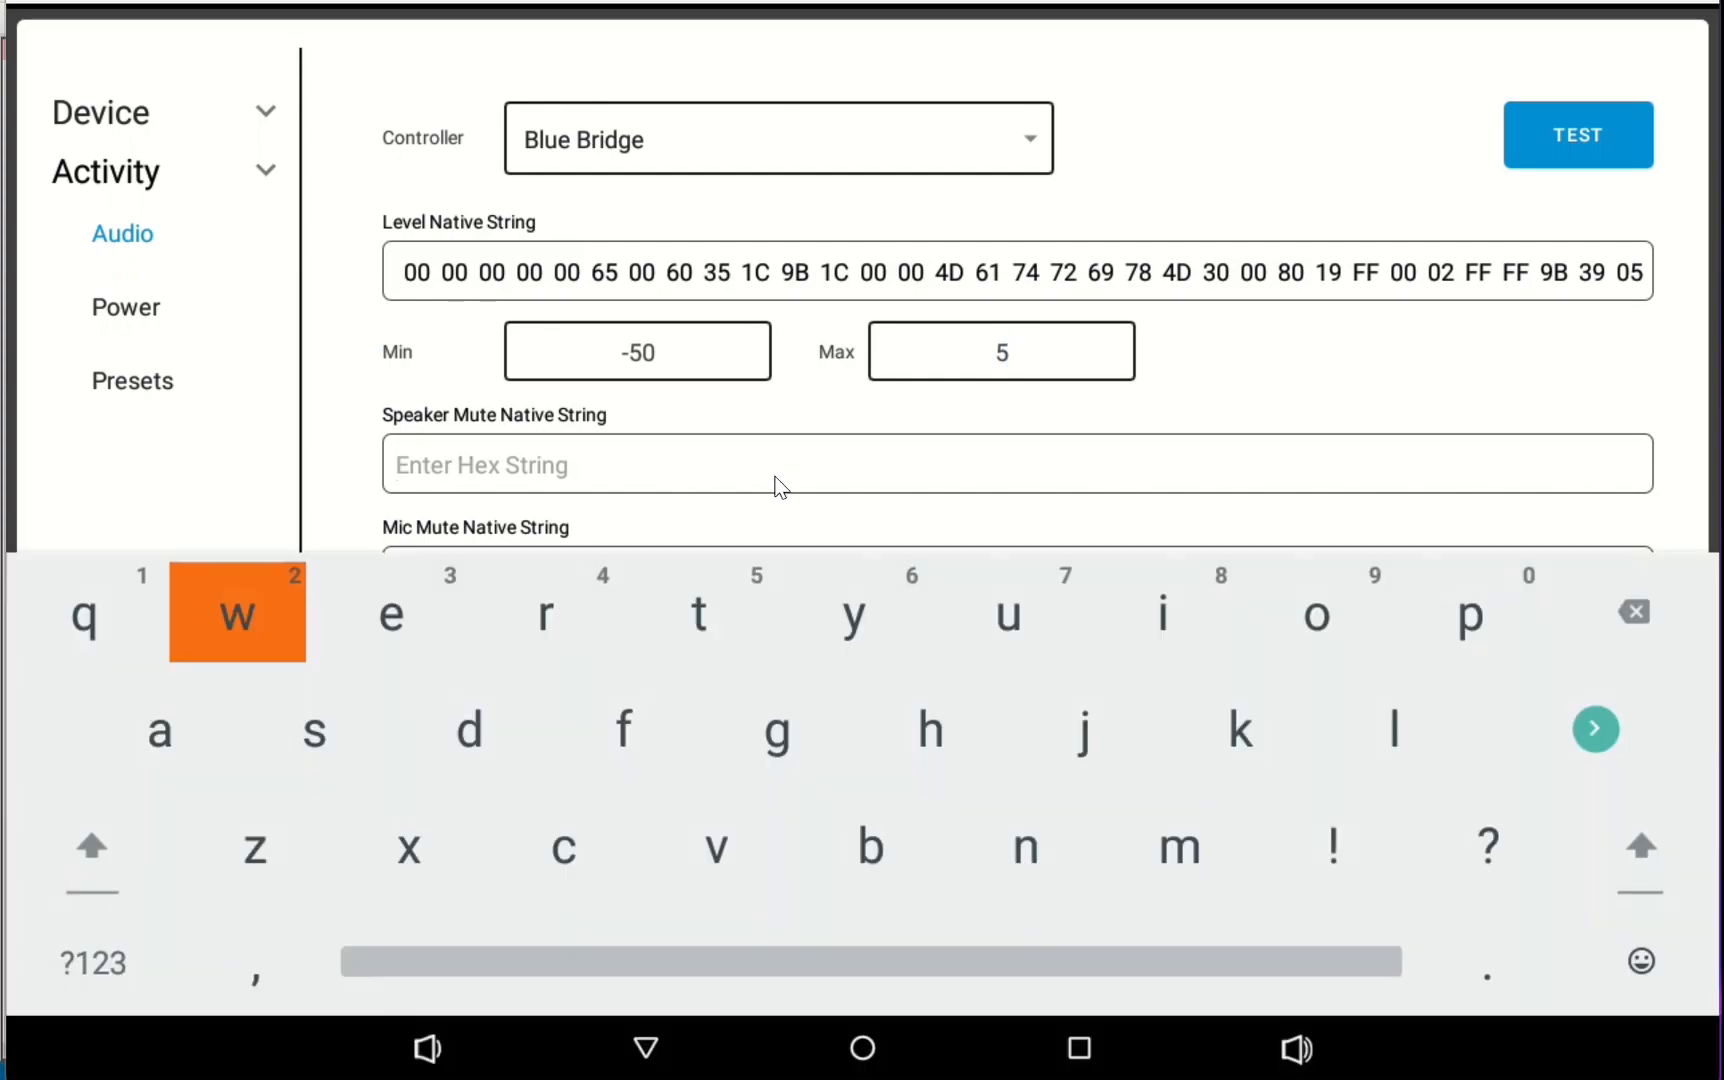
{"action": "key", "text": "ctrl+v"}
{"action": "key", "text": "Escape"}
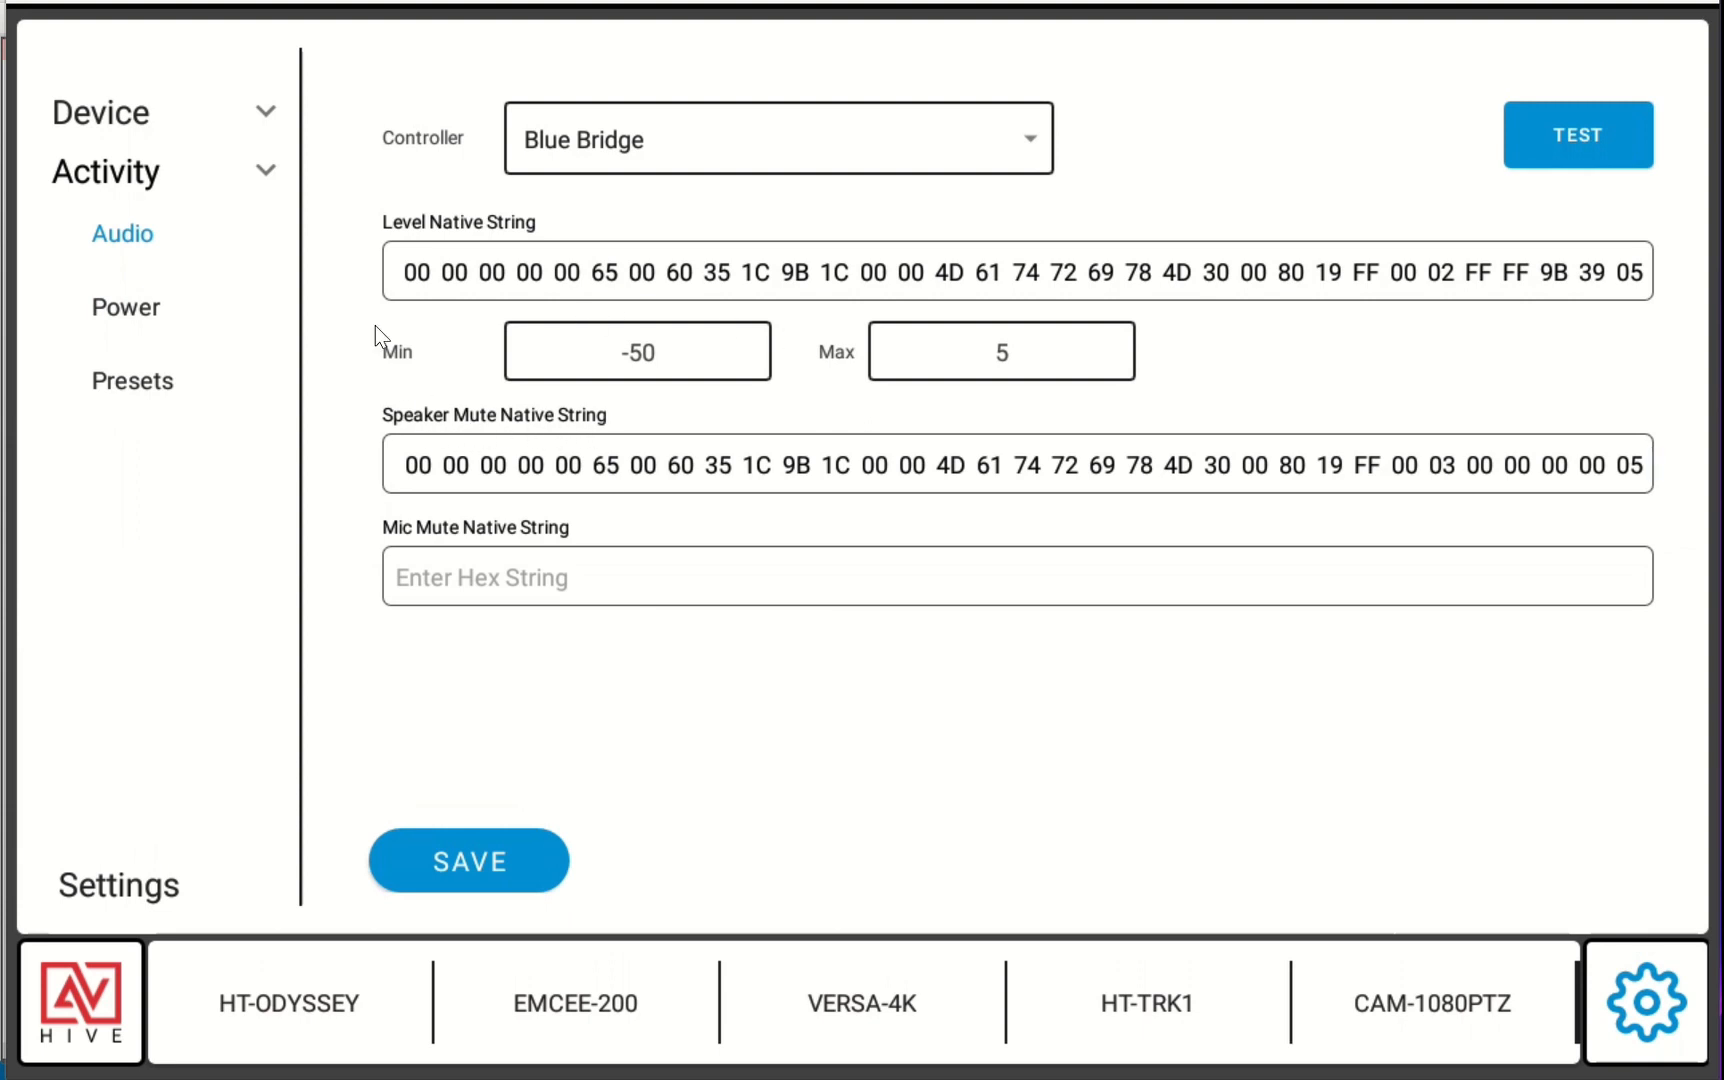
Open the MicMuteA control, mute it, and copy its native value write control string in hex
{"action": "key", "text": "alt+Tab"}
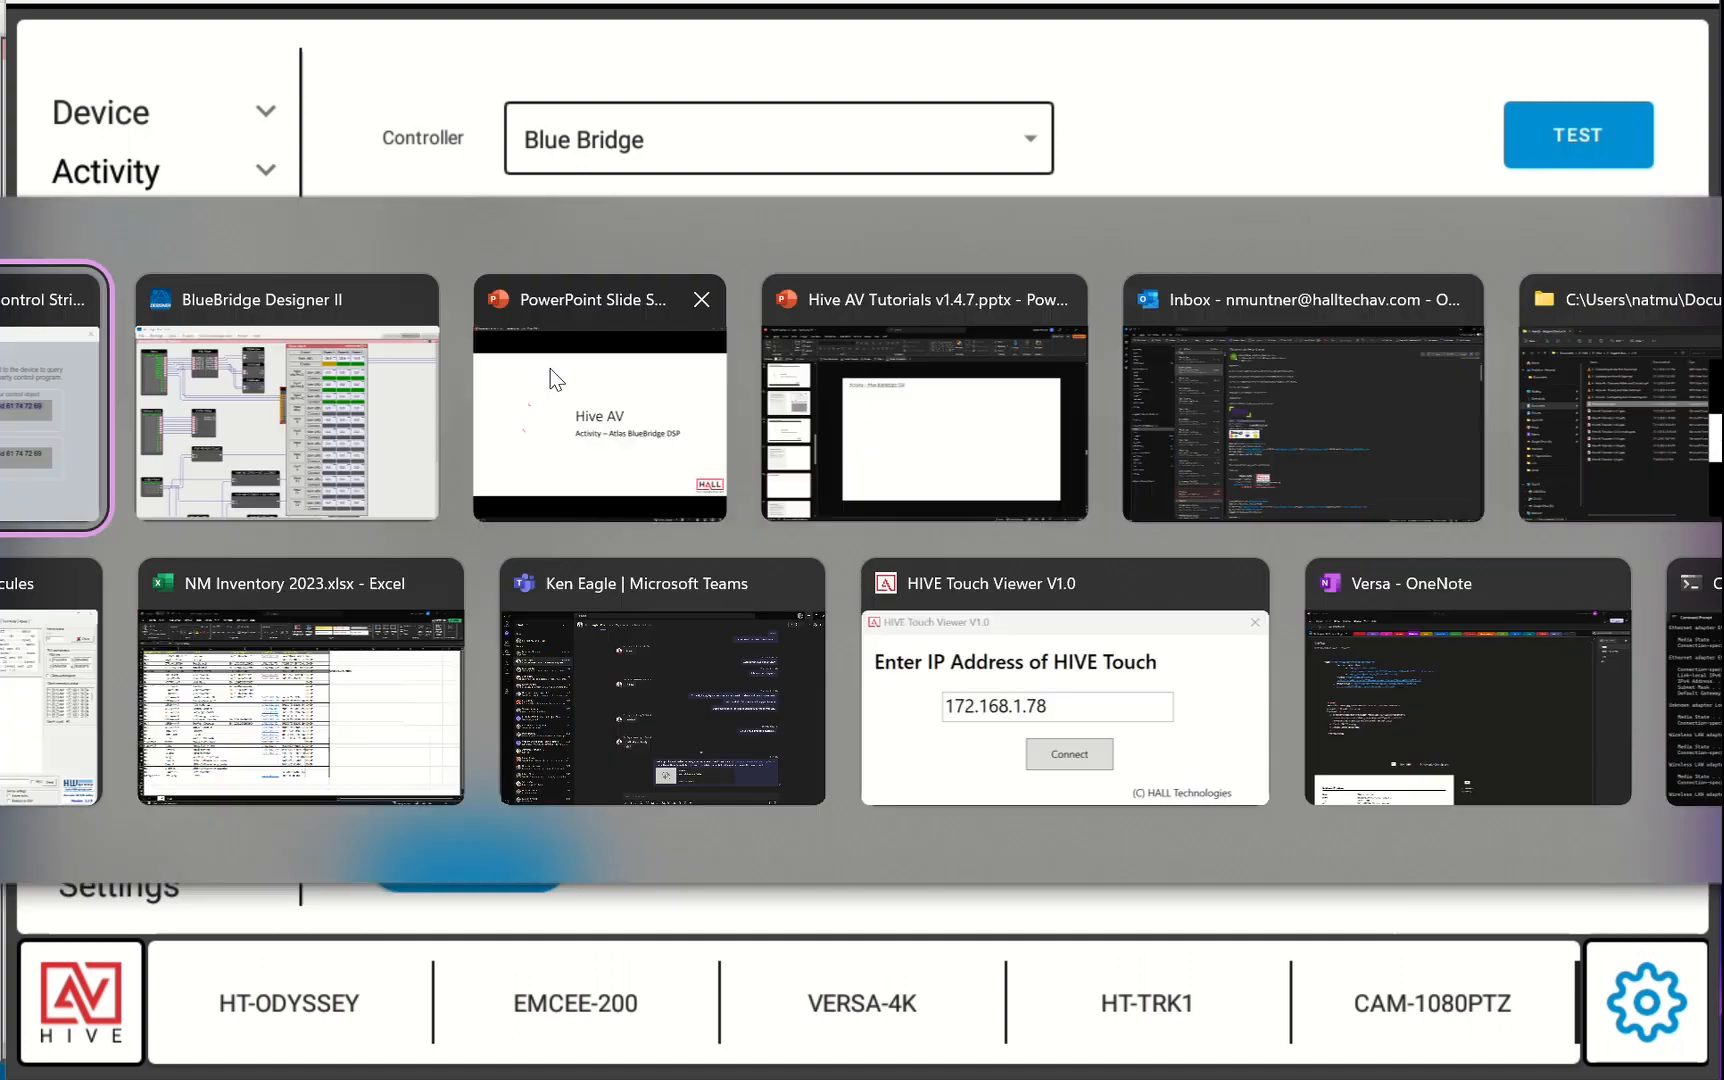
{"action": "left_click", "coordinate": [849, 741]}
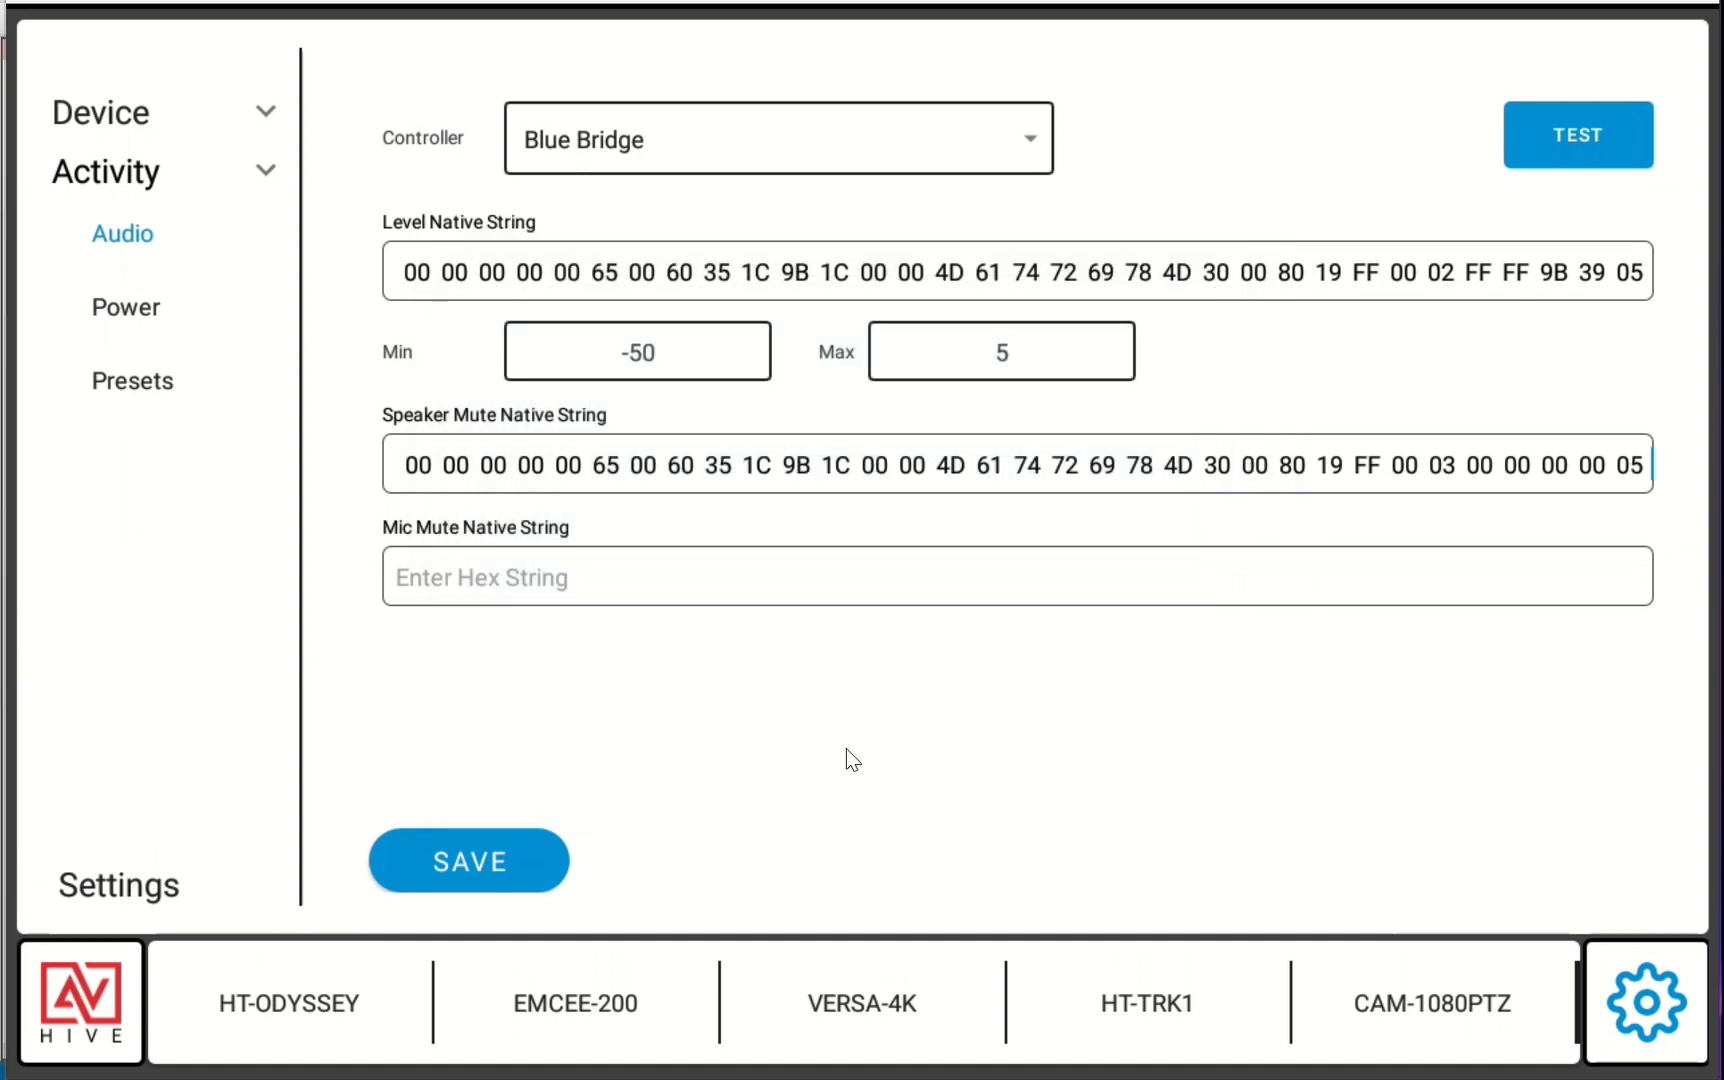
{"action": "key", "text": "alt+Tab"}
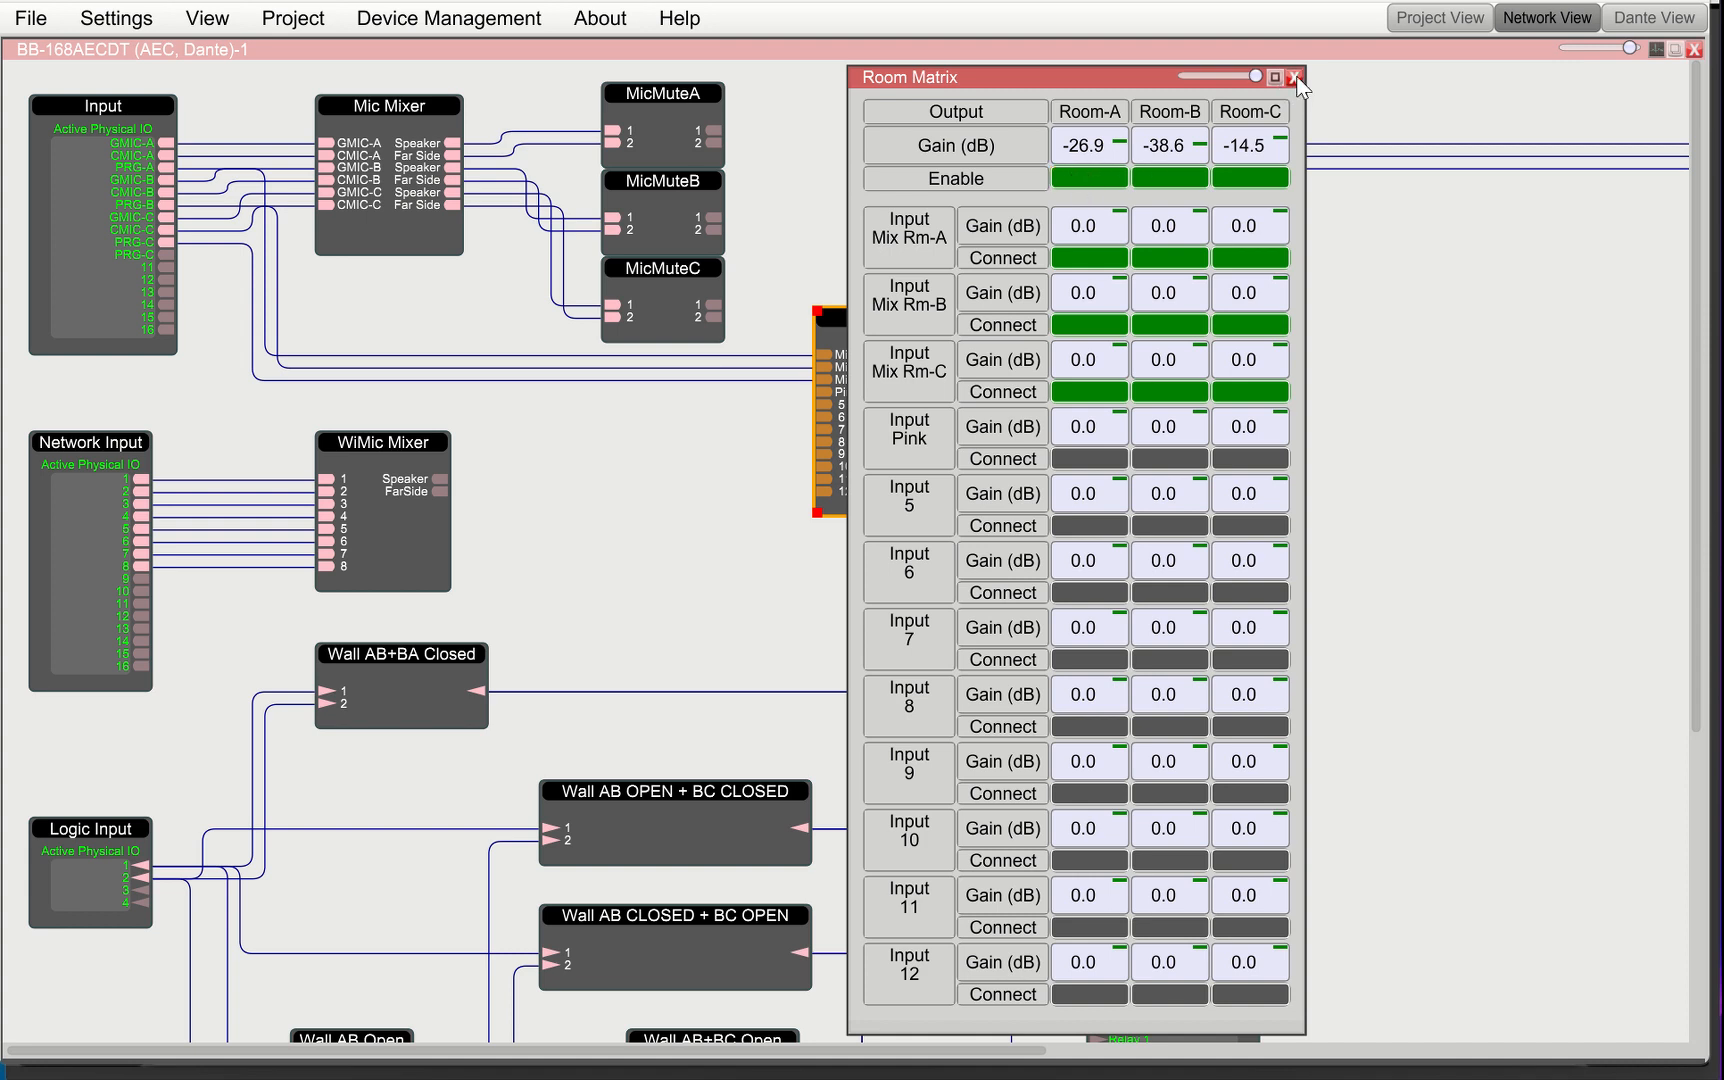
{"action": "double_click", "coordinate": [670, 119]}
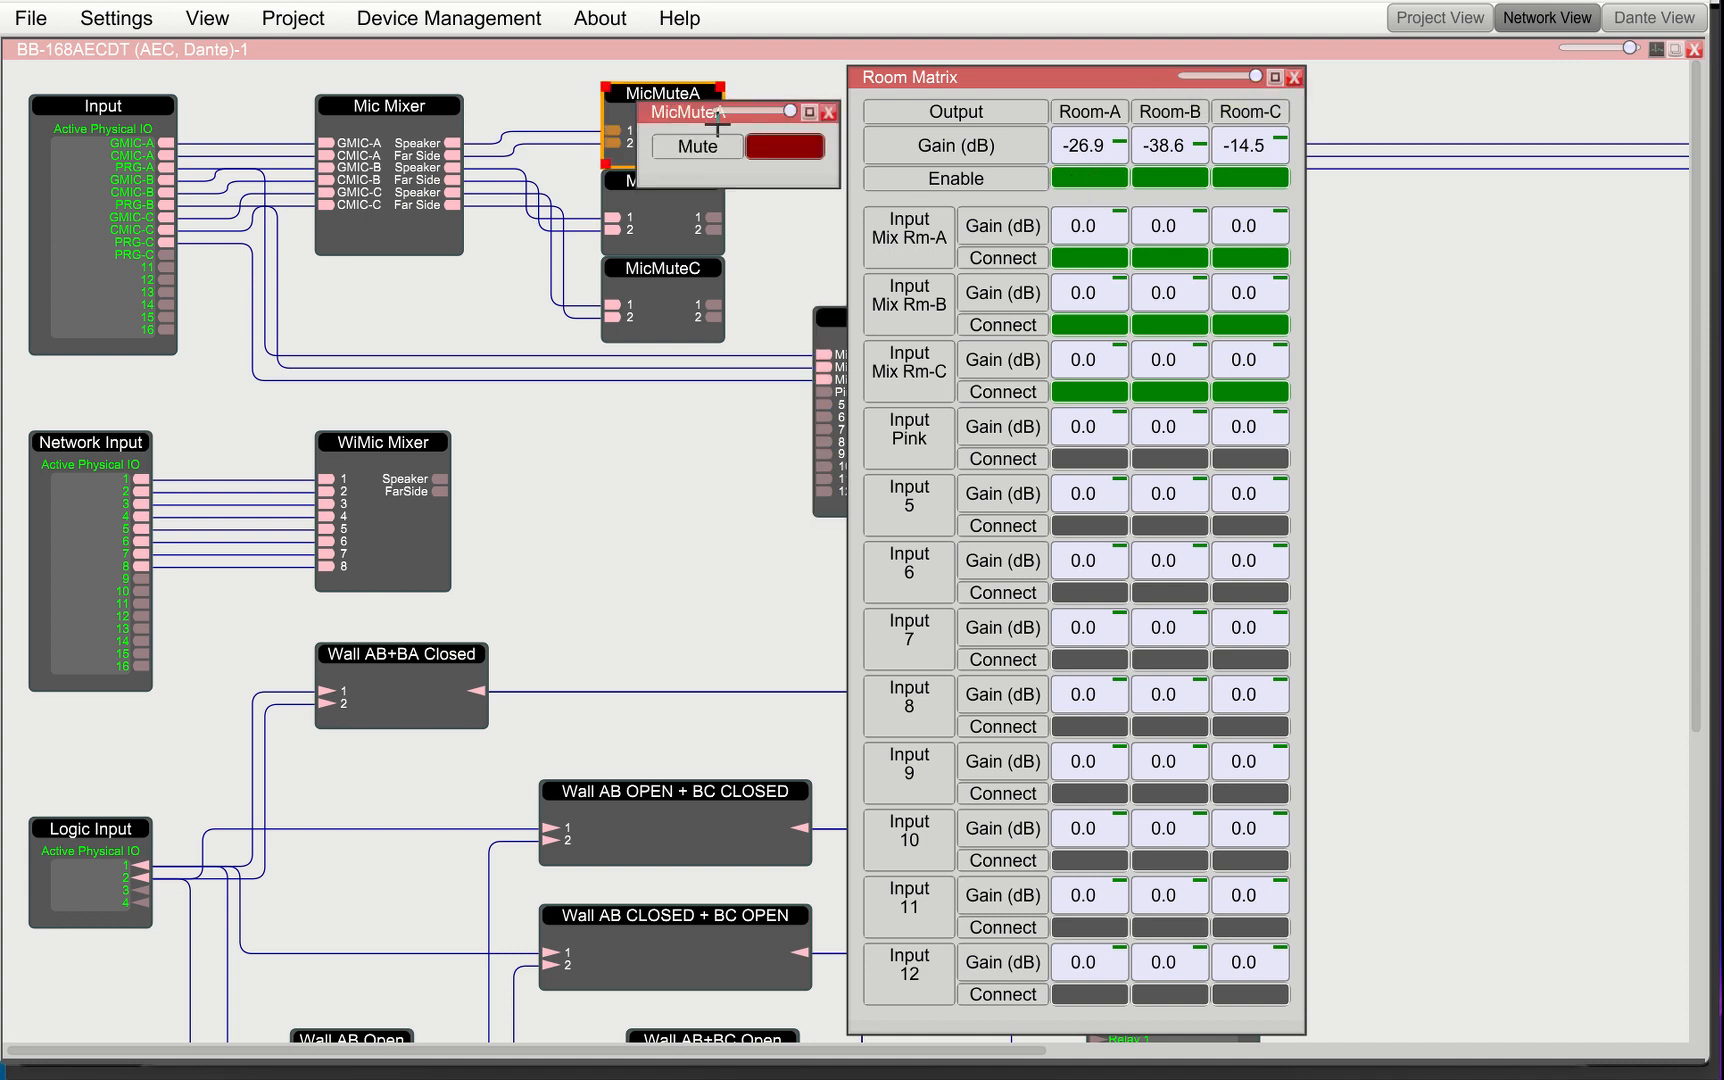
{"action": "left_click", "coordinate": [796, 148]}
{"action": "right_click", "coordinate": [796, 148]}
{"action": "left_click", "coordinate": [880, 164]}
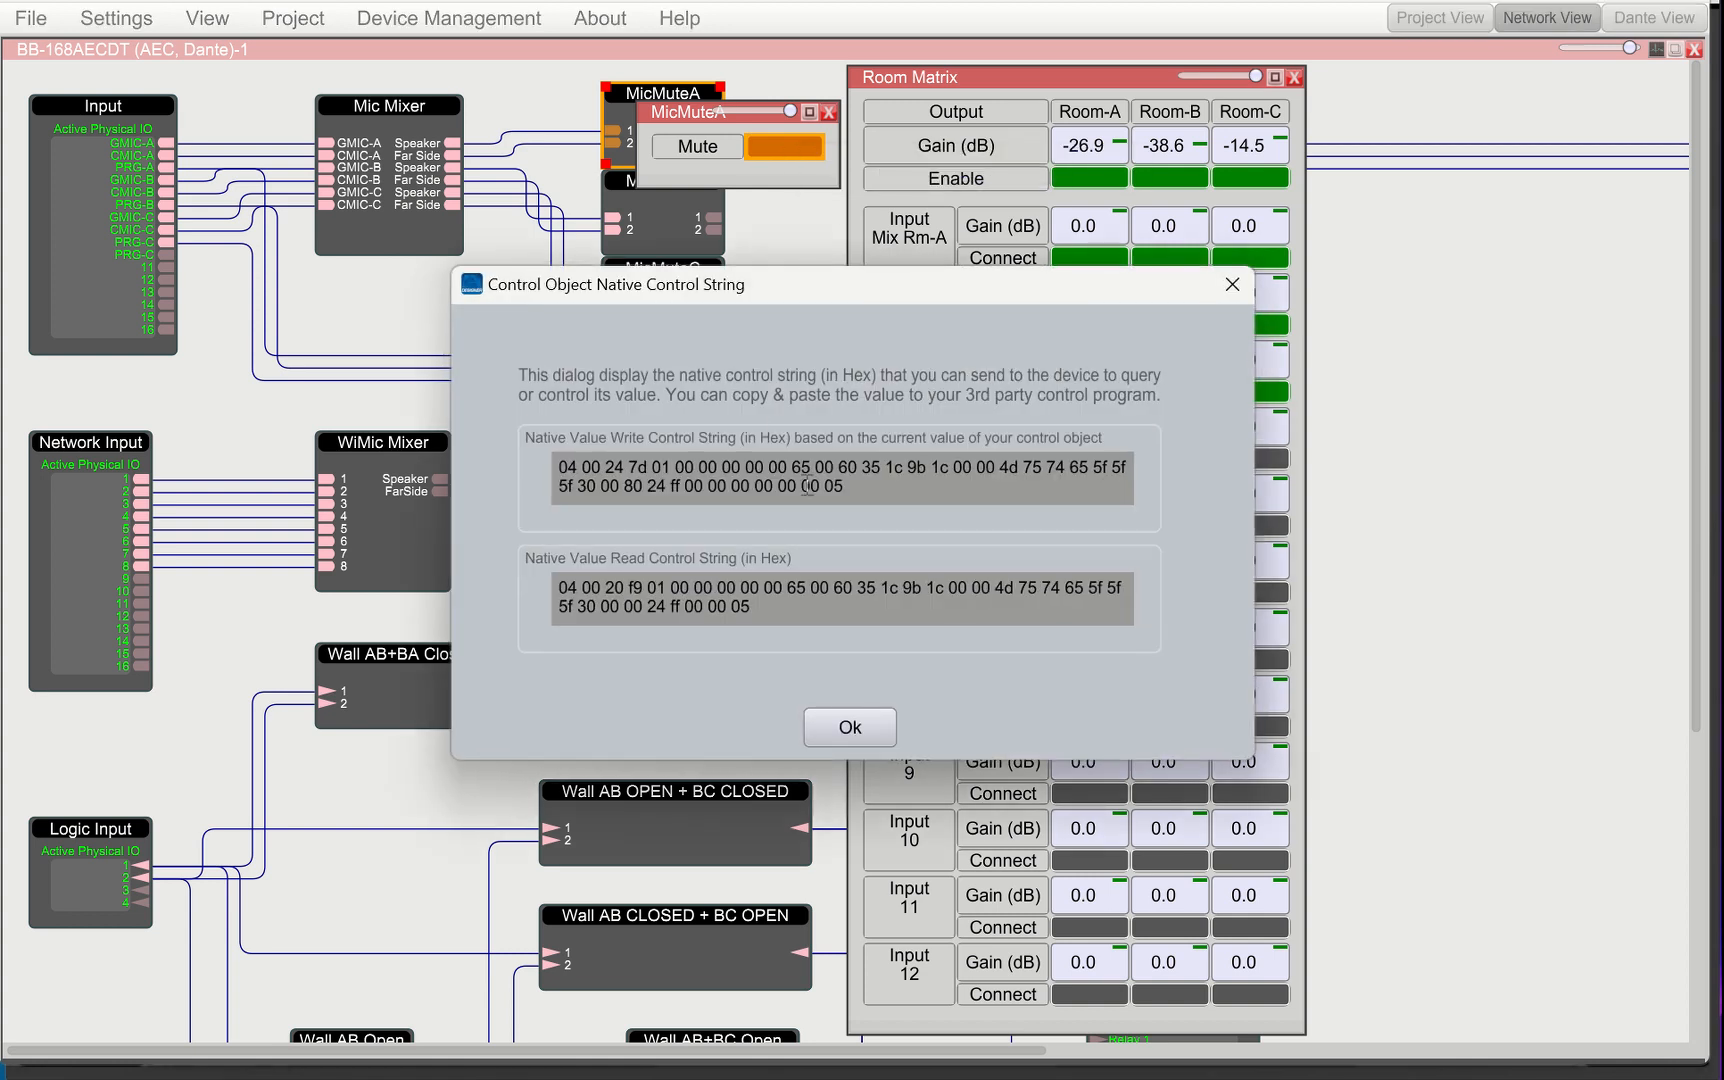
{"action": "left_click_drag", "start_coordinate": [876, 489], "coordinate": [465, 456]}
{"action": "right_click", "coordinate": [689, 465]}
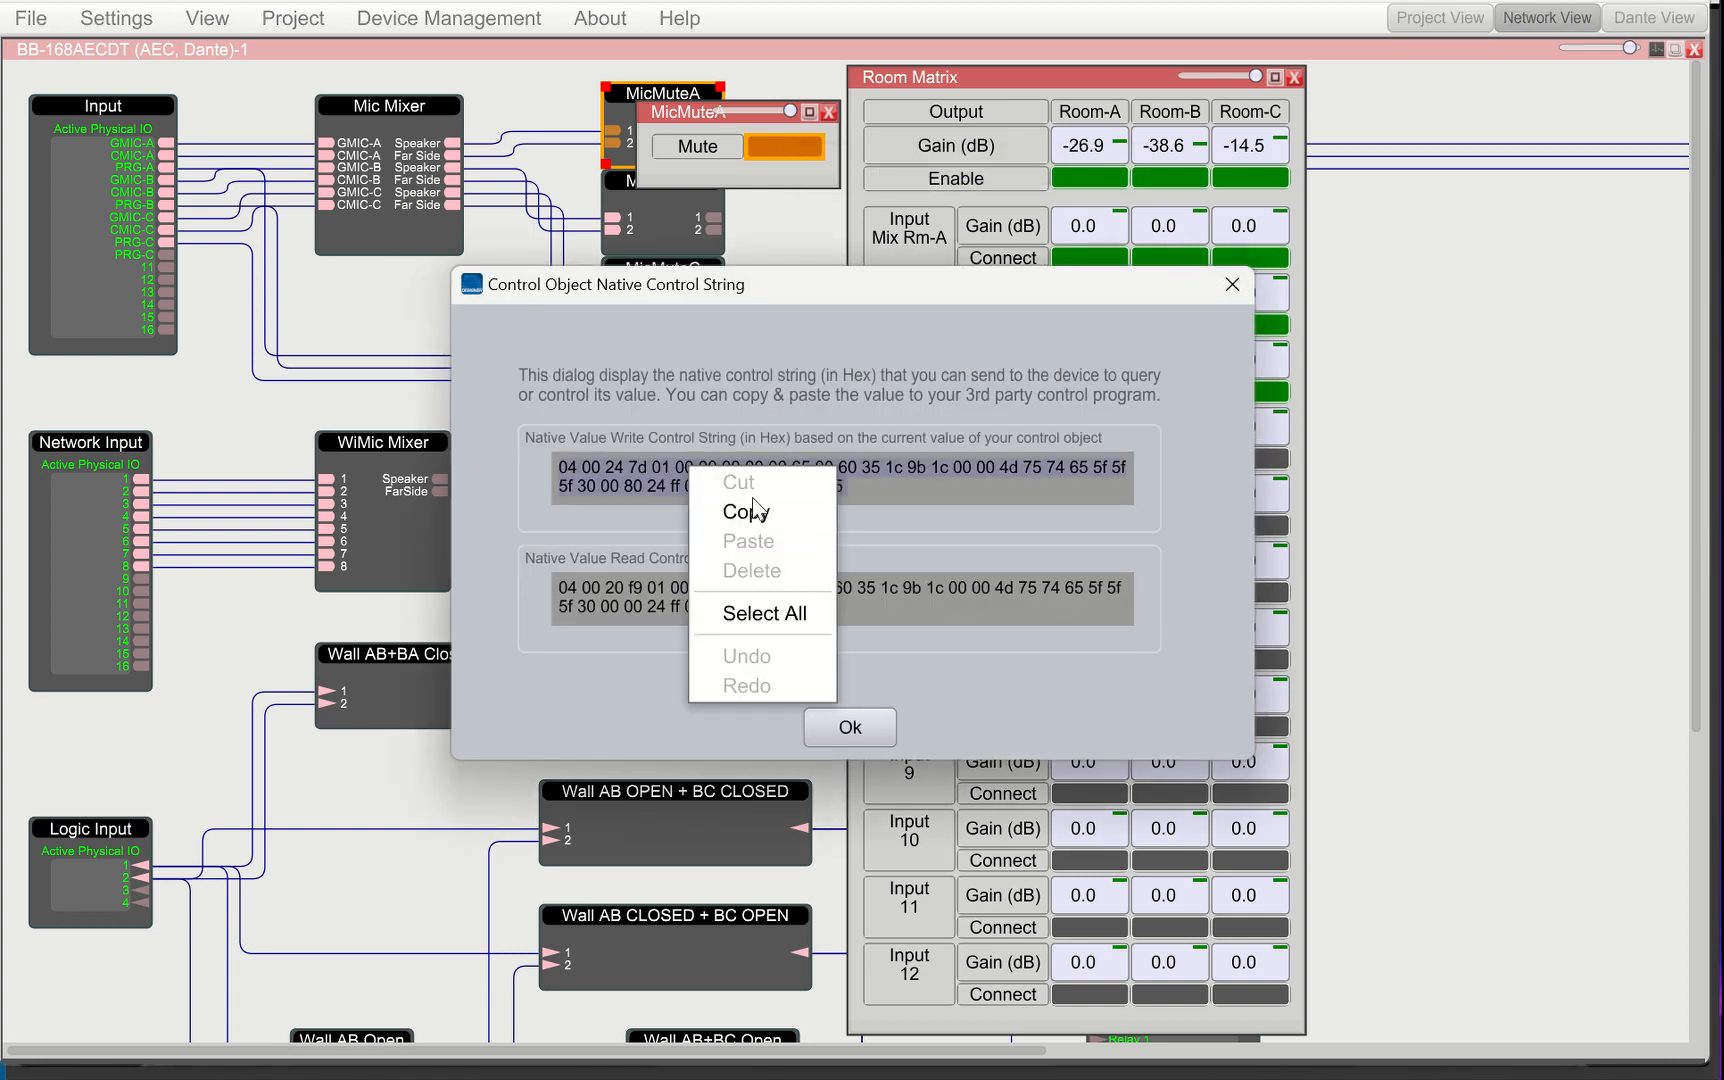
{"action": "left_click", "coordinate": [753, 510]}
Paste the copied string into the Mic Mute Native String field and save the audio settings
{"action": "key", "text": "alt+Tab"}
{"action": "key", "text": "alt+Tab"}
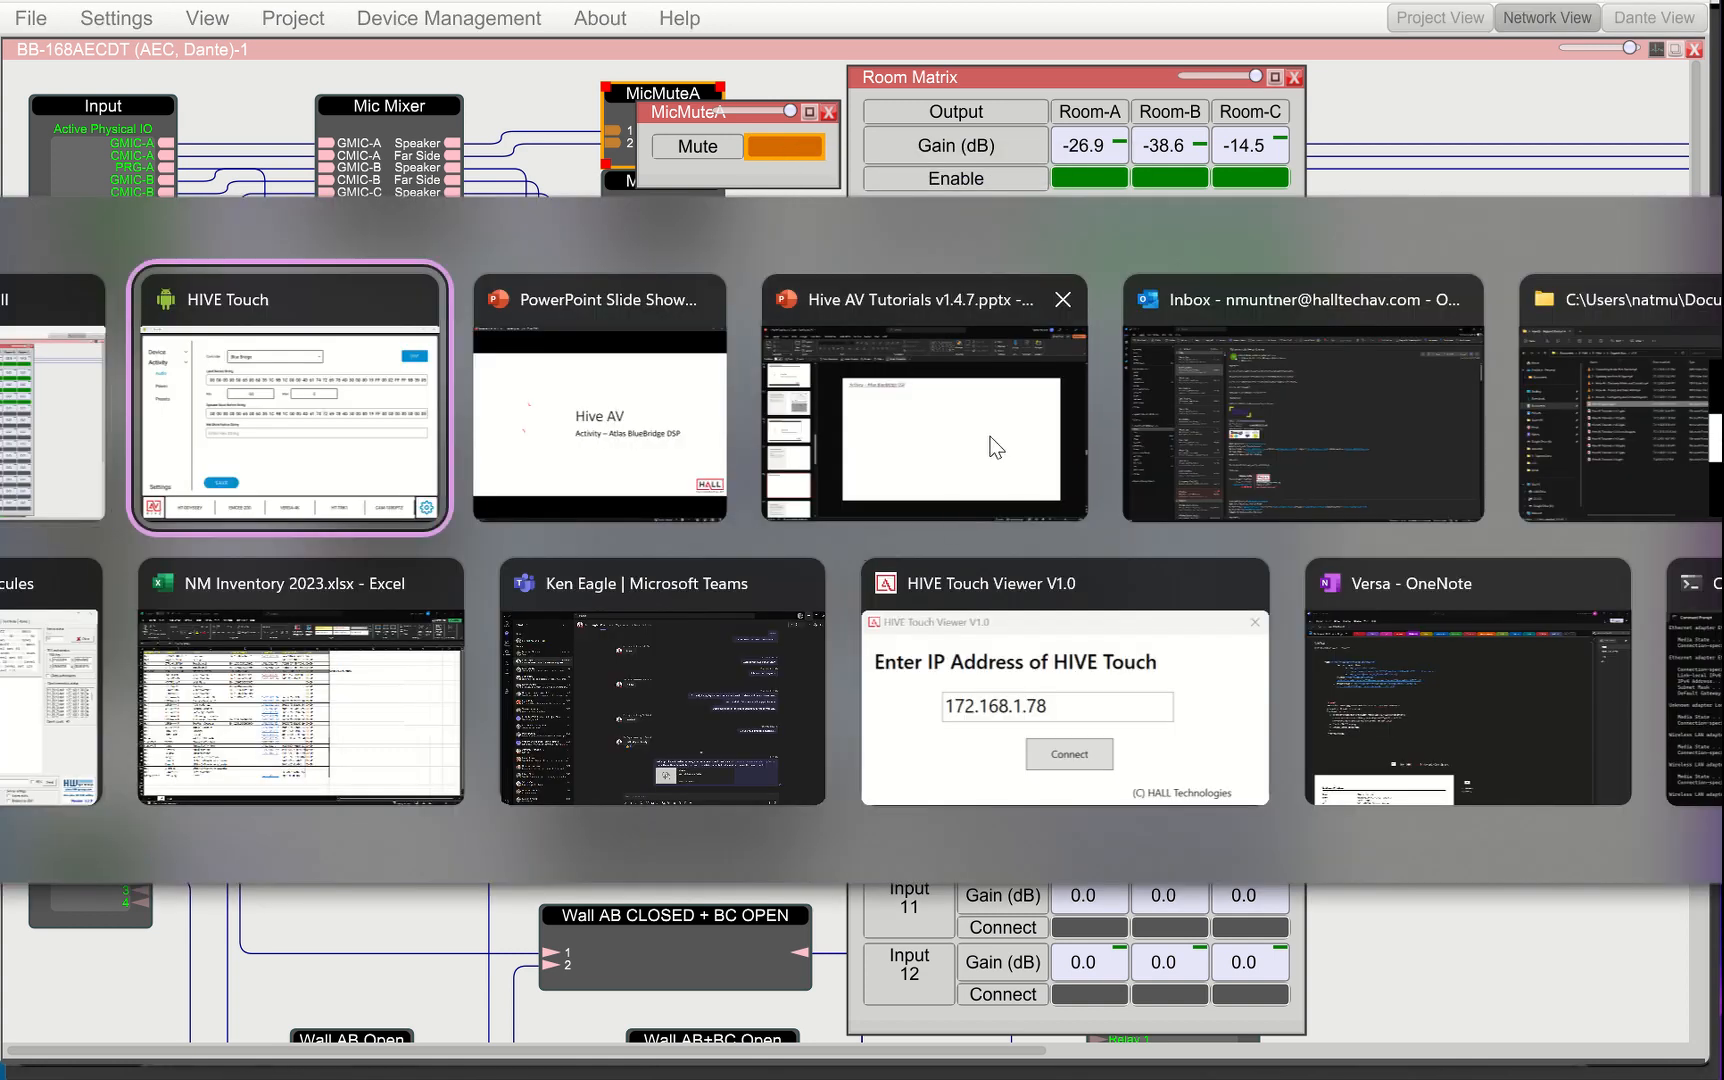
{"action": "left_click", "coordinate": [822, 573]}
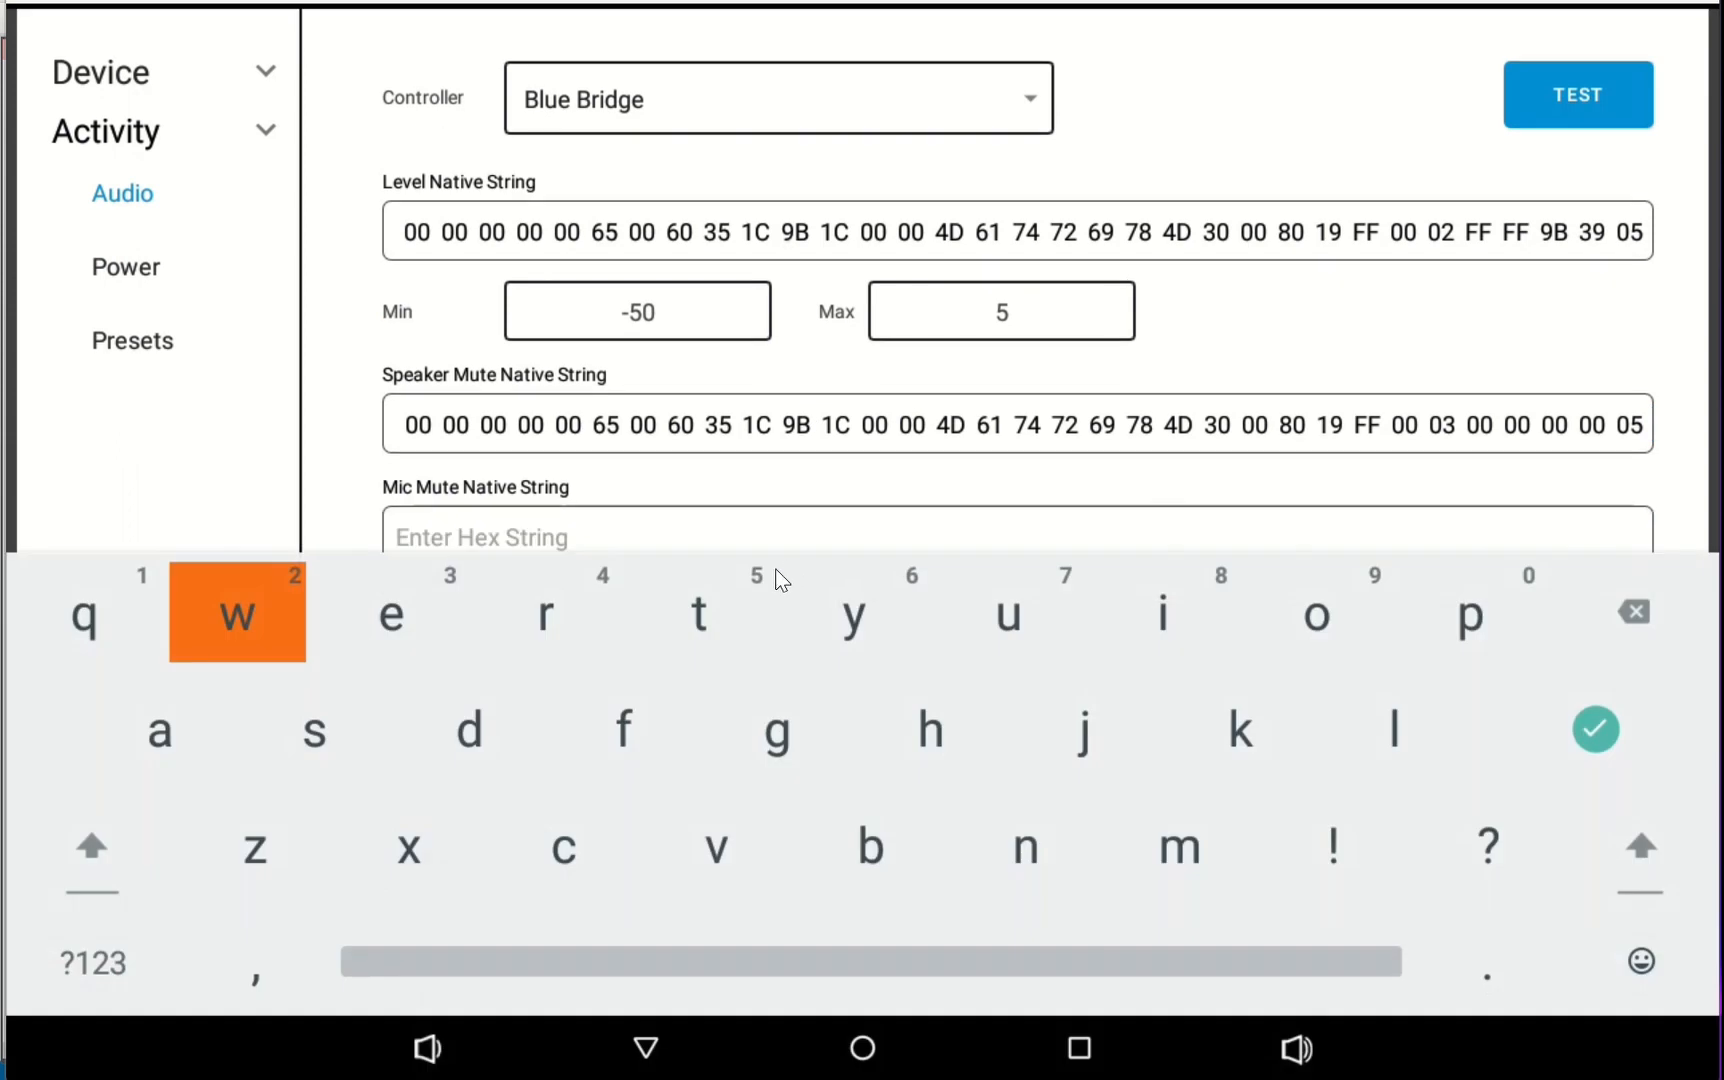
{"action": "key", "text": "ctrl+v"}
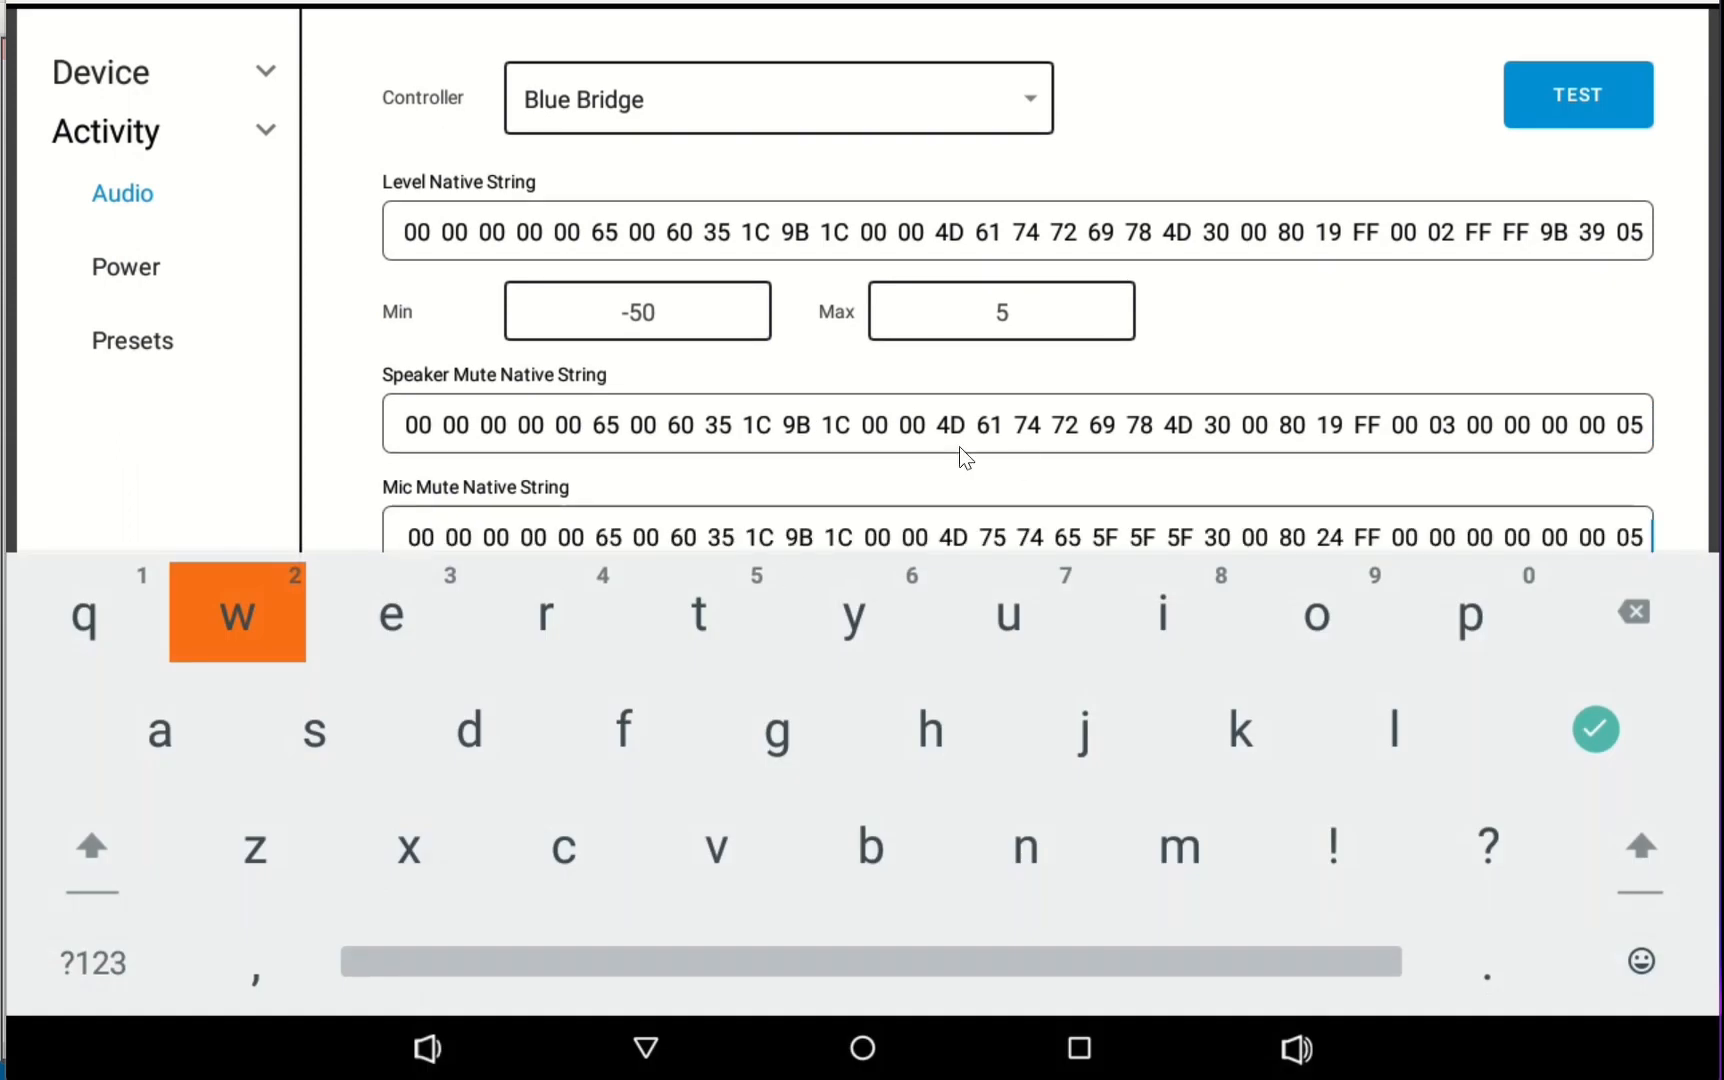
{"action": "left_click", "coordinate": [1444, 343]}
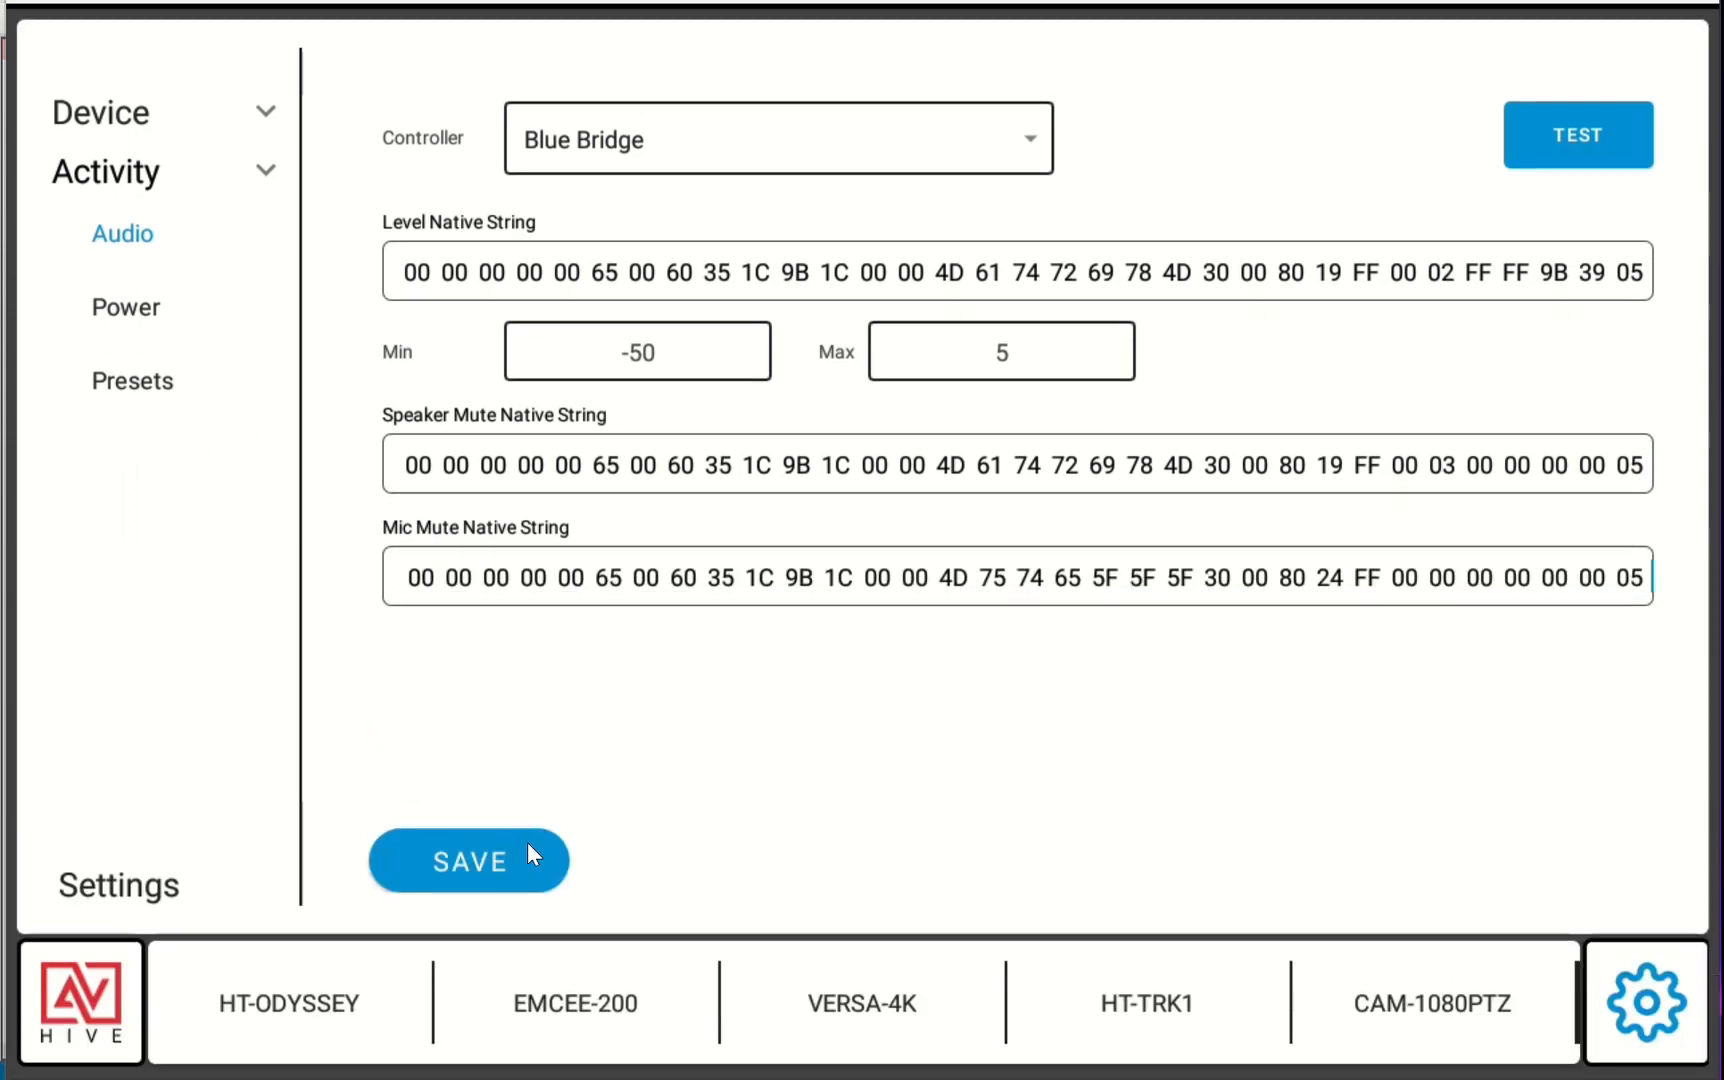
{"action": "left_click", "coordinate": [505, 860]}
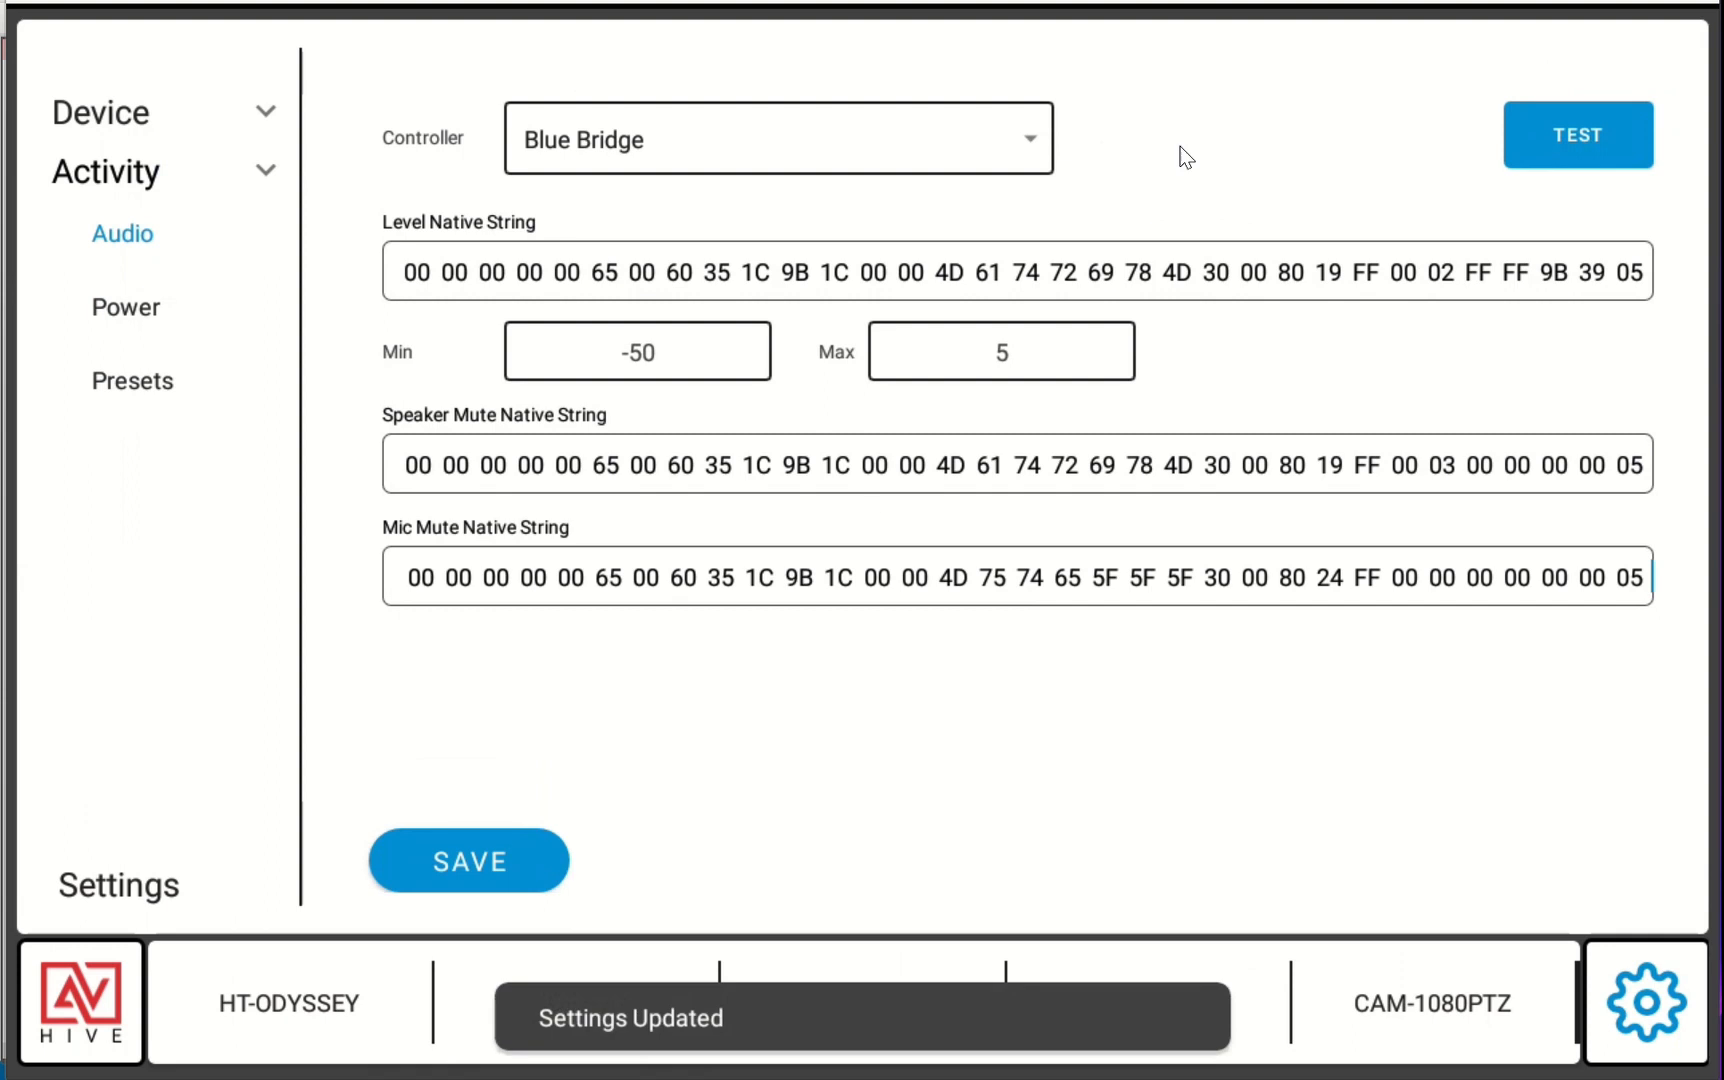
Test the level slider and mic mute from the test panel, checking BlueBridge, and dismiss the native string dialog
{"action": "left_click", "coordinate": [1601, 131]}
{"action": "left_click_drag", "start_coordinate": [749, 1008], "coordinate": [1433, 1012]}
{"action": "left_click", "coordinate": [1676, 1030]}
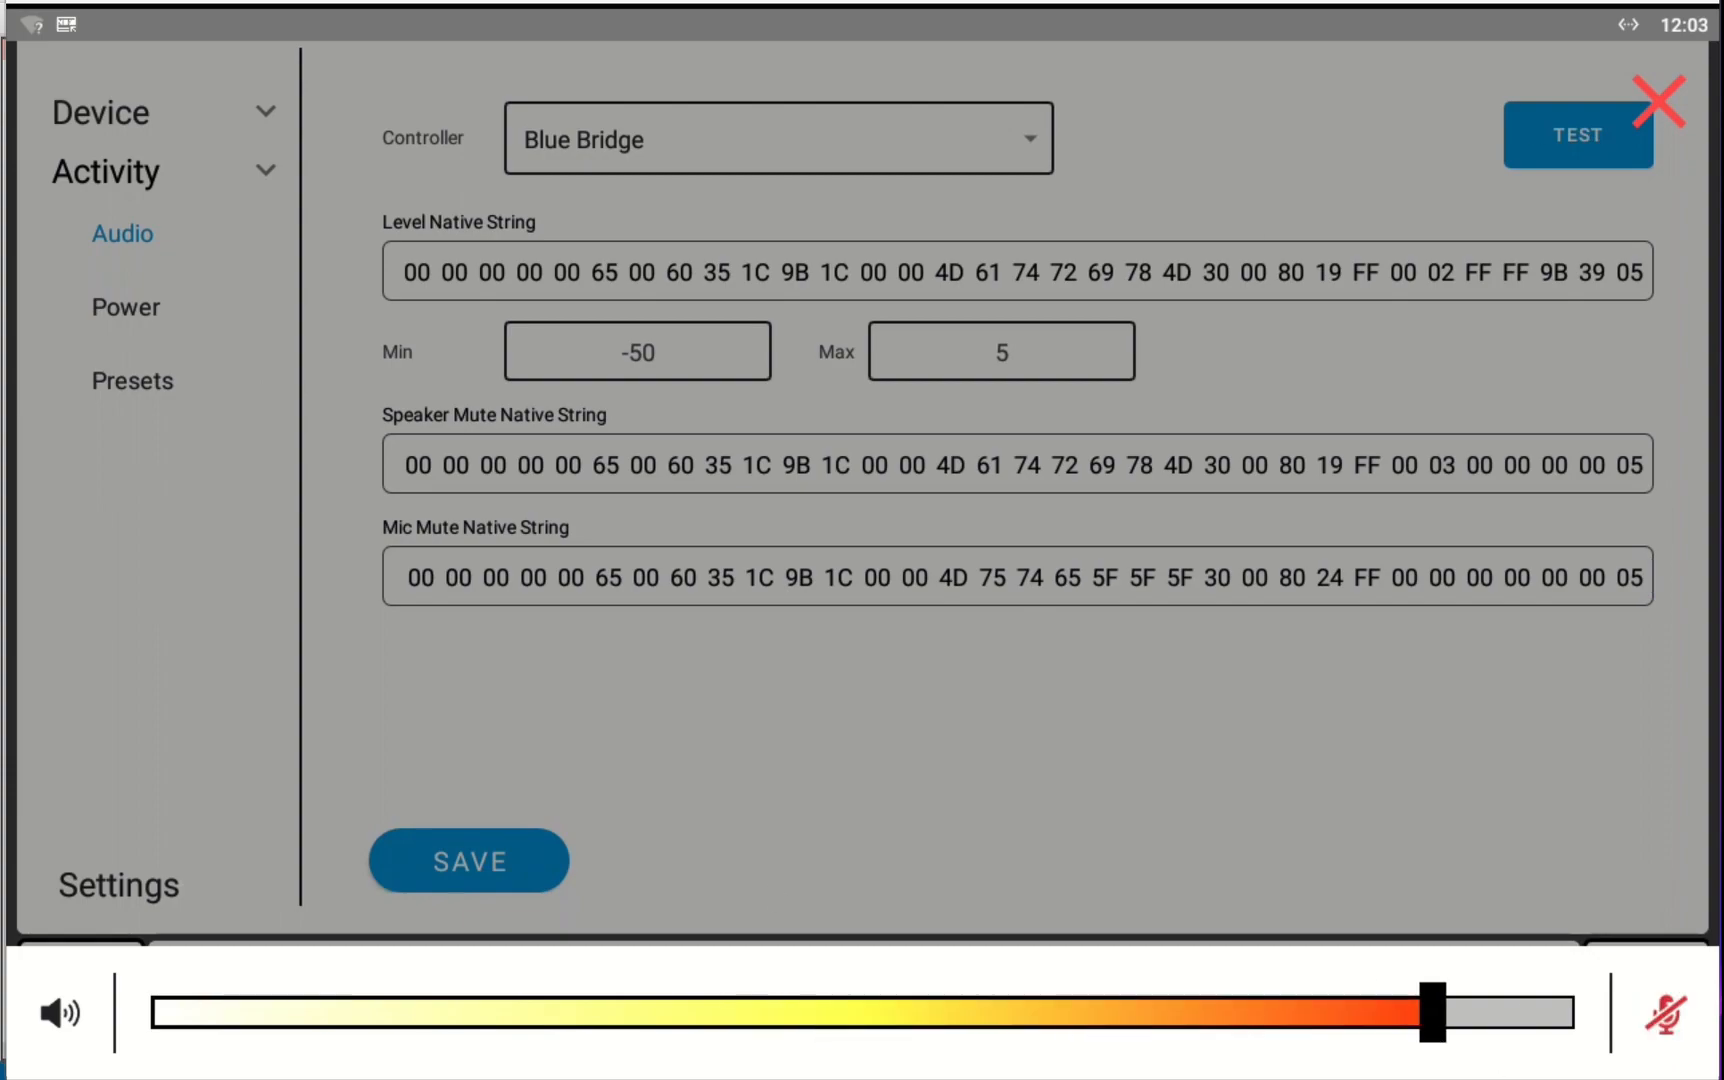
{"action": "key", "text": "alt+Tab"}
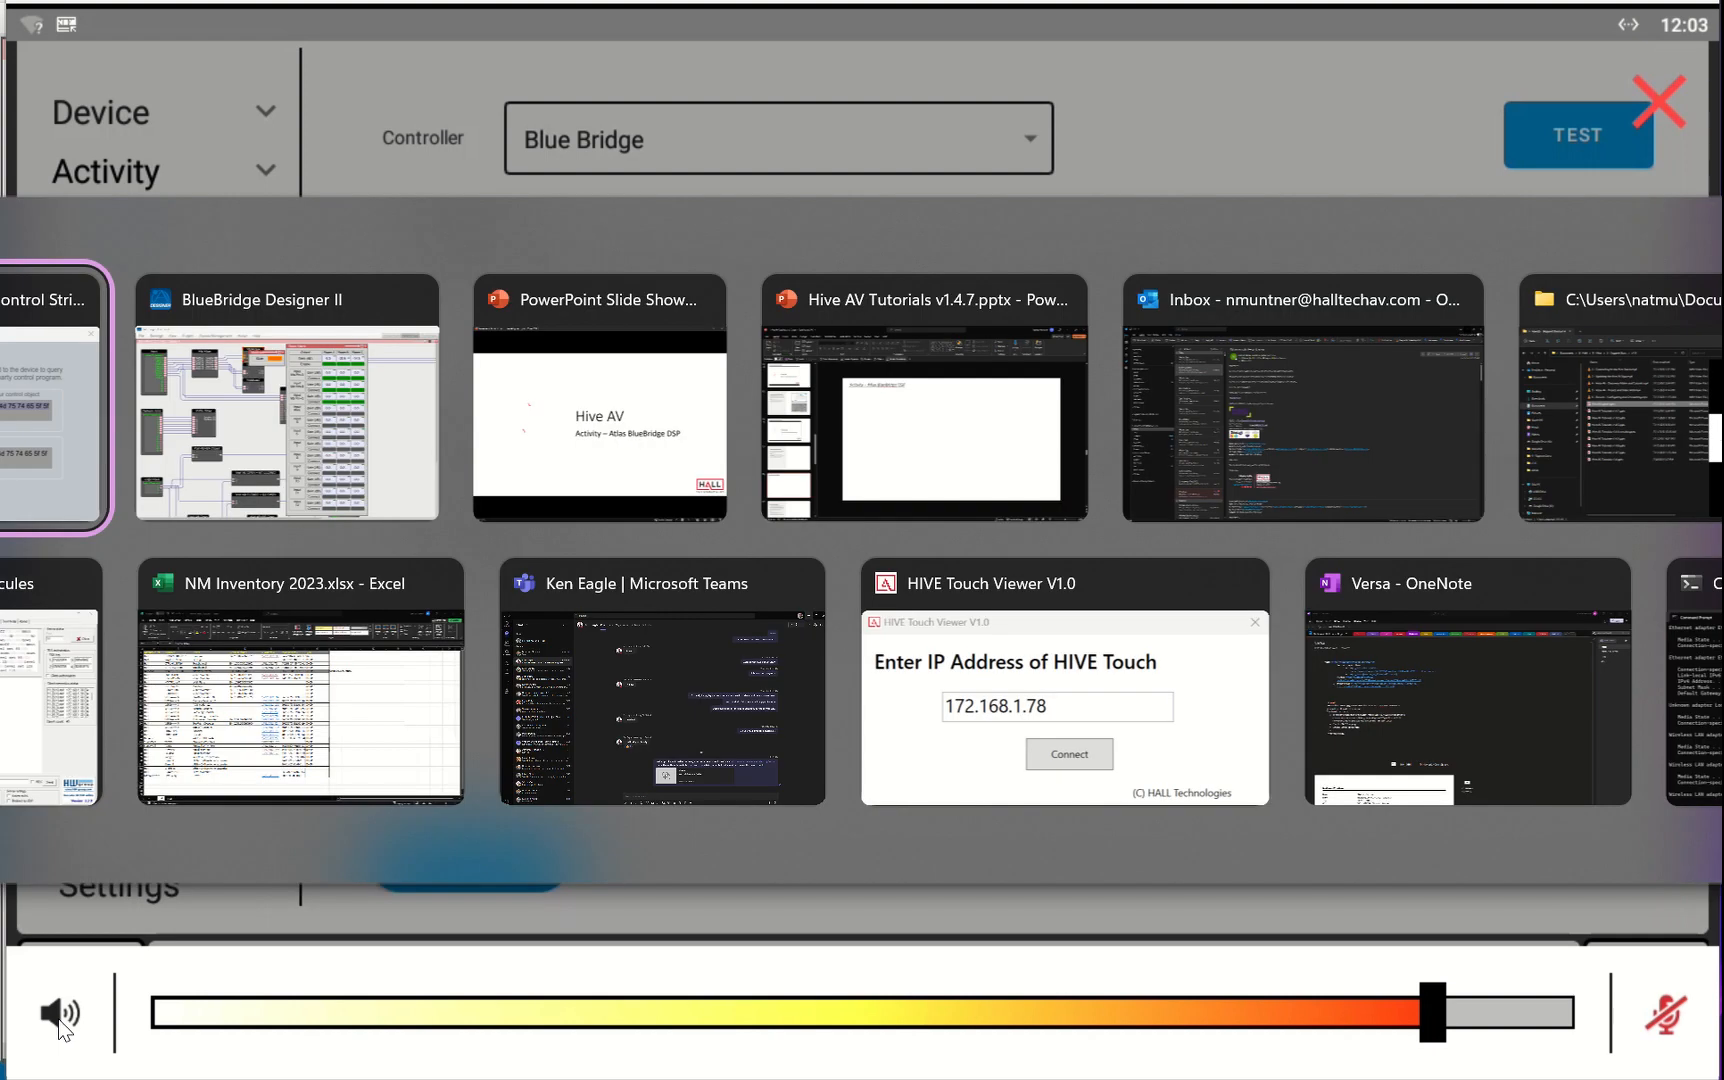
{"action": "key", "text": "alt+Tab"}
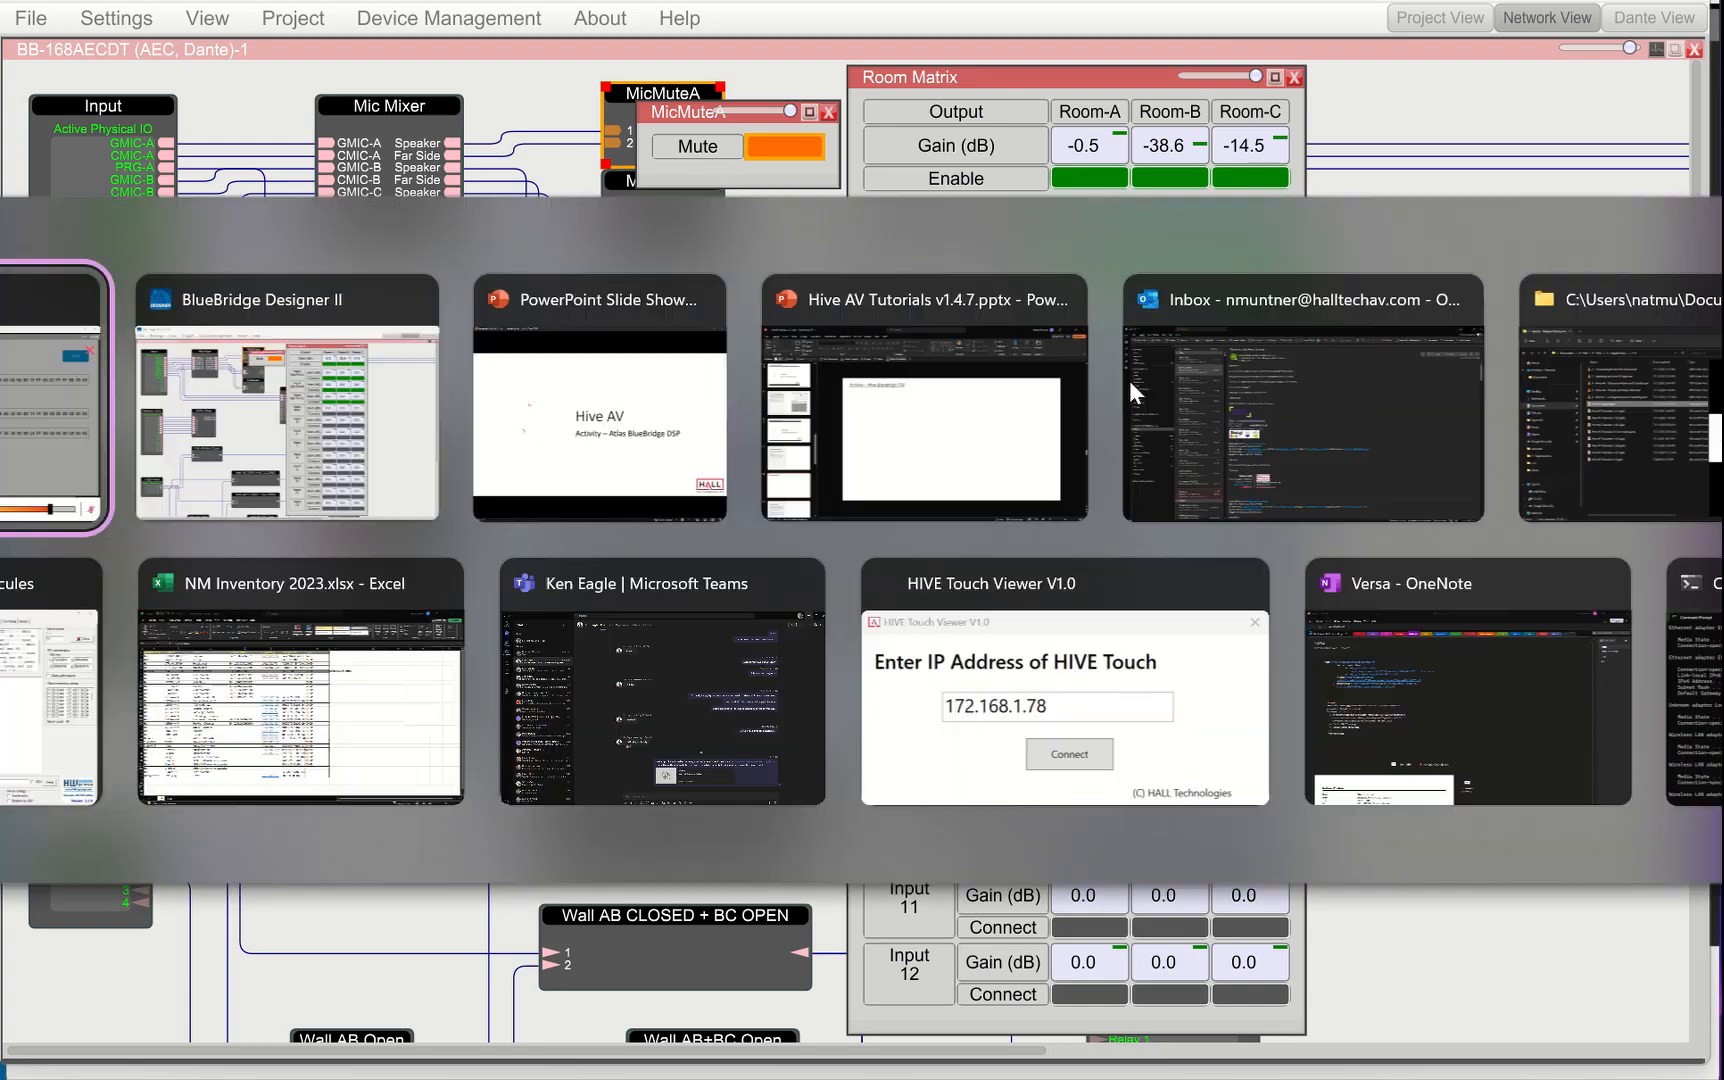
{"action": "left_click", "coordinate": [1666, 998]}
{"action": "key", "text": "alt+Tab"}
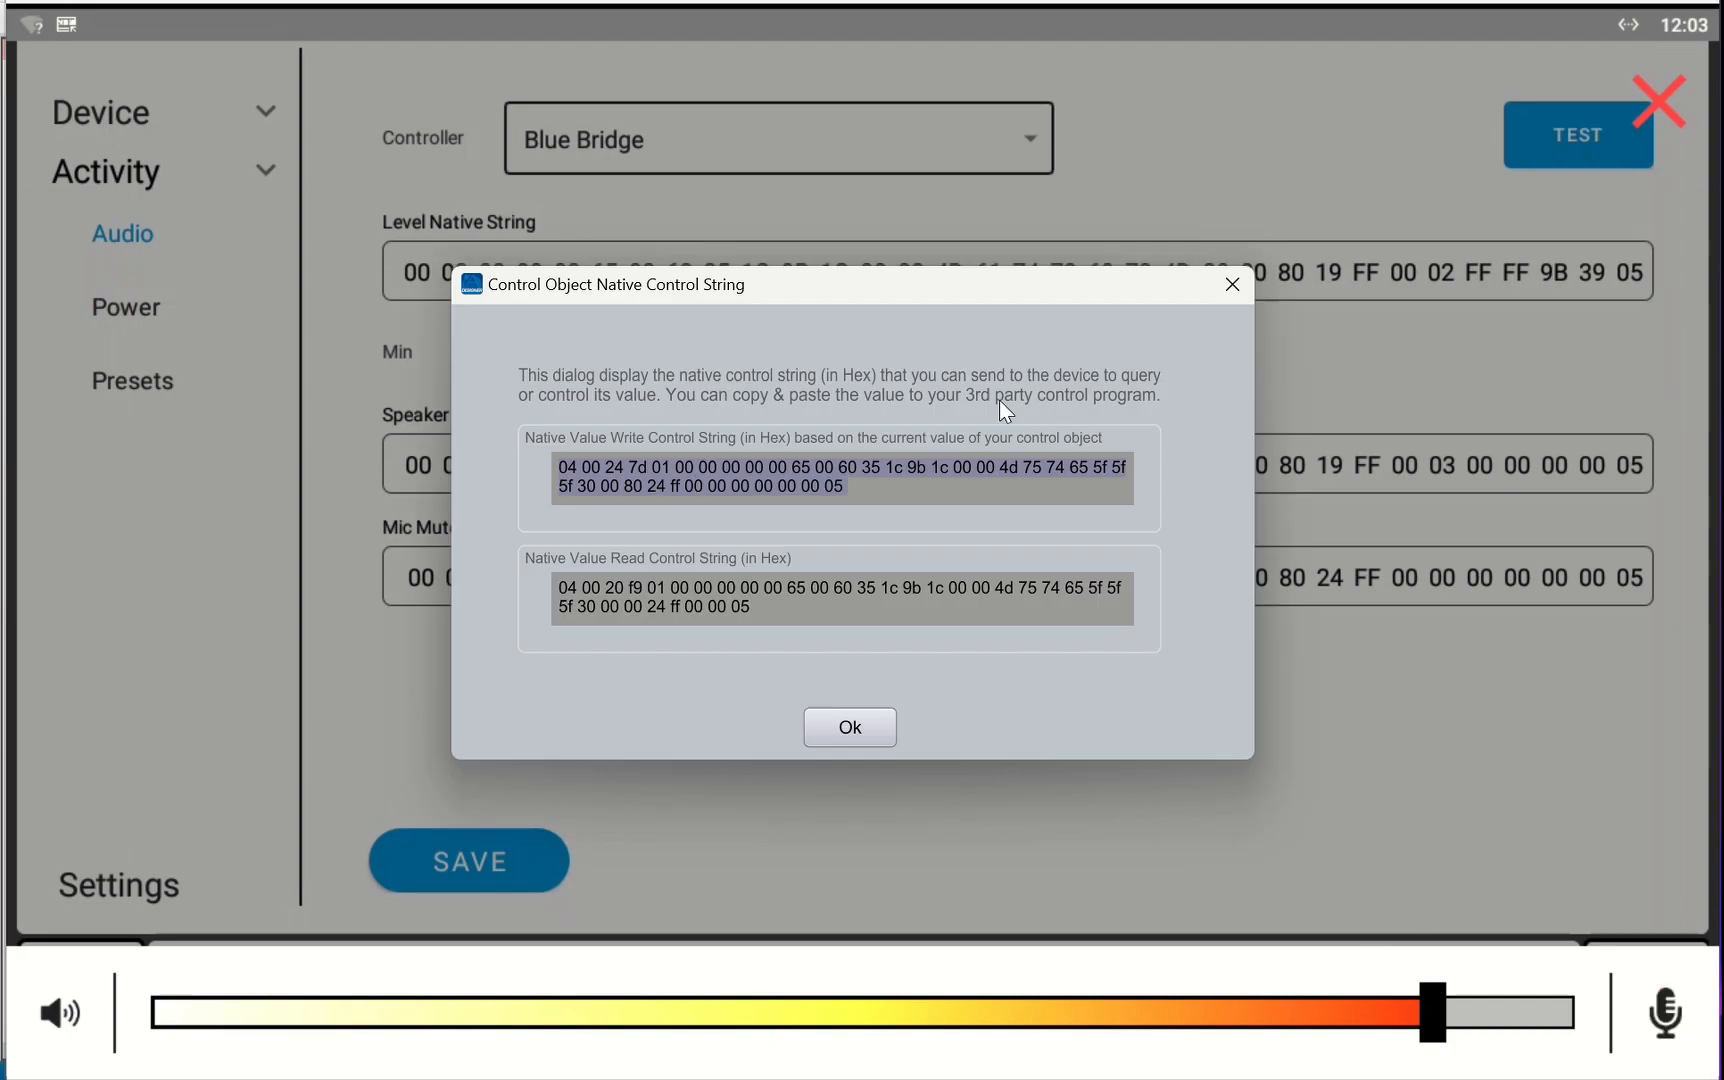
{"action": "left_click", "coordinate": [850, 727]}
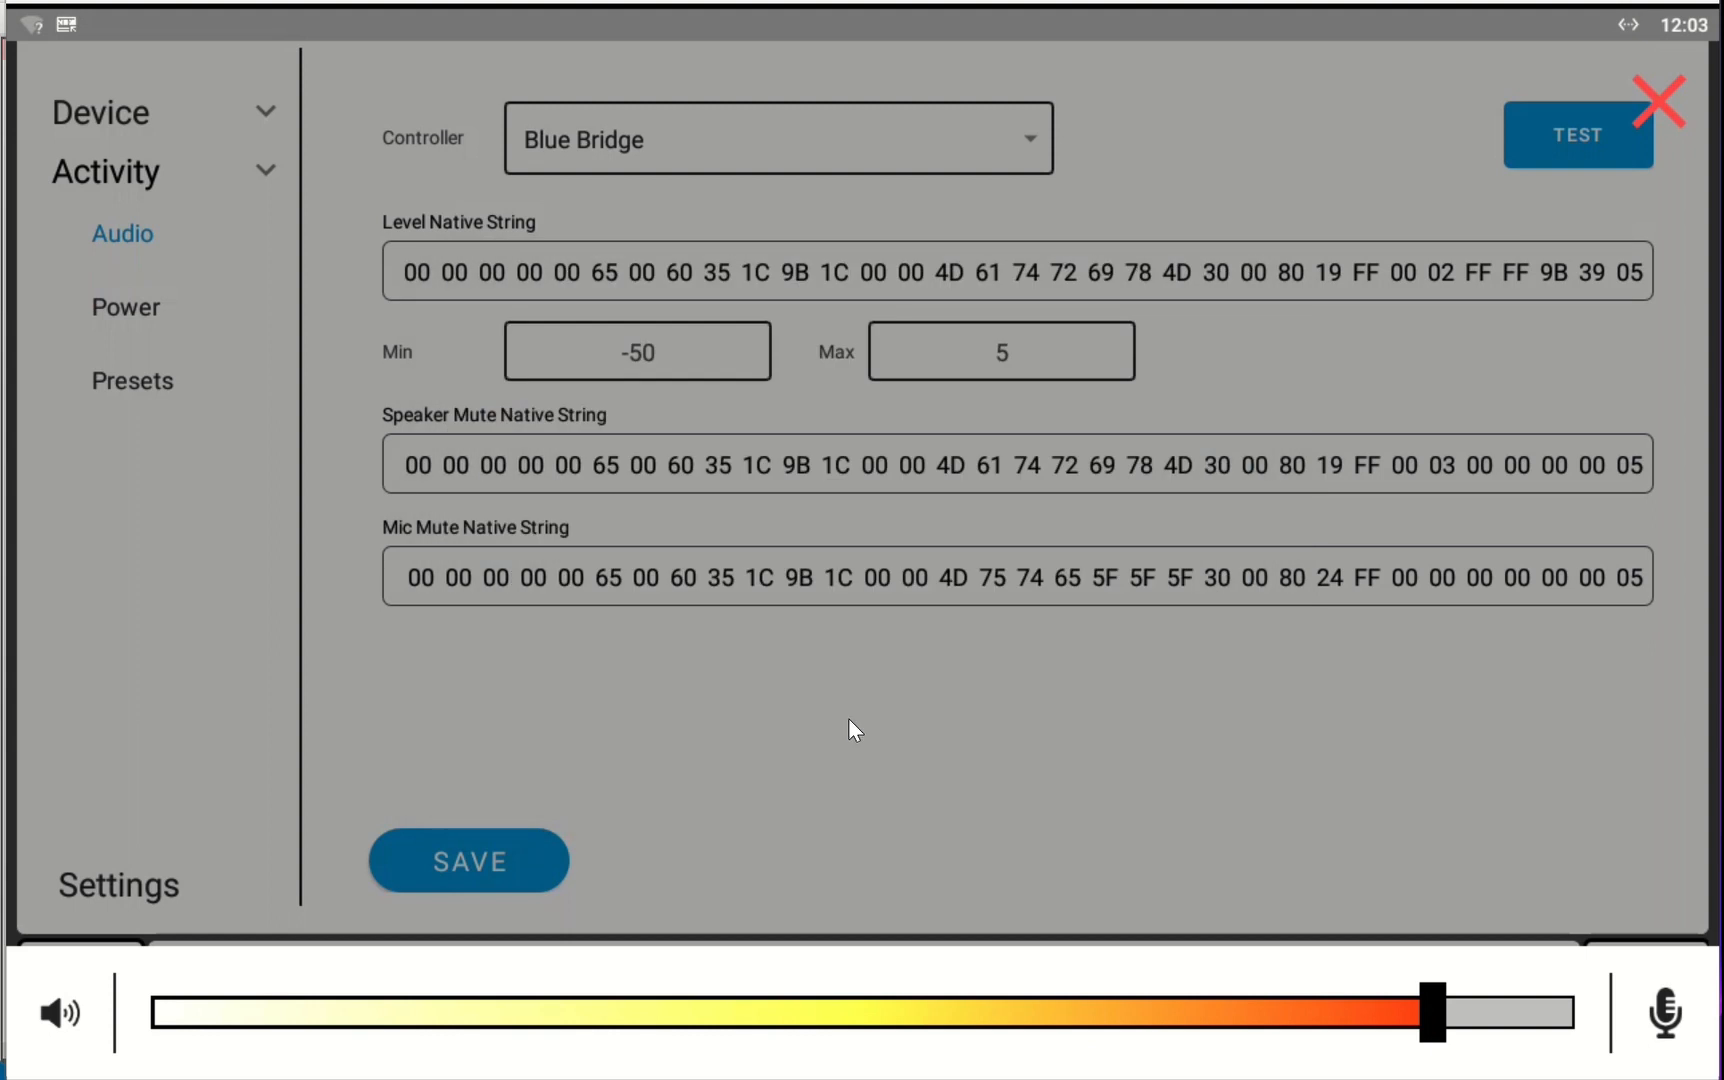
Test speaker mute on and off from the test panel while checking Room-A's Enable in BlueBridge, then close the test panel
{"action": "key", "text": "alt+Tab"}
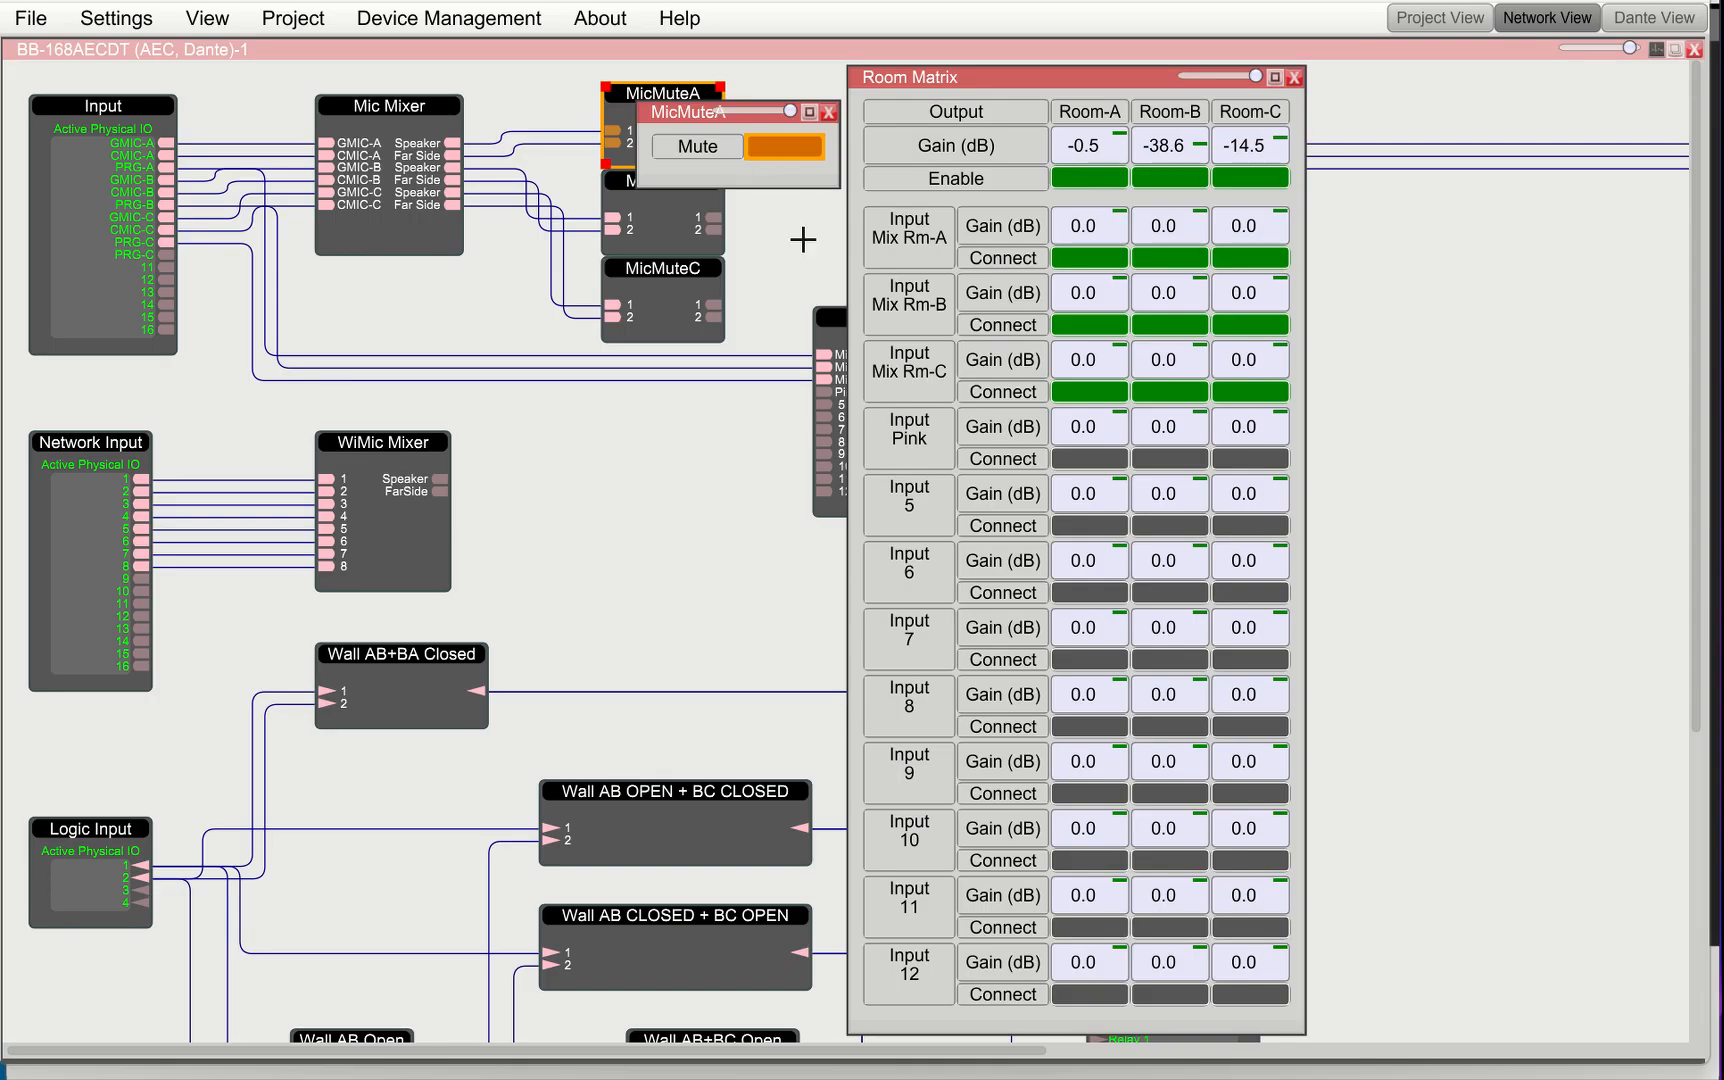
{"action": "left_click", "coordinate": [764, 146]}
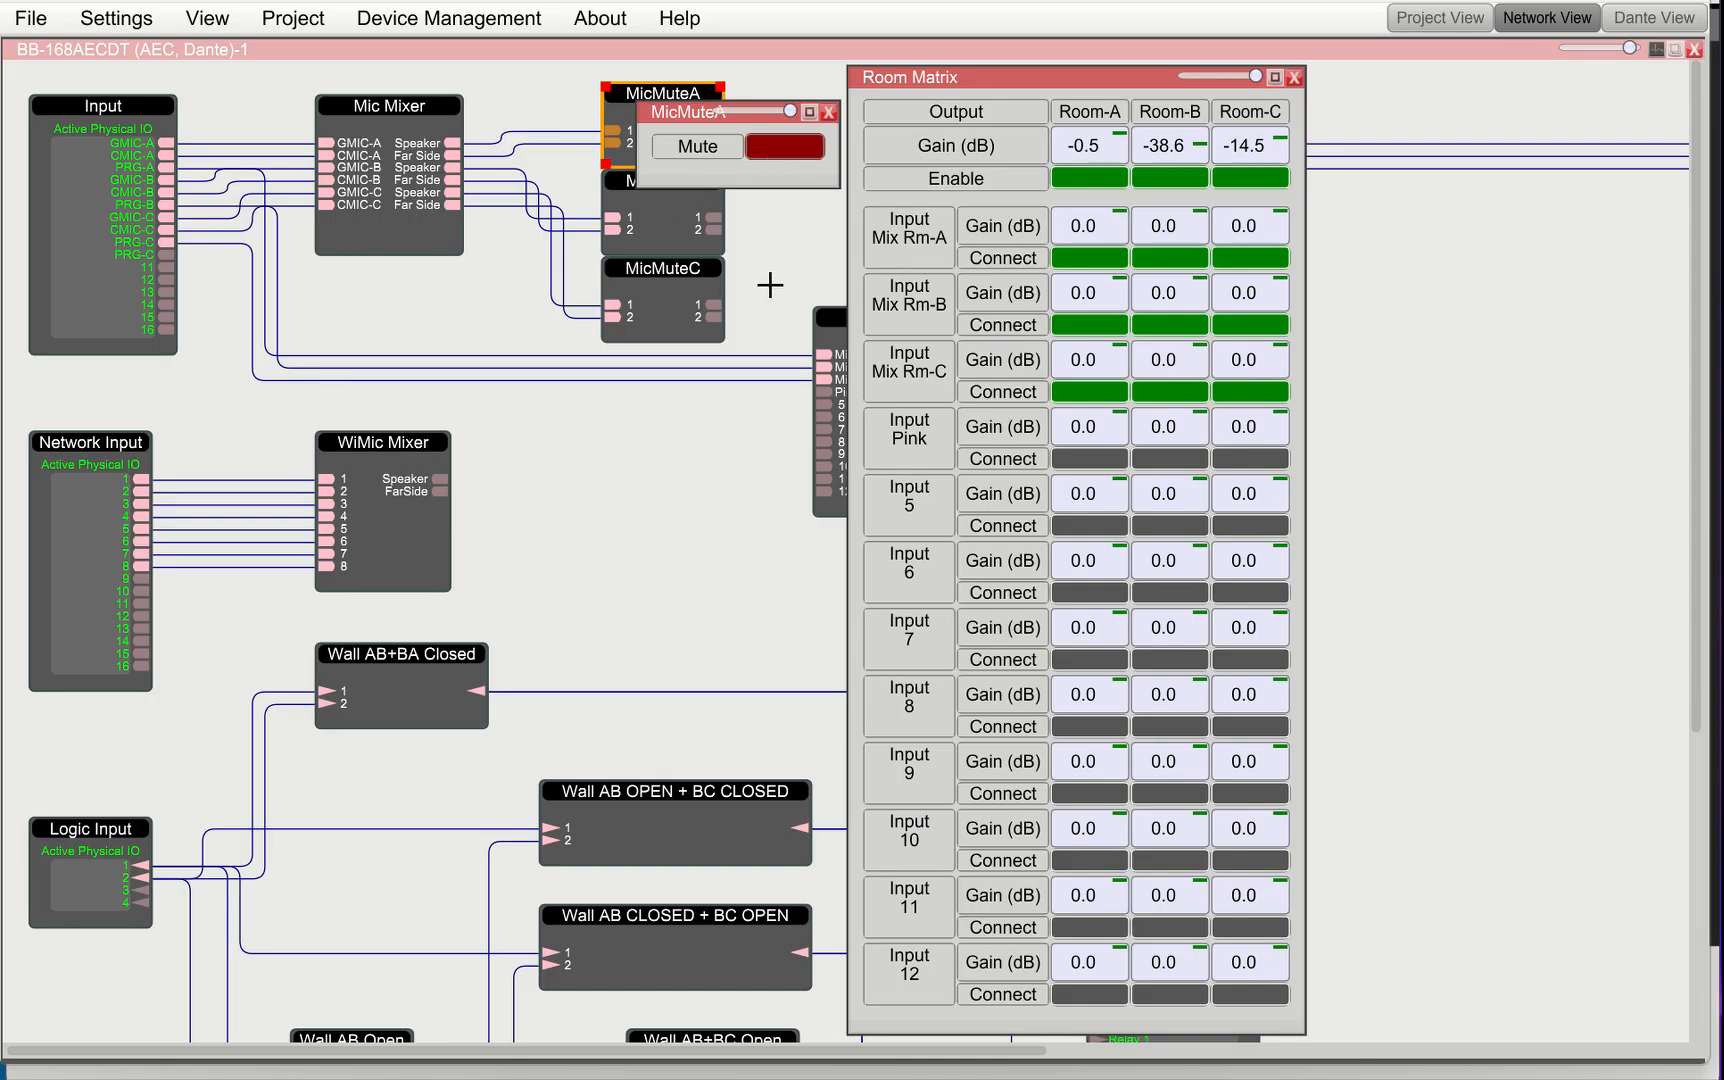
{"action": "key", "text": "alt+Tab"}
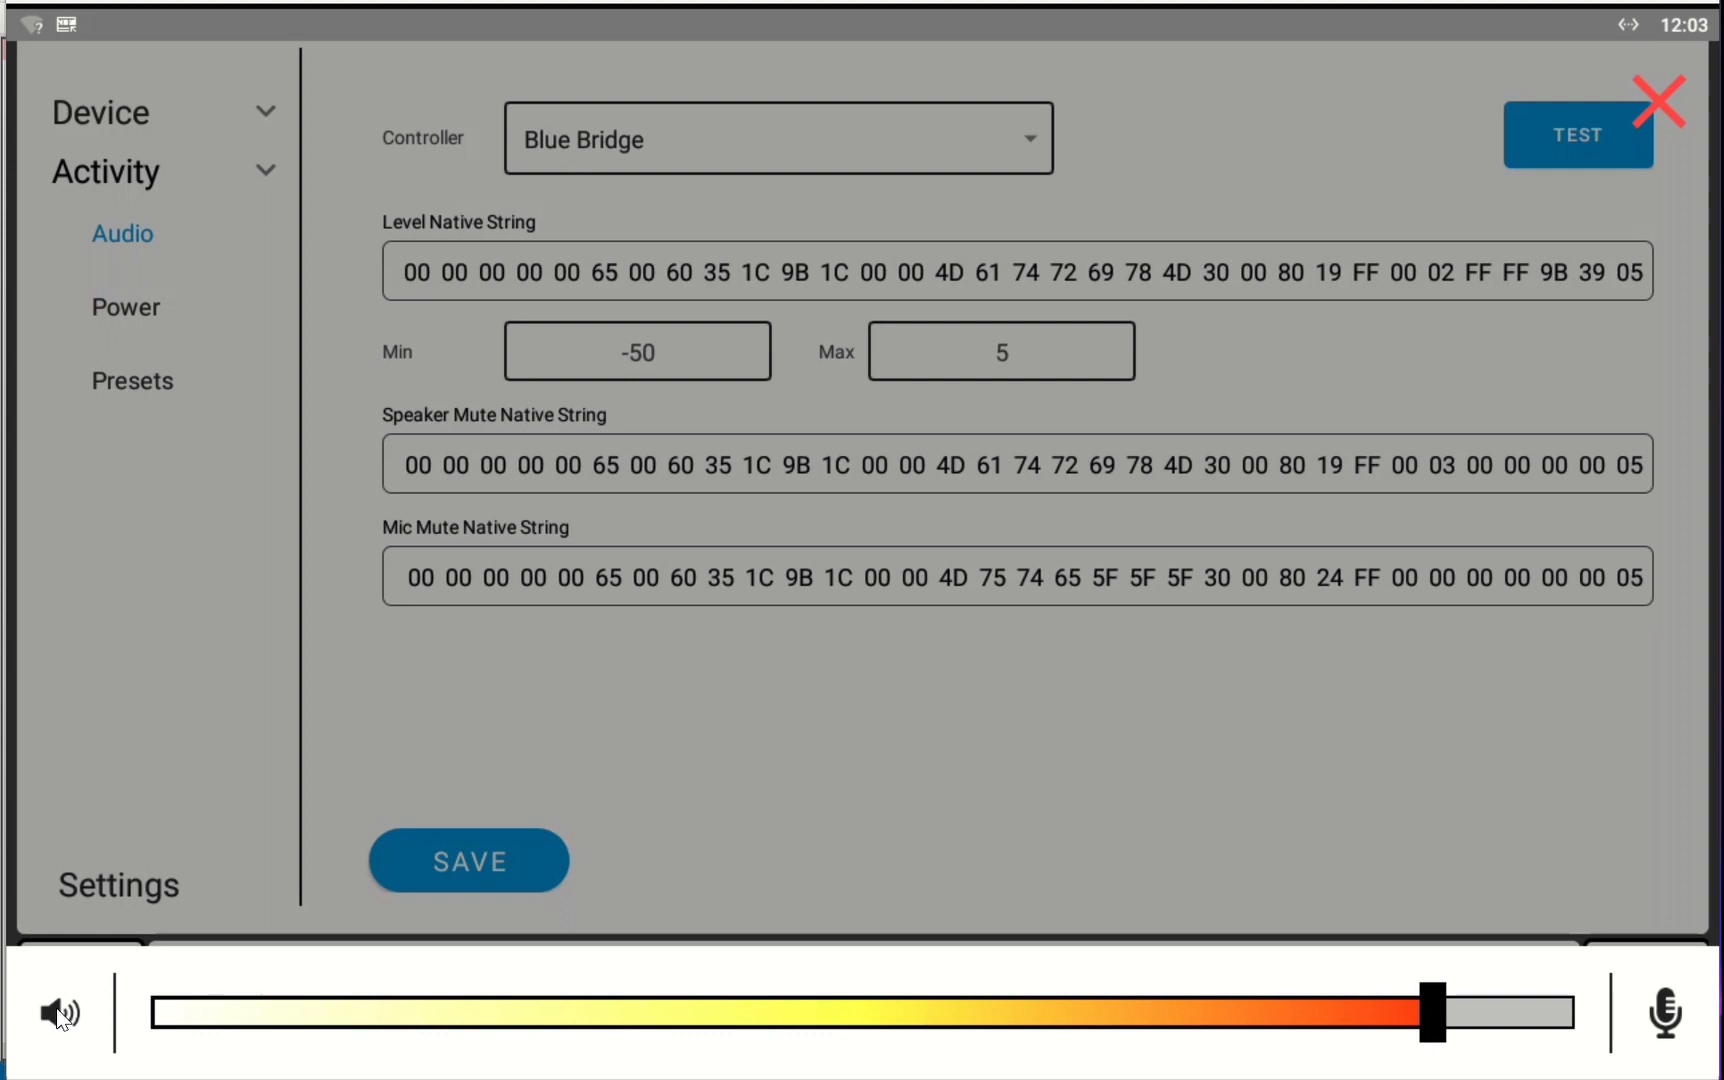
{"action": "left_click", "coordinate": [59, 1005]}
{"action": "key", "text": "alt+Tab"}
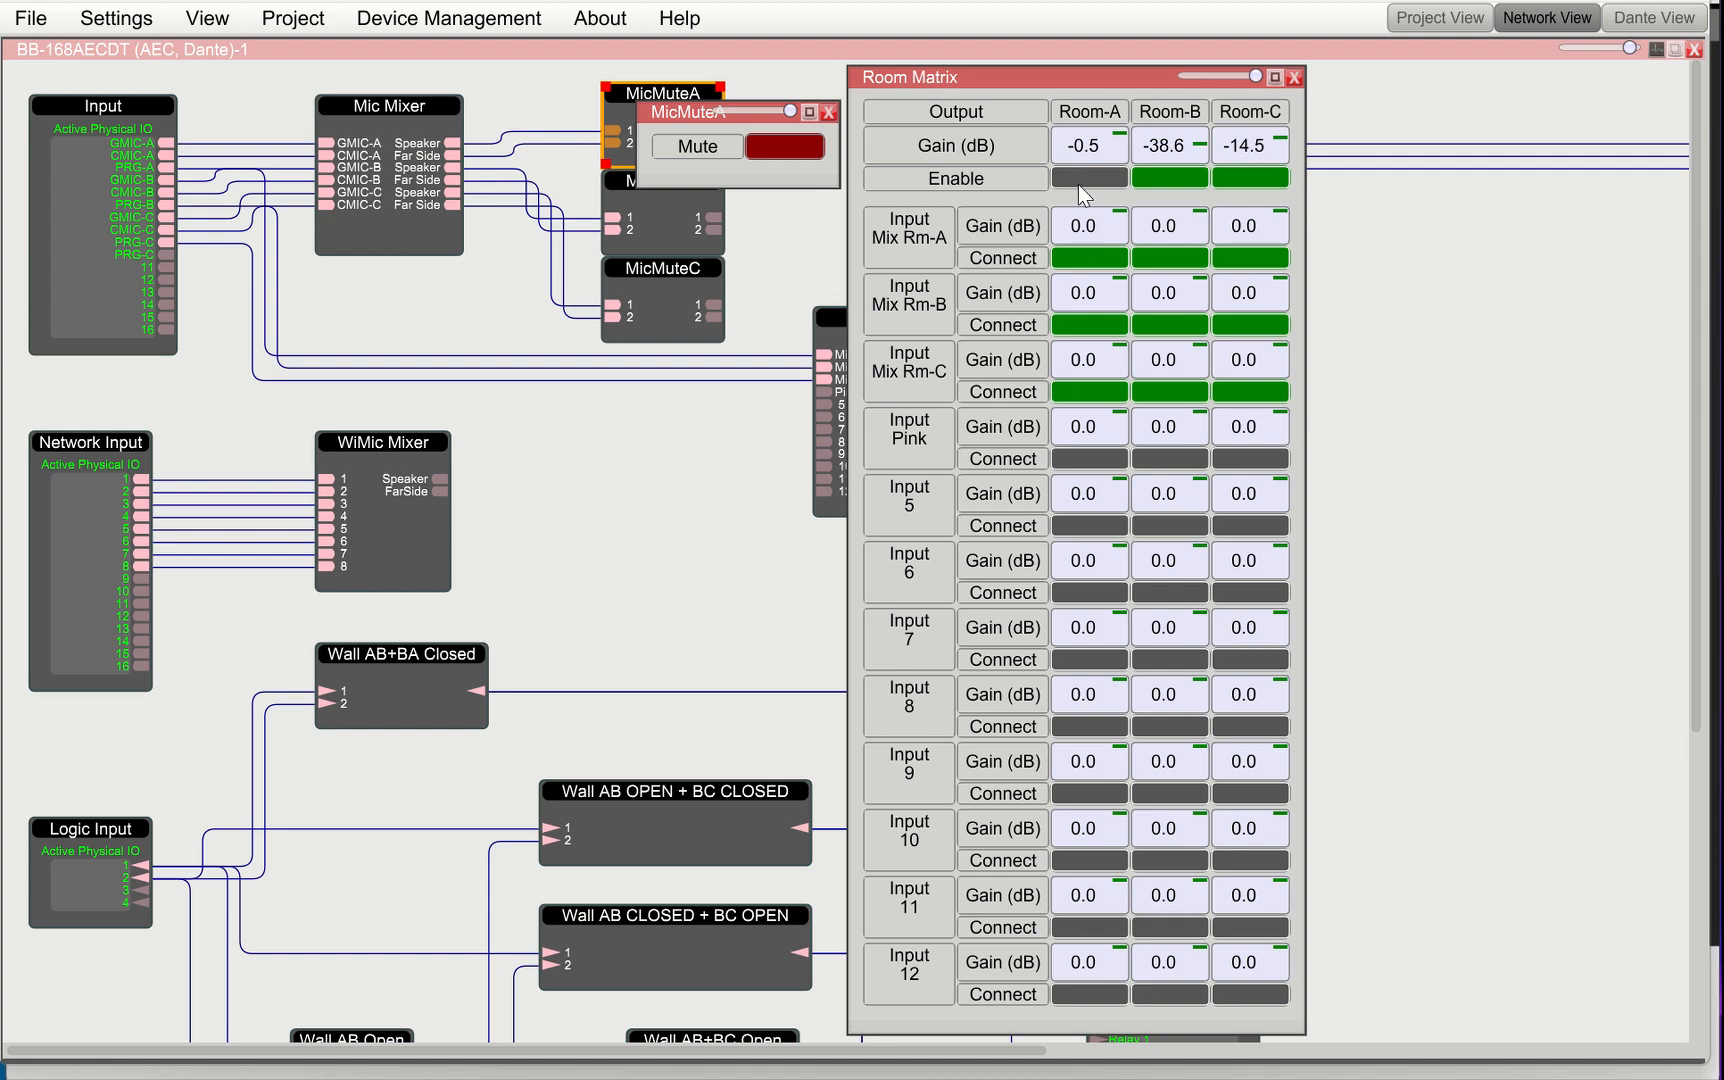
{"action": "key", "text": "alt+Tab"}
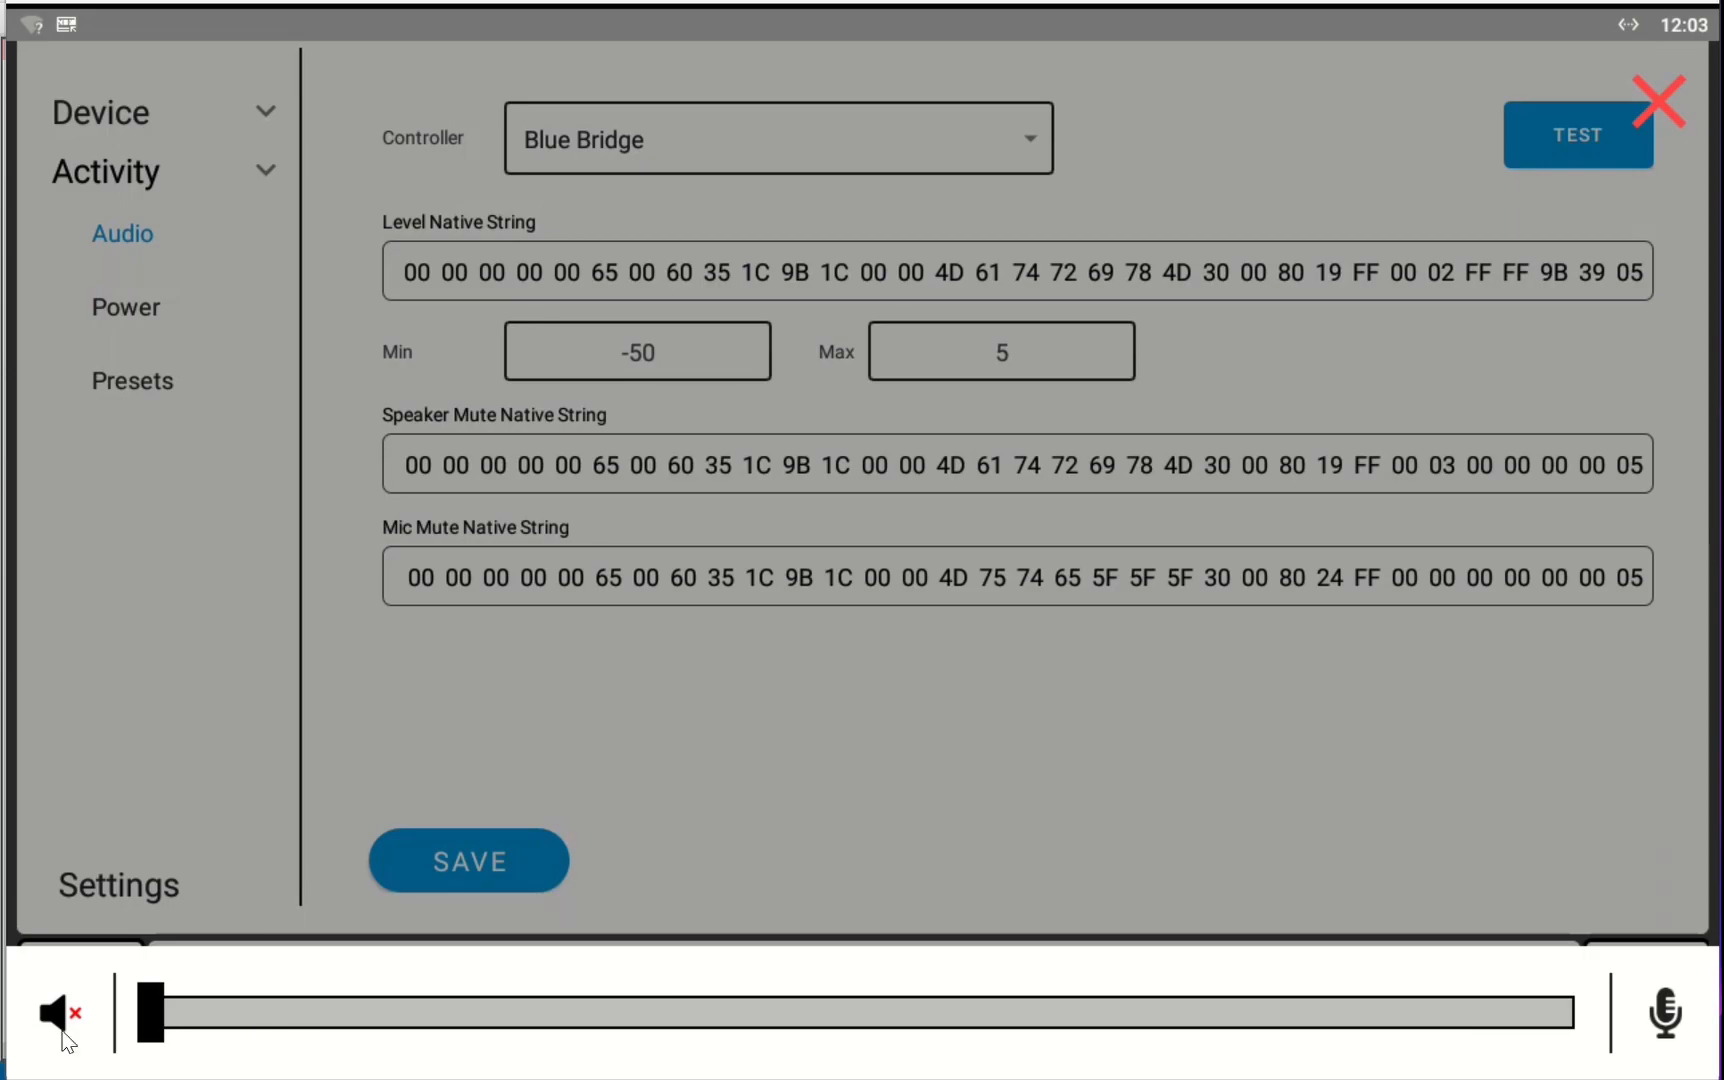
{"action": "left_click", "coordinate": [58, 1012]}
{"action": "key", "text": "alt+Tab"}
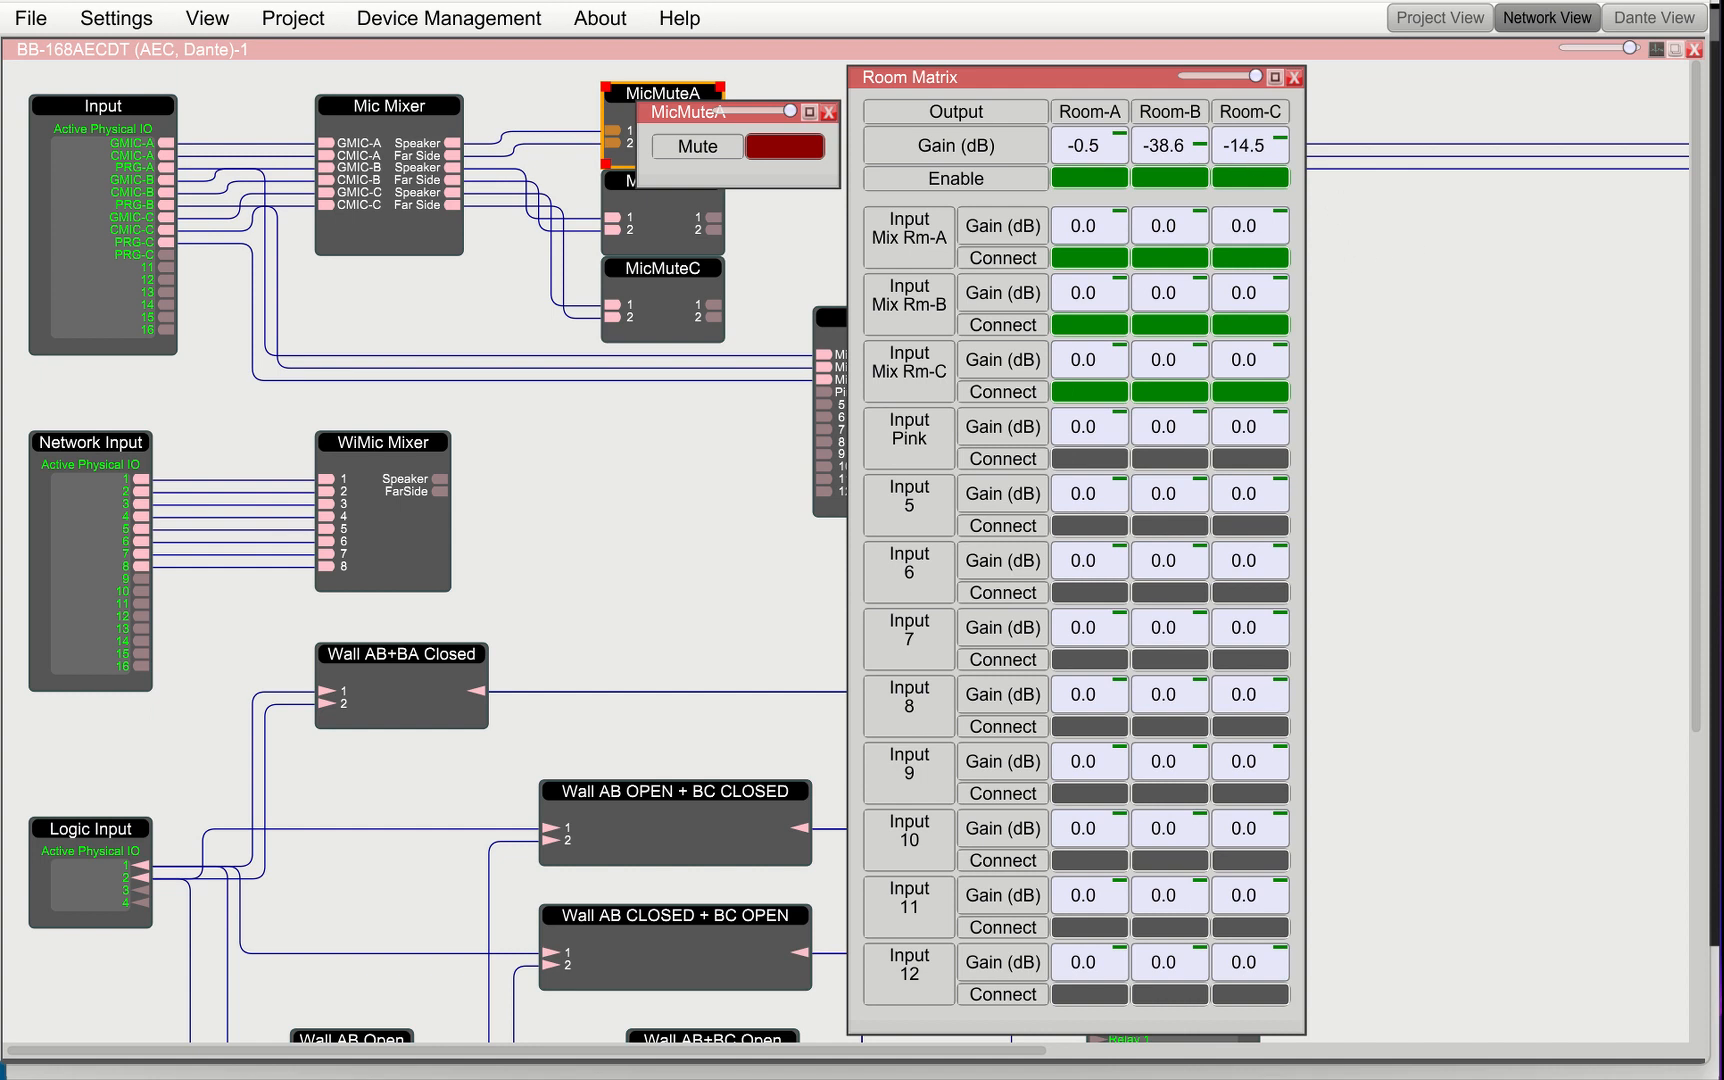
{"action": "key", "text": "alt+Tab"}
{"action": "left_click", "coordinate": [1664, 92]}
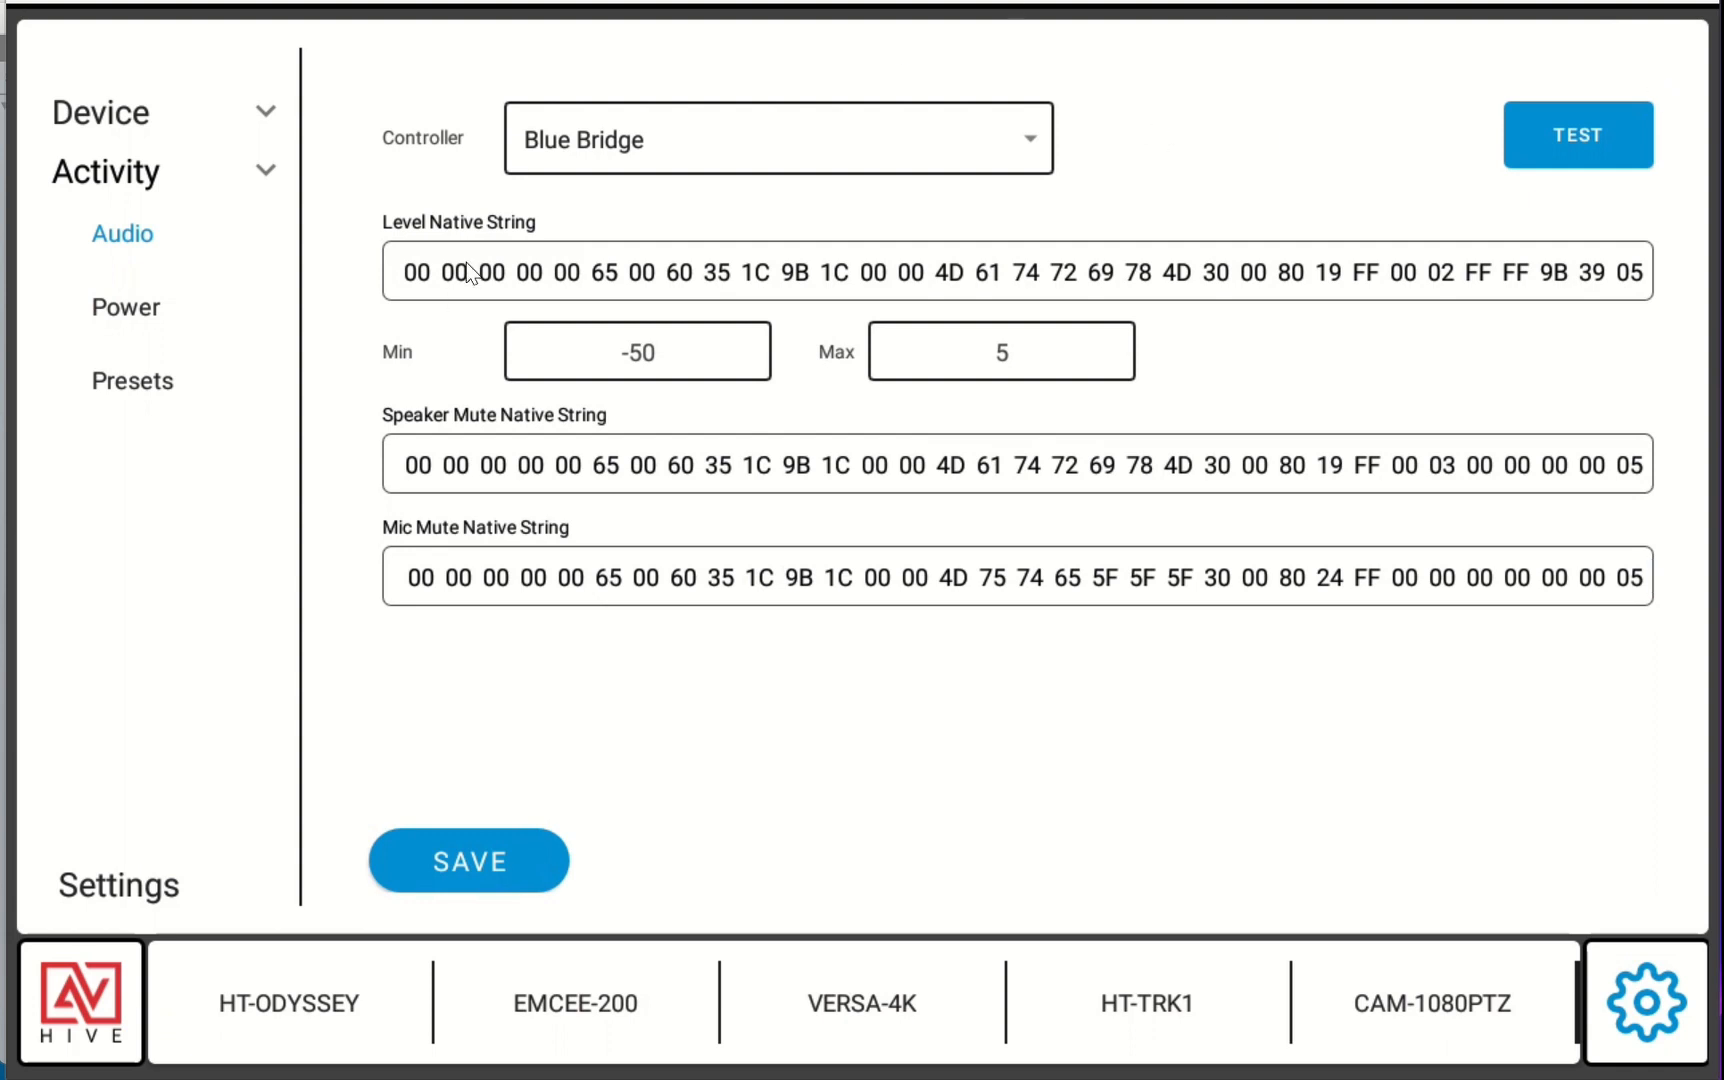
Open the Power On activity, add a second command, then delete it and go back
{"action": "left_click", "coordinate": [131, 315]}
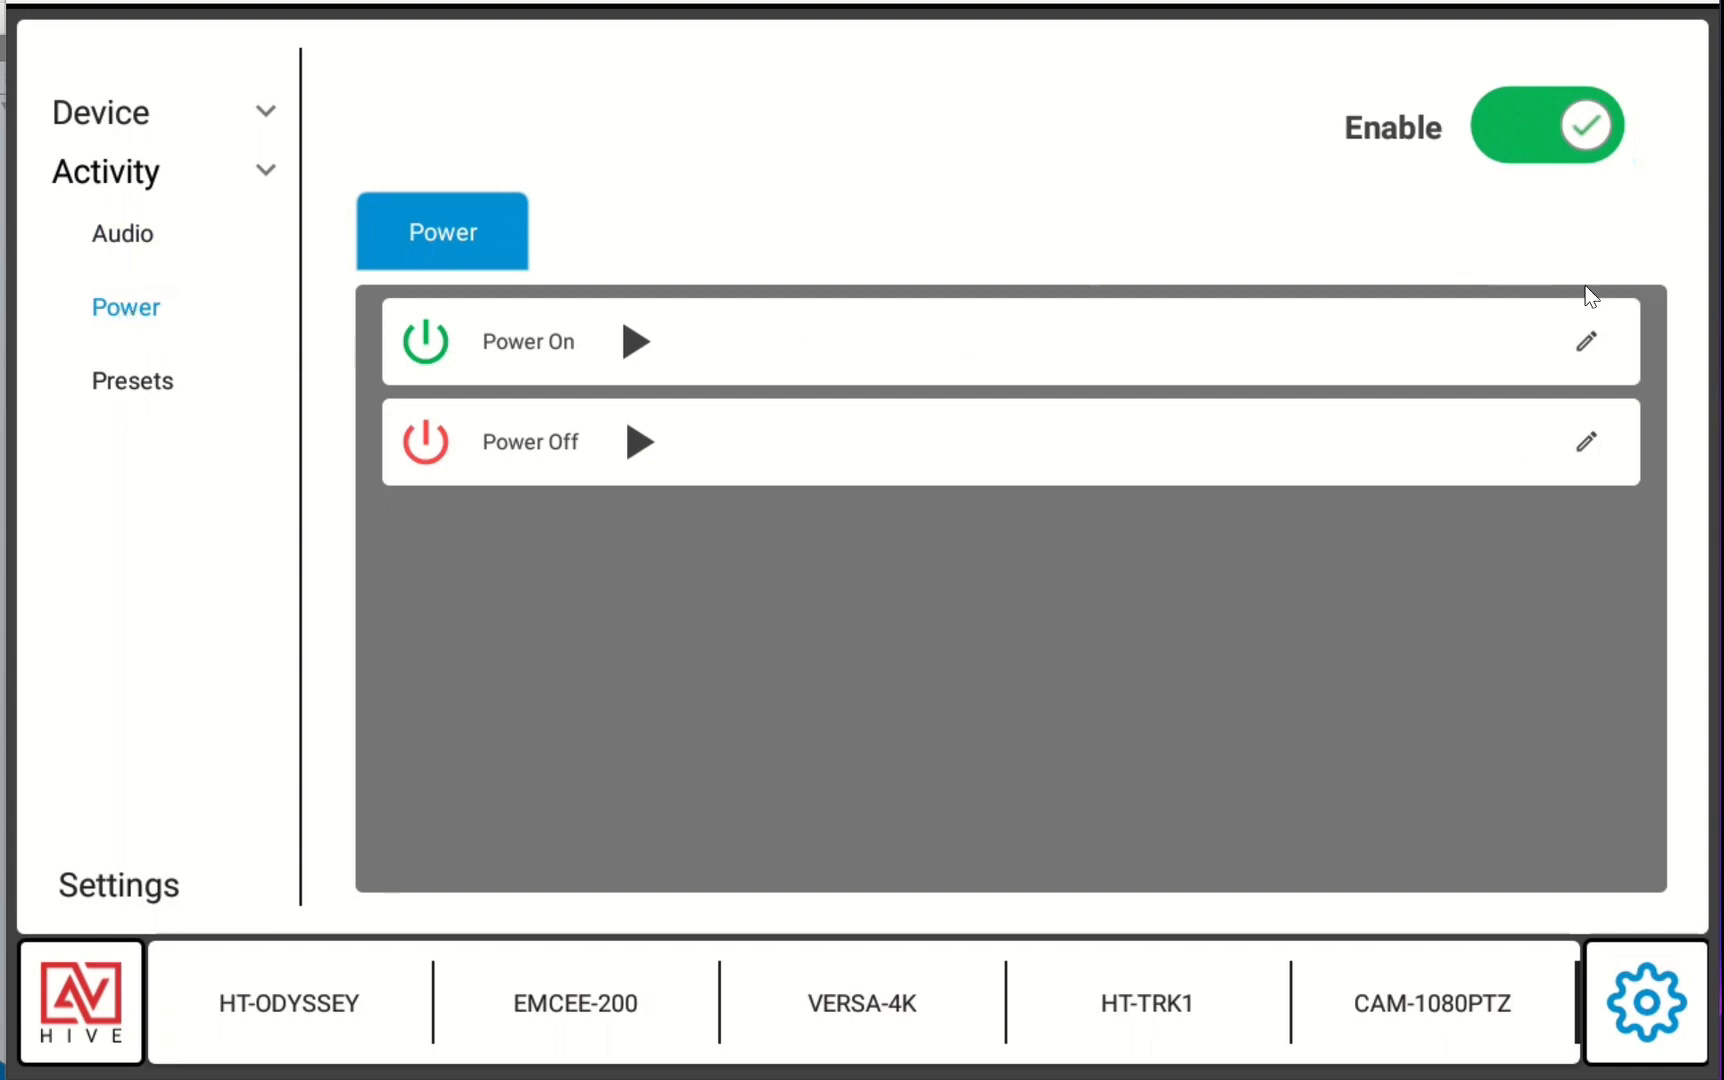
{"action": "left_click", "coordinate": [1586, 343]}
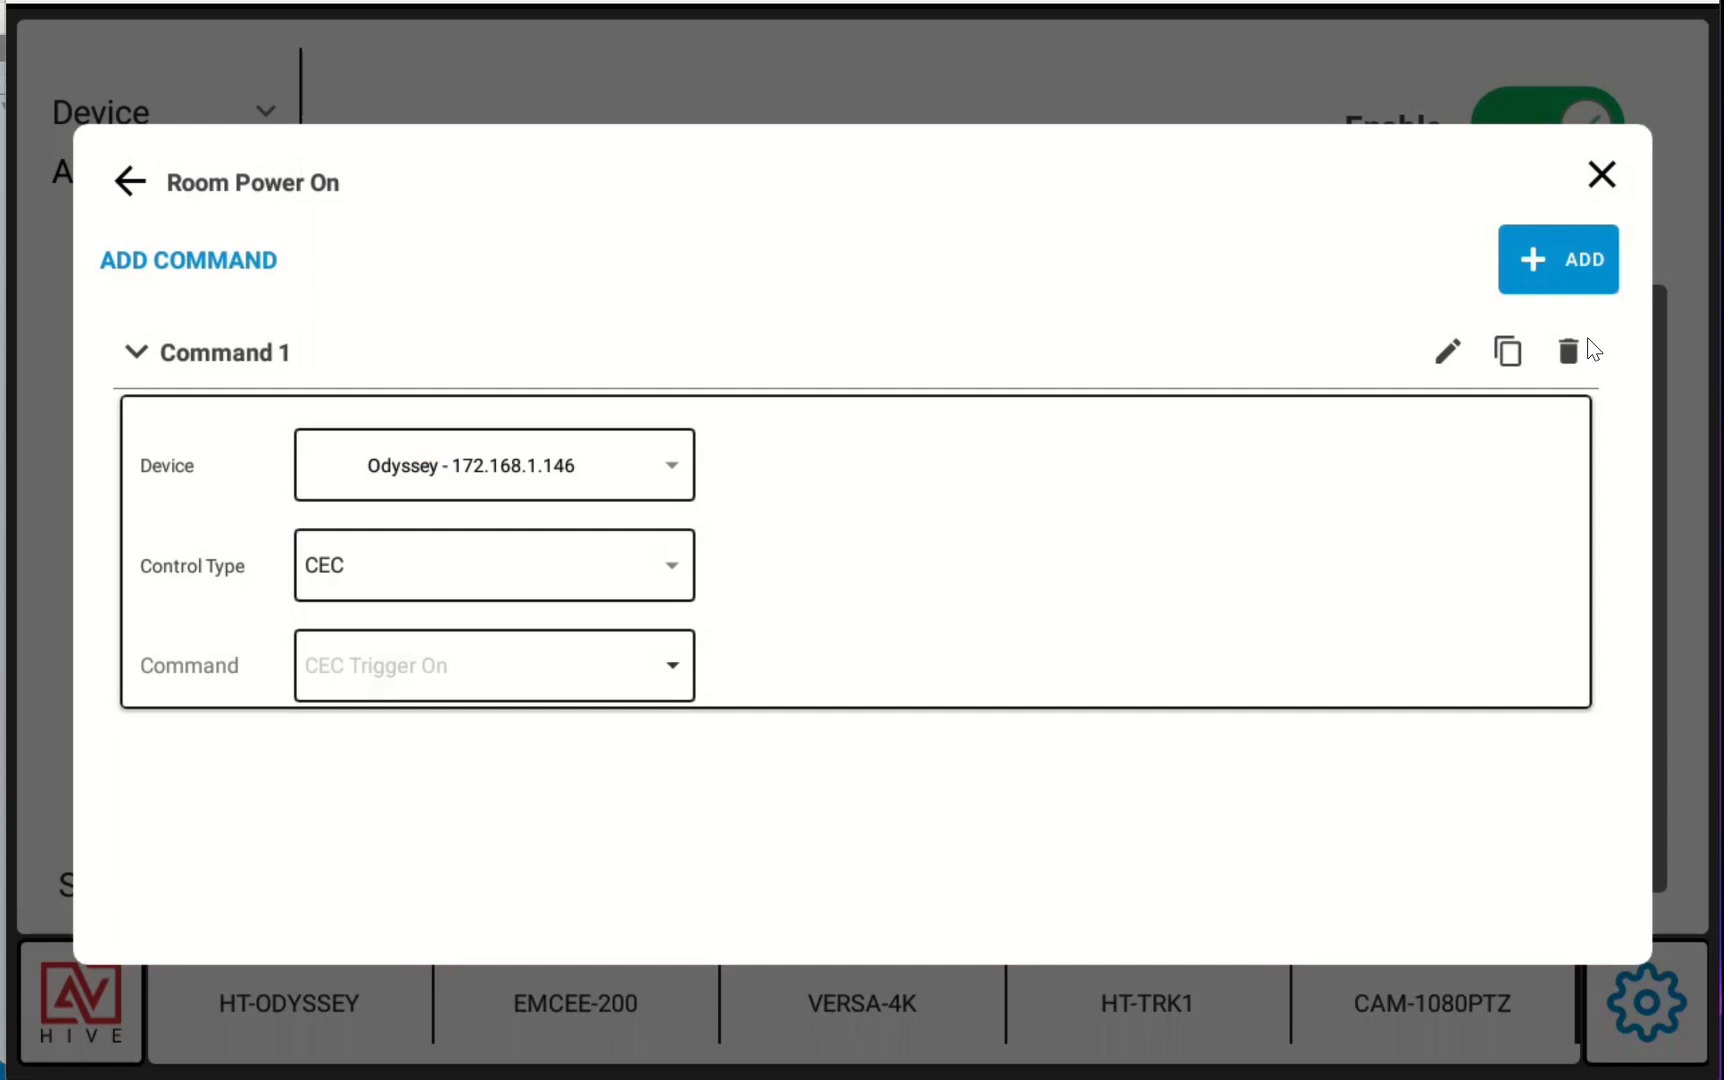
{"action": "left_click", "coordinate": [1543, 282]}
{"action": "left_click", "coordinate": [530, 884]}
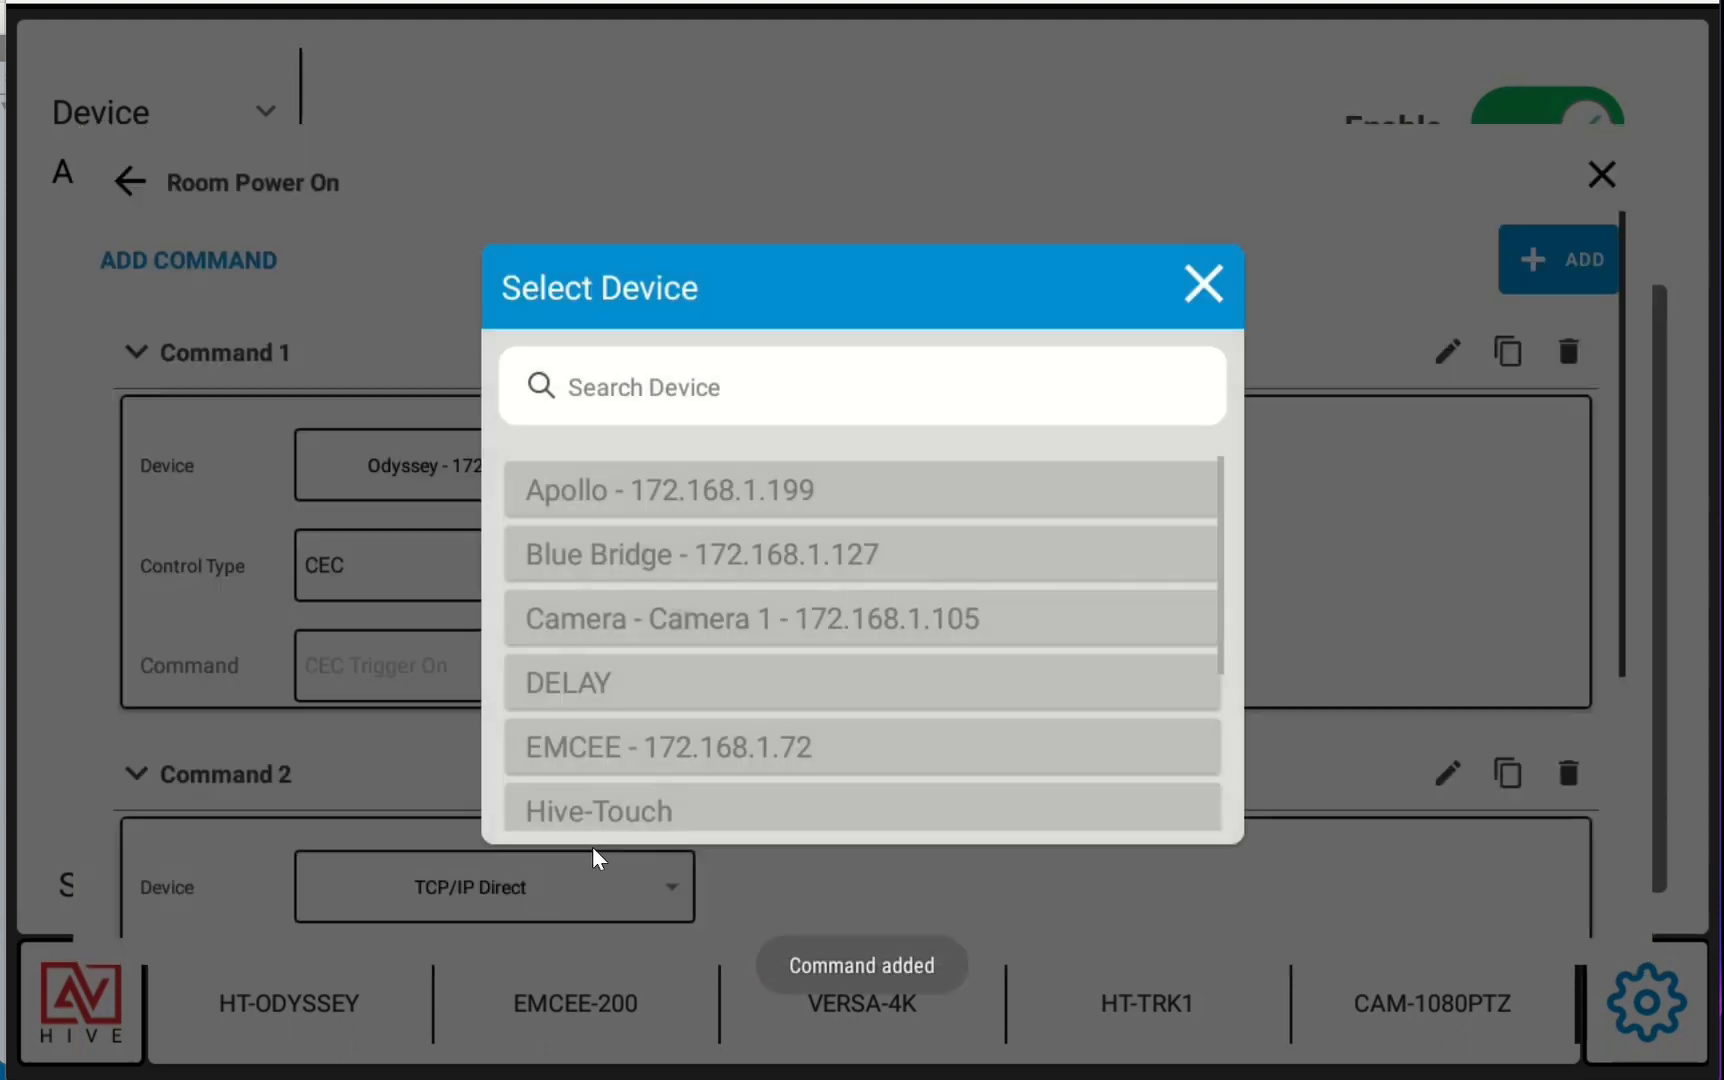
{"action": "left_click", "coordinate": [1203, 288]}
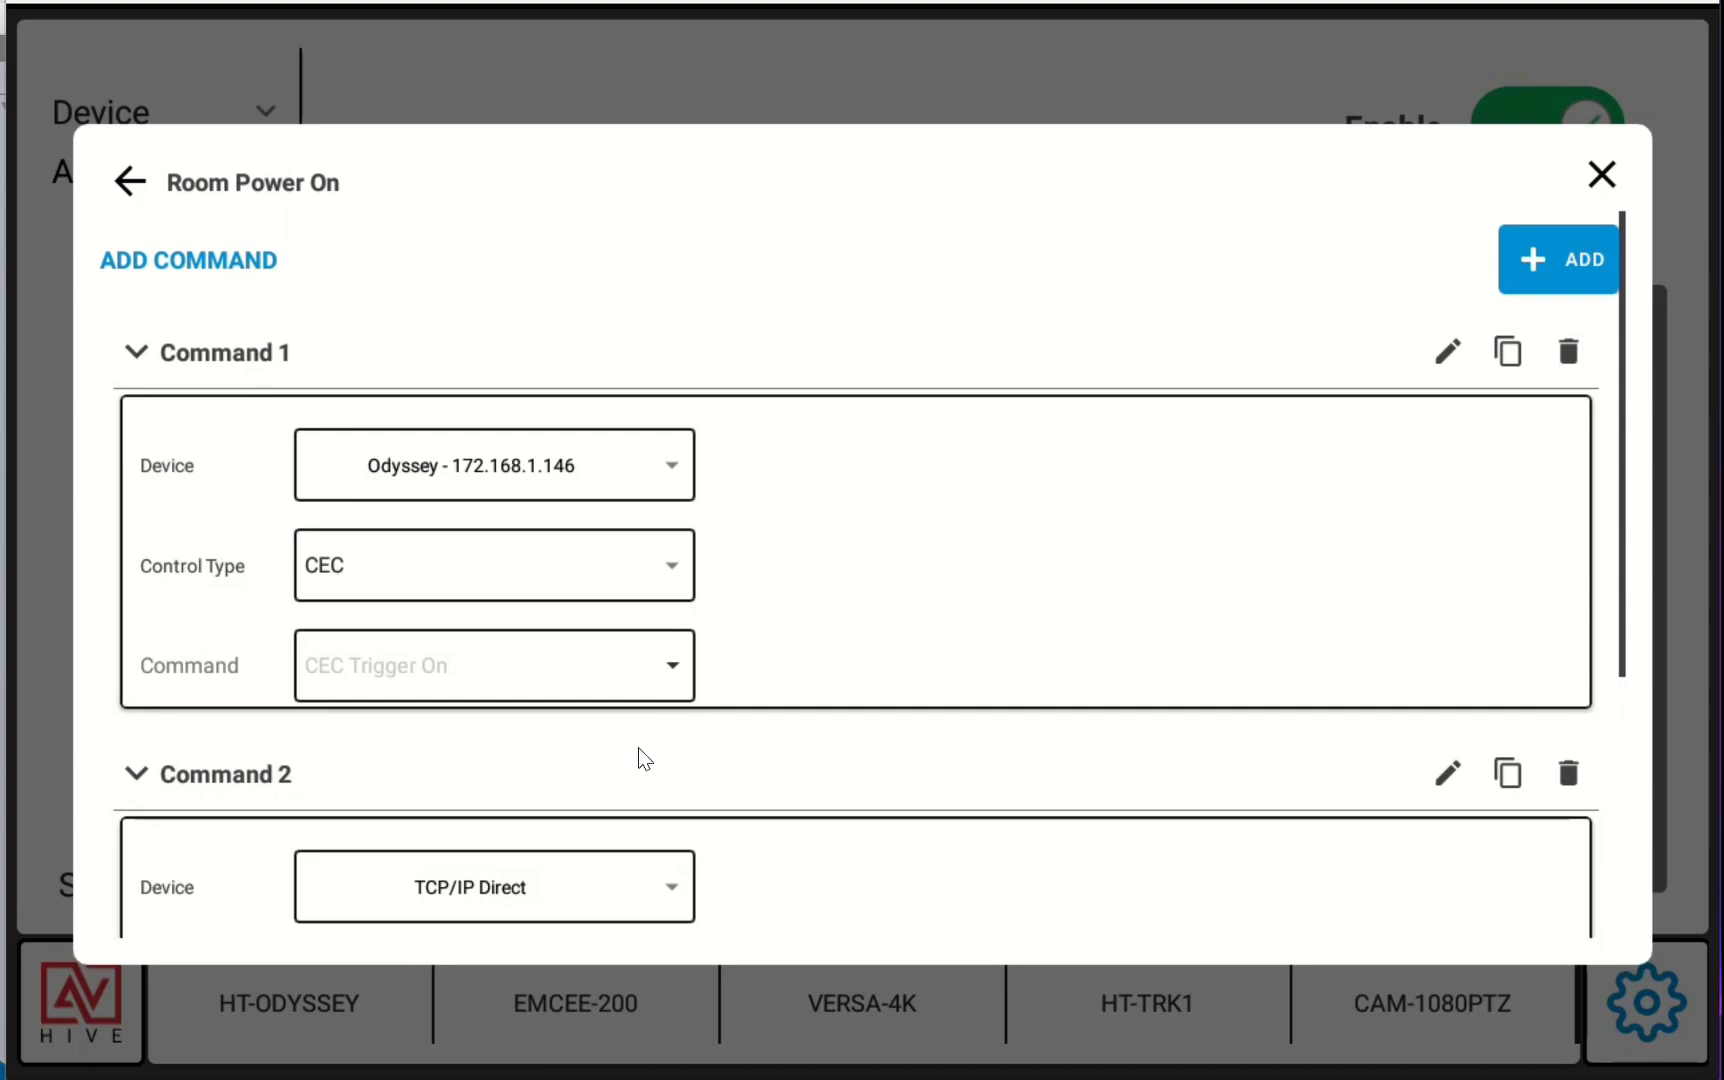
{"action": "left_click", "coordinate": [1568, 773]}
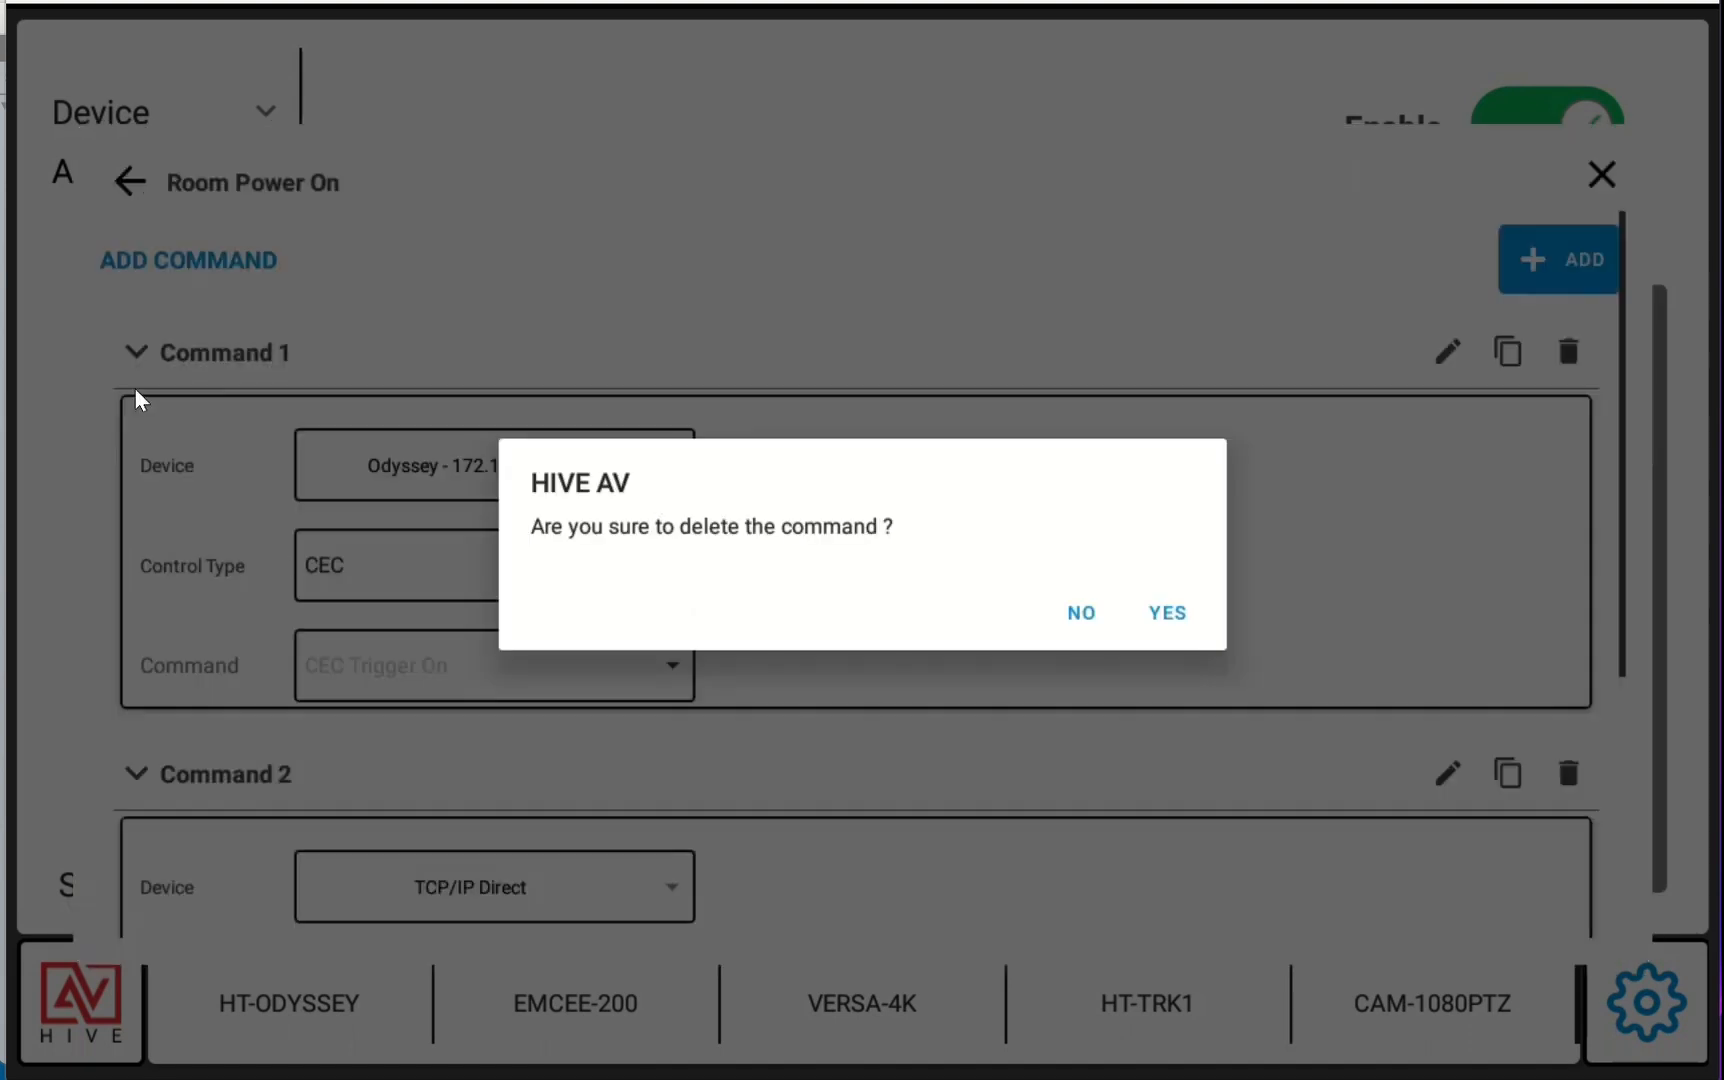
{"action": "left_click", "coordinate": [1168, 614]}
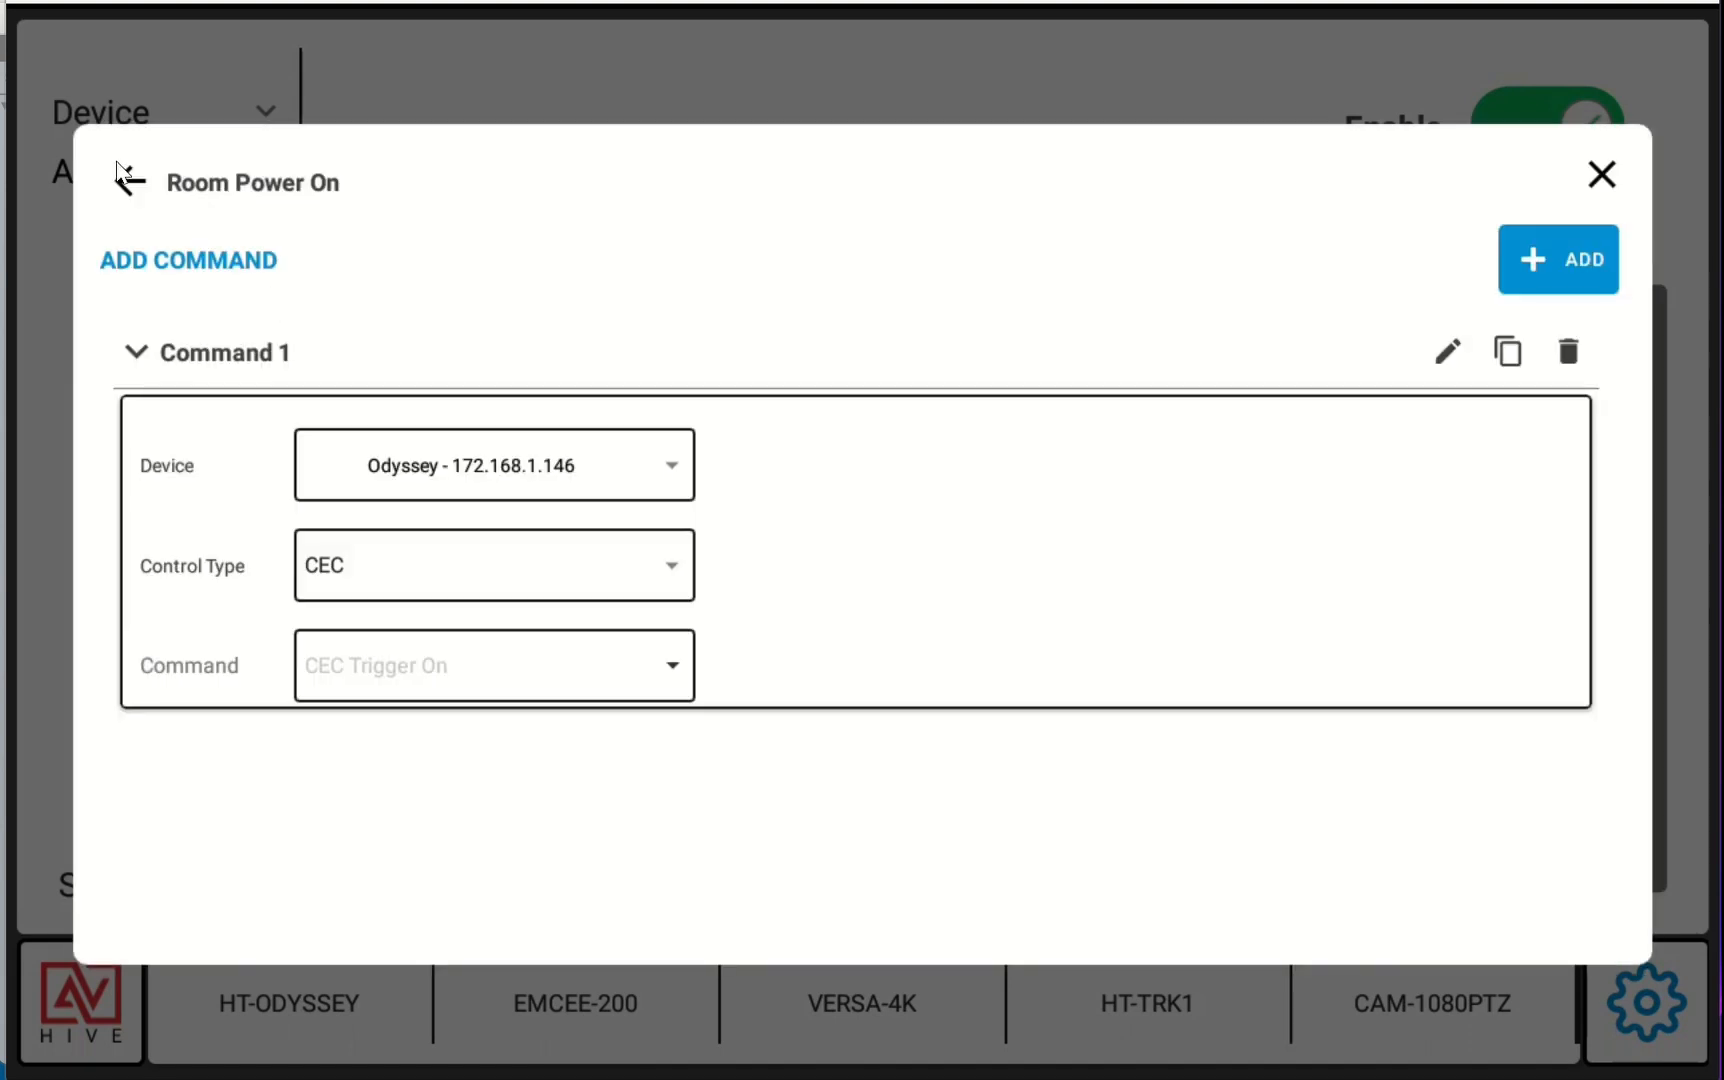
{"action": "left_click", "coordinate": [122, 172]}
Add a new preset under Presets and name it Room Combine
{"action": "left_click", "coordinate": [147, 385]}
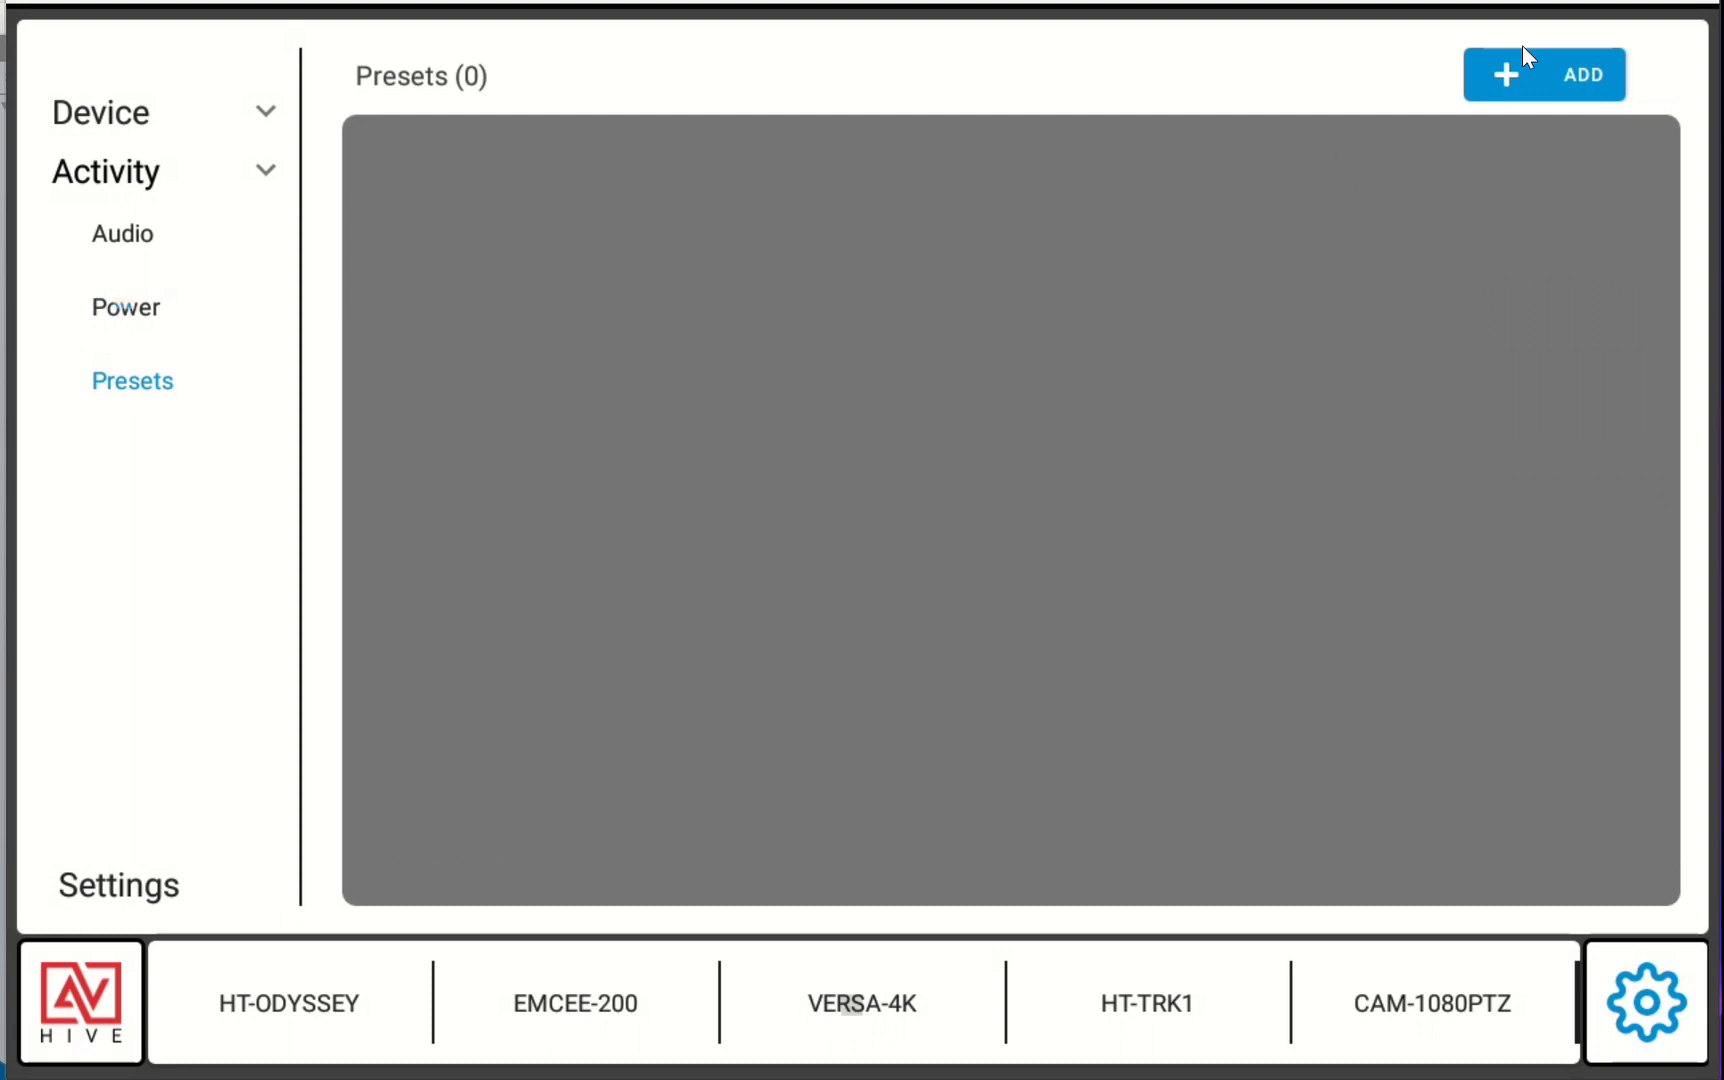
{"action": "left_click", "coordinate": [1553, 66]}
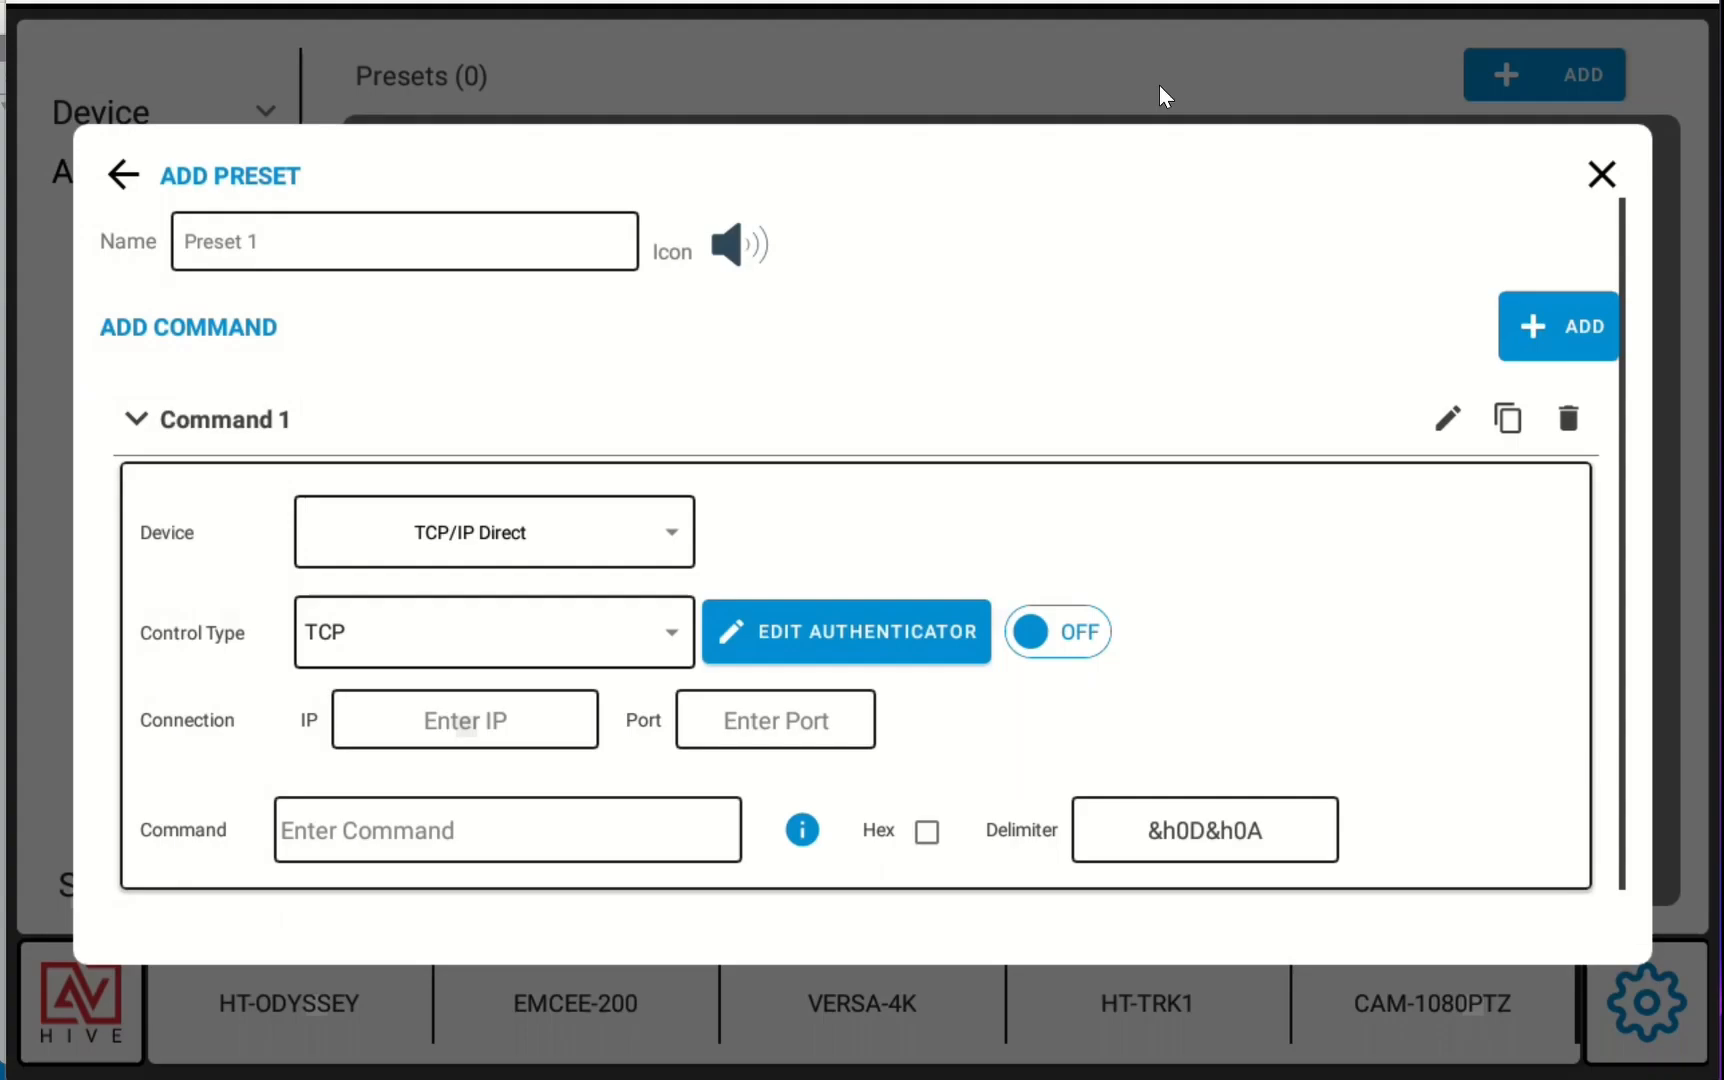
{"action": "left_click", "coordinate": [331, 244]}
{"action": "key", "text": "BackSpace"}
{"action": "key", "text": "BackSpace"}
{"action": "key", "text": "BackSpace"}
{"action": "key", "text": "BackSpace"}
{"action": "key", "text": "BackSpace"}
{"action": "key", "text": "BackSpace"}
{"action": "key", "text": "BackSpace"}
{"action": "key", "text": "BackSpace"}
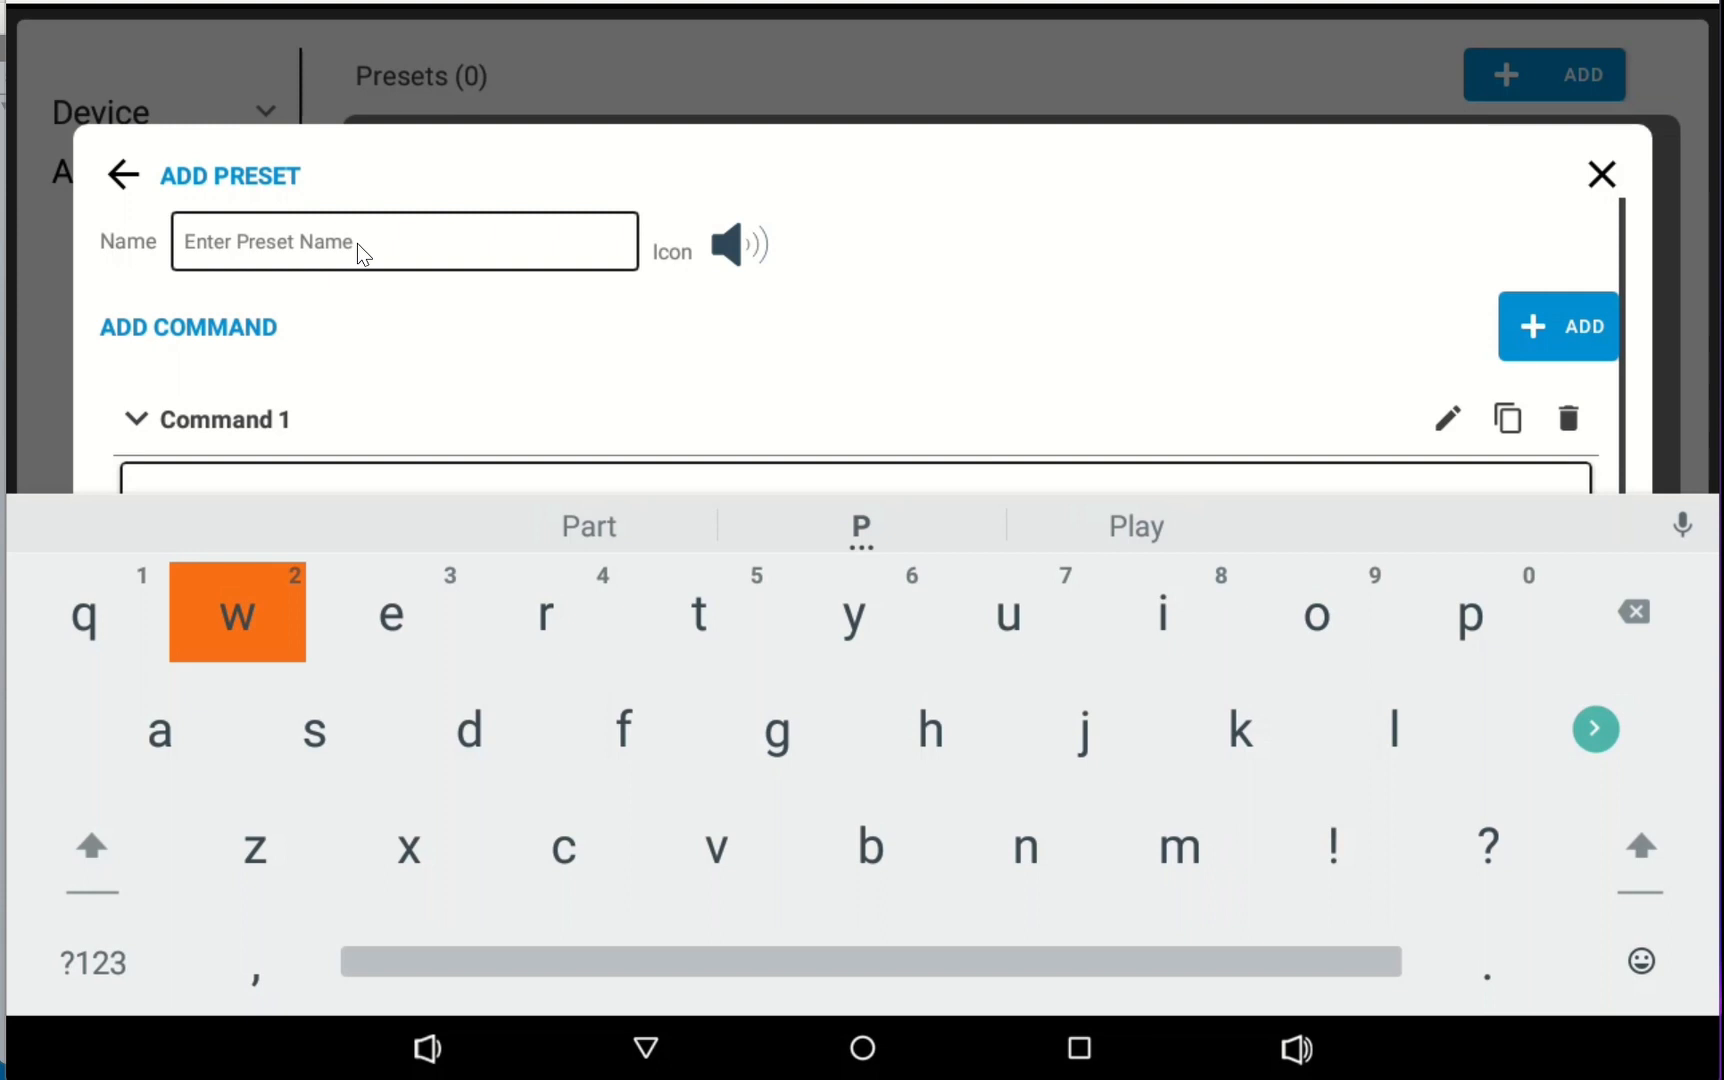
{"action": "type", "text": "Room Combine"}
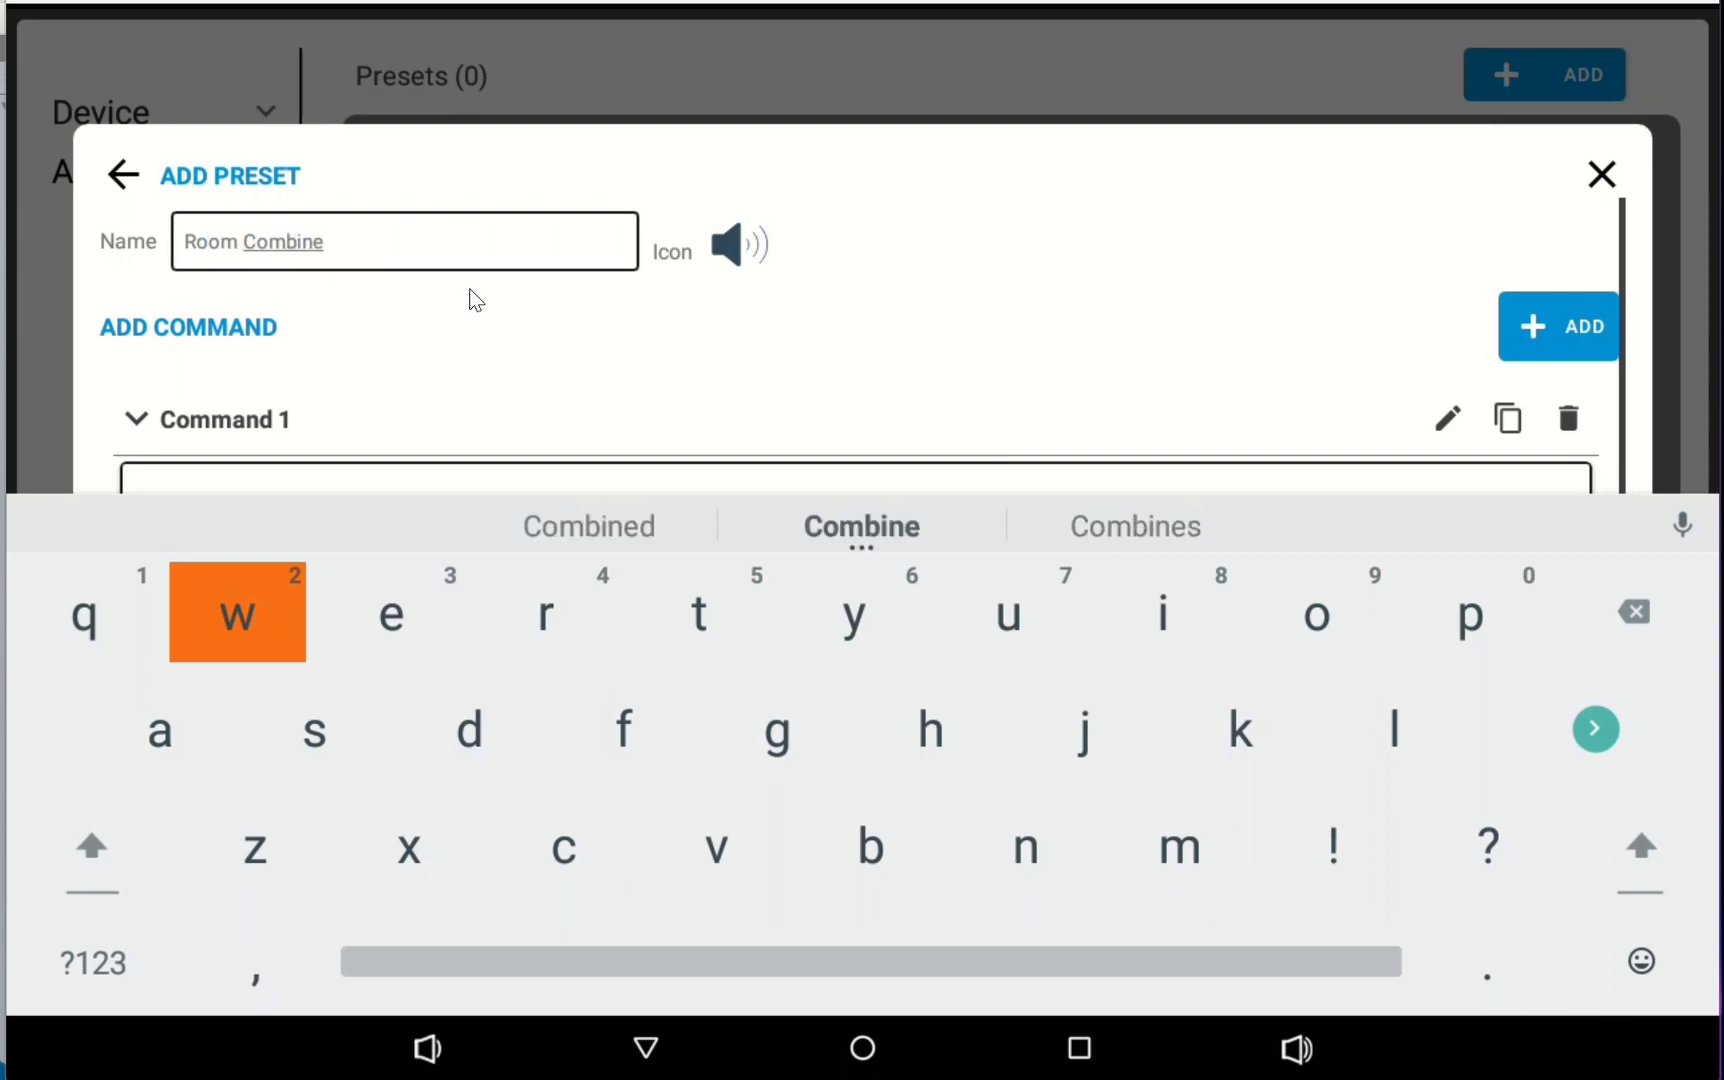
{"action": "left_click", "coordinate": [543, 366]}
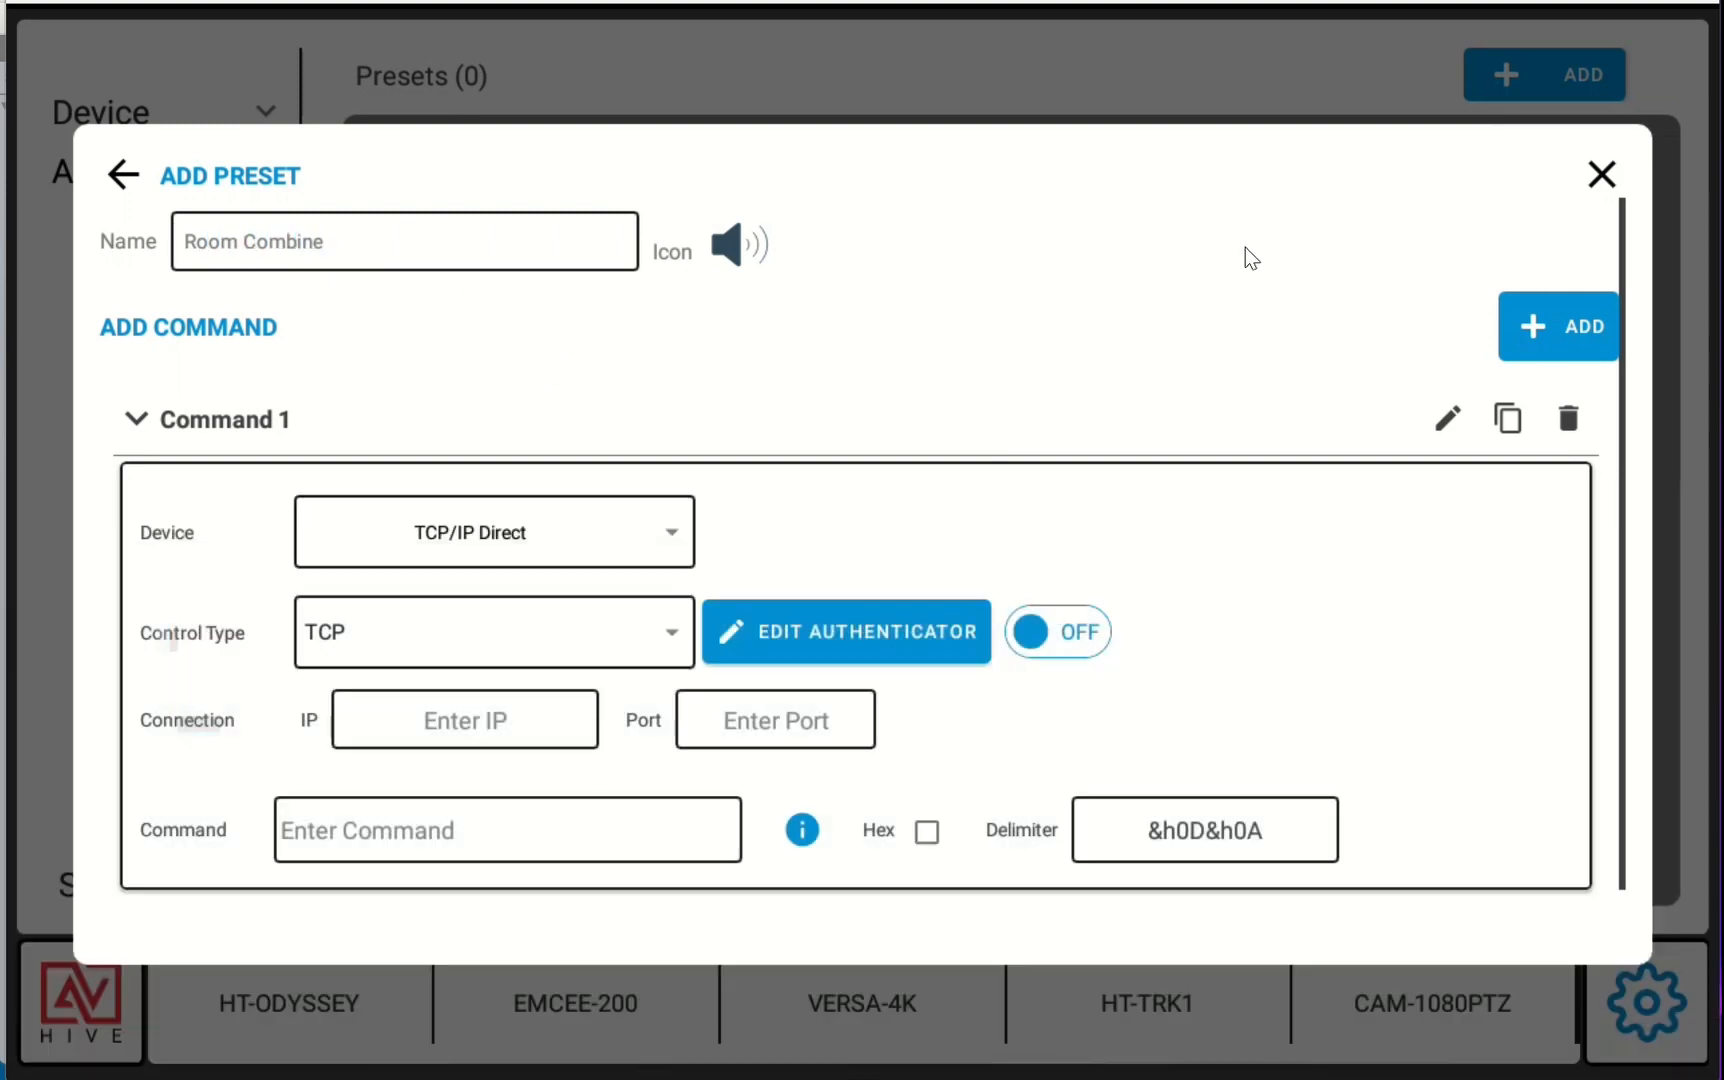
Set the preset command's device to Blue Bridge - 172.168.1.127 and choose the triple-chevron icon
{"action": "left_click", "coordinate": [606, 552]}
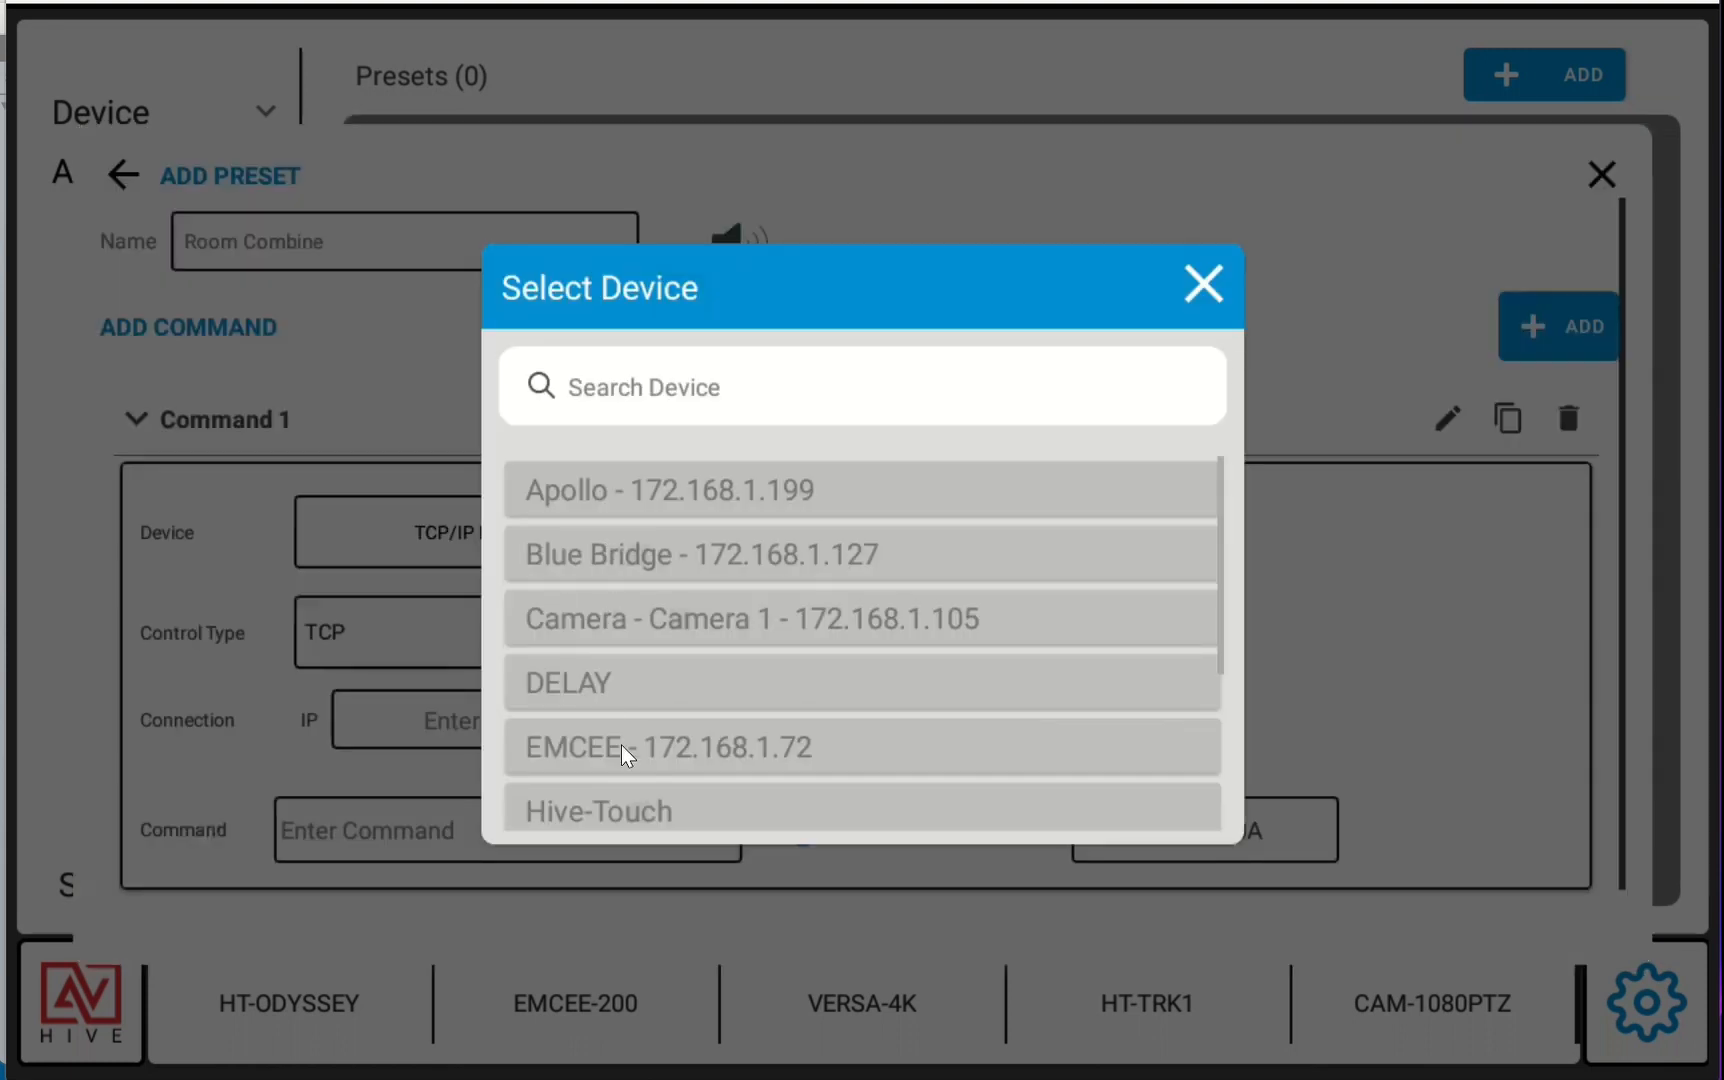
{"action": "scroll", "coordinate": [816, 650], "scroll_direction": "down", "scroll_amount": 2}
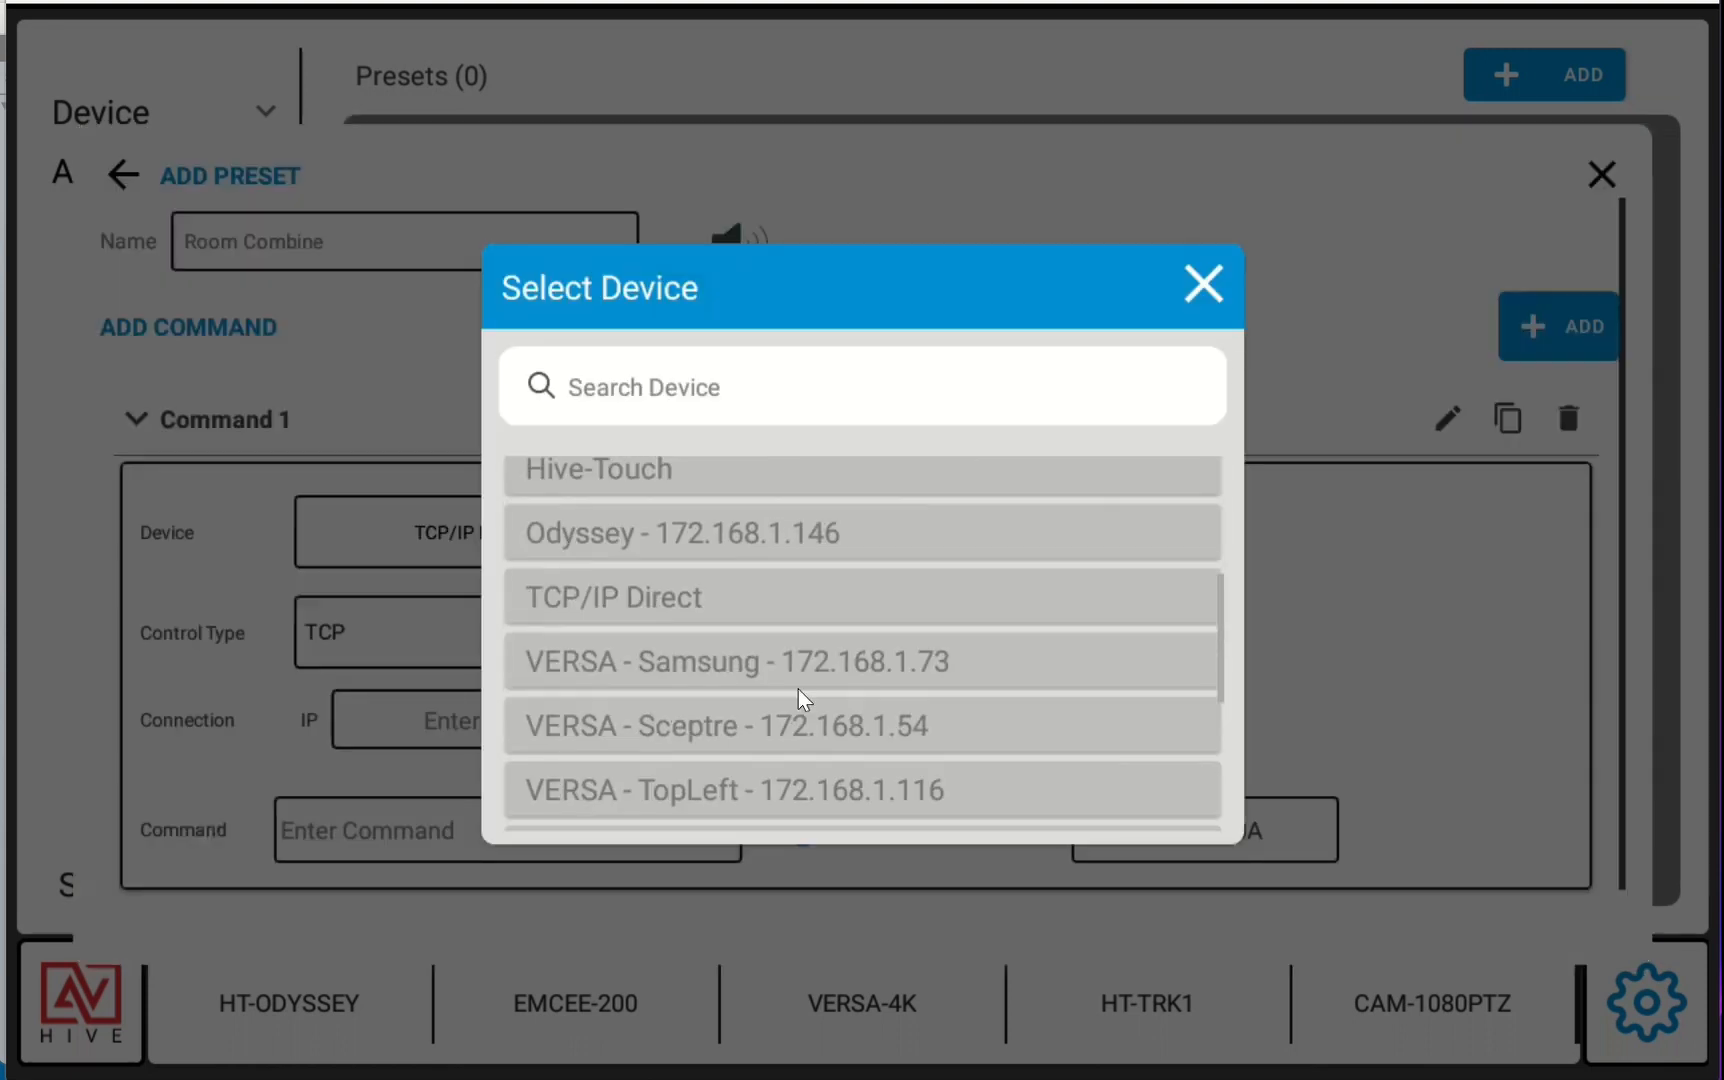
{"action": "scroll", "coordinate": [800, 697], "scroll_direction": "down", "scroll_amount": 3}
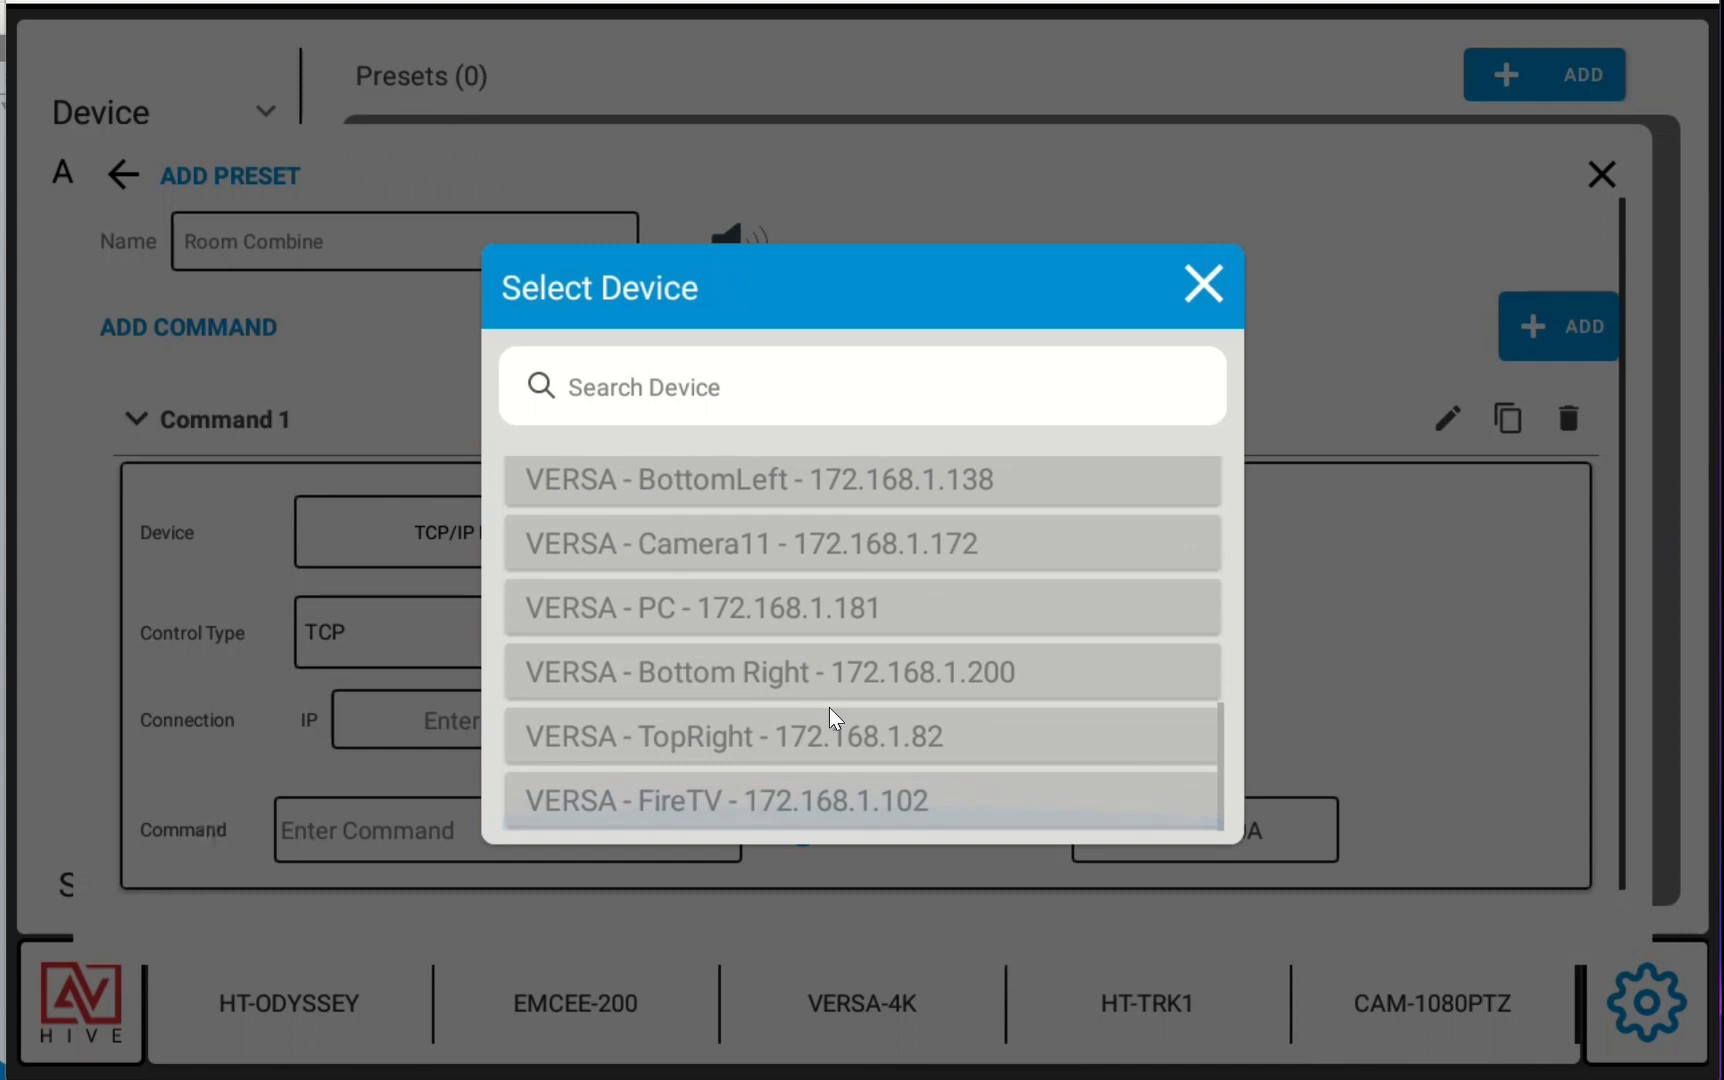
{"action": "scroll", "coordinate": [829, 713], "scroll_direction": "up", "scroll_amount": 5}
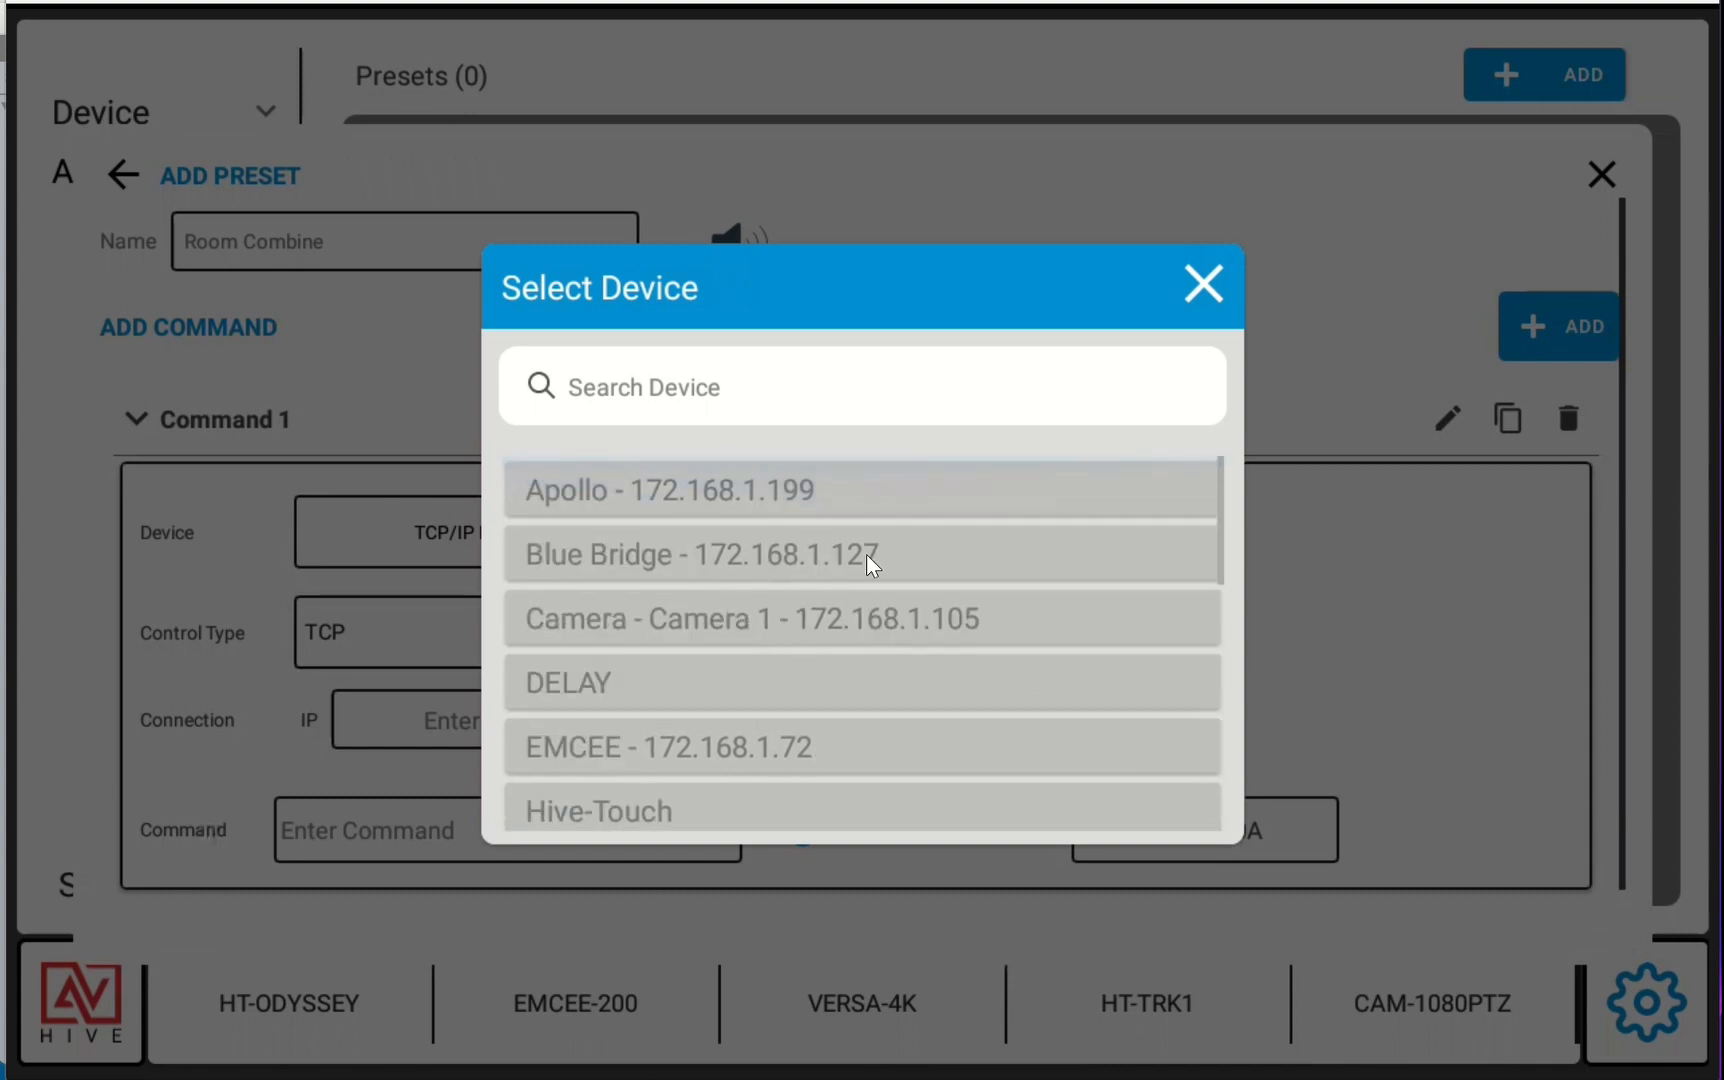
{"action": "left_click", "coordinate": [790, 554]}
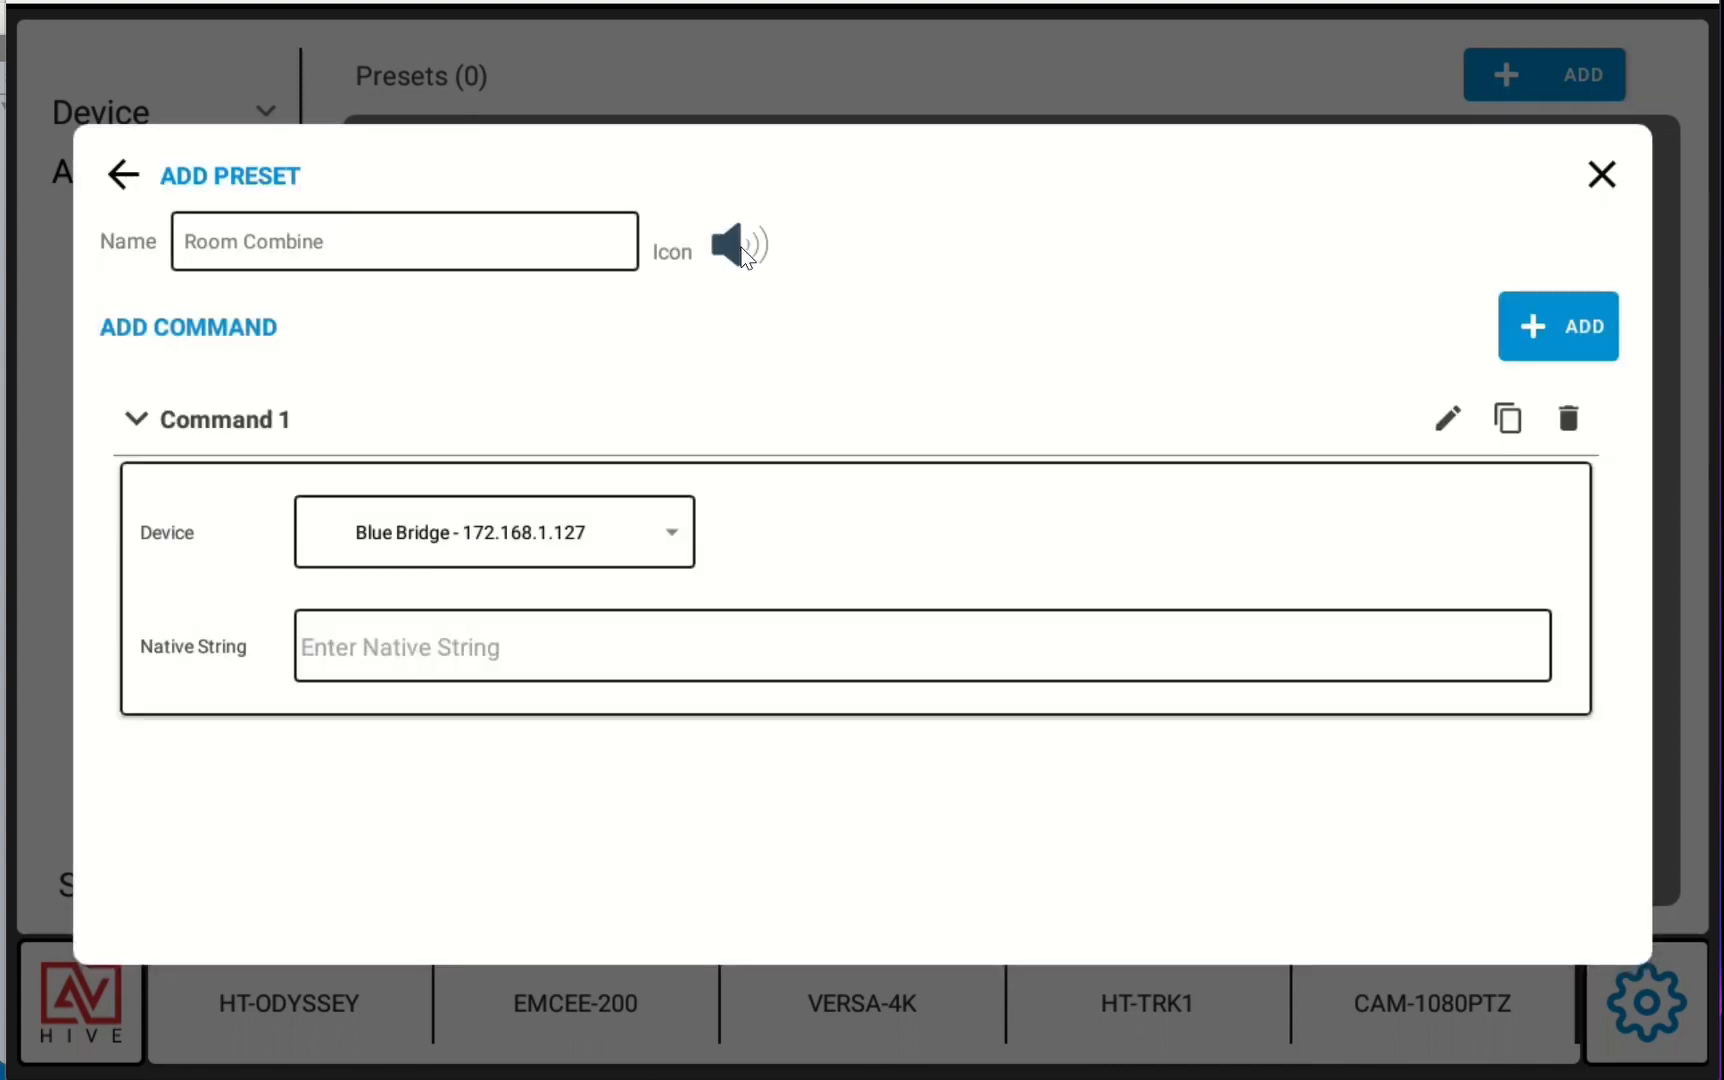
{"action": "left_click", "coordinate": [742, 250]}
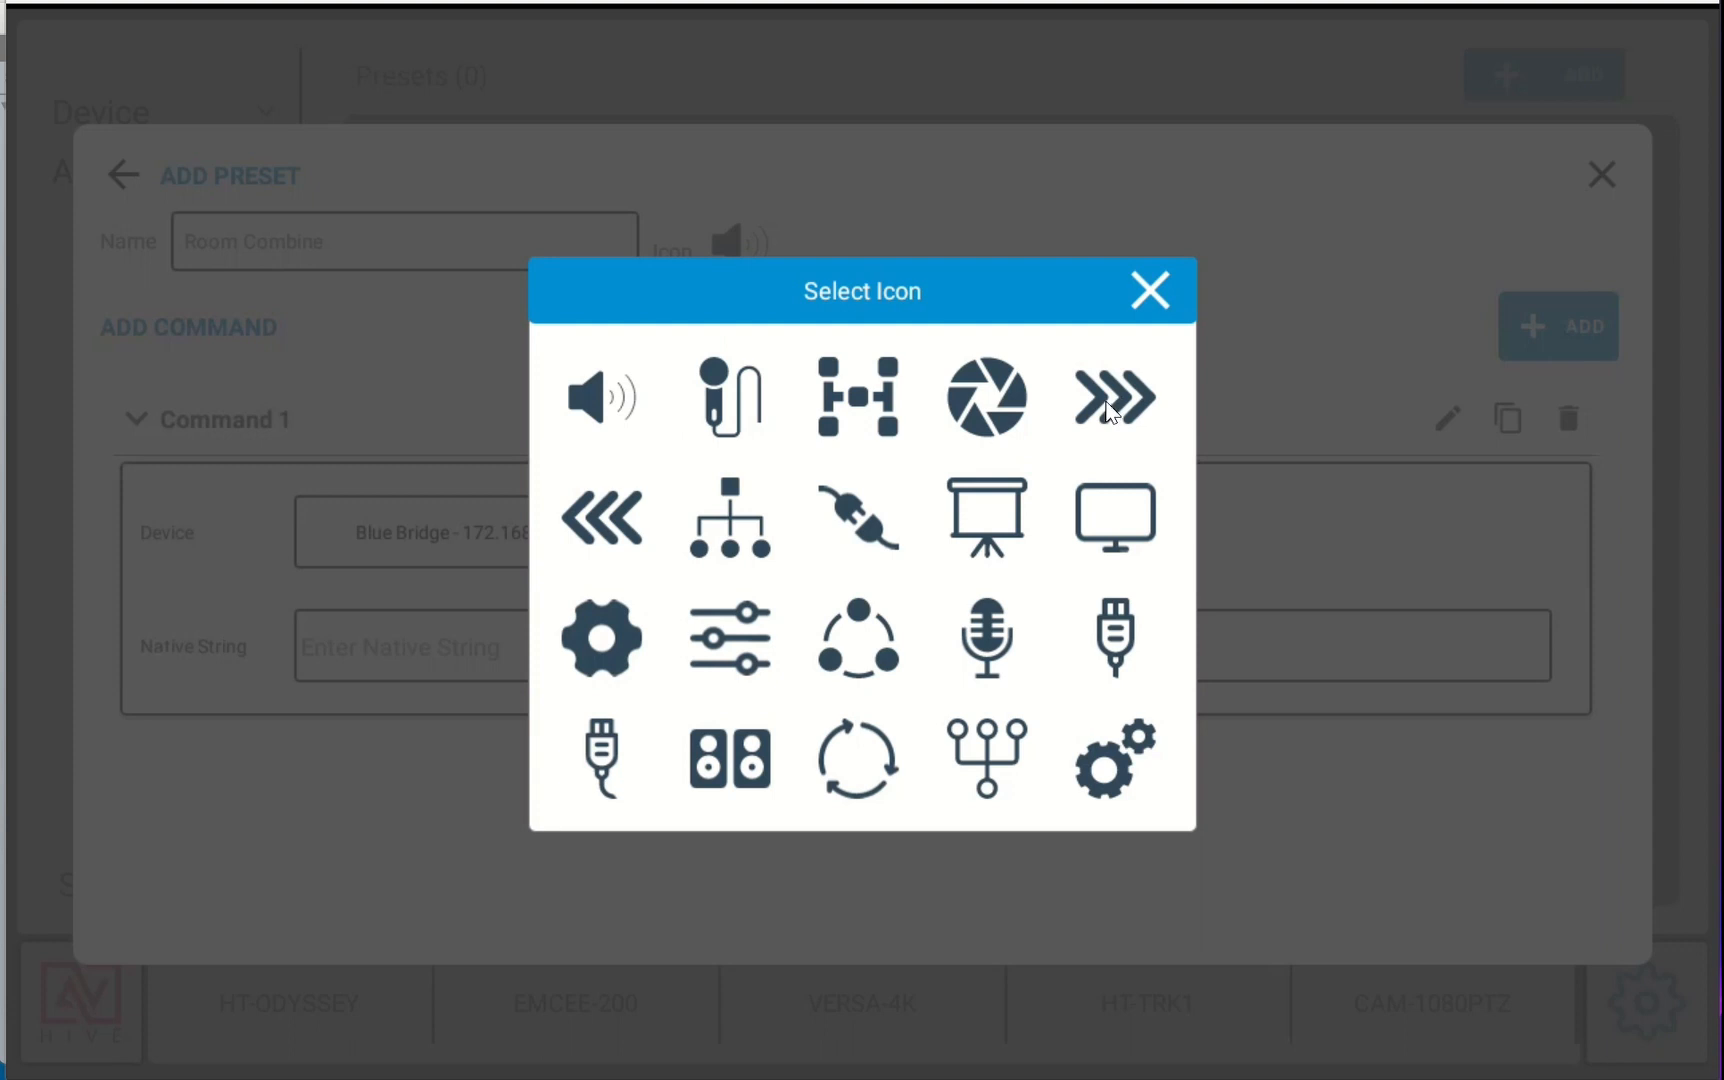
{"action": "left_click", "coordinate": [1112, 398]}
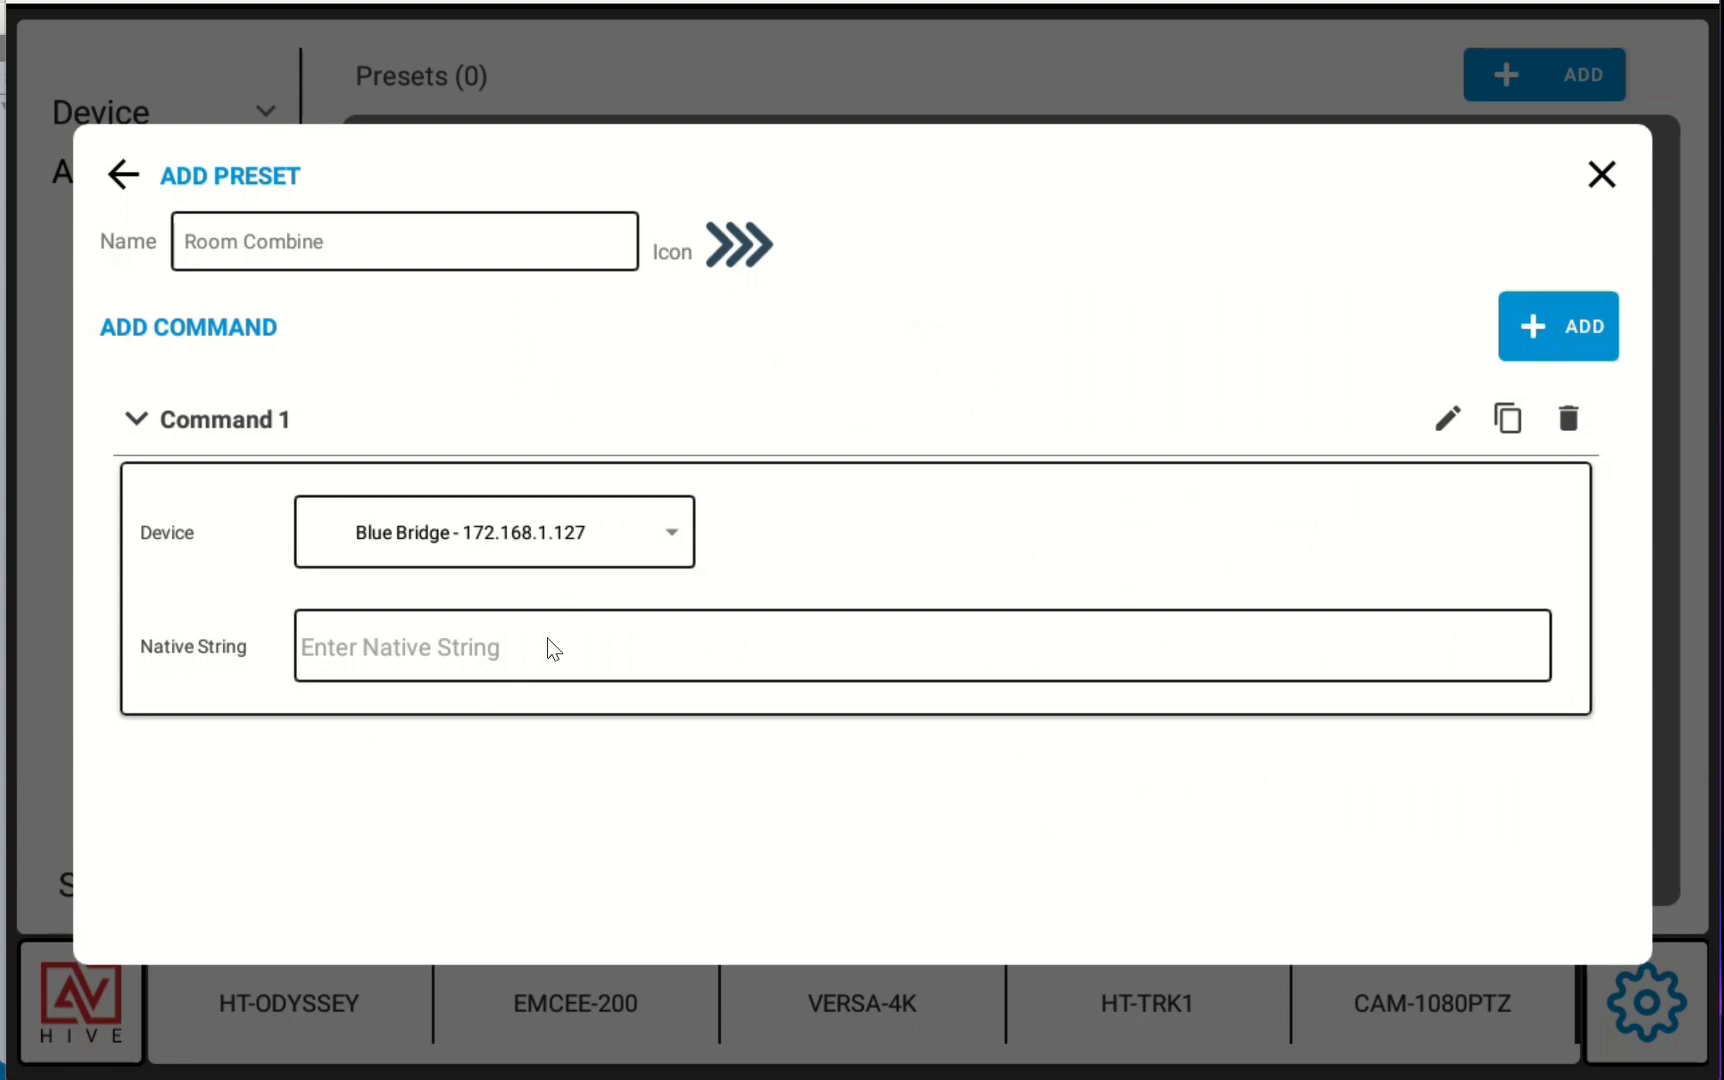
Switch to the BlueBridge design and review the preset list and the preset-recall logic blocks
{"action": "key", "text": "alt+Tab"}
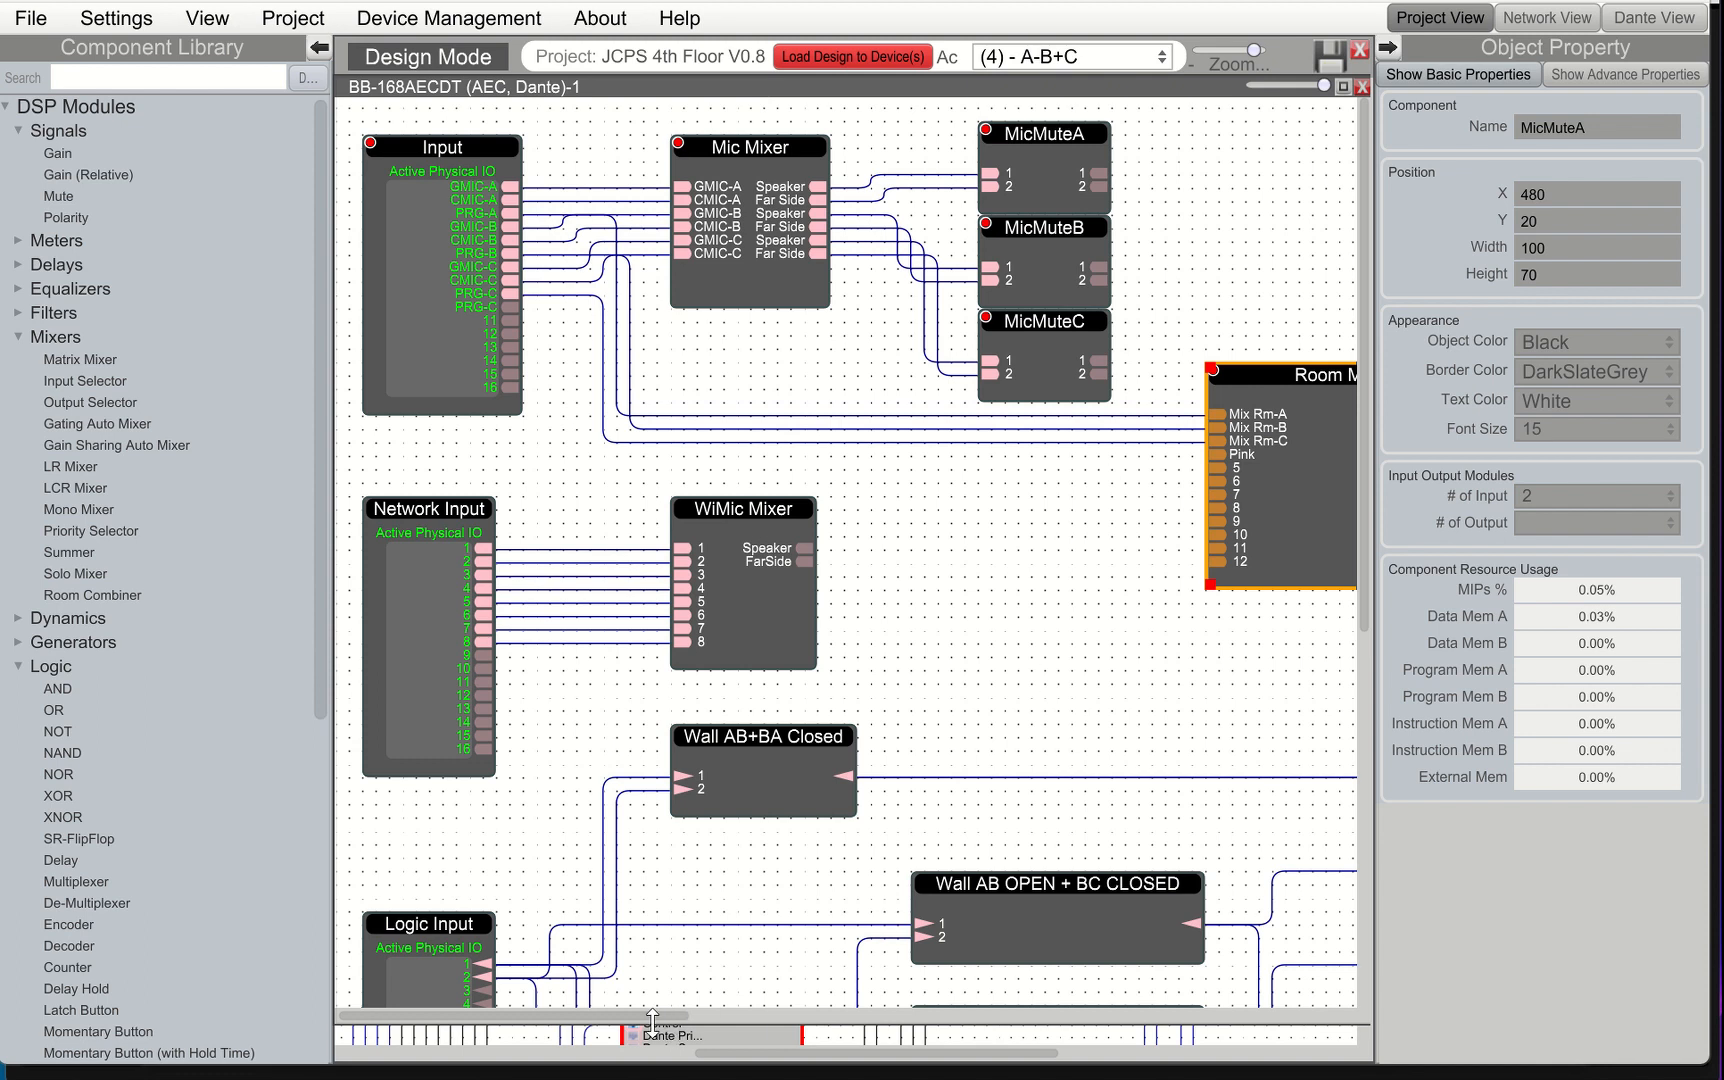
{"action": "left_click_drag", "start_coordinate": [648, 1013], "coordinate": [771, 1029]}
{"action": "left_click", "coordinate": [1121, 58]}
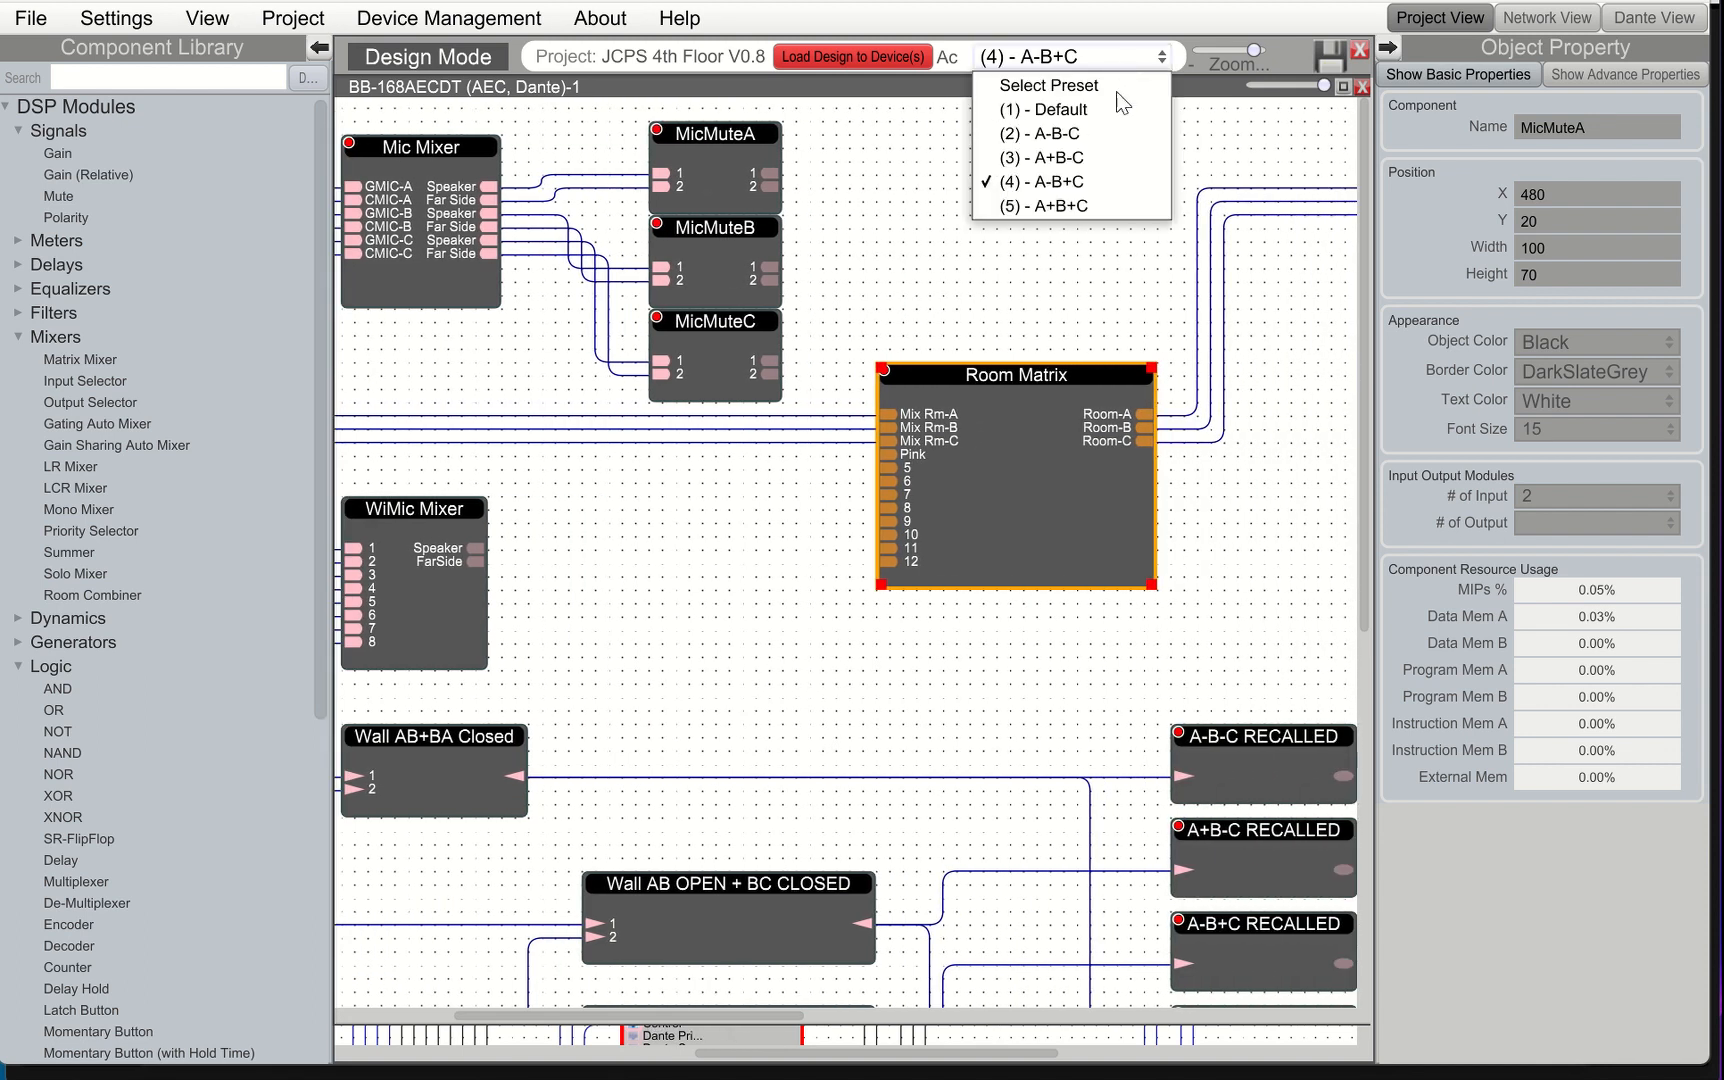
{"action": "left_click", "coordinate": [1241, 145]}
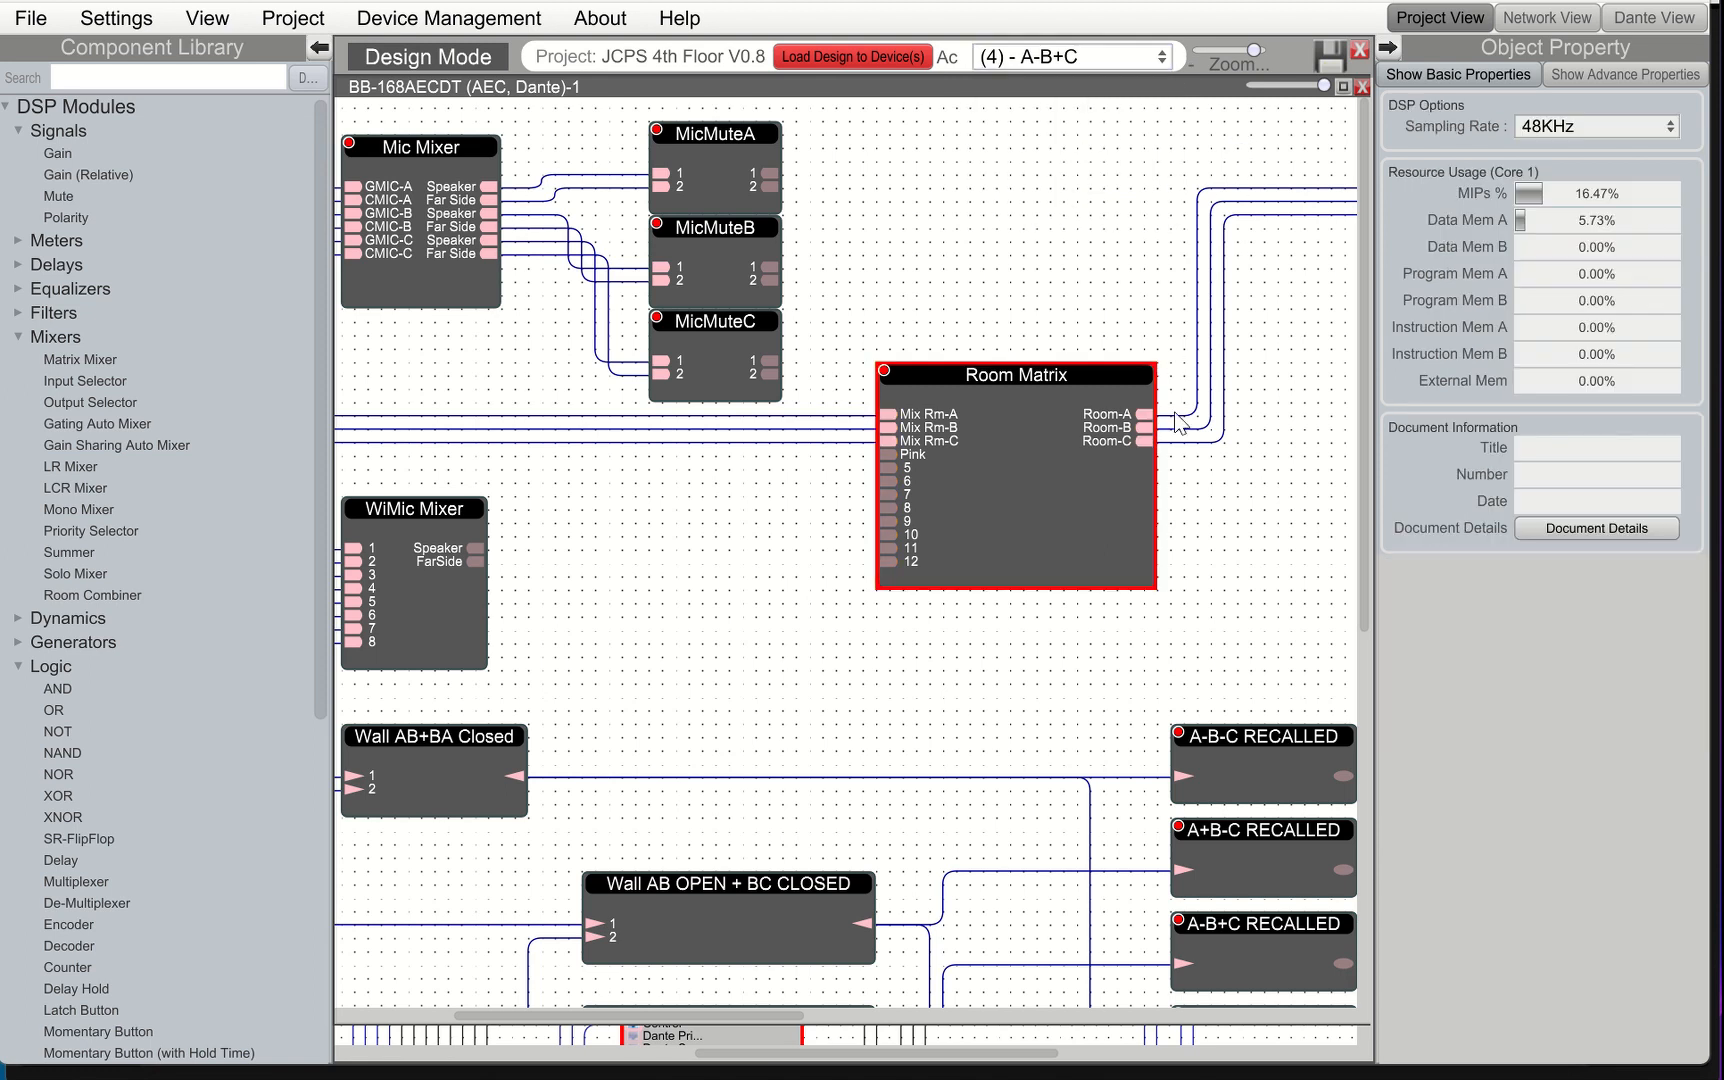
{"action": "scroll", "coordinate": [960, 740], "scroll_direction": "down", "scroll_amount": 3}
{"action": "scroll", "coordinate": [972, 787], "scroll_direction": "down", "scroll_amount": 5}
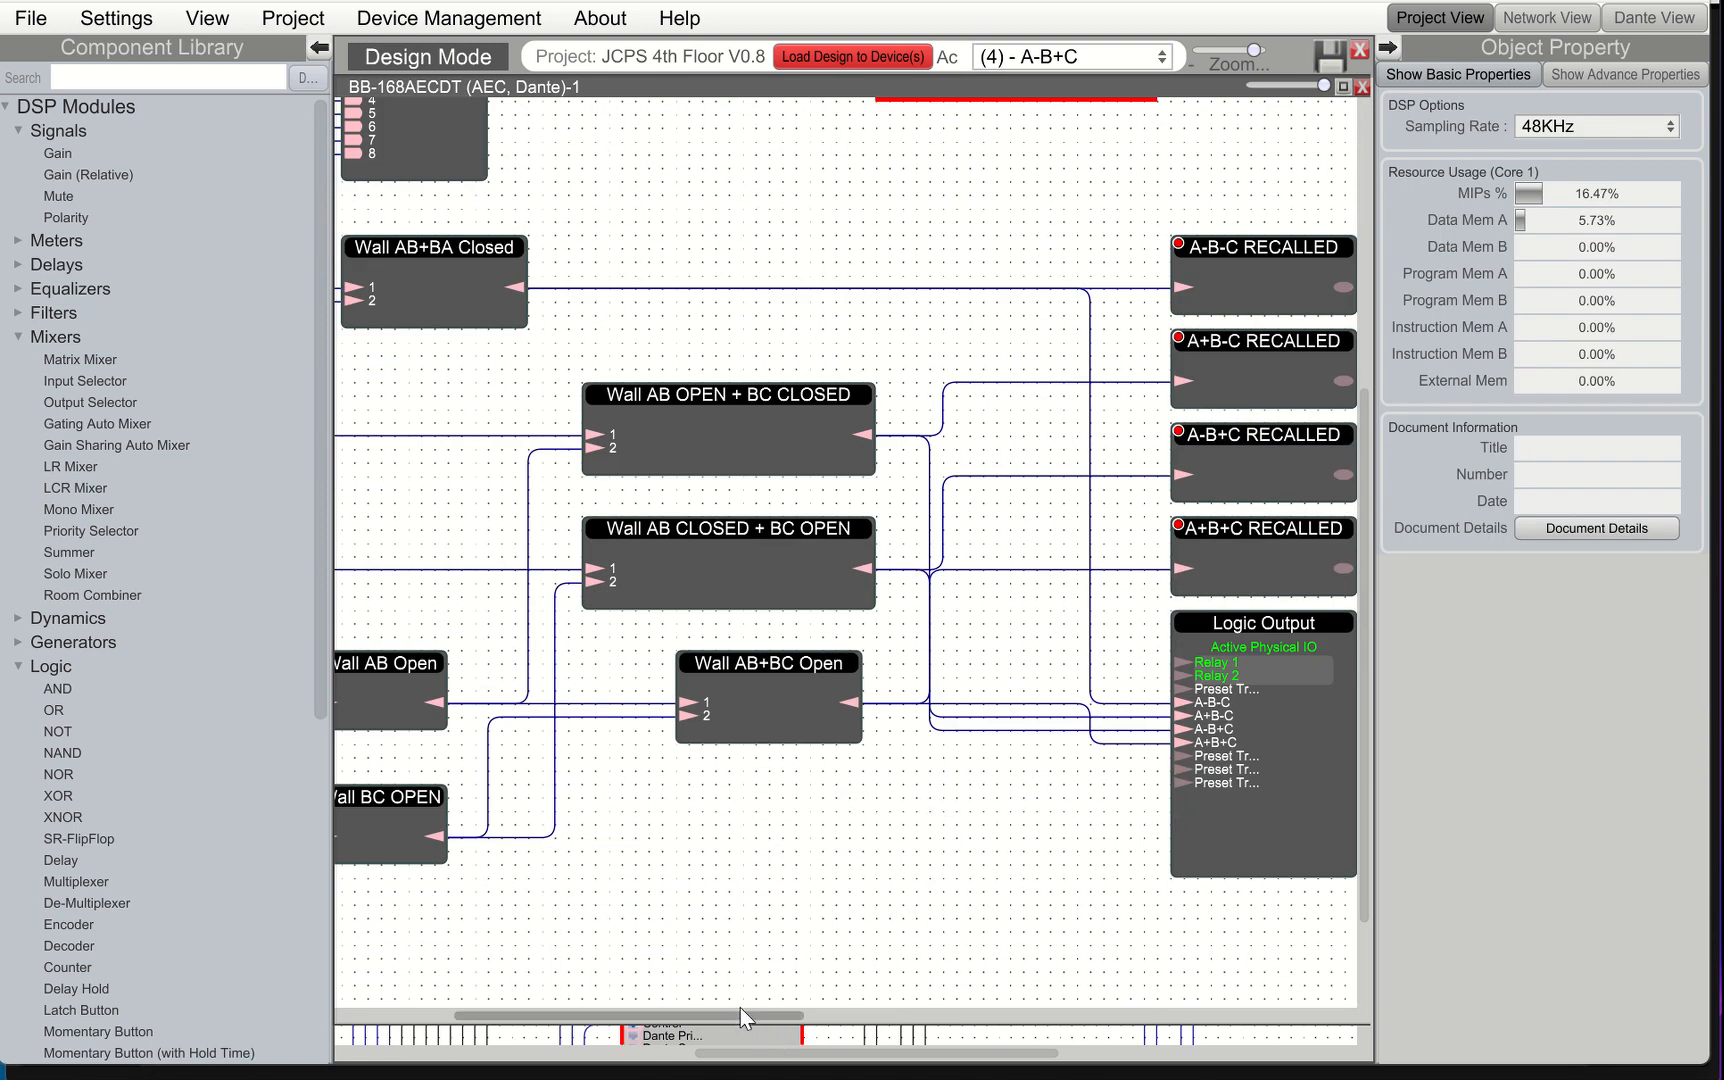
{"action": "left_click_drag", "start_coordinate": [746, 1014], "coordinate": [795, 1050]}
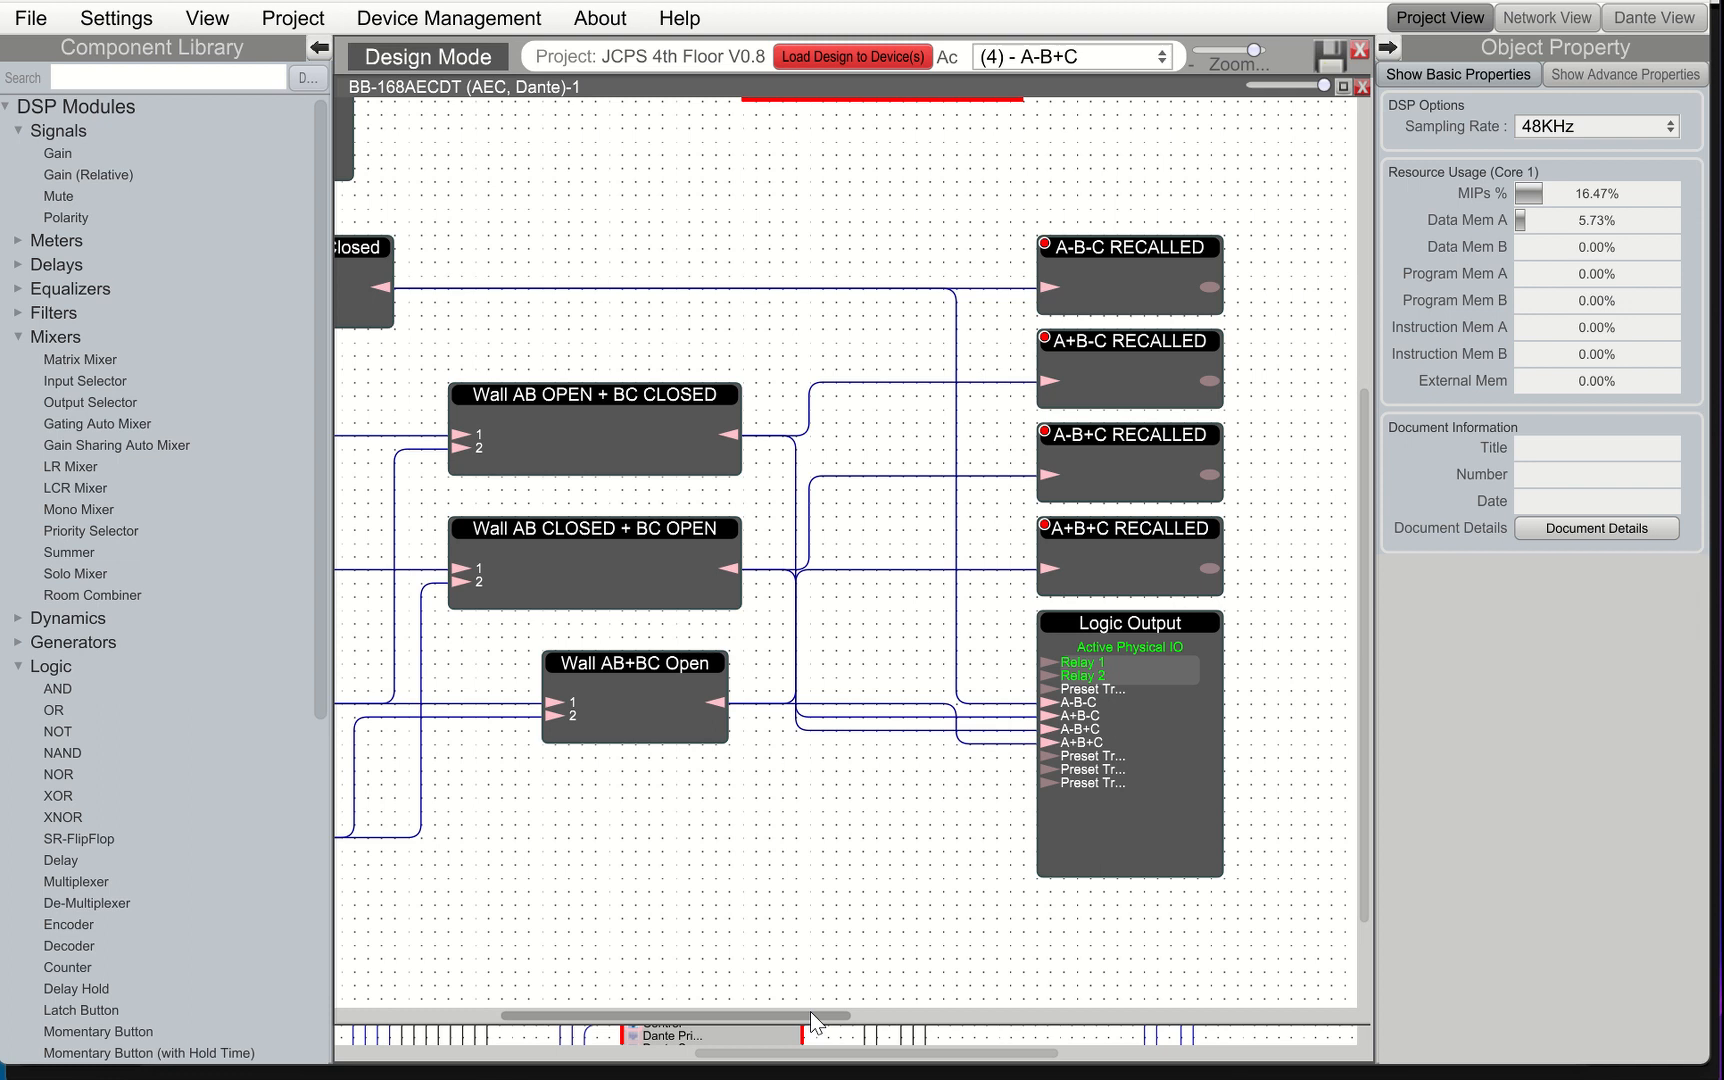
{"action": "left_click_drag", "start_coordinate": [809, 1012], "coordinate": [719, 1022]}
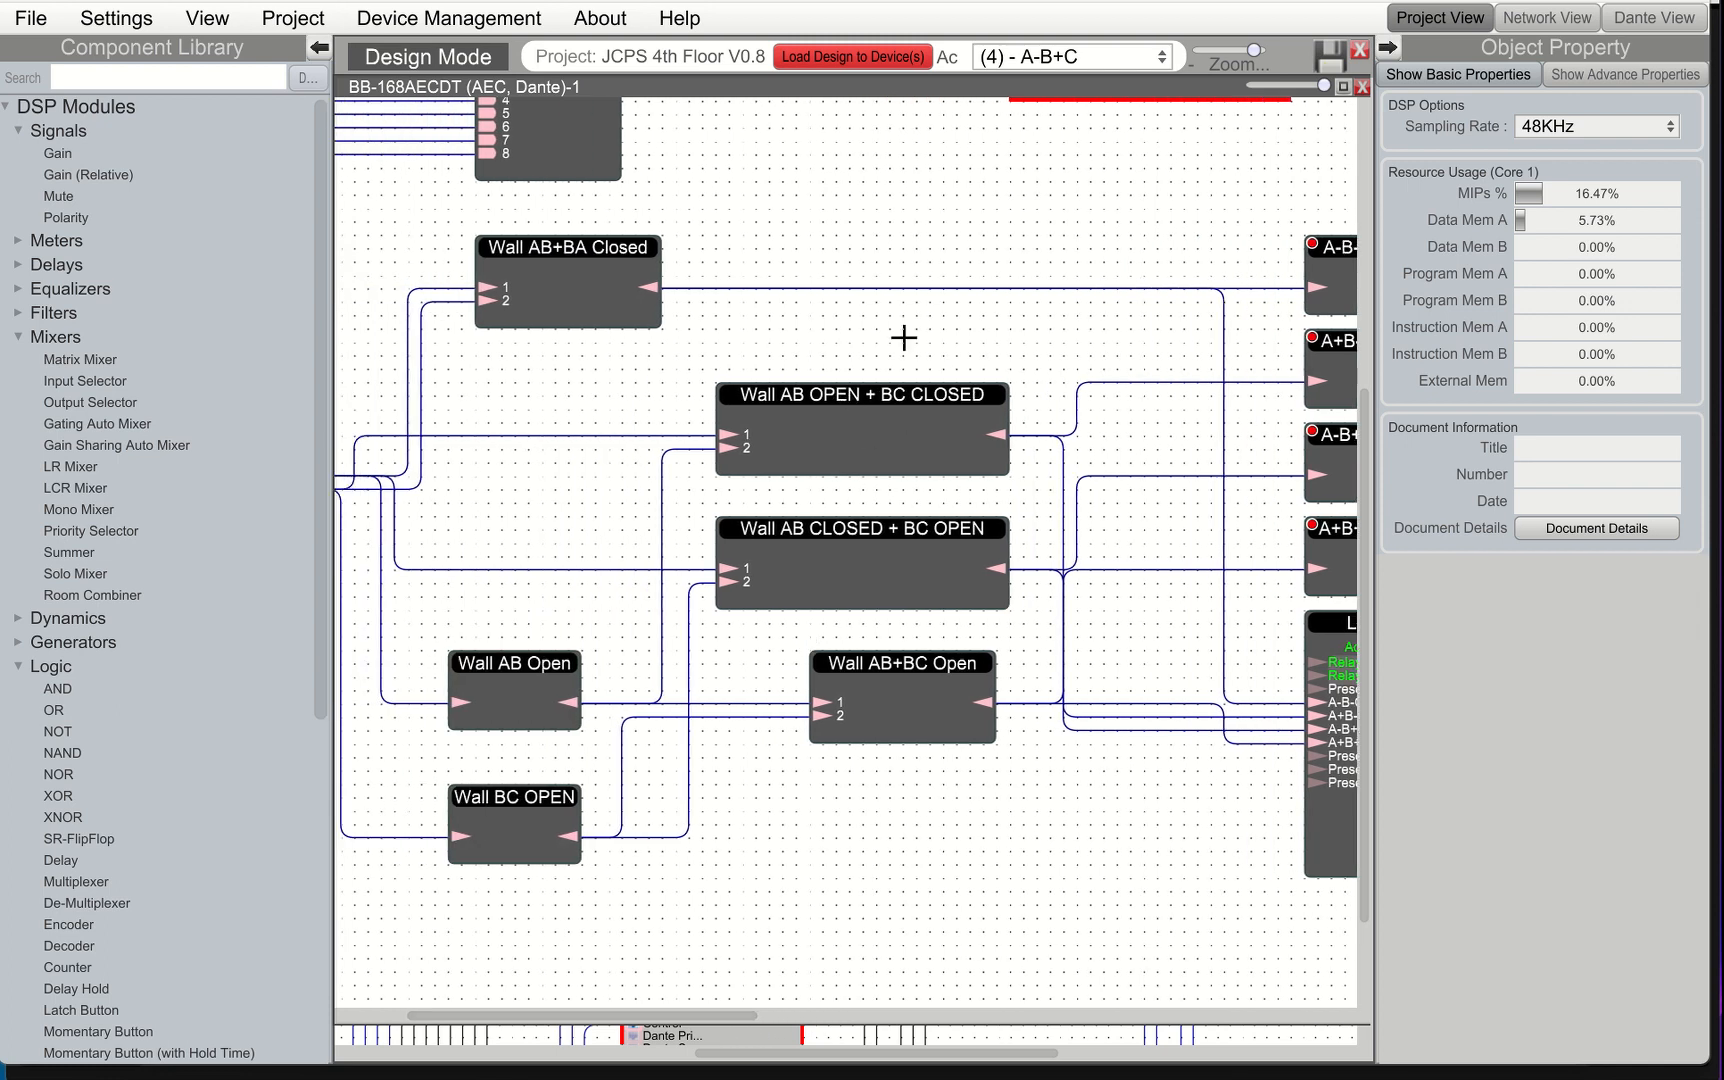
{"action": "left_click_drag", "start_coordinate": [717, 1018], "coordinate": [803, 1030]}
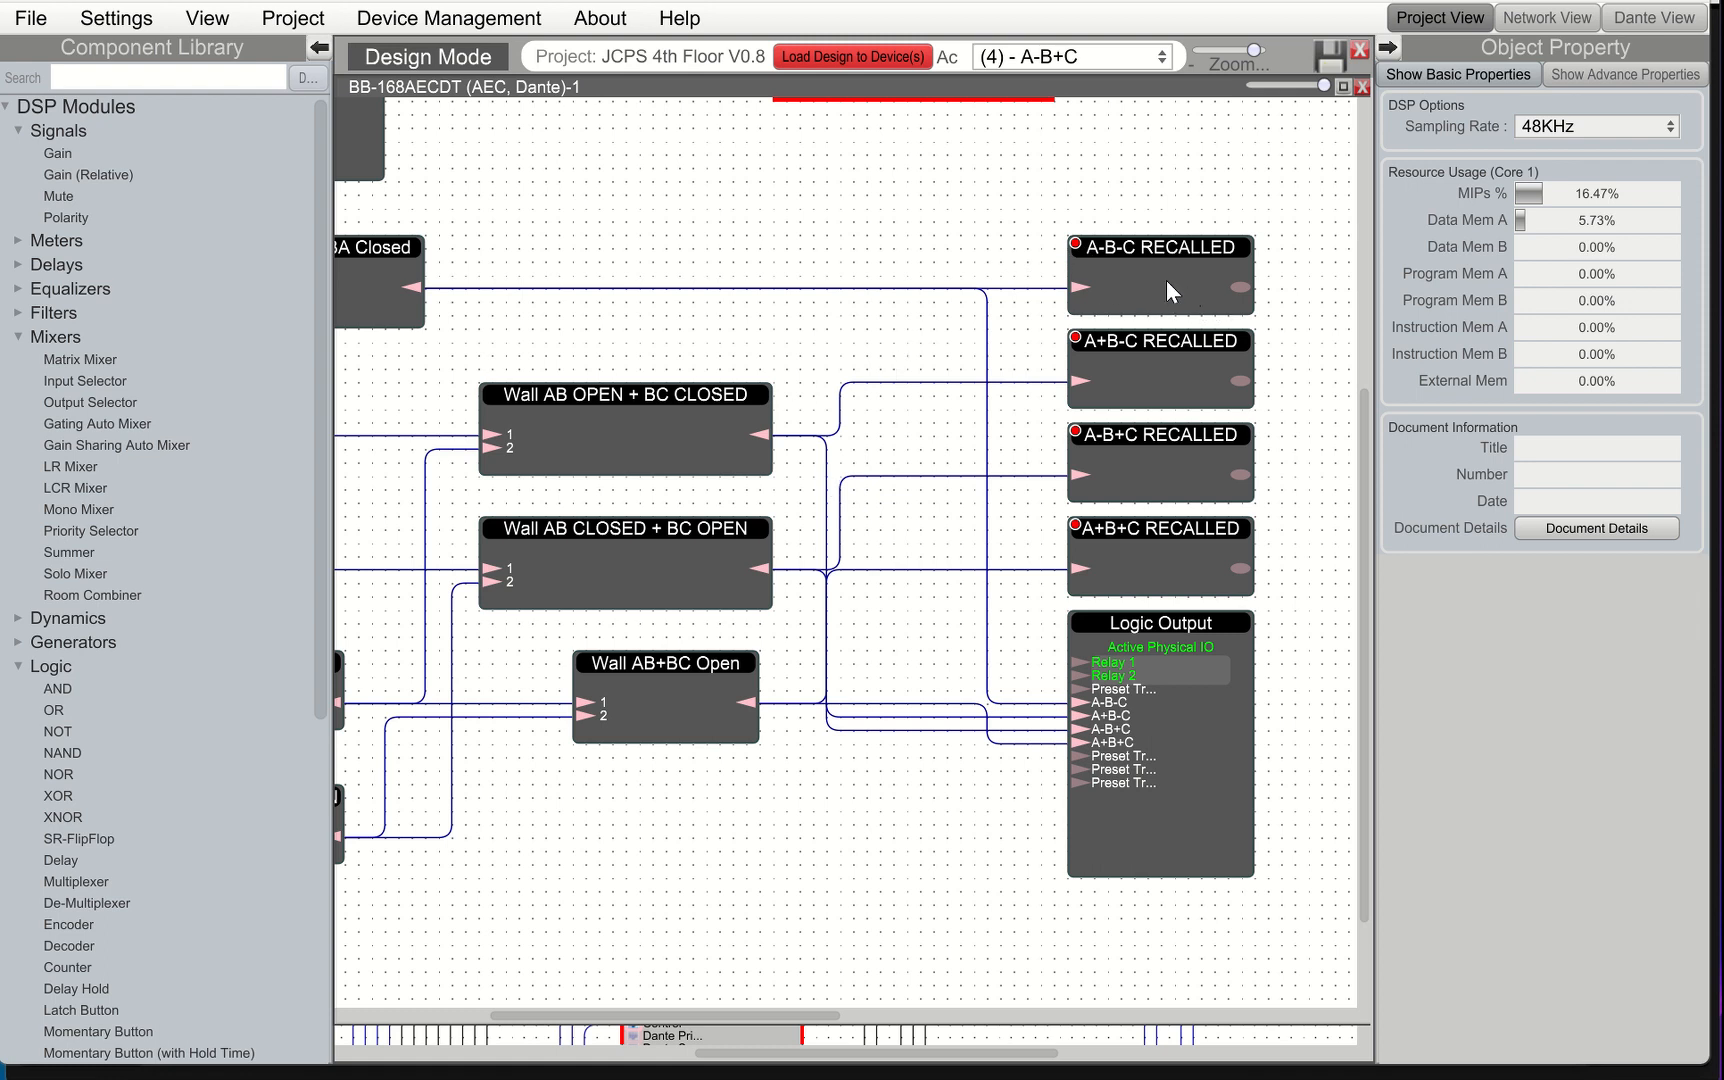
{"action": "scroll", "coordinate": [1150, 300], "scroll_direction": "up", "scroll_amount": 5}
{"action": "scroll", "coordinate": [1160, 390], "scroll_direction": "up", "scroll_amount": 2}
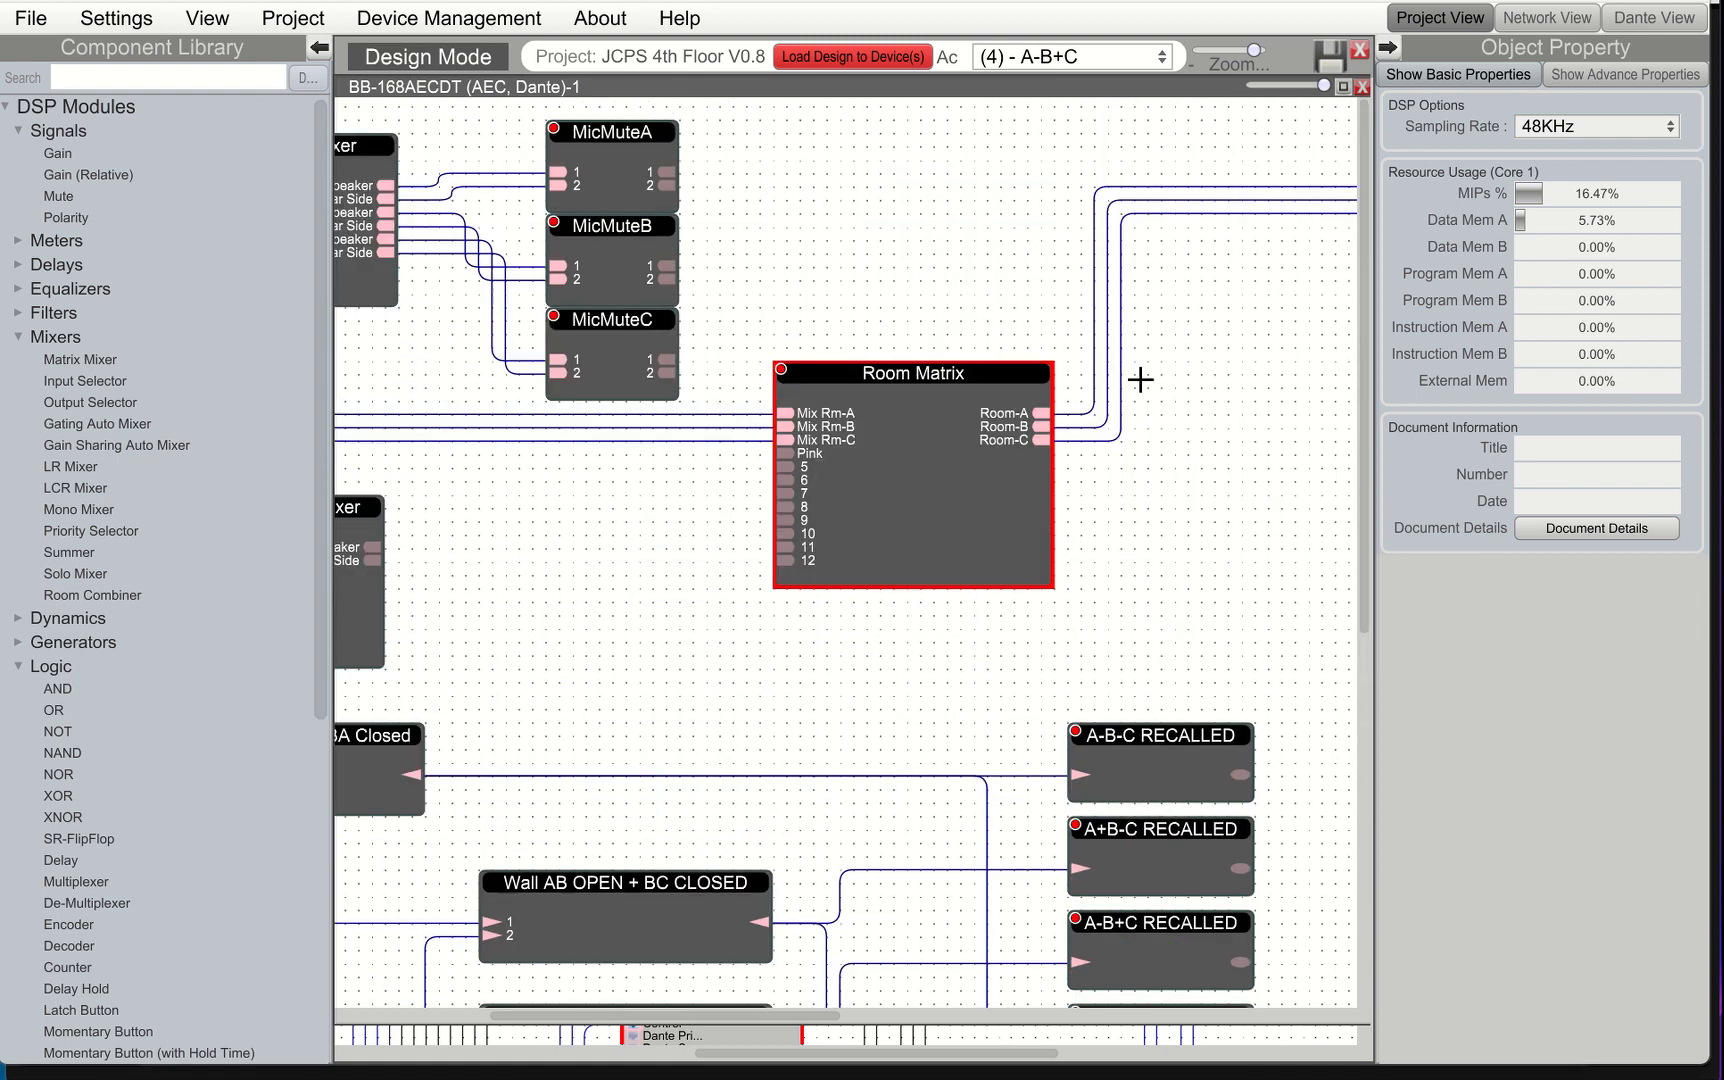
{"action": "scroll", "coordinate": [1150, 430], "scroll_direction": "down", "scroll_amount": 7}
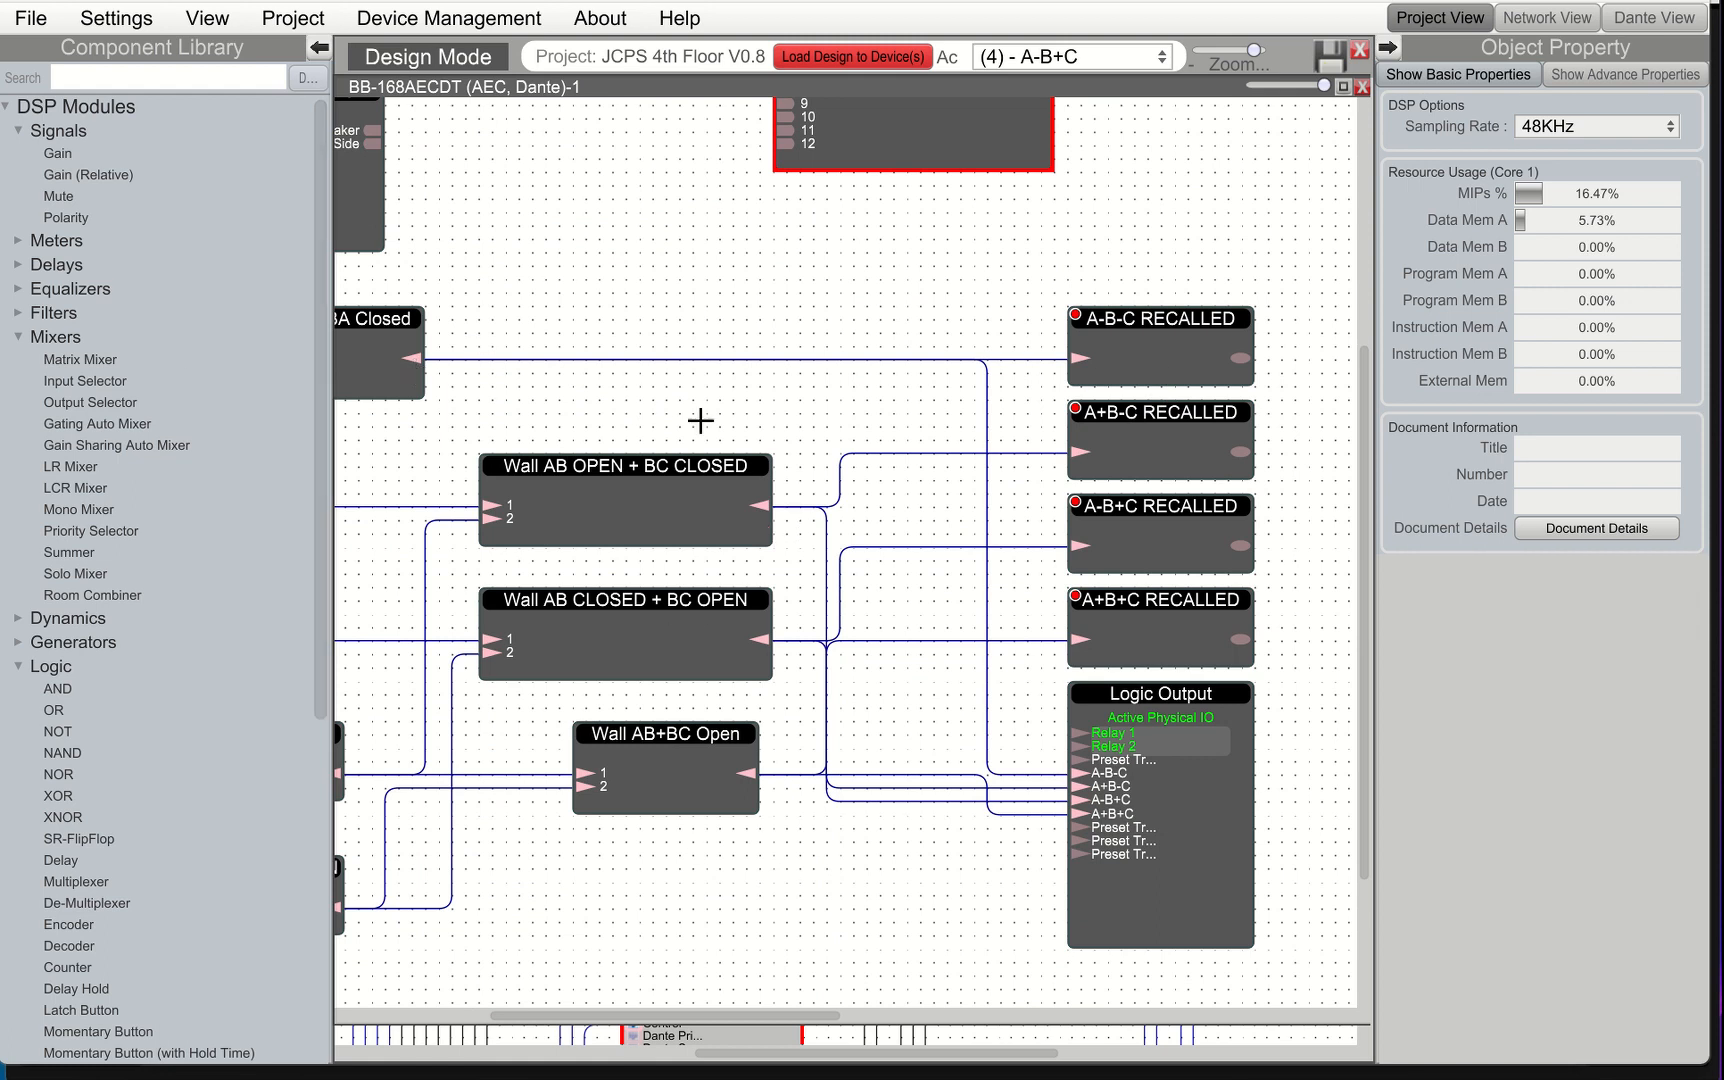
Open and close the control windows of the A-B-C RECALLED, A+B-C RECALLED and Wall AB+BA Closed blocks to inspect them
{"action": "double_click", "coordinate": [1164, 364]}
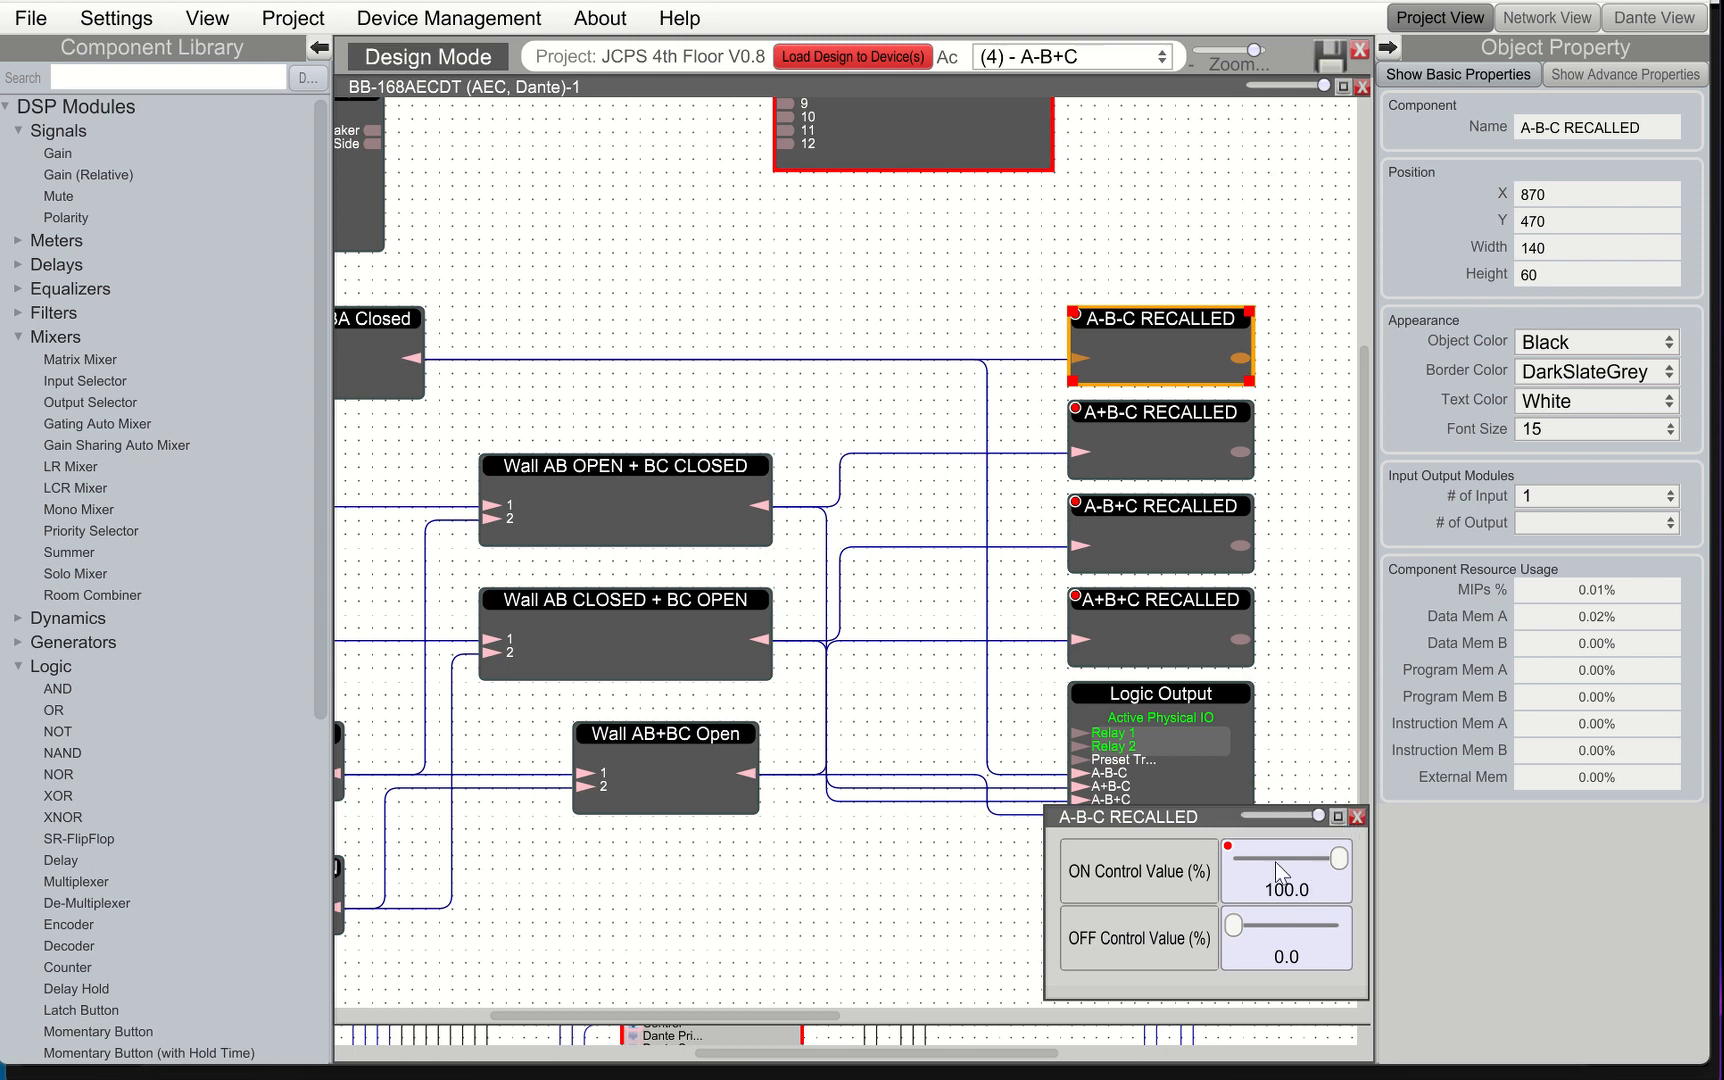
{"action": "left_click", "coordinate": [1357, 818]}
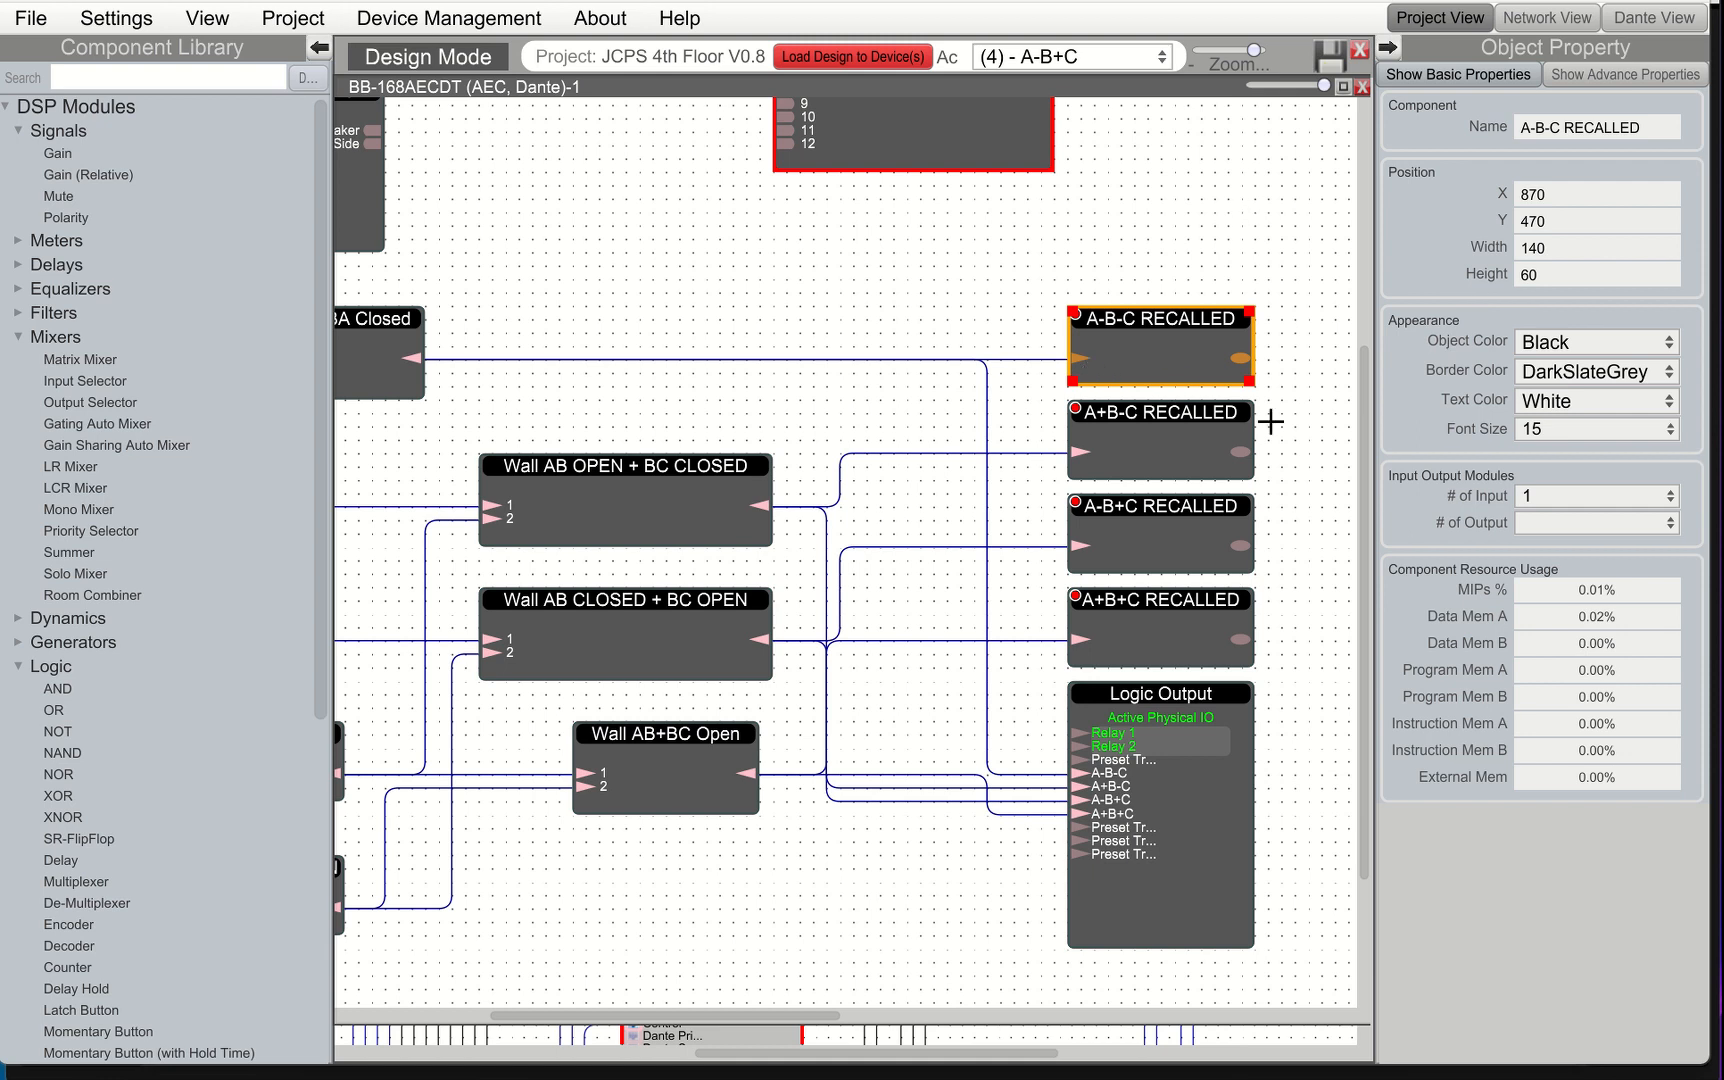
{"action": "double_click", "coordinate": [1187, 428]}
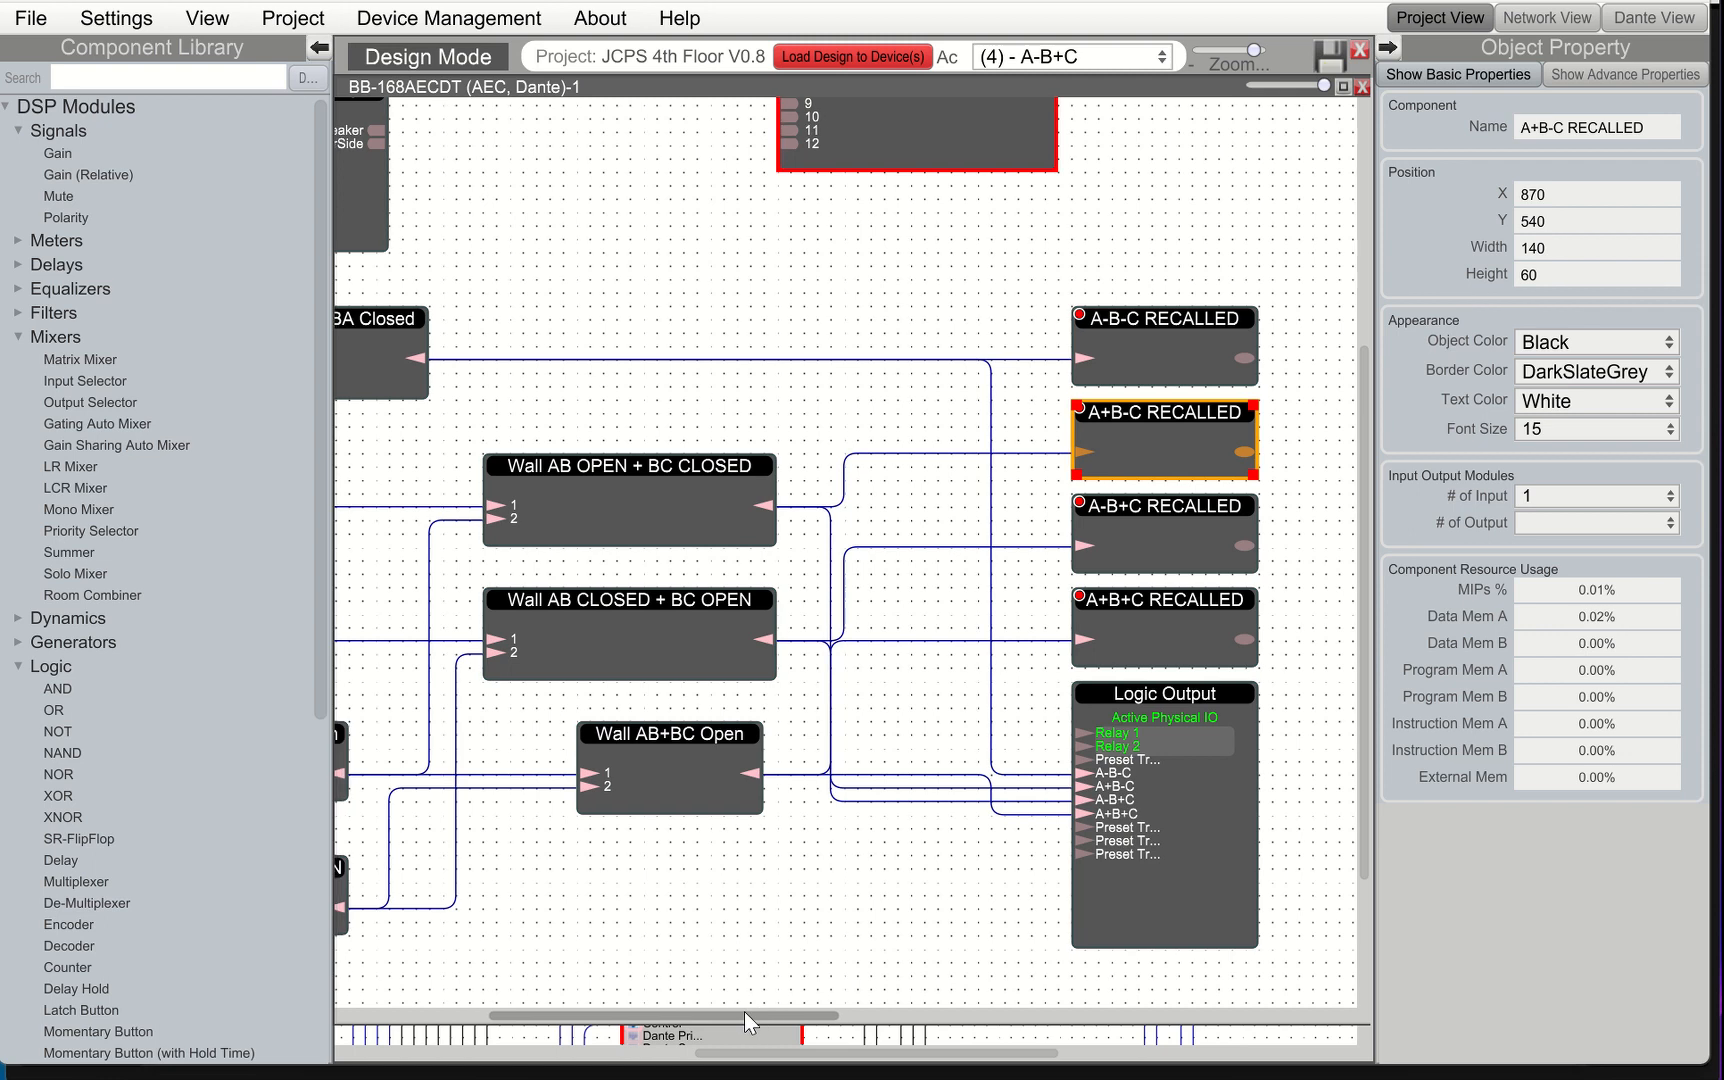
{"action": "left_click_drag", "start_coordinate": [743, 1012], "coordinate": [657, 1020]}
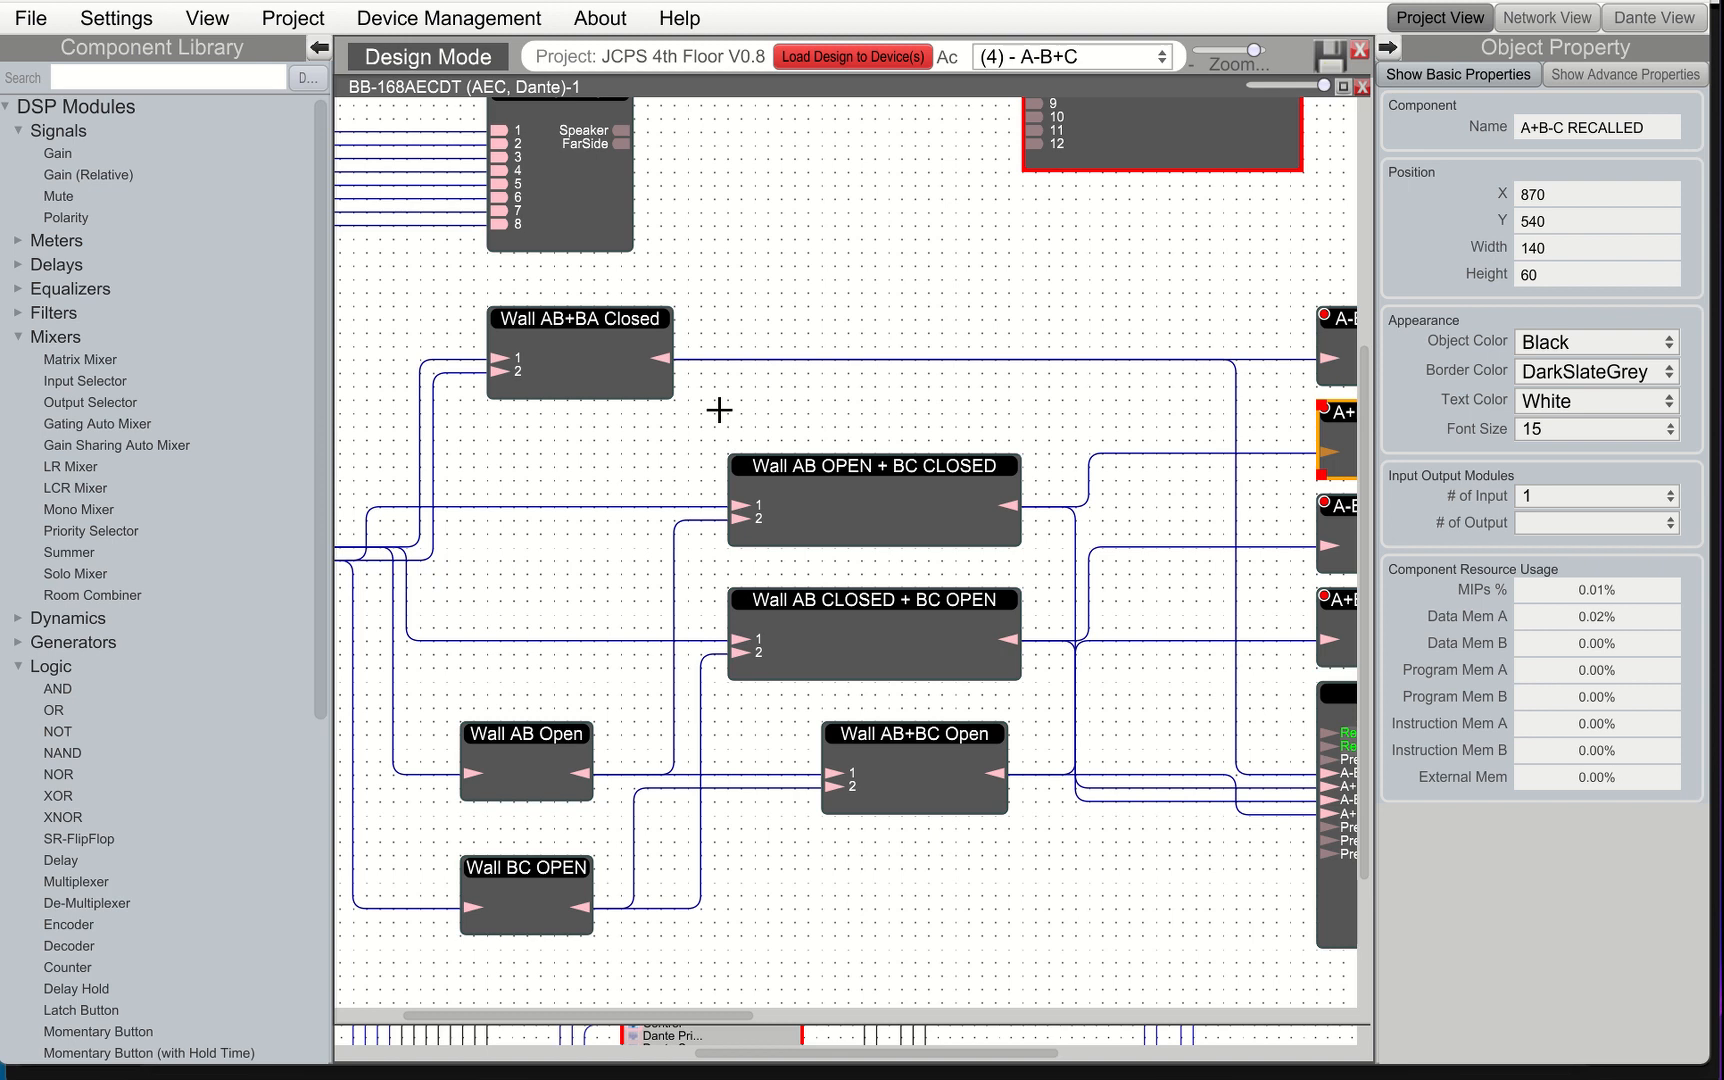
{"action": "double_click", "coordinate": [624, 343]}
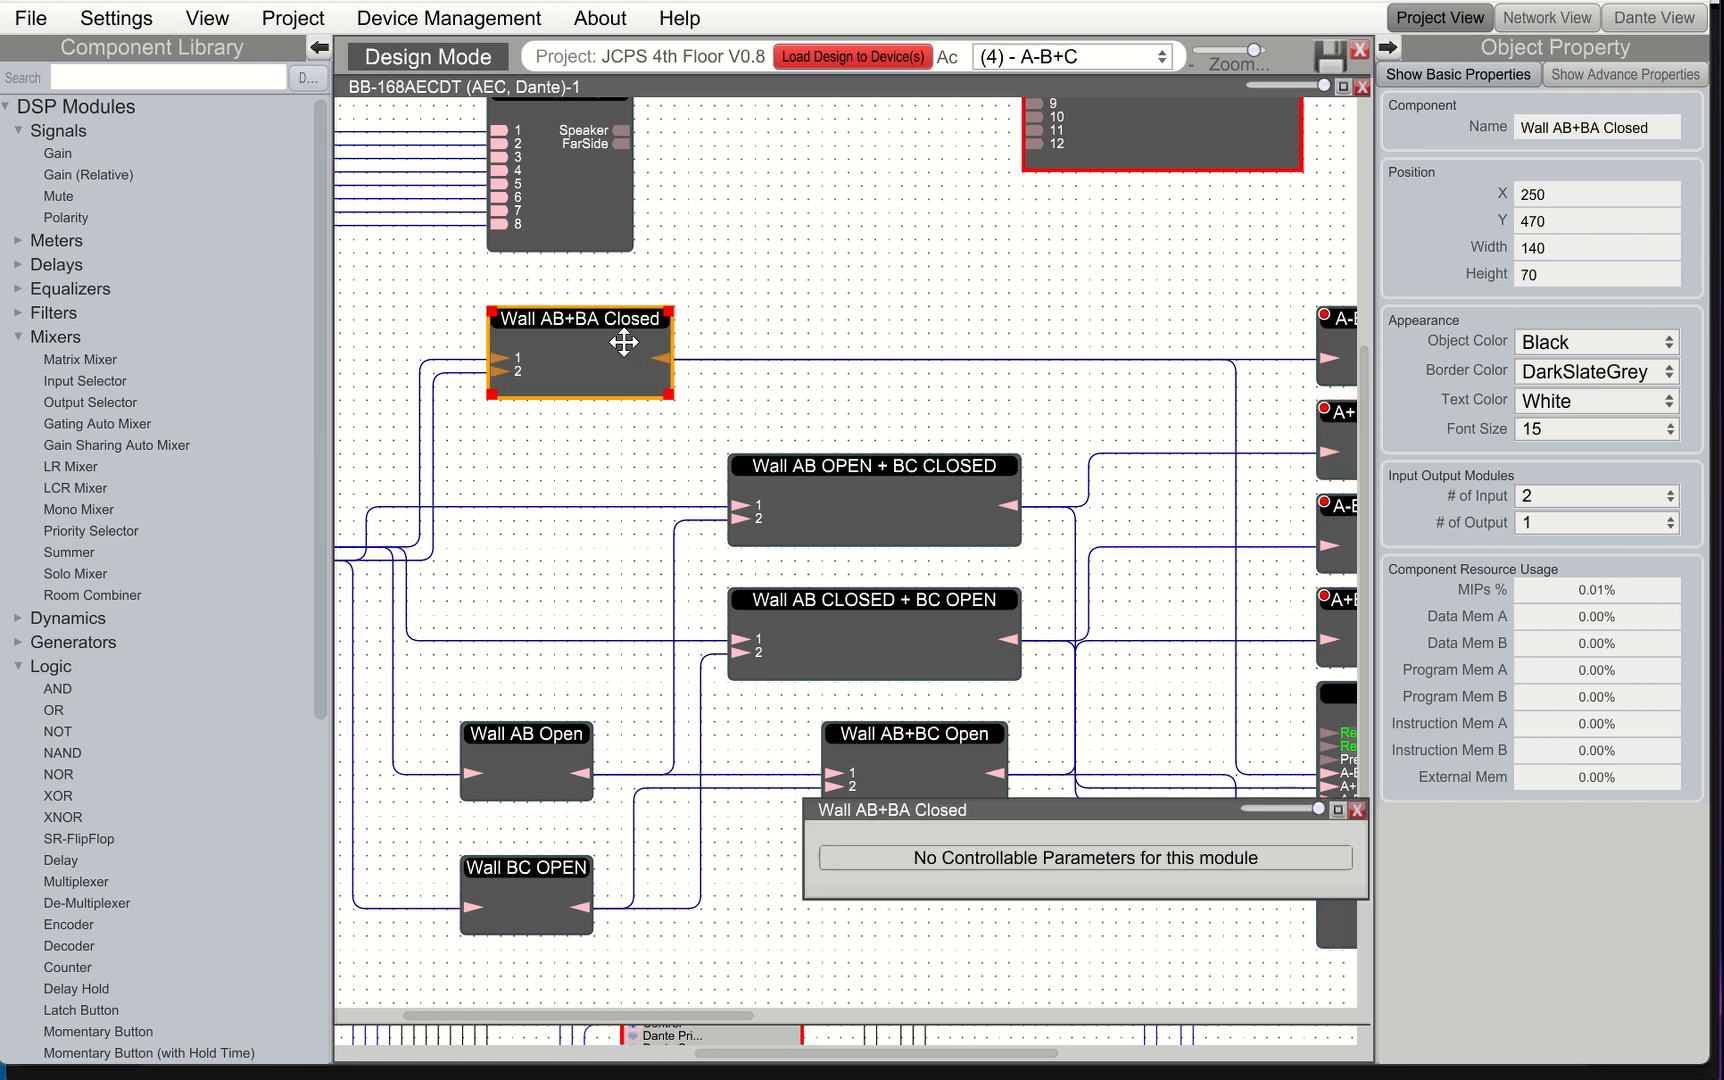
{"action": "left_click", "coordinate": [1357, 810]}
{"action": "left_click_drag", "start_coordinate": [710, 1014], "coordinate": [811, 1012]}
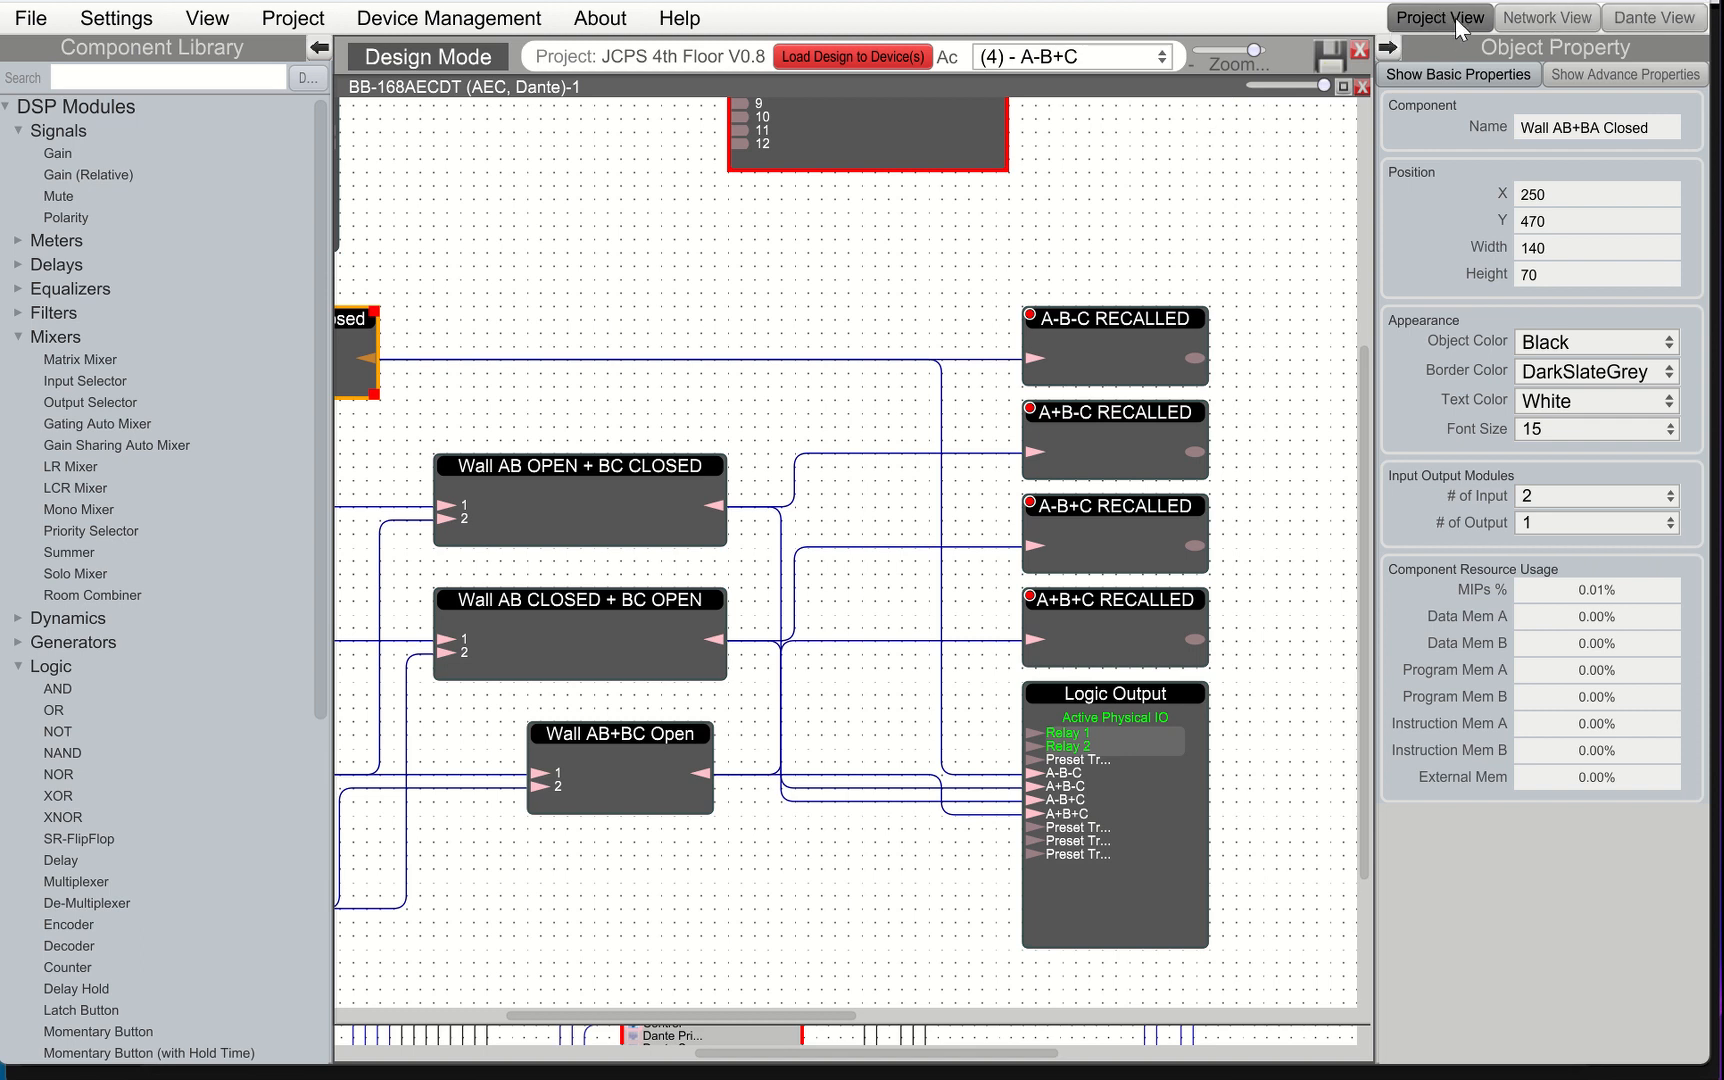
In Network View, display the native control string for A-B-C RECALLED's ON control value and copy its write string
{"action": "left_click", "coordinate": [1550, 20]}
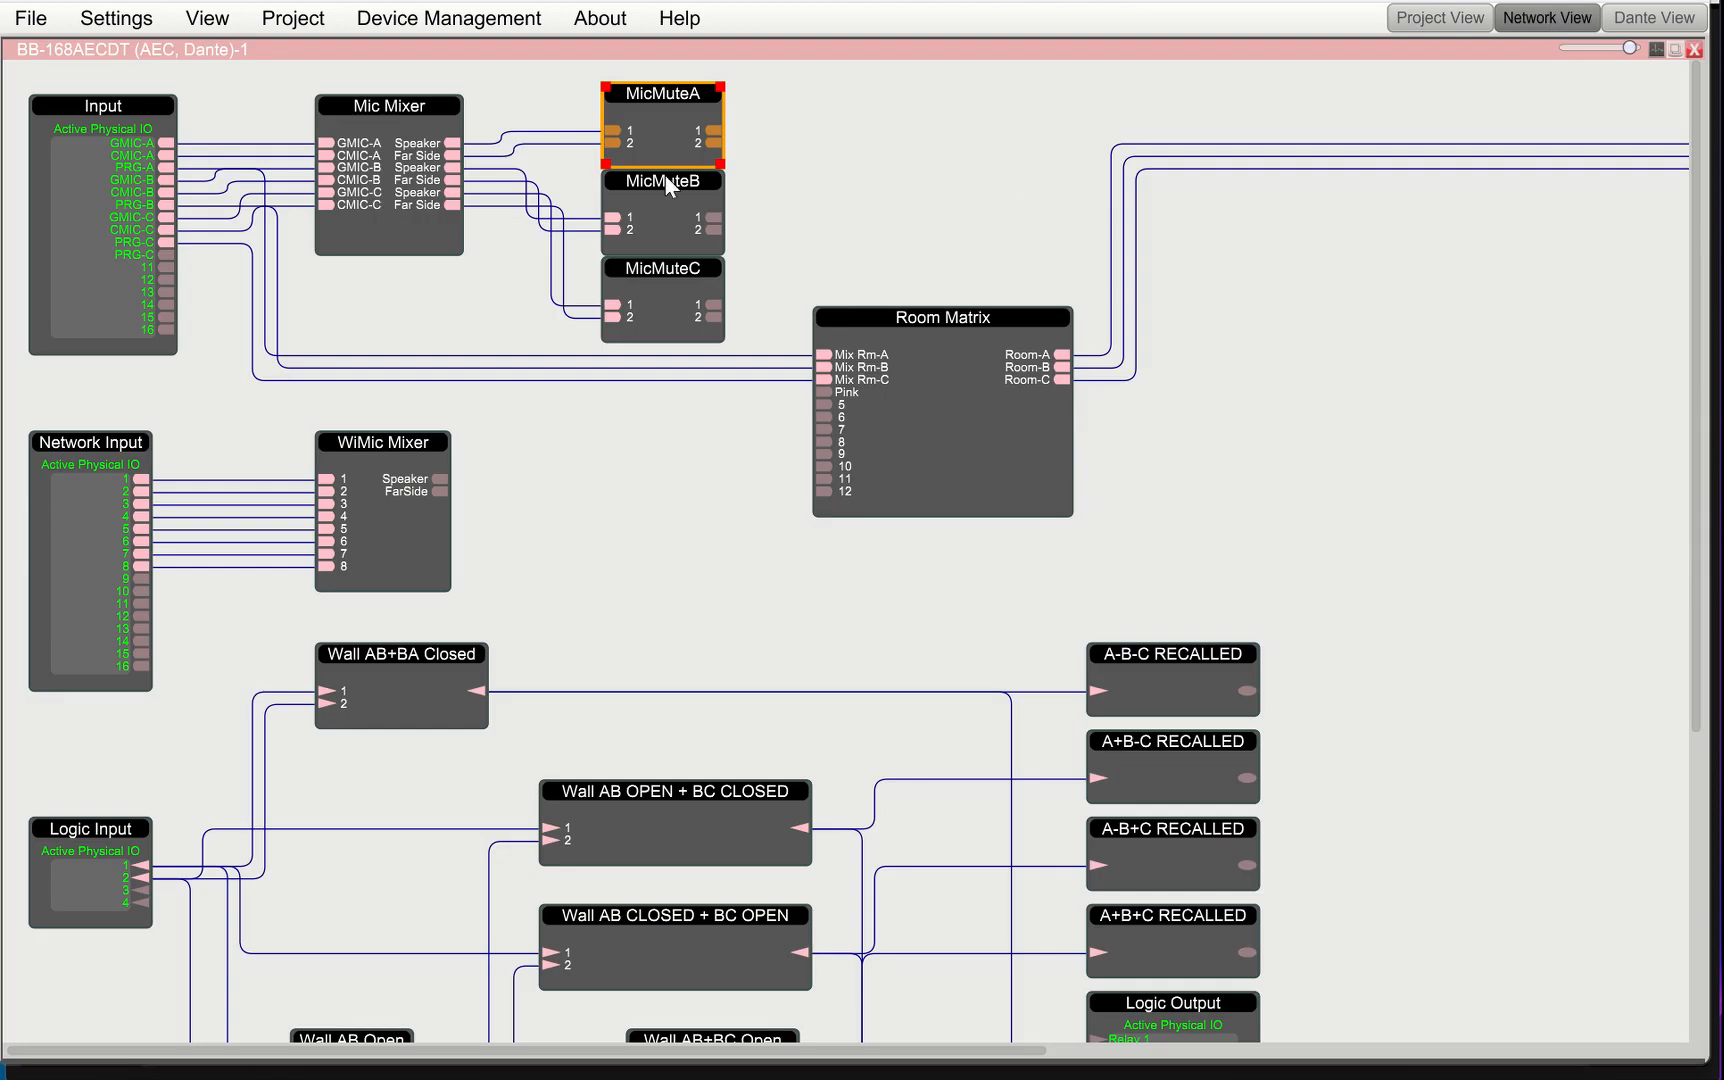
{"action": "scroll", "coordinate": [827, 500], "scroll_direction": "down", "scroll_amount": 3}
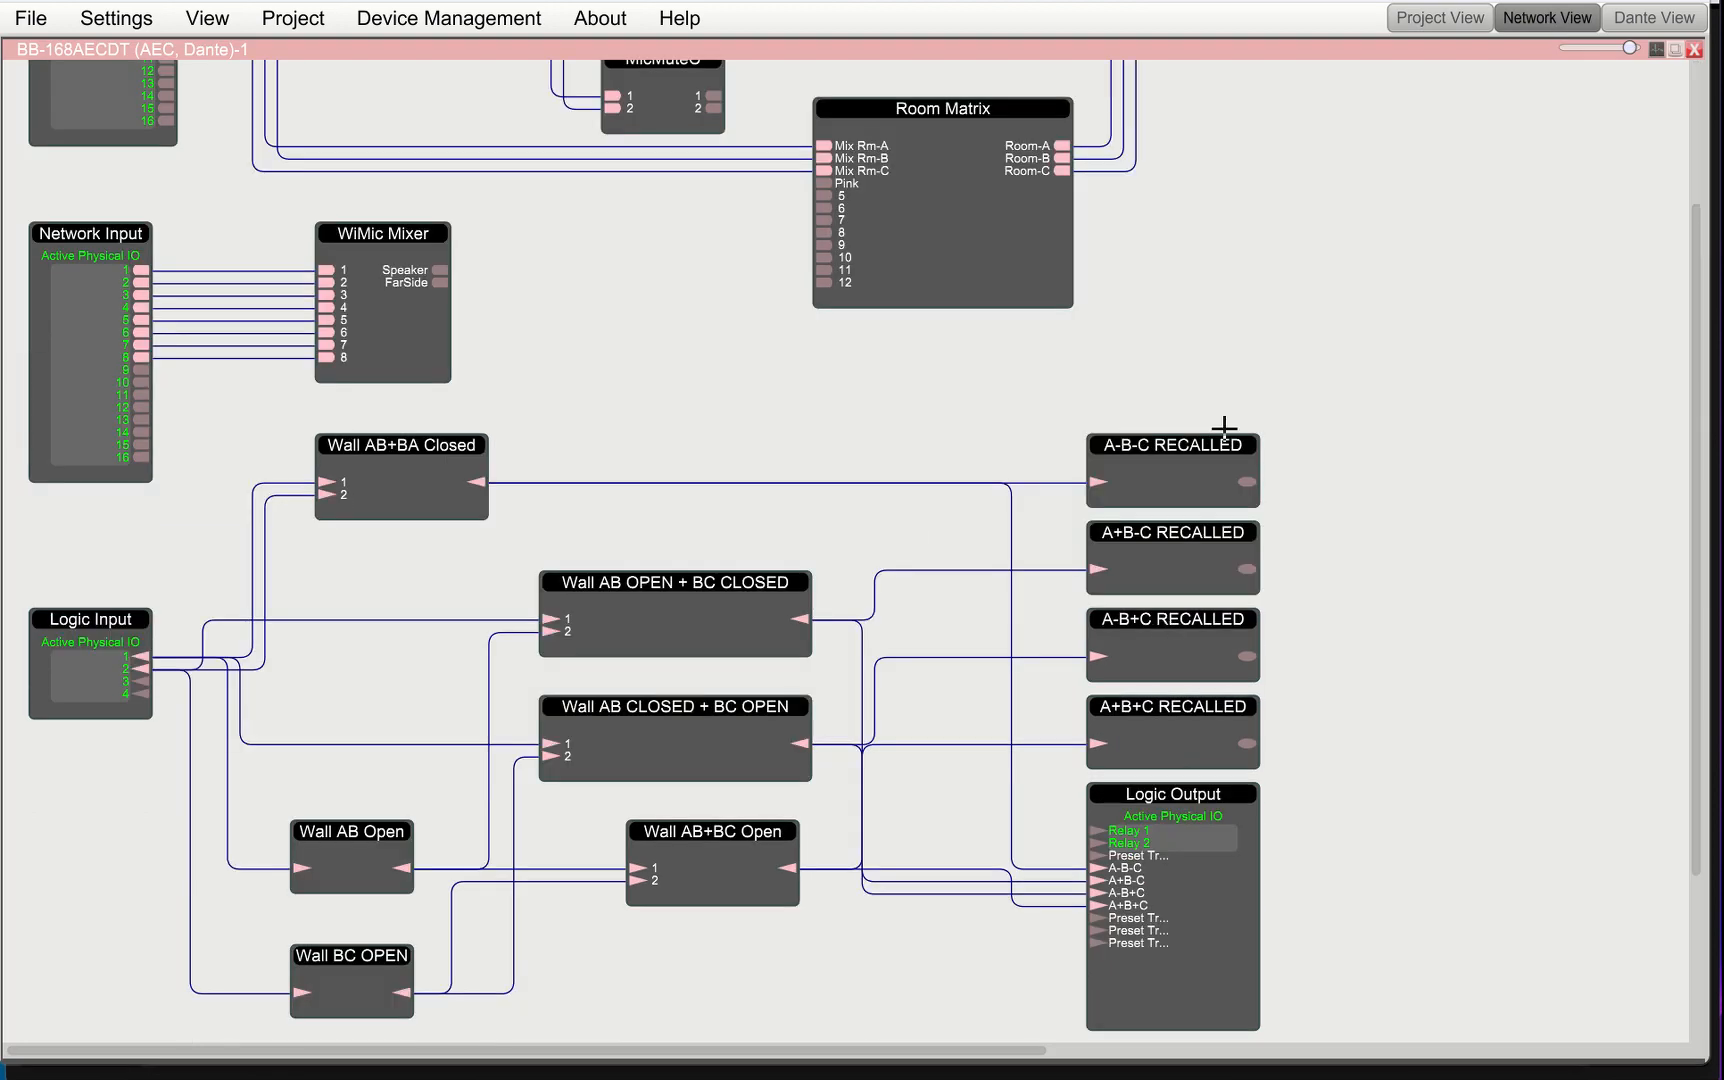
{"action": "left_click", "coordinate": [1180, 475]}
{"action": "double_click", "coordinate": [1180, 475]}
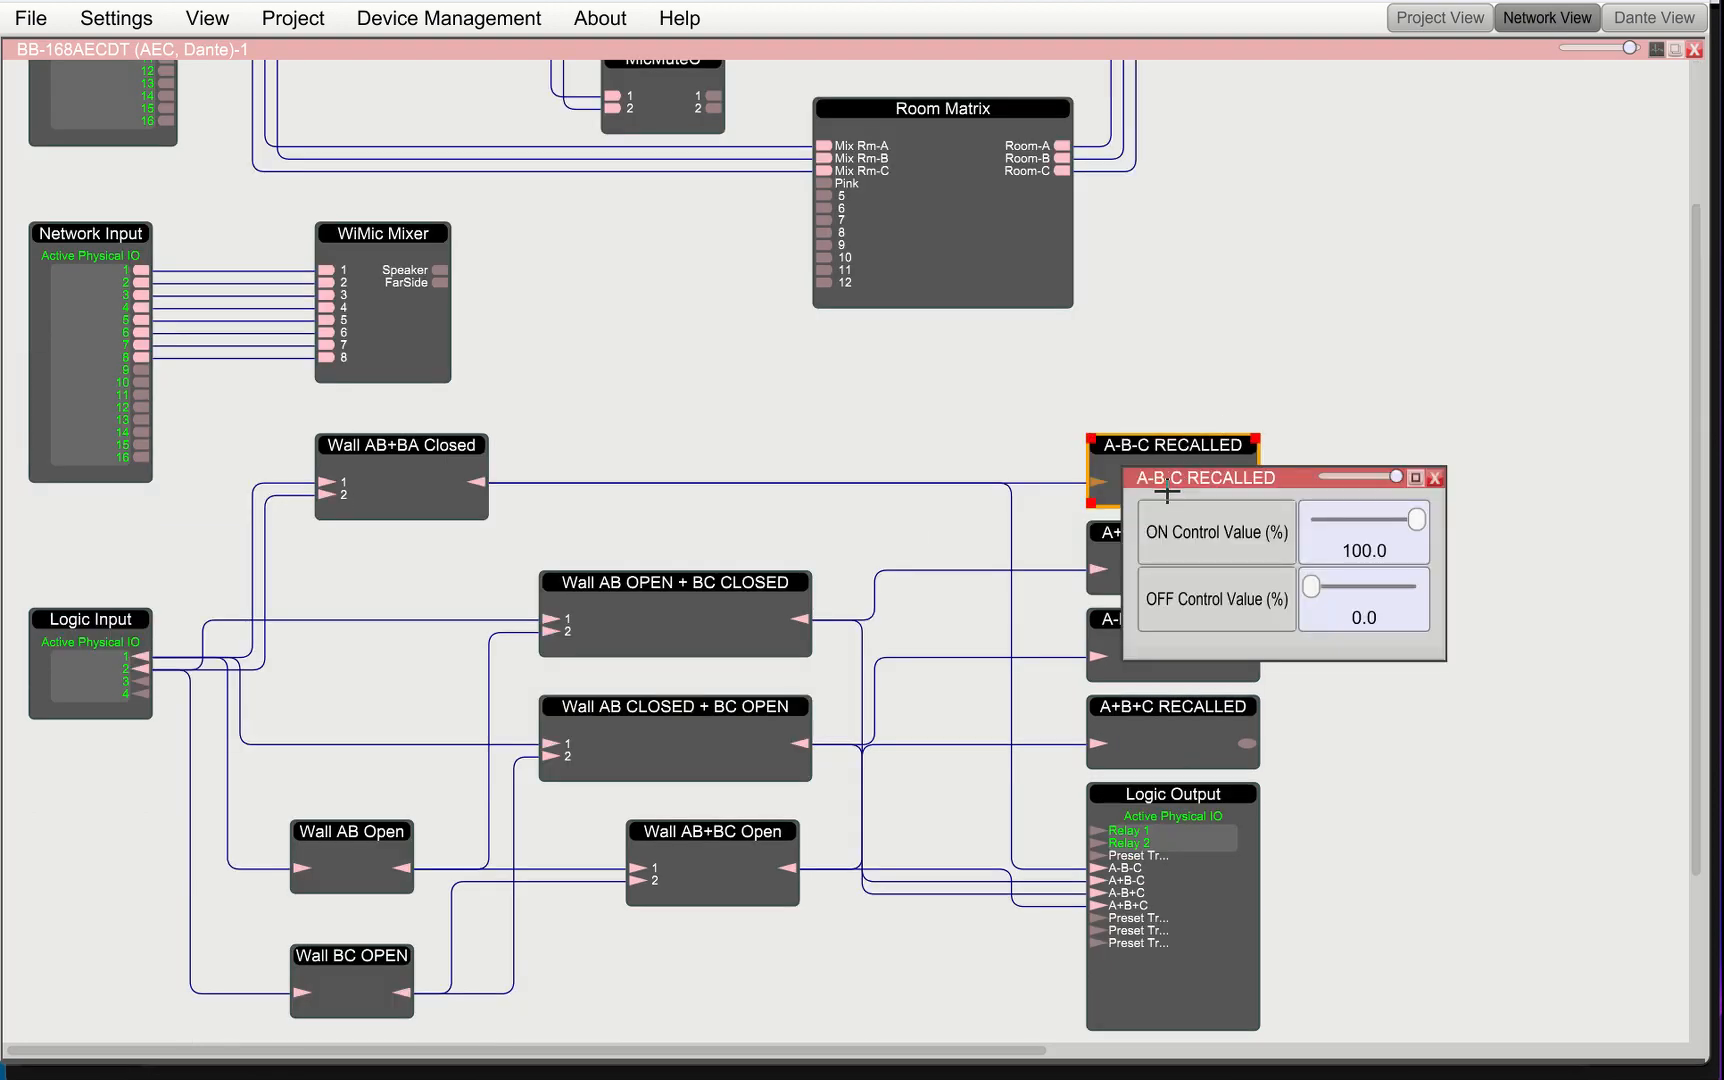
{"action": "left_click", "coordinate": [1320, 549]}
{"action": "right_click", "coordinate": [1337, 547]}
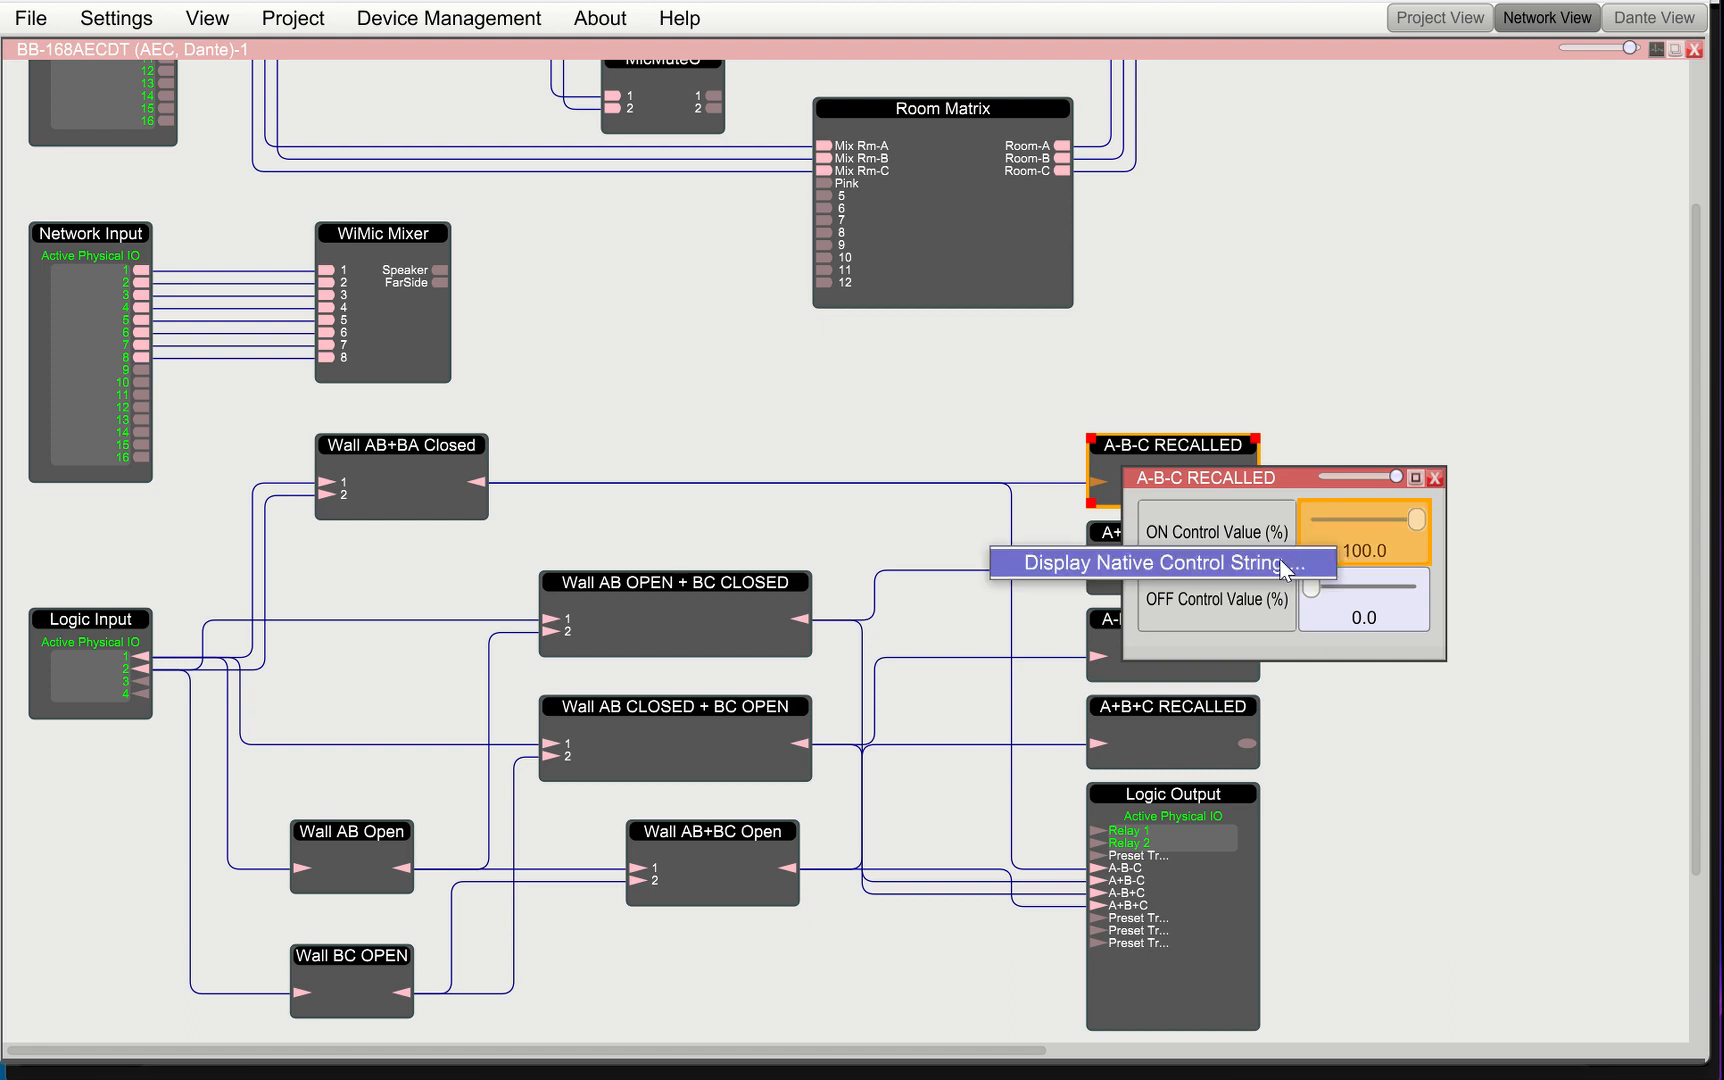
{"action": "left_click", "coordinate": [1284, 568]}
{"action": "left_click_drag", "start_coordinate": [886, 488], "coordinate": [502, 430]}
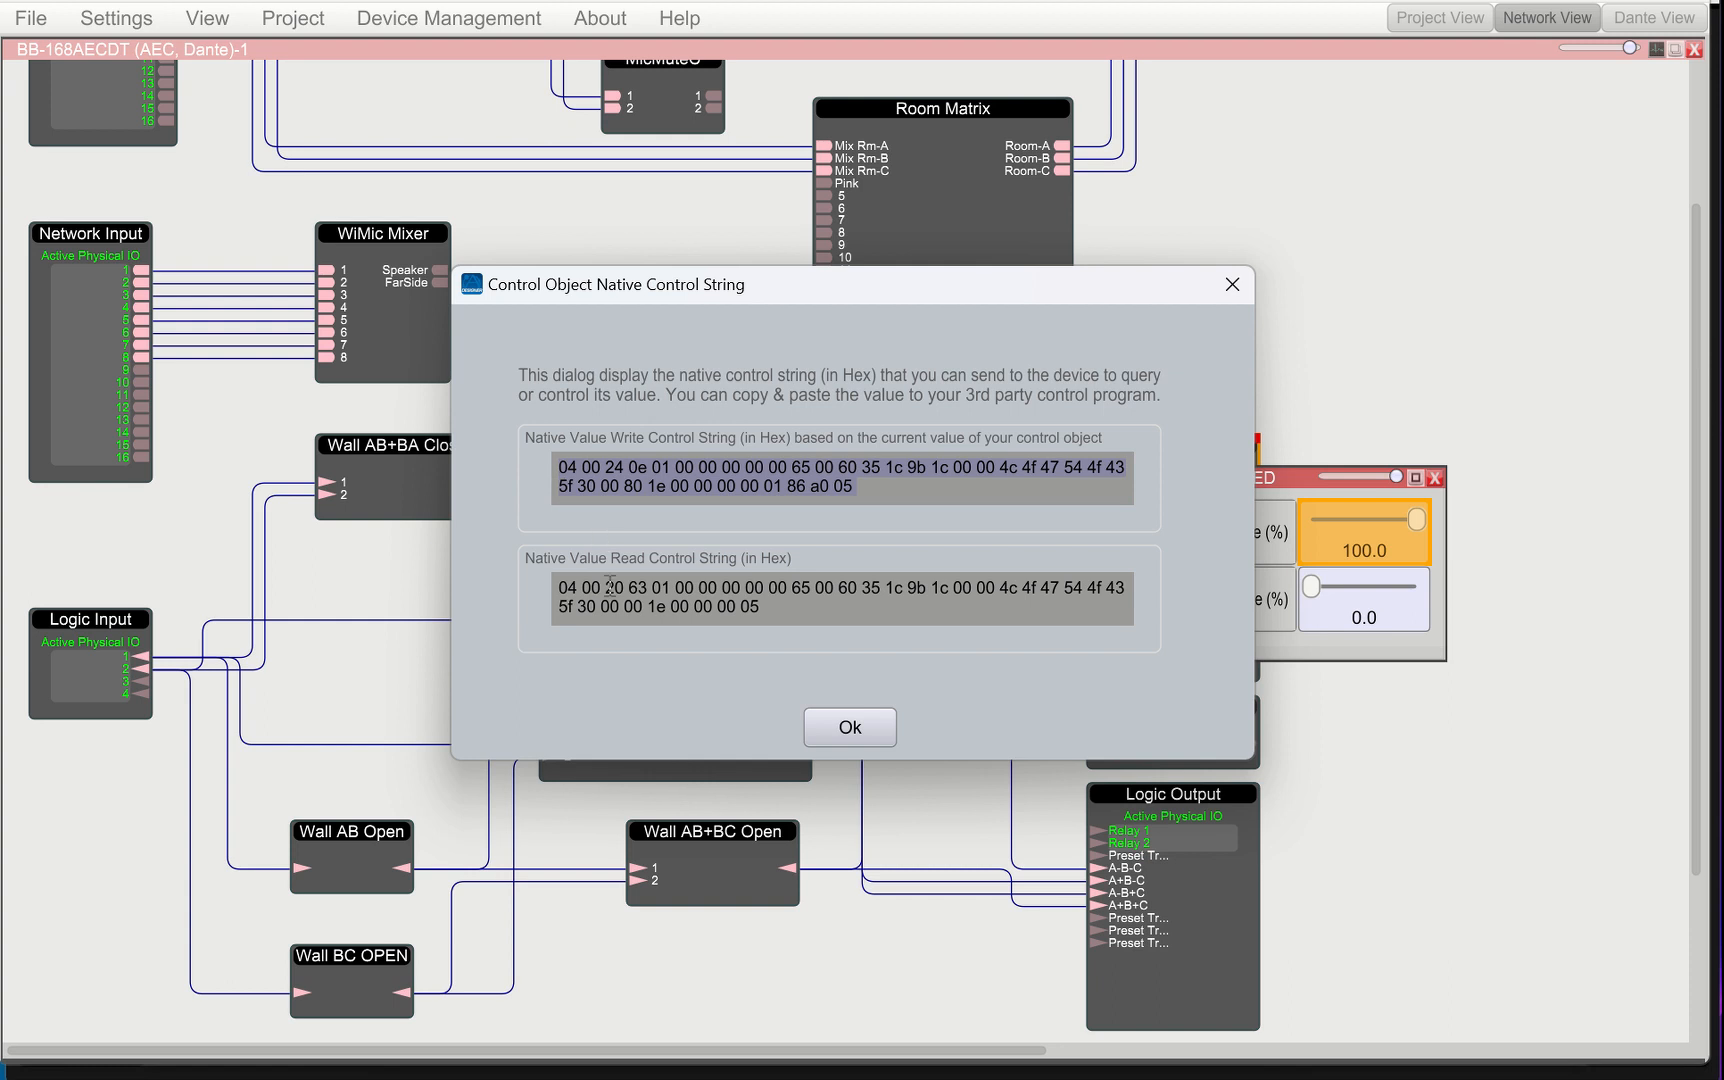
{"action": "right_click", "coordinate": [690, 458]}
{"action": "left_click", "coordinate": [770, 514]}
{"action": "left_click", "coordinate": [848, 726]}
Paste the copied write string as the Room Combine command's native string and save the preset
{"action": "key", "text": "alt+Tab"}
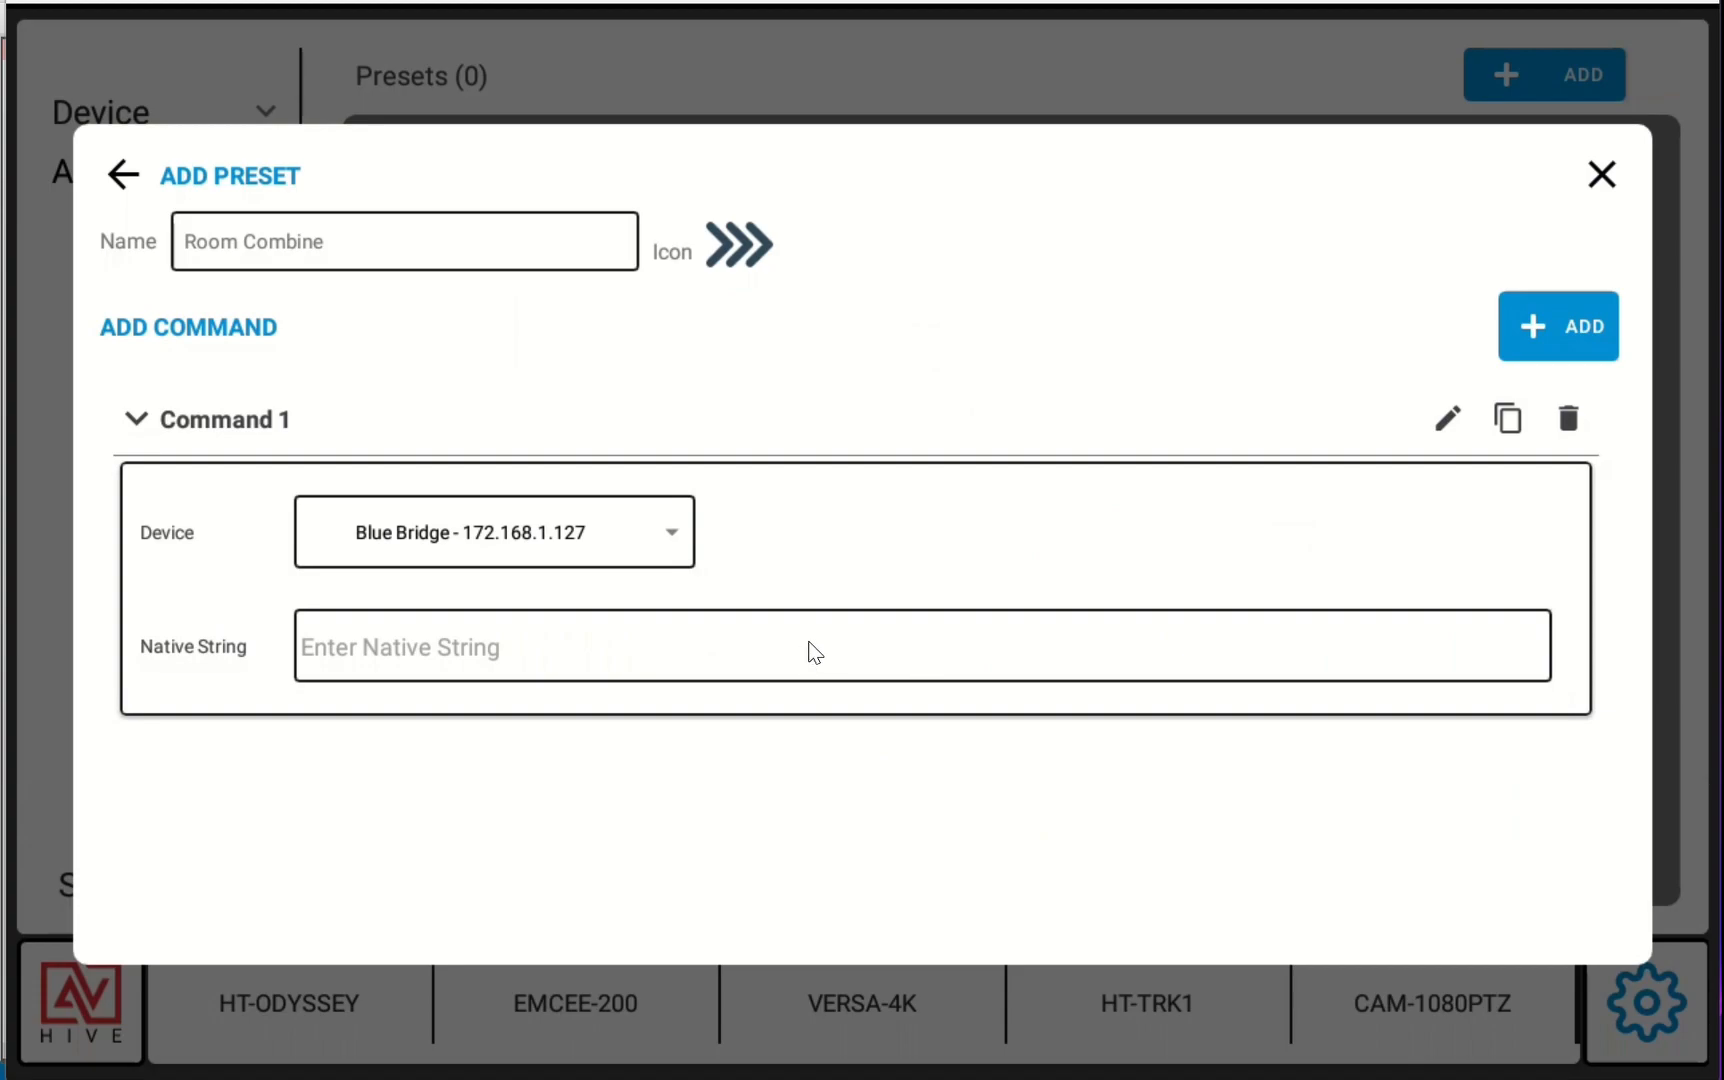
{"action": "left_click", "coordinate": [800, 655]}
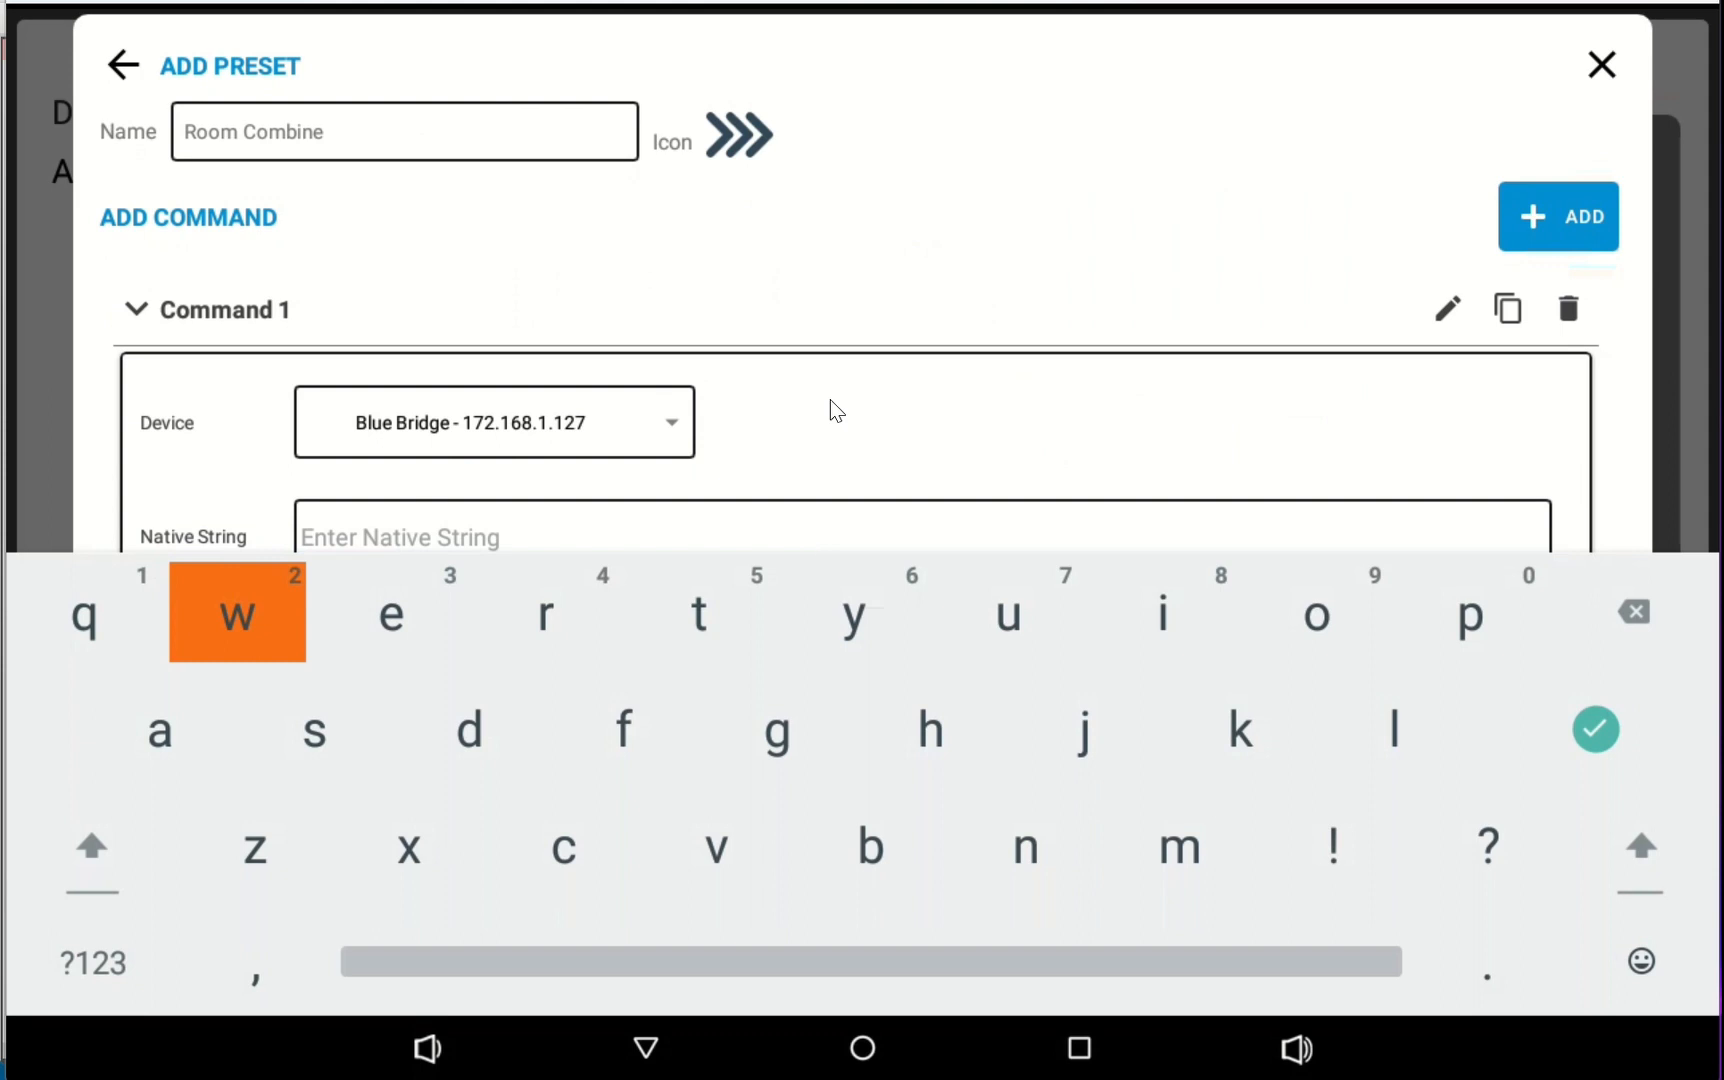
{"action": "key", "text": "ctrl+v"}
{"action": "key", "text": "Escape"}
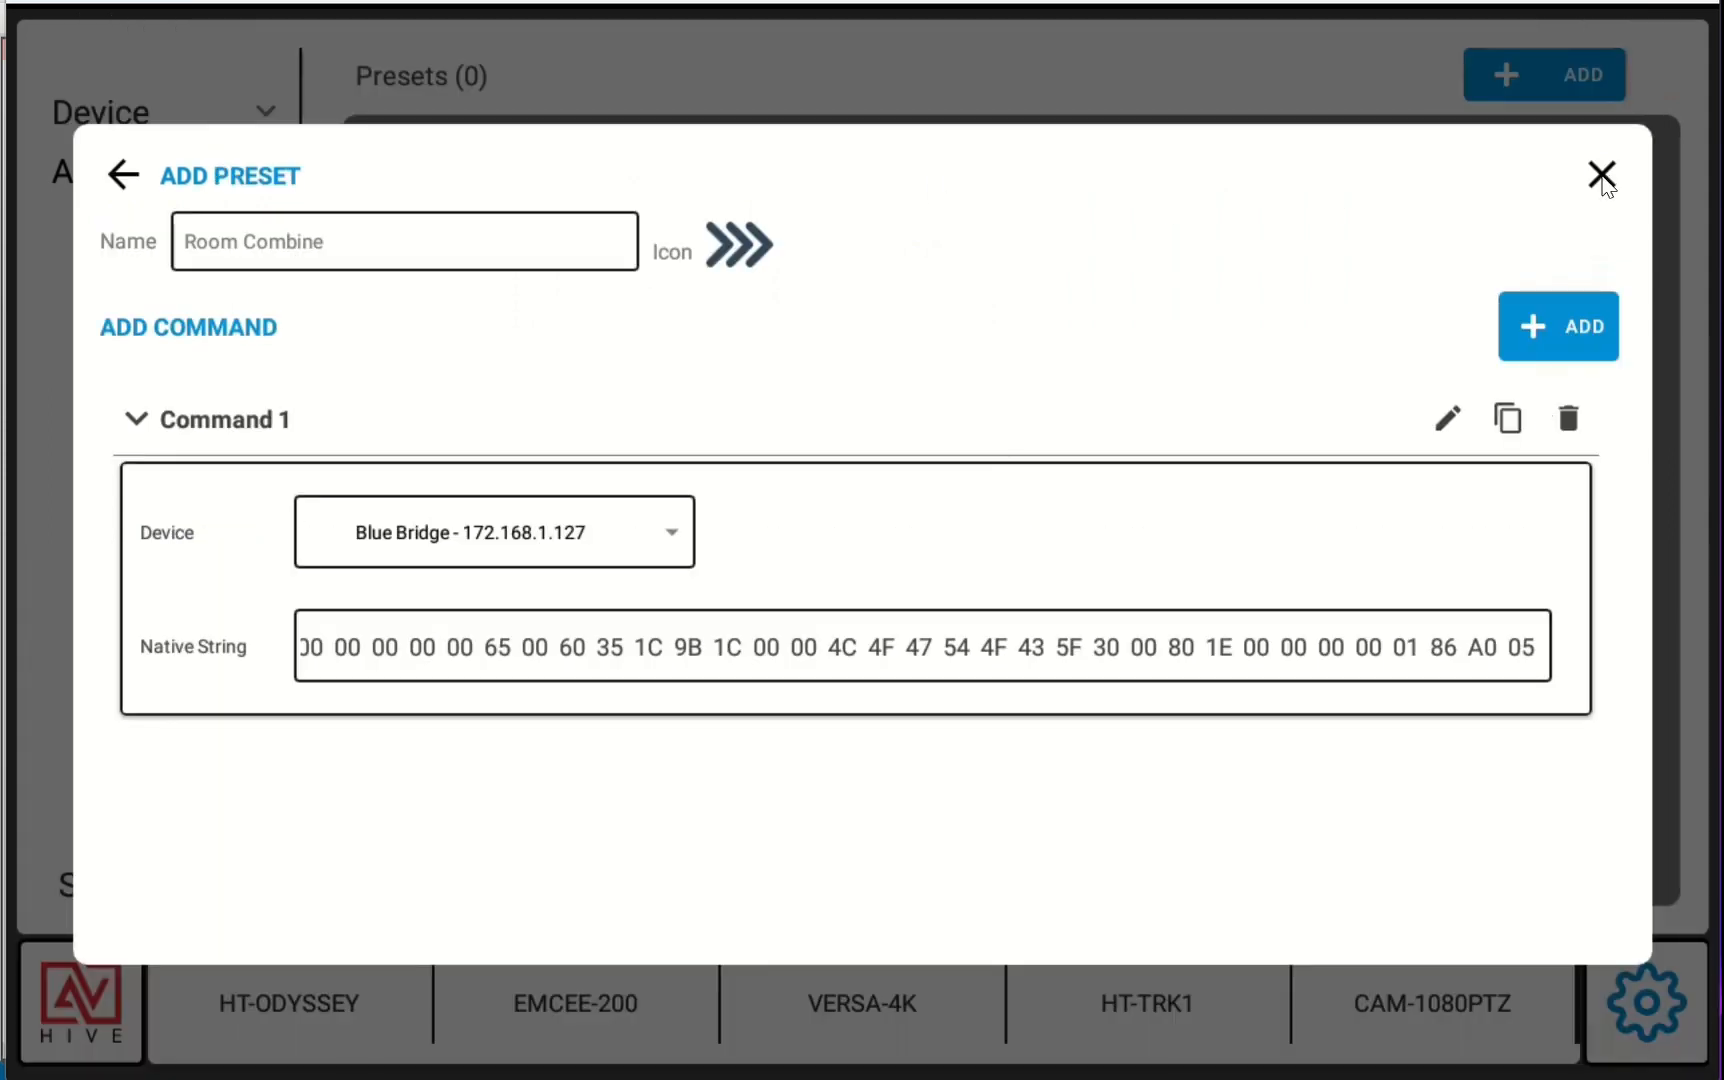
{"action": "left_click", "coordinate": [1601, 176]}
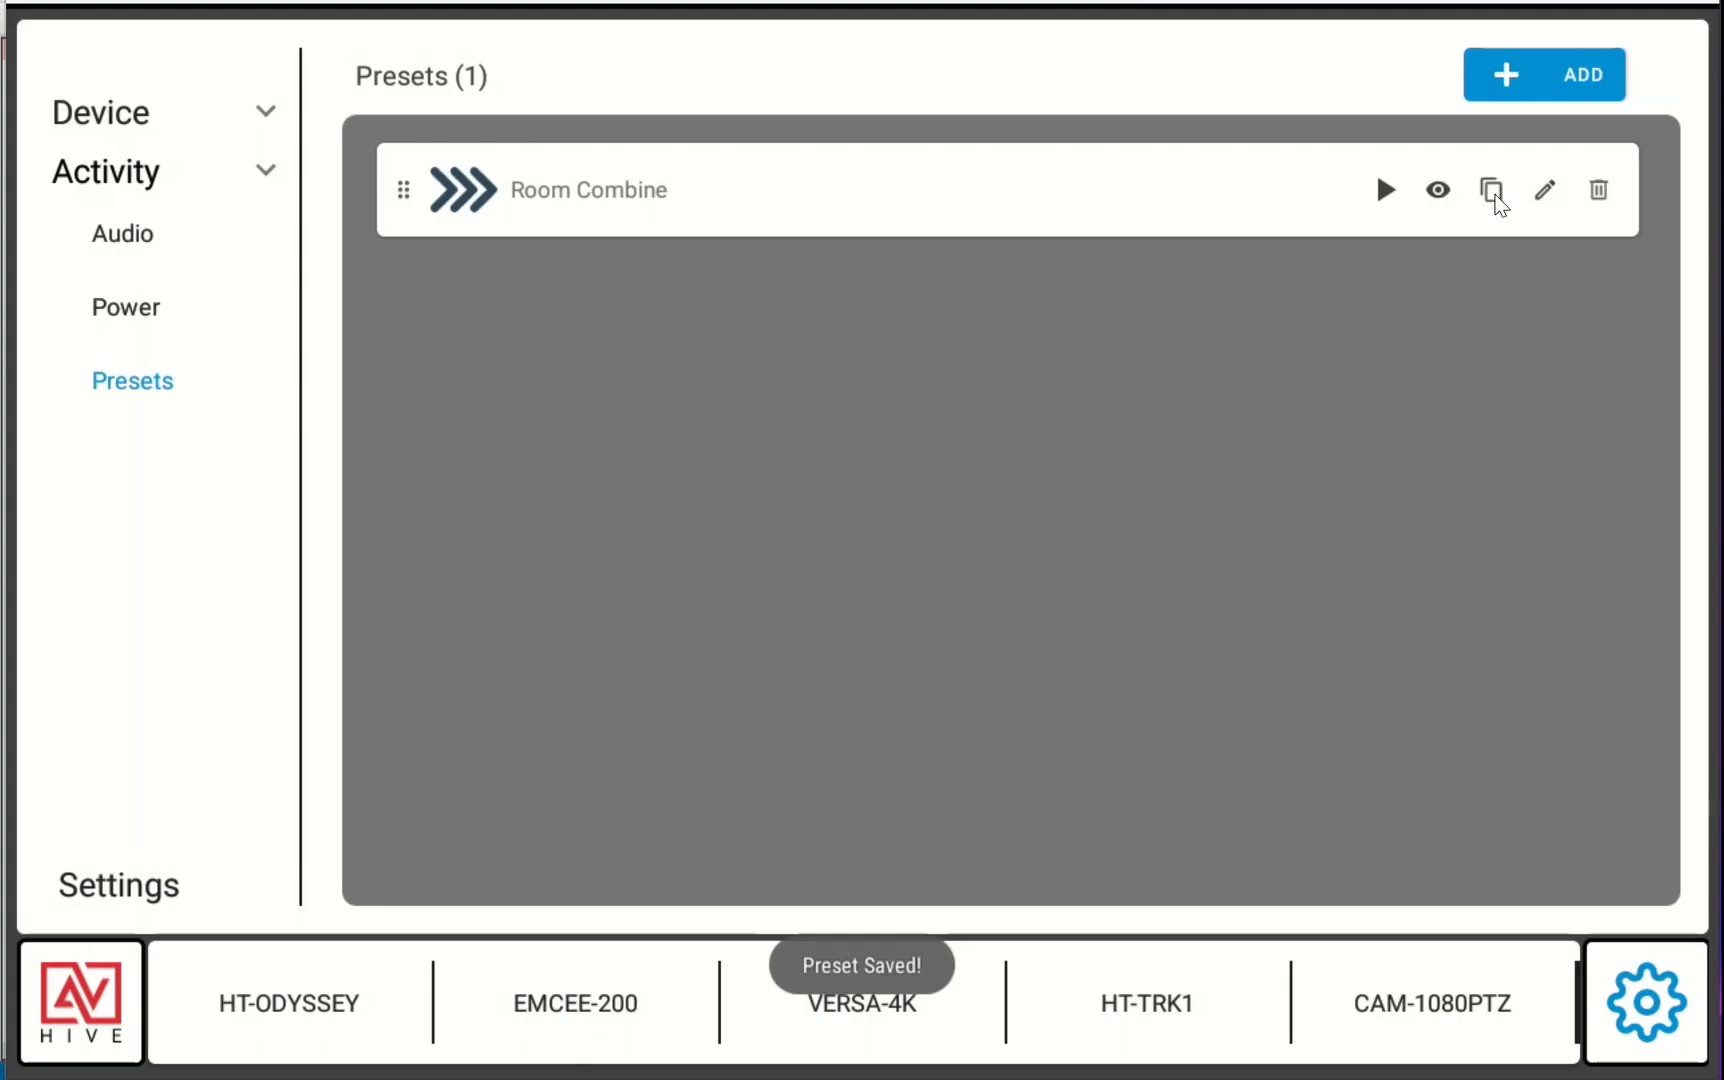
Duplicate the Room Combine preset, name the copy Divide, and choose the left-pointing chevron icon
{"action": "left_click", "coordinate": [1496, 194]}
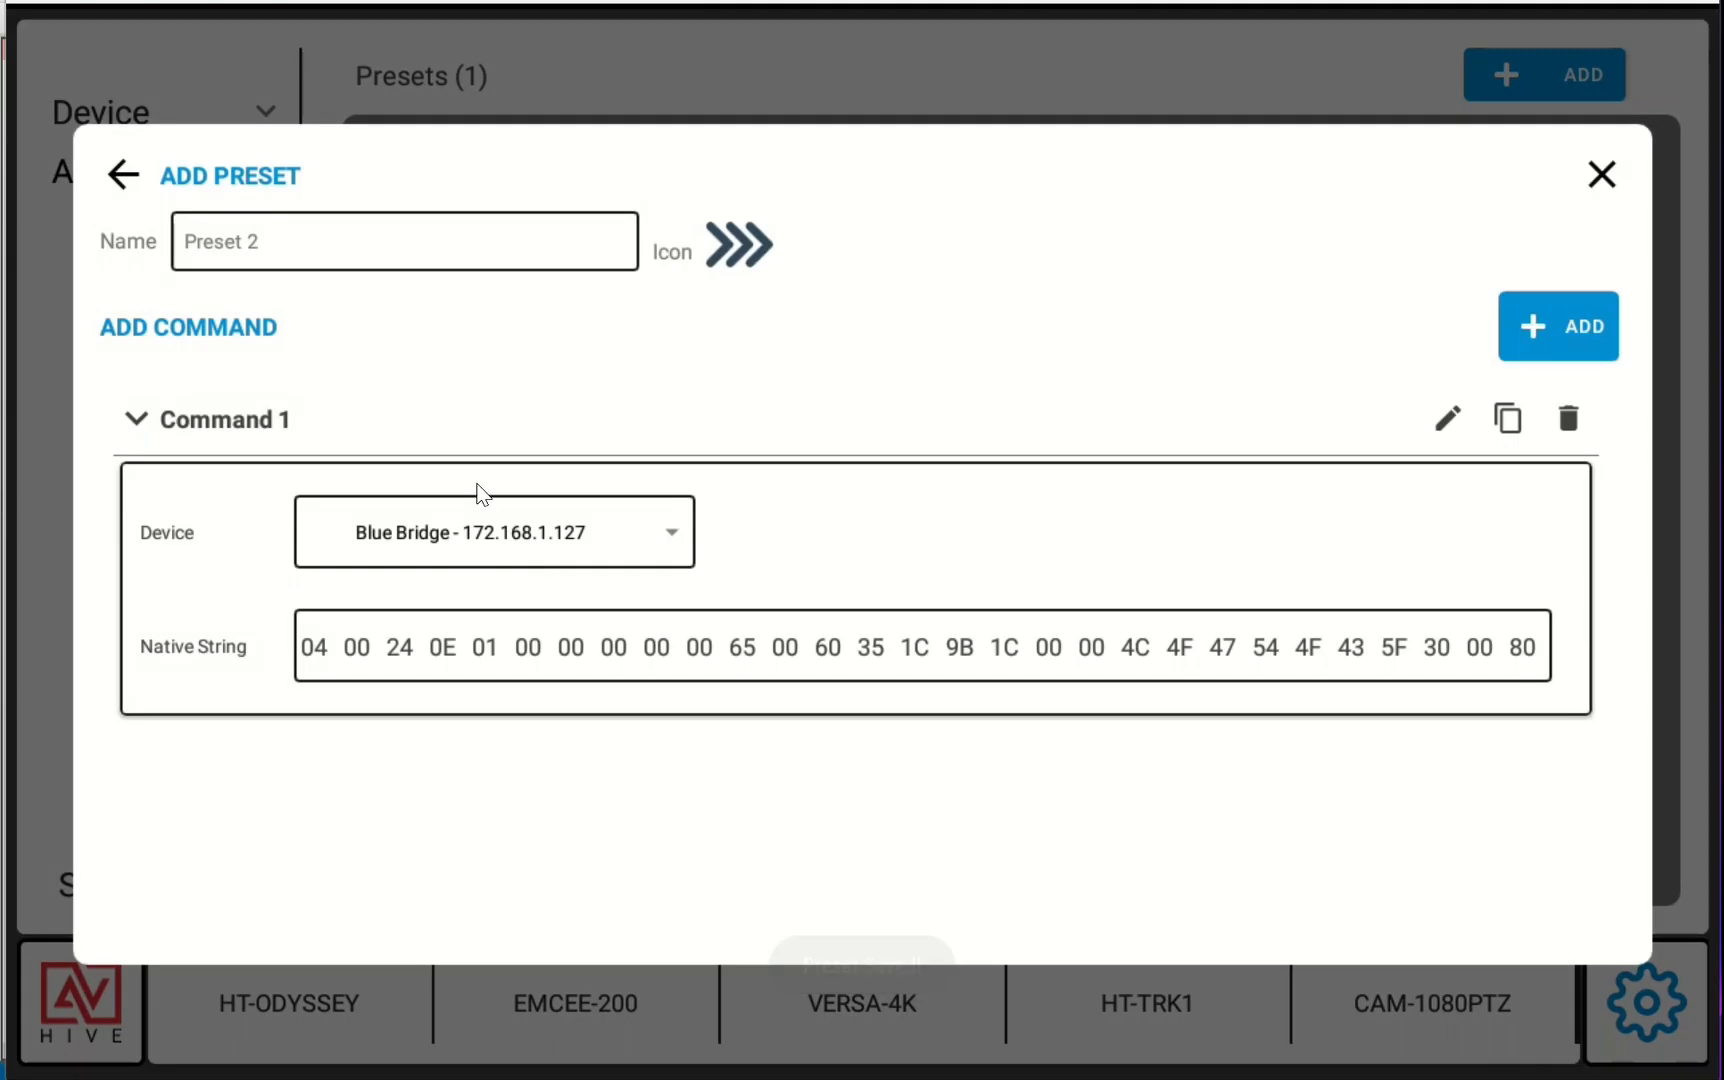
{"action": "left_click", "coordinate": [385, 255]}
{"action": "key", "text": "BackSpace"}
{"action": "key", "text": "BackSpace"}
{"action": "key", "text": "BackSpace"}
{"action": "key", "text": "BackSpace"}
{"action": "key", "text": "BackSpace"}
{"action": "key", "text": "BackSpace"}
{"action": "key", "text": "BackSpace"}
{"action": "key", "text": "BackSpace"}
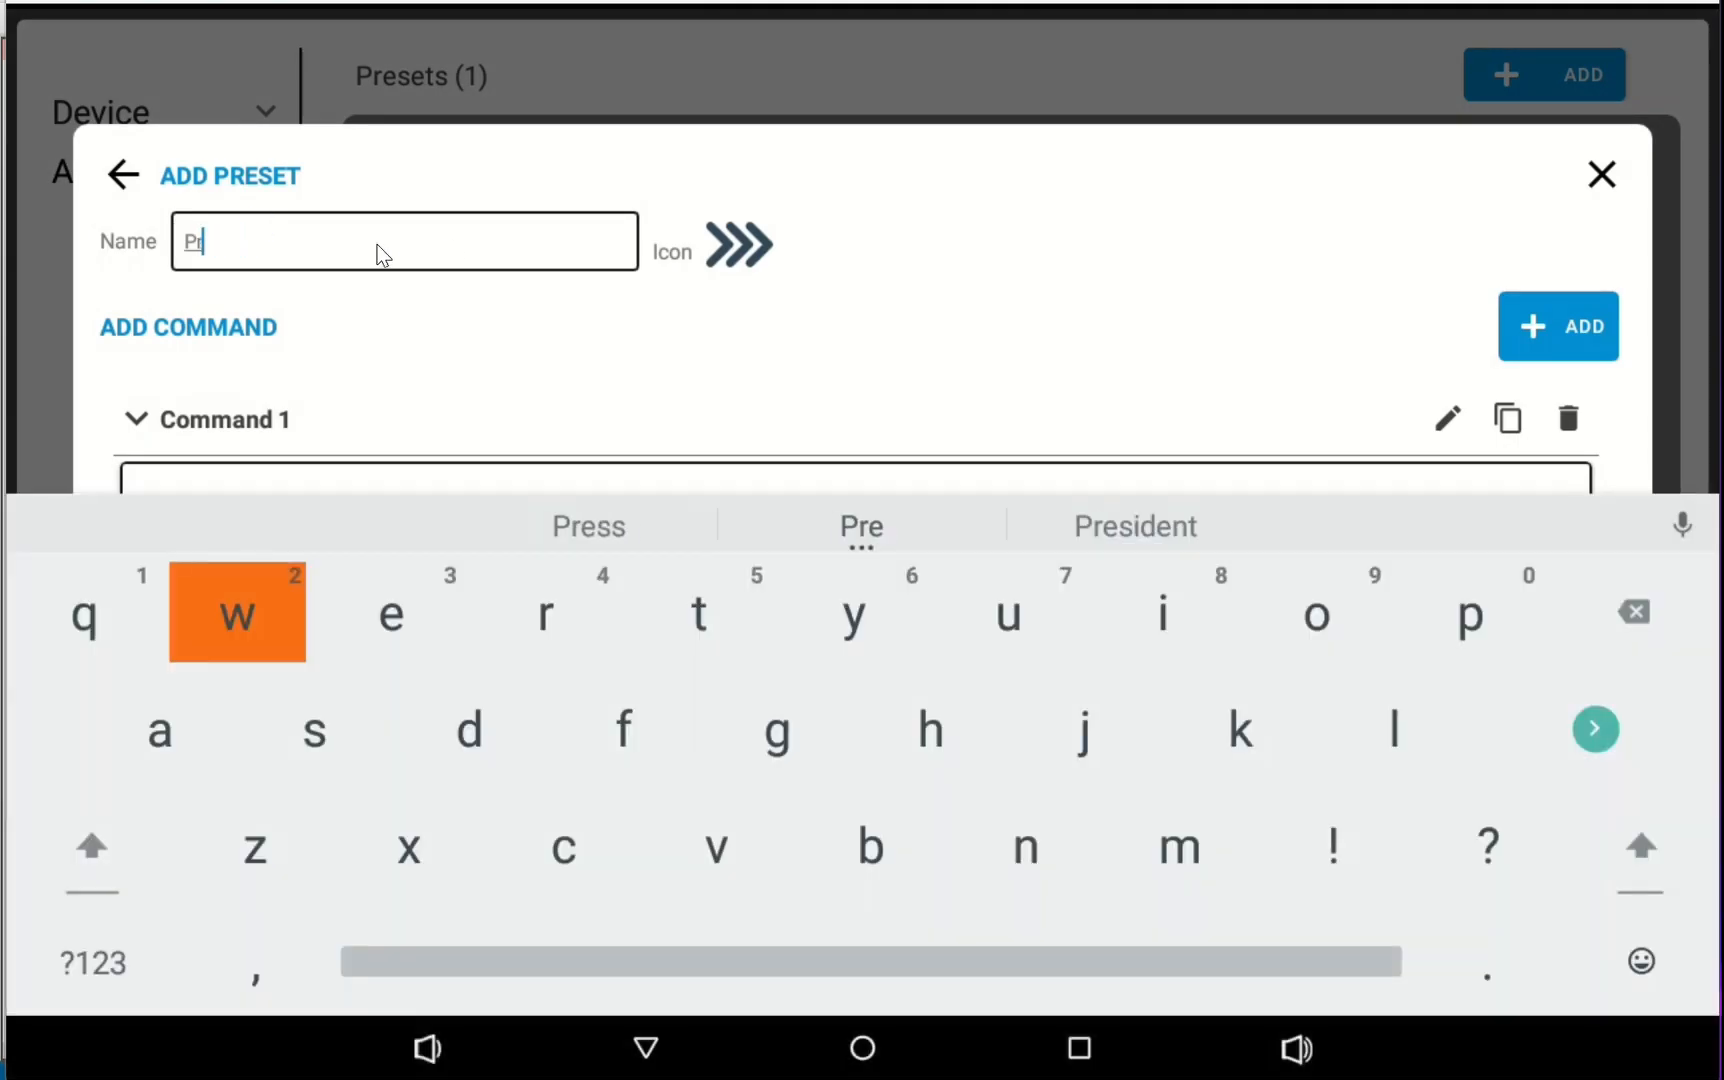
{"action": "type", "text": "Divide"}
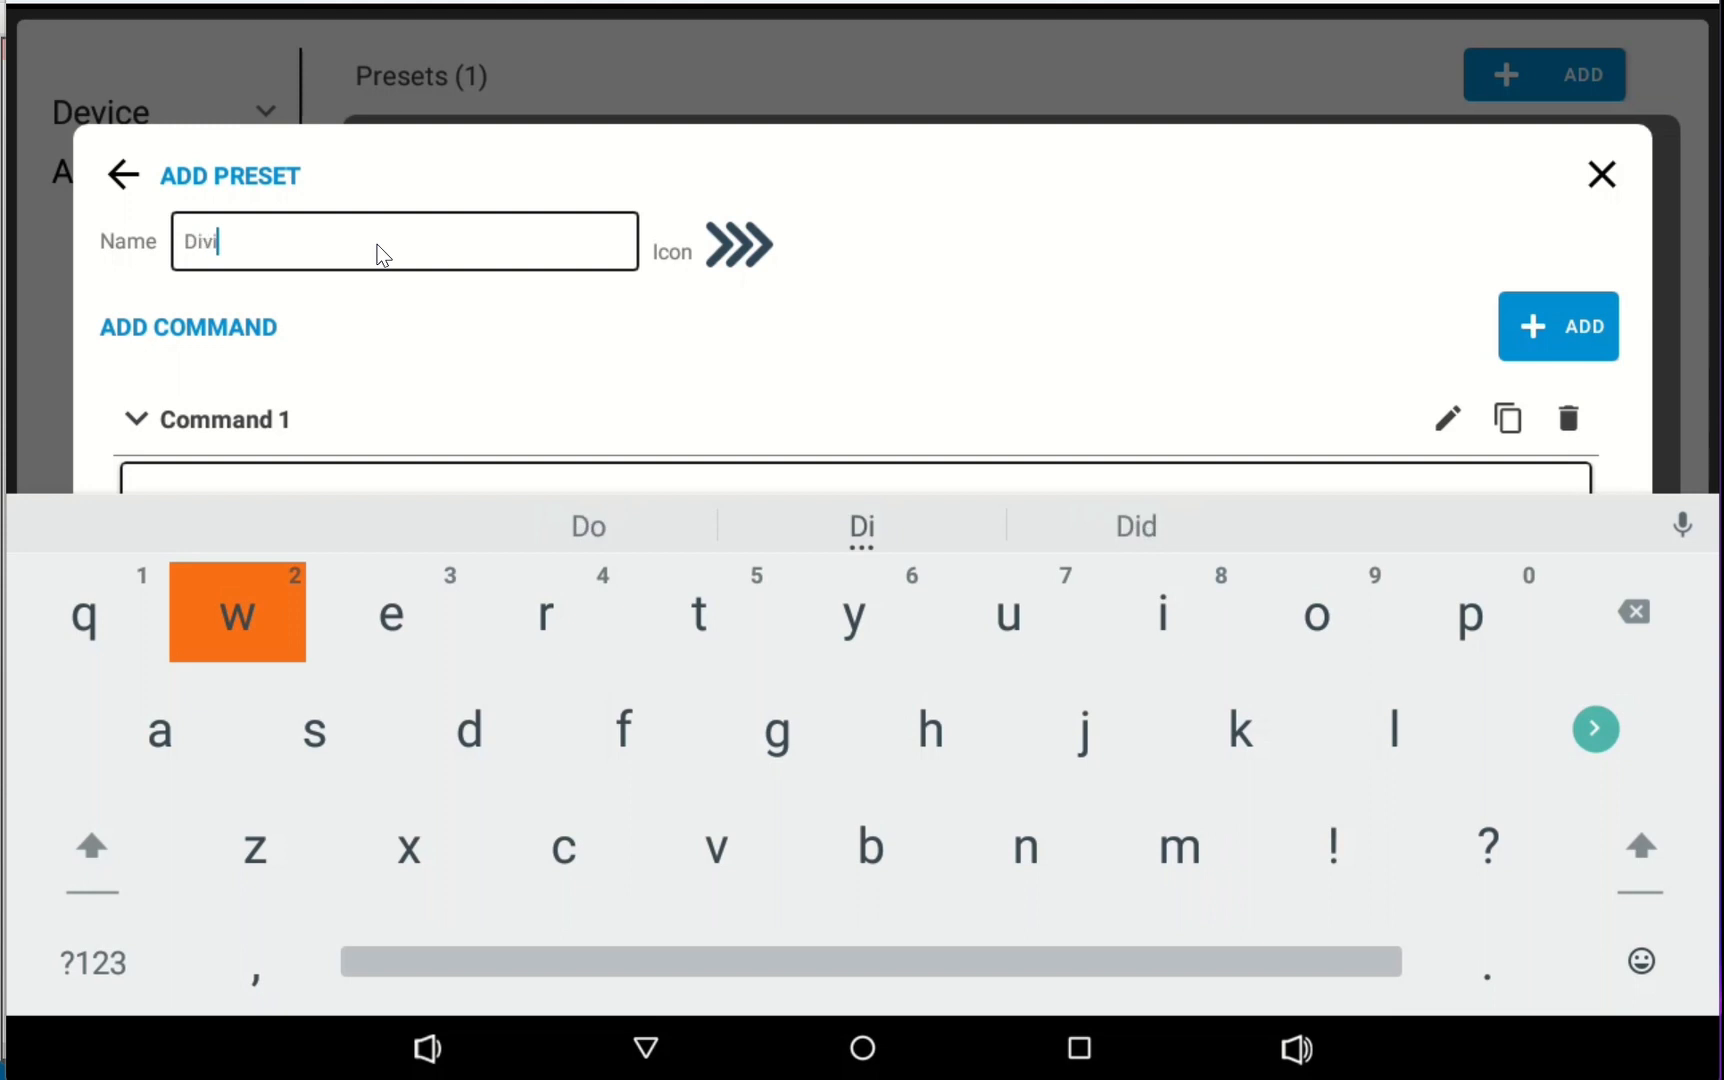
{"action": "left_click", "coordinate": [740, 247]}
{"action": "left_click", "coordinate": [602, 530]}
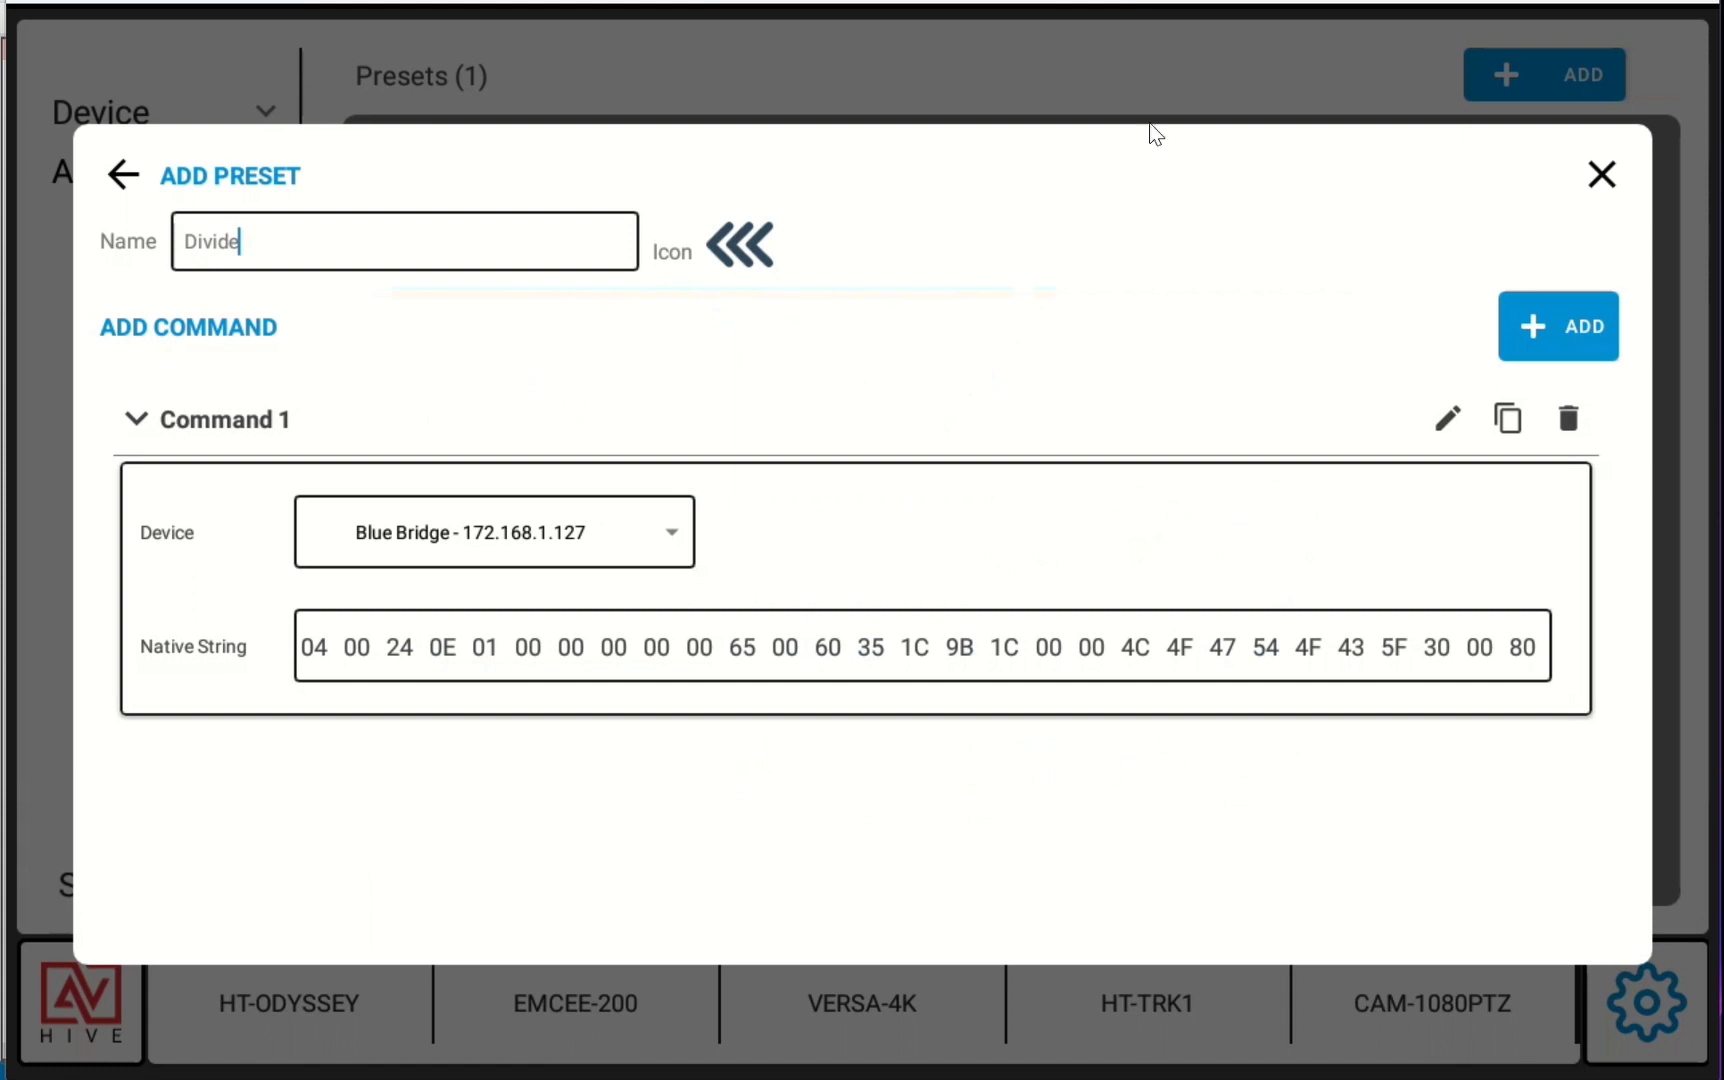
In BlueBridge, display the native control string for A+B-C RECALLED's ON control value and copy its write string
{"action": "key", "text": "alt+Tab"}
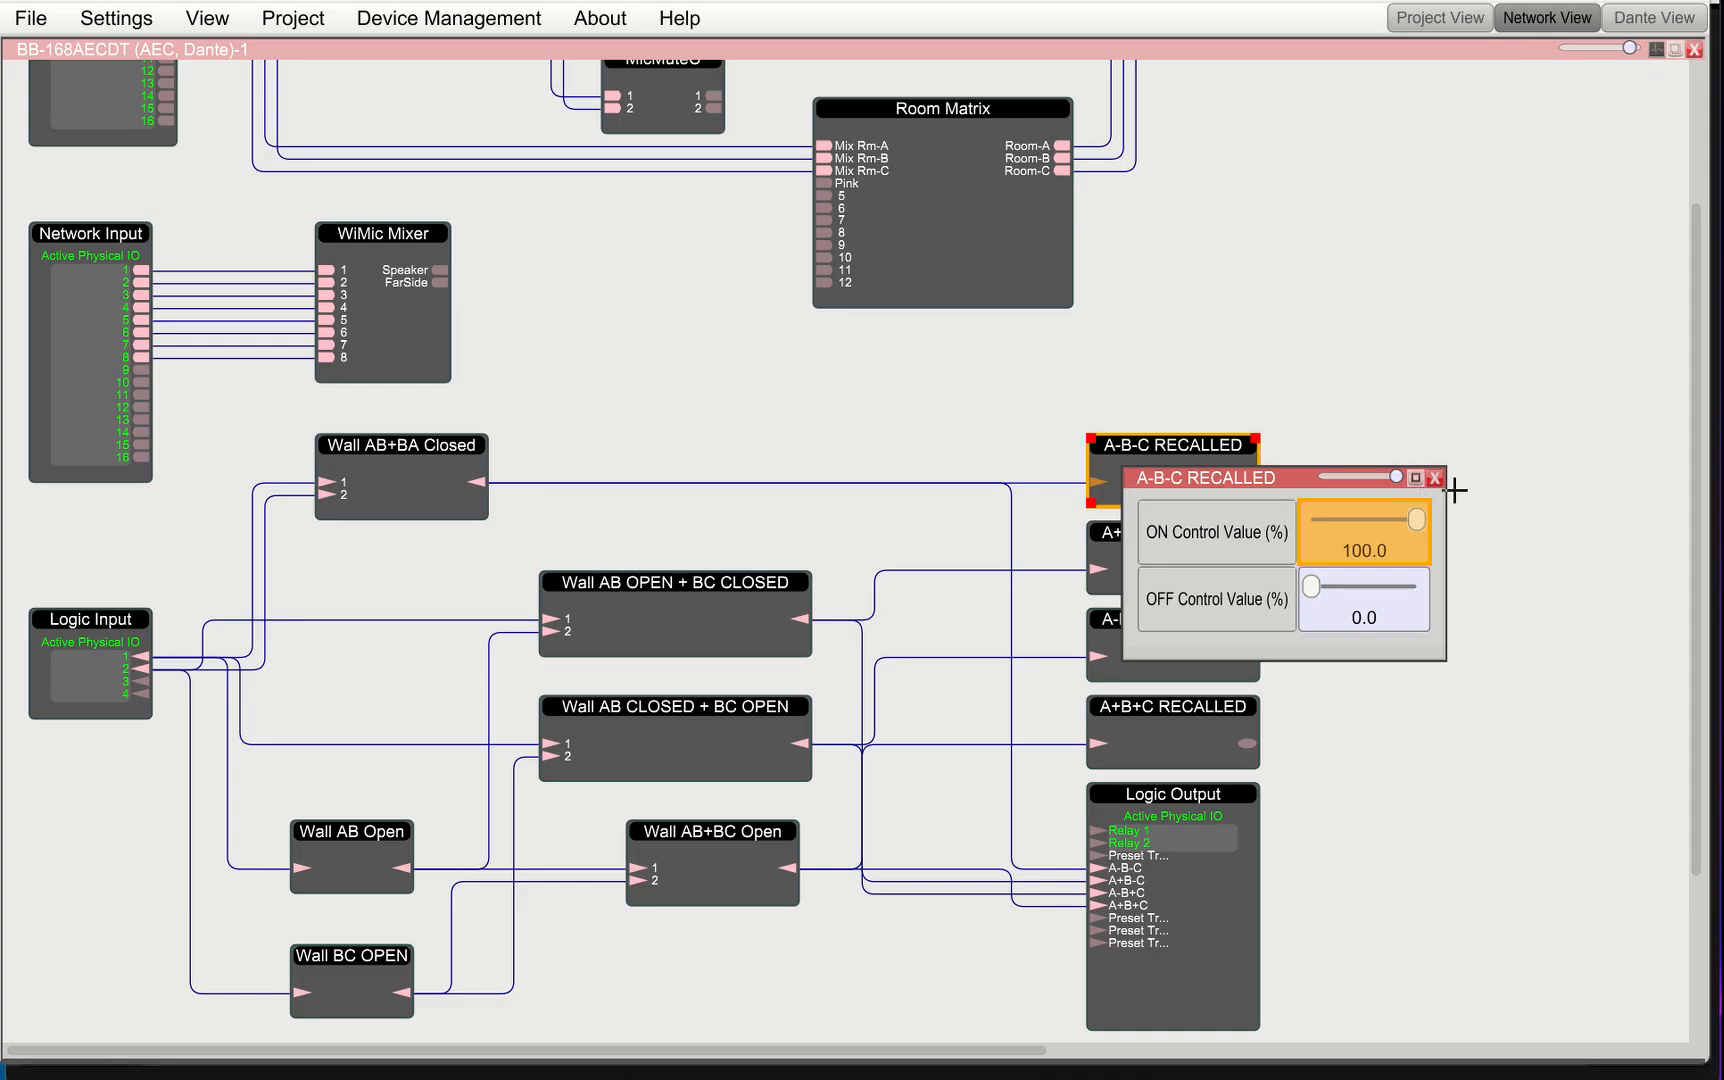
{"action": "left_click", "coordinate": [1437, 488]}
{"action": "left_click", "coordinate": [1204, 572]}
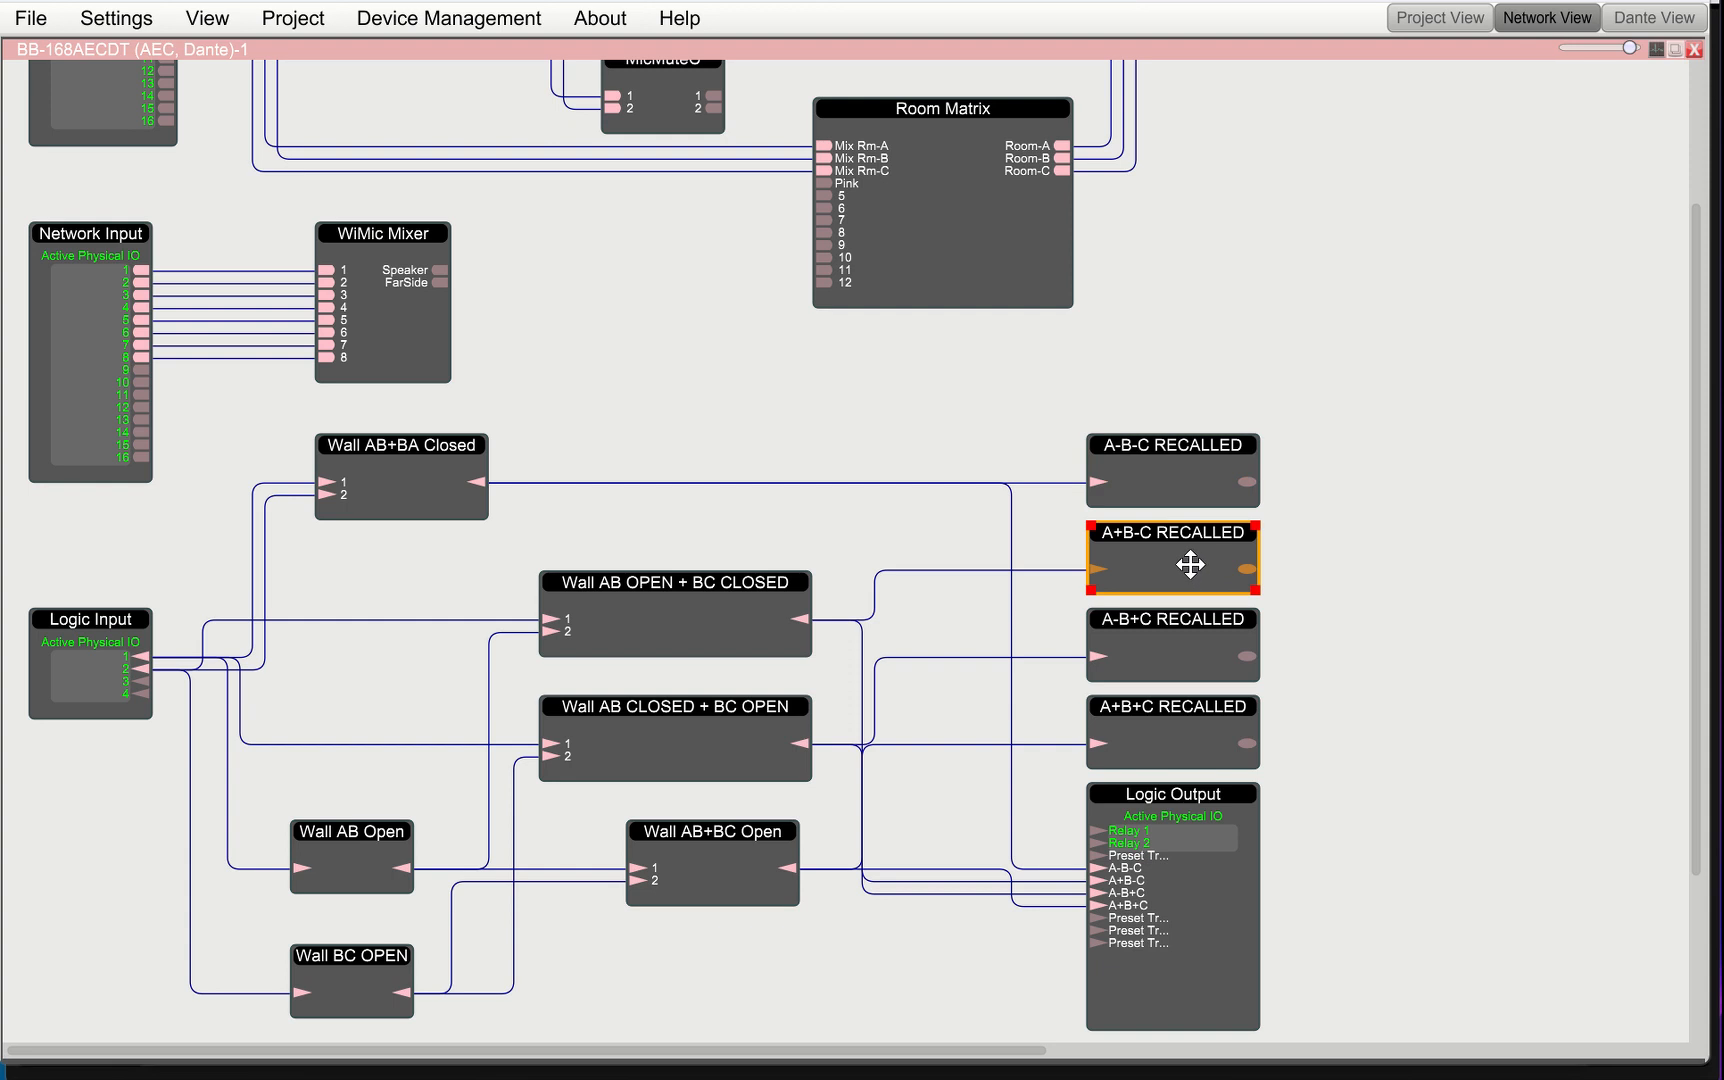
{"action": "double_click", "coordinate": [1178, 572]}
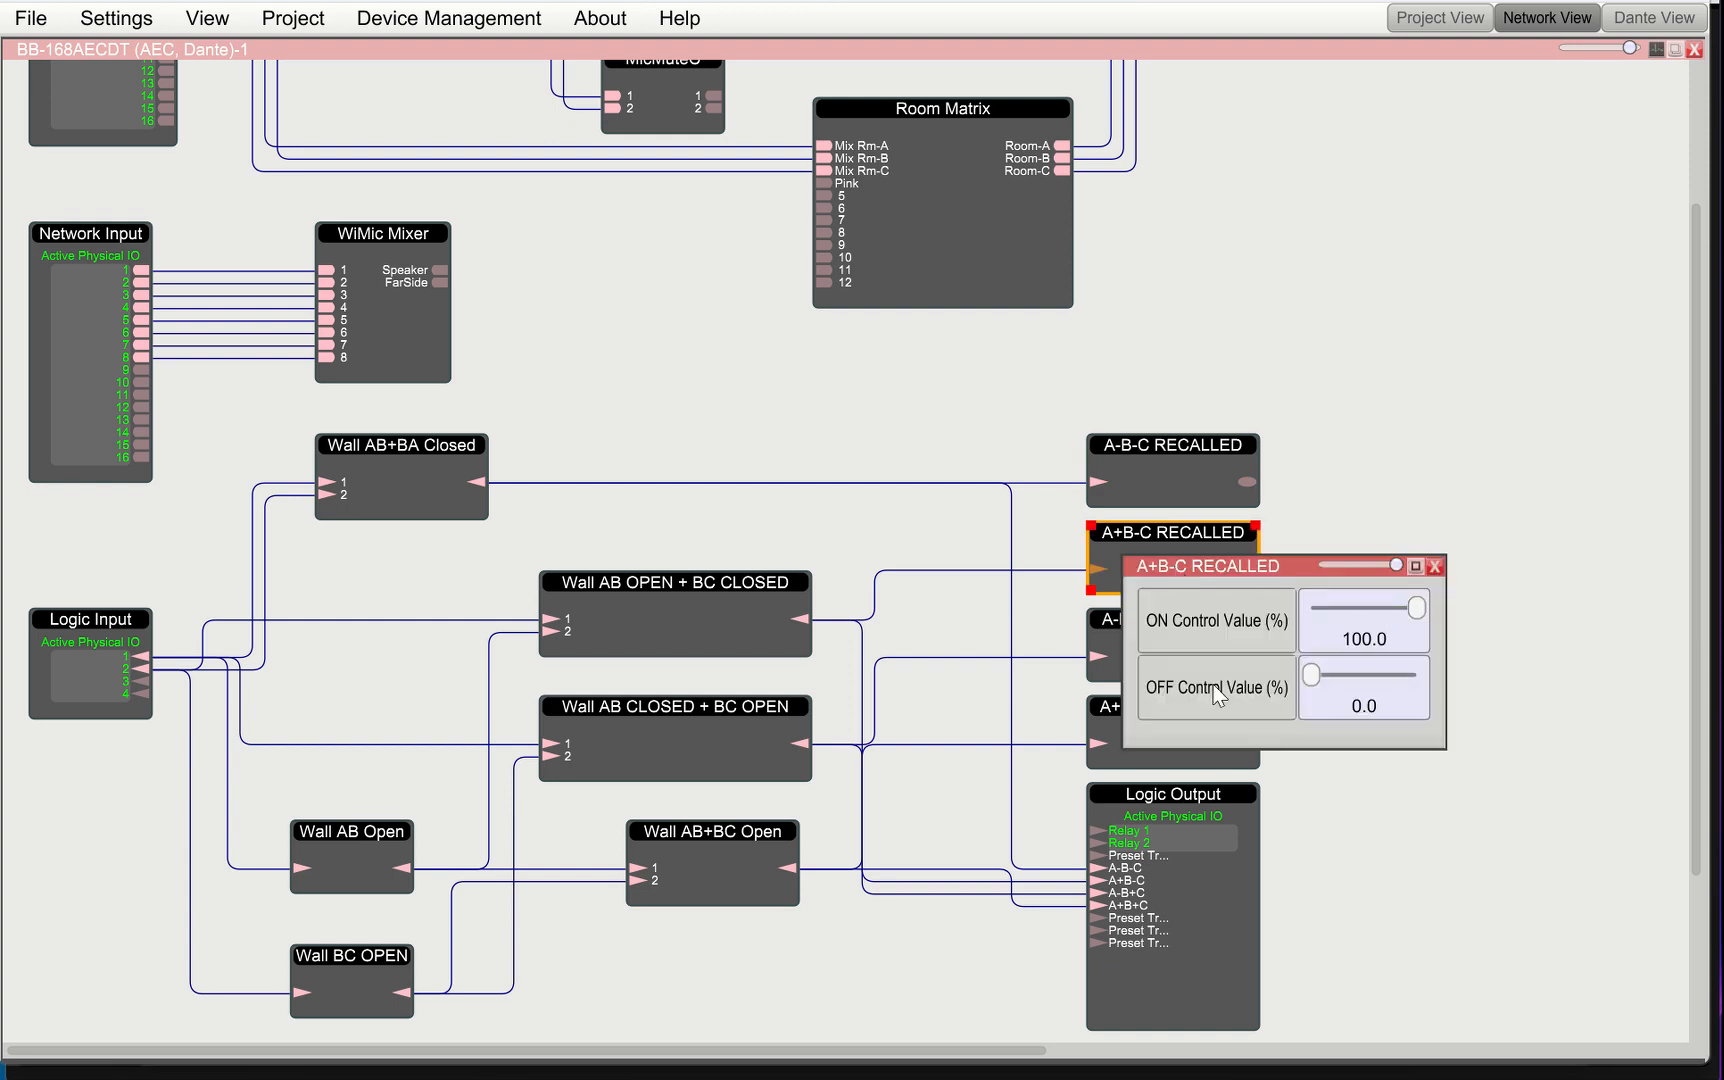
{"action": "right_click", "coordinate": [1340, 636]}
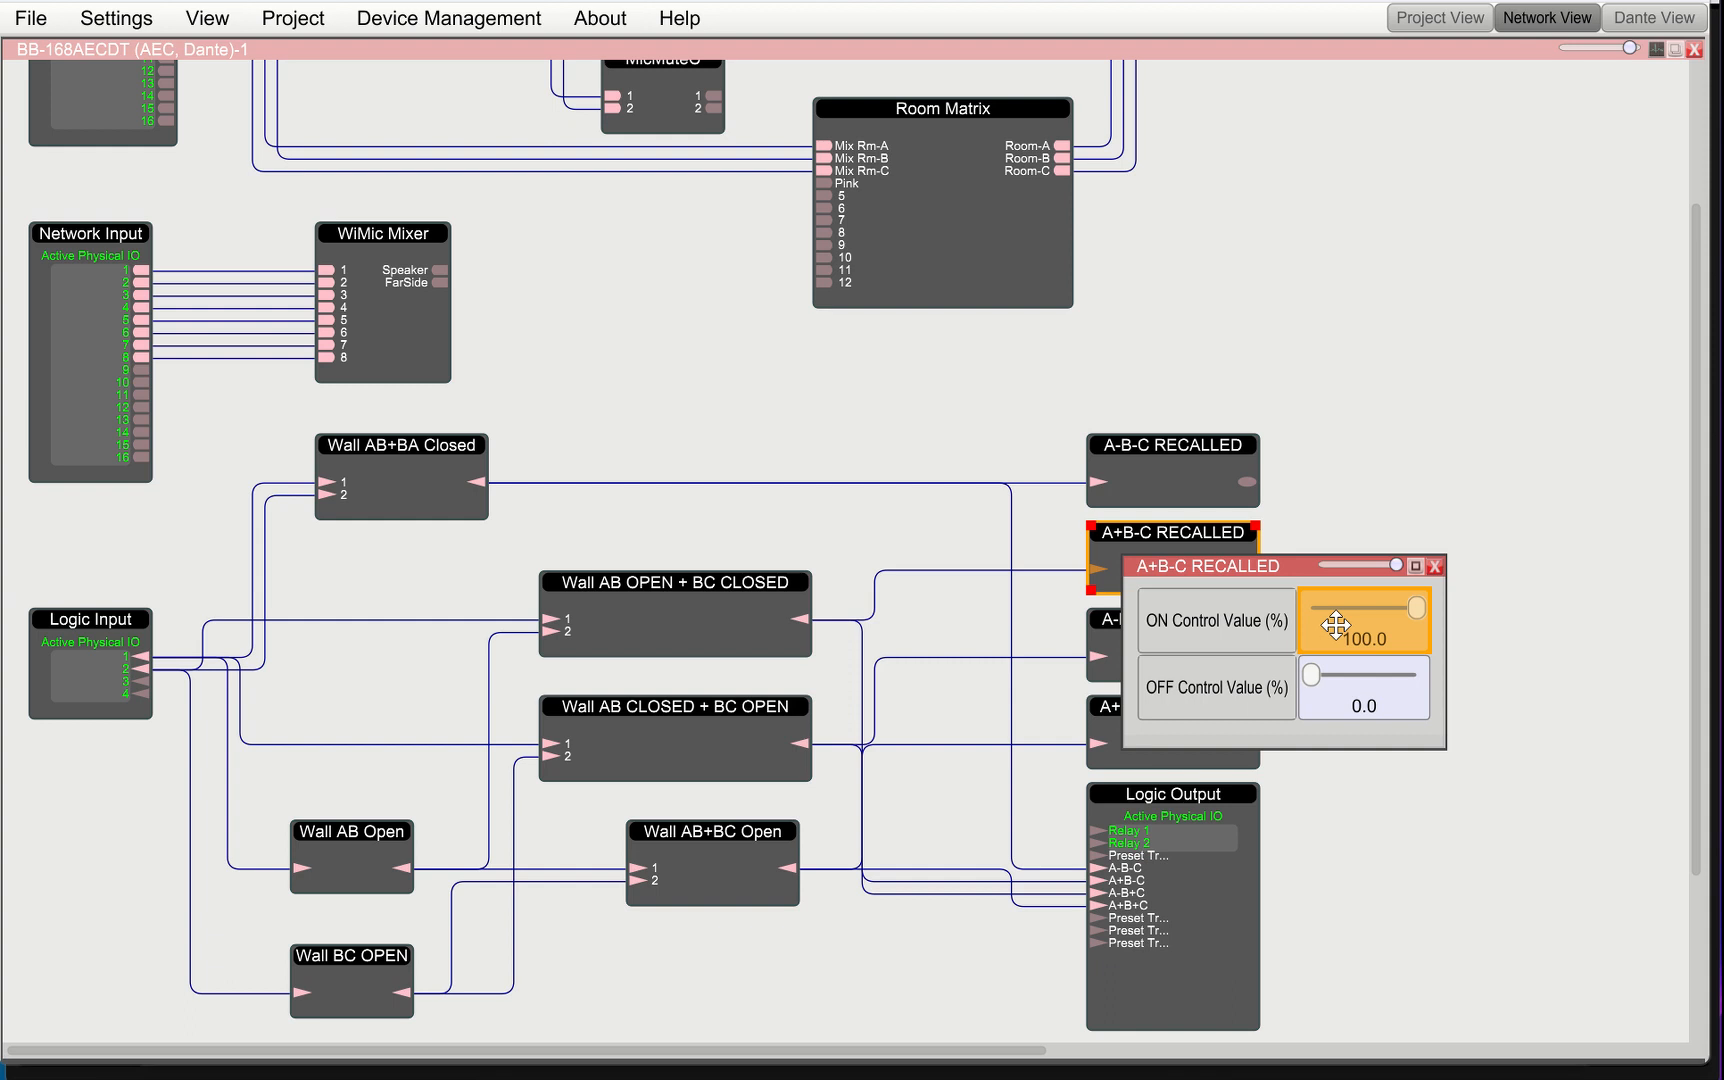
{"action": "left_click", "coordinate": [1280, 606]}
{"action": "key", "text": "alt+Tab"}
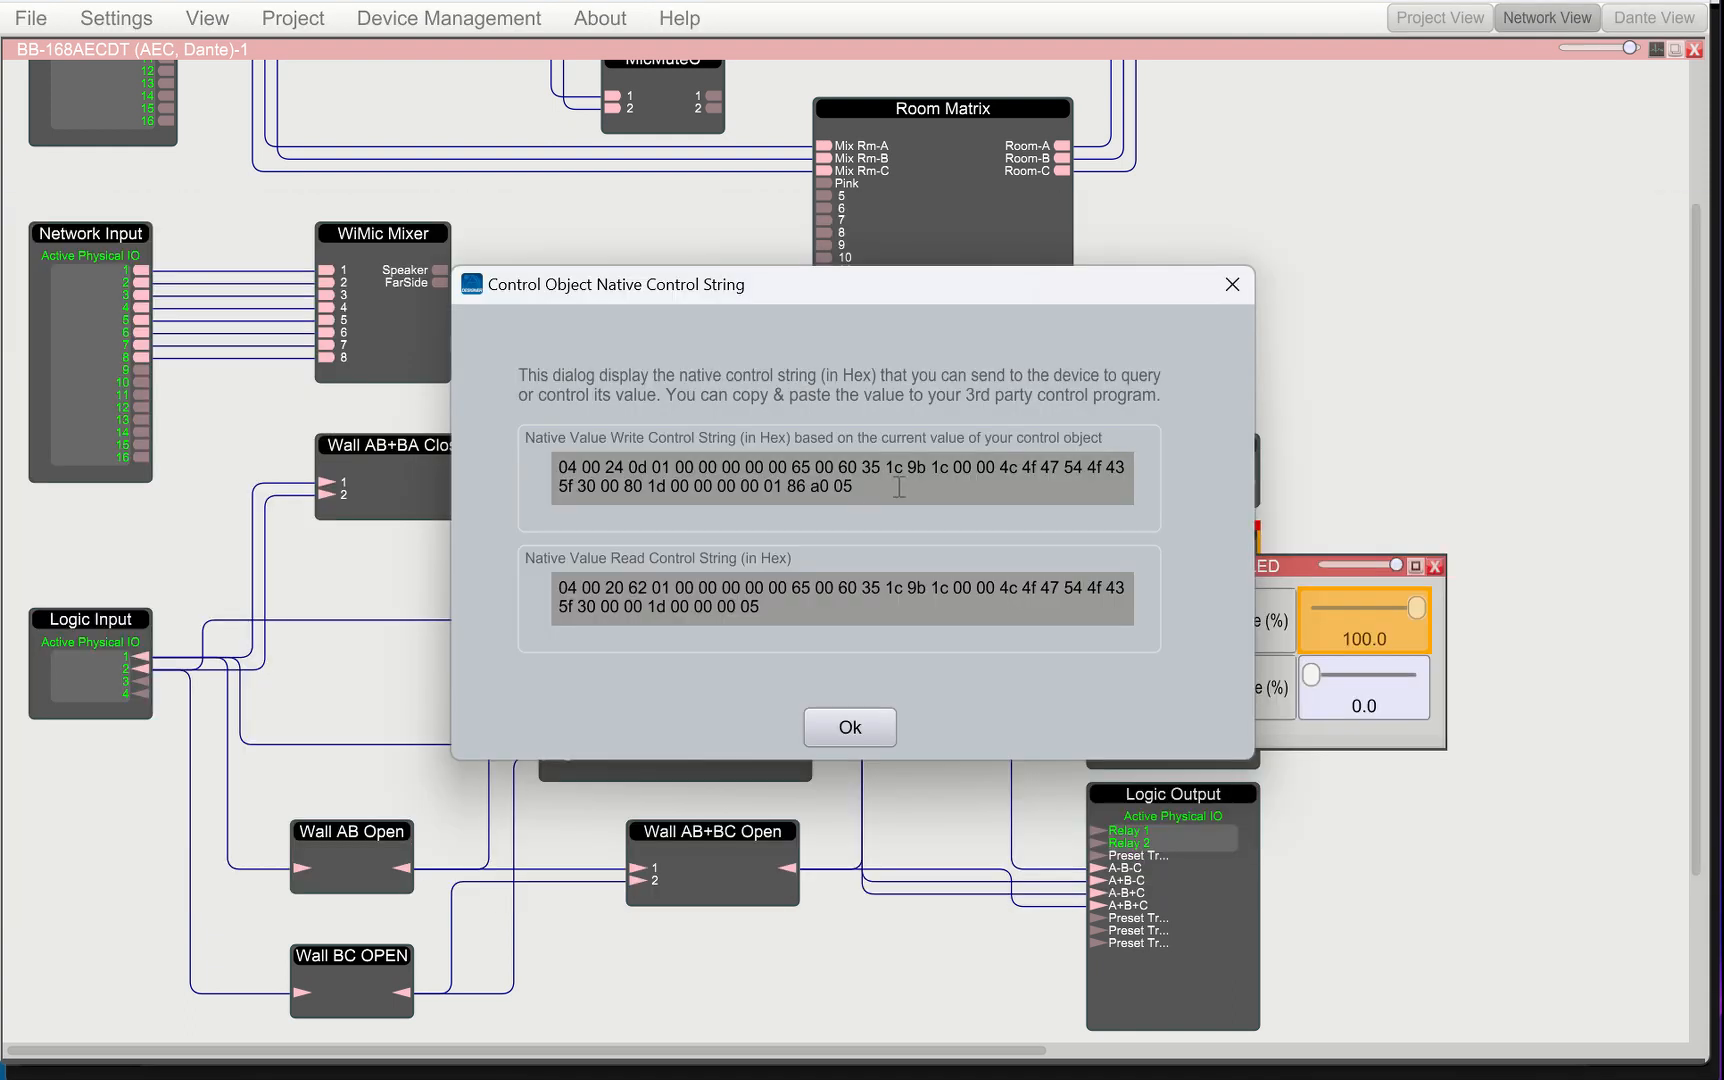
{"action": "left_click_drag", "start_coordinate": [899, 487], "coordinate": [543, 459]}
{"action": "right_click", "coordinate": [691, 471]}
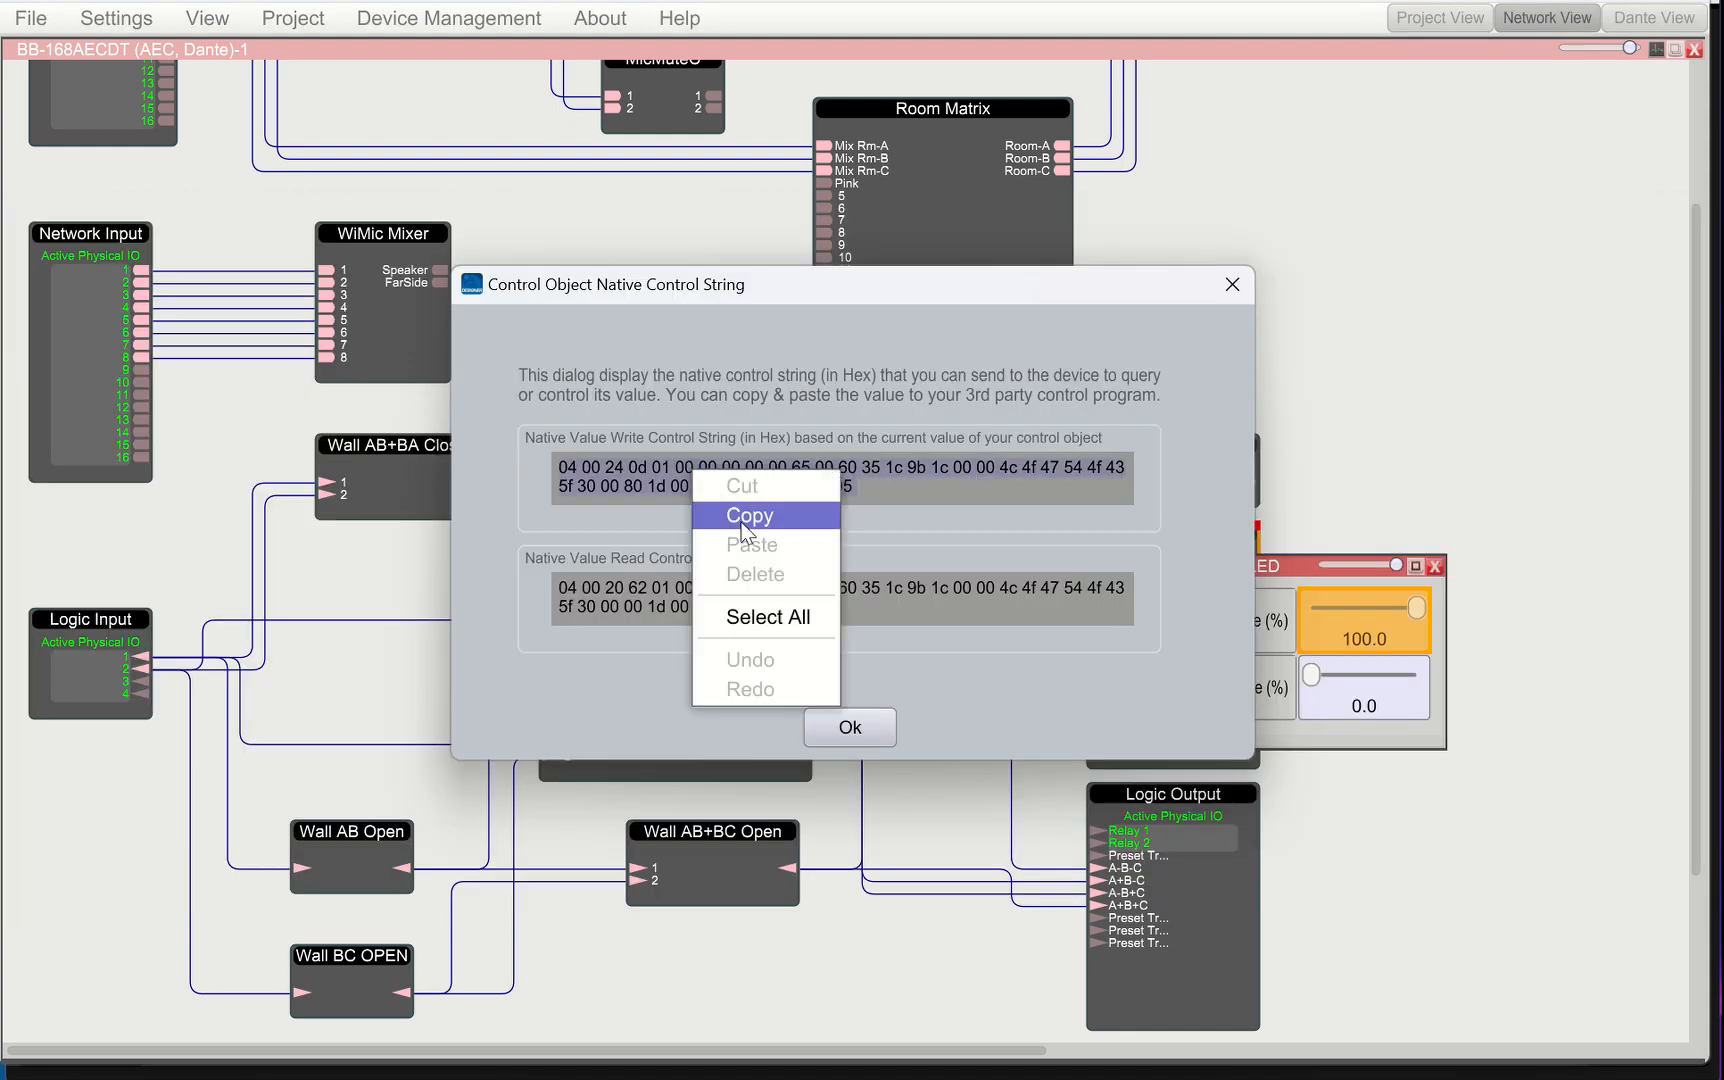
{"action": "left_click", "coordinate": [748, 515]}
{"action": "left_click", "coordinate": [850, 727]}
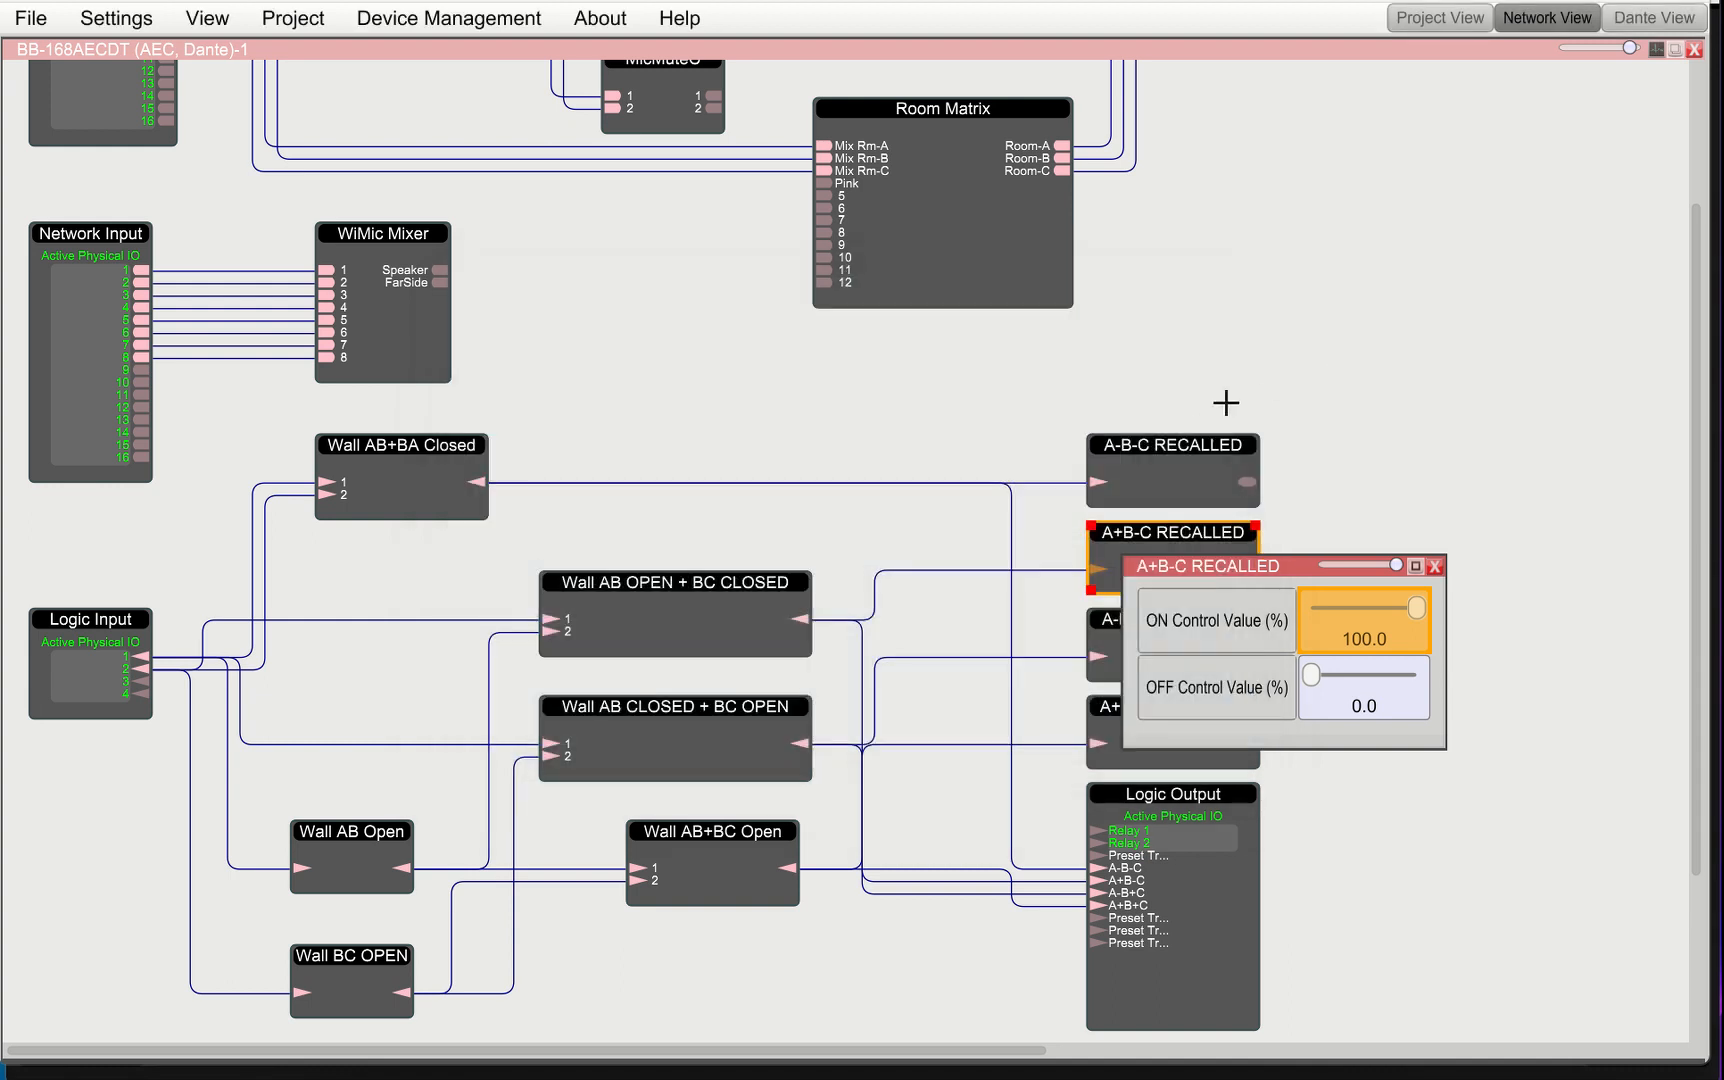
Back in HIVE Touch, replace the Divide command's native string with the copied write string and save the preset
{"action": "key", "text": "alt+Tab"}
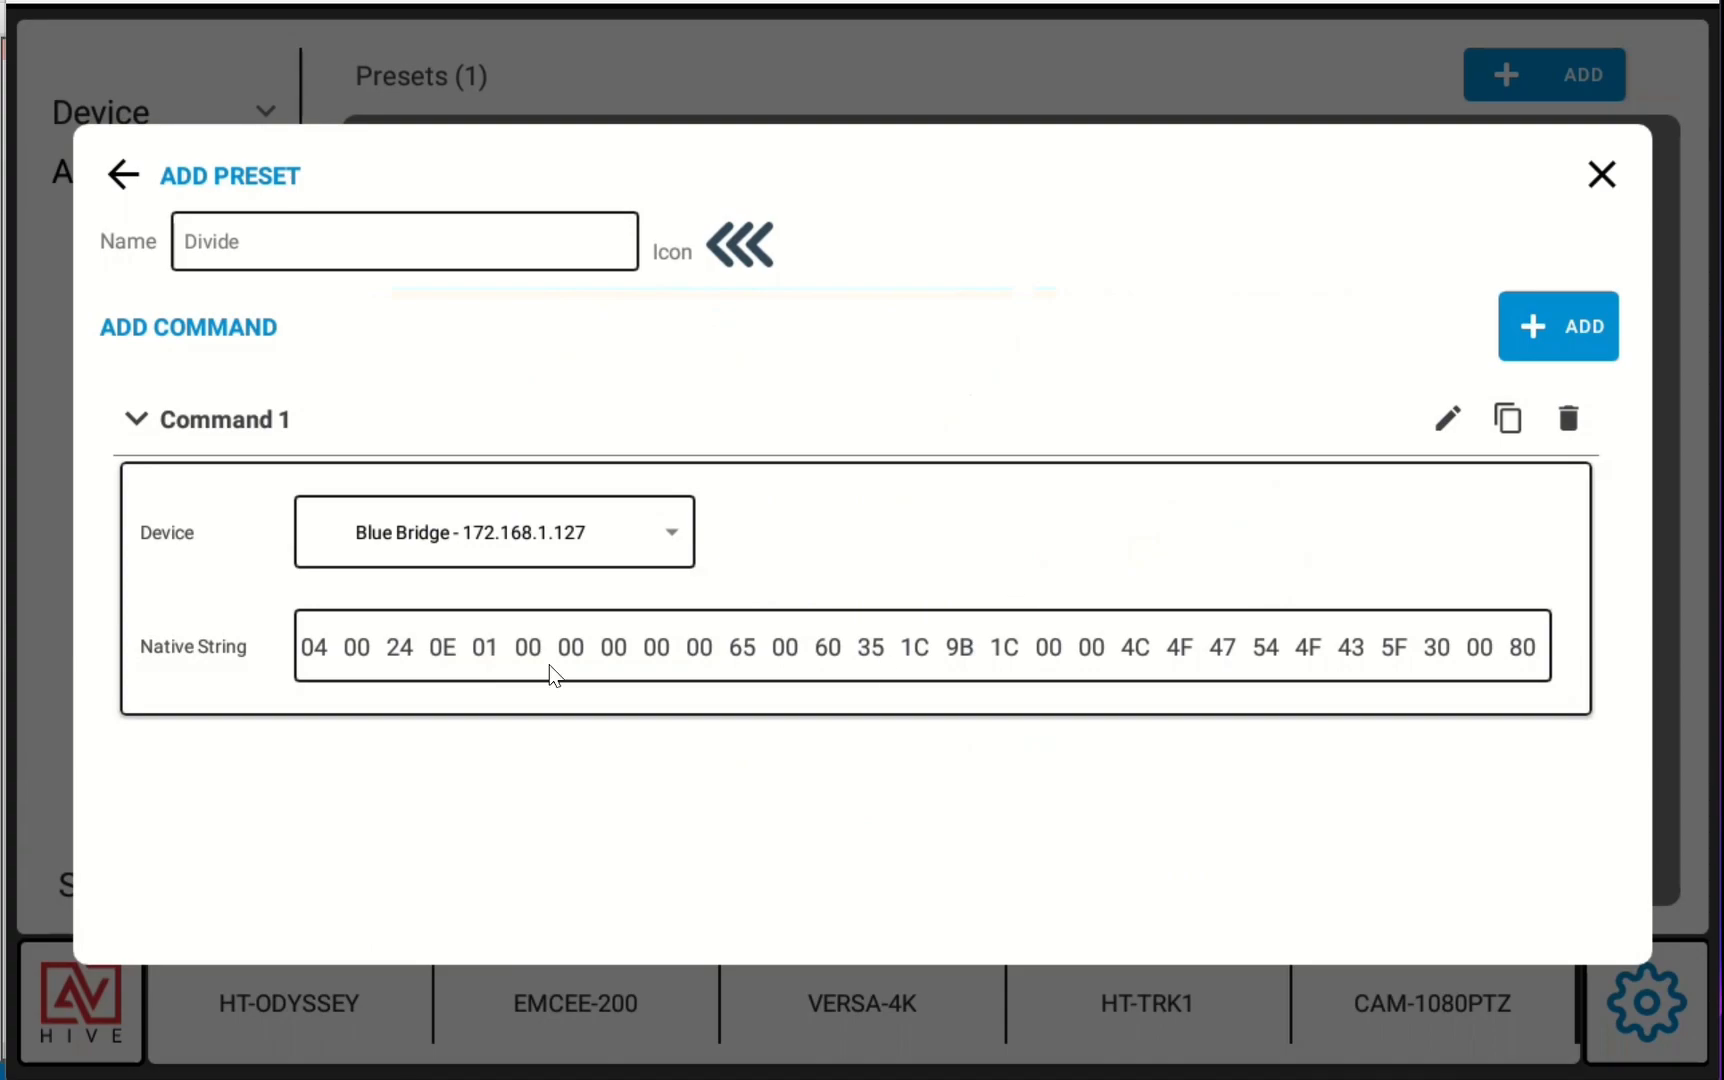
{"action": "left_click", "coordinate": [341, 654]}
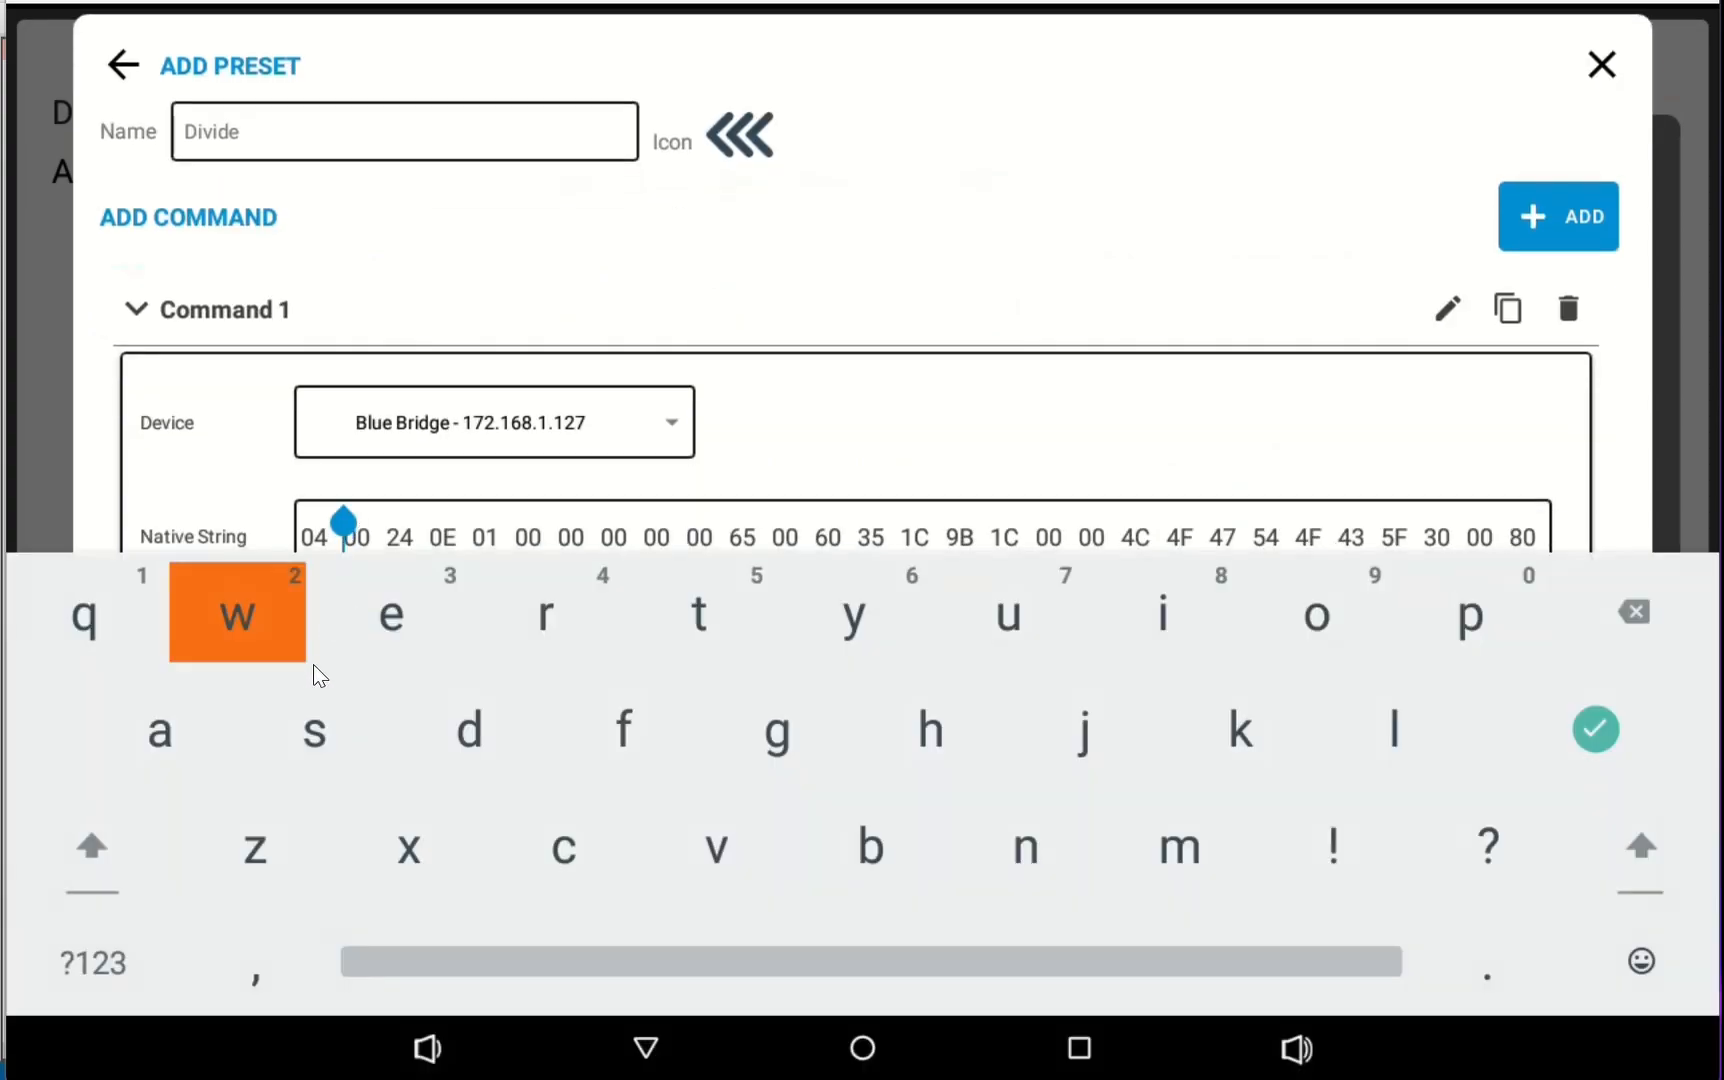
{"action": "key", "text": "ctrl+a"}
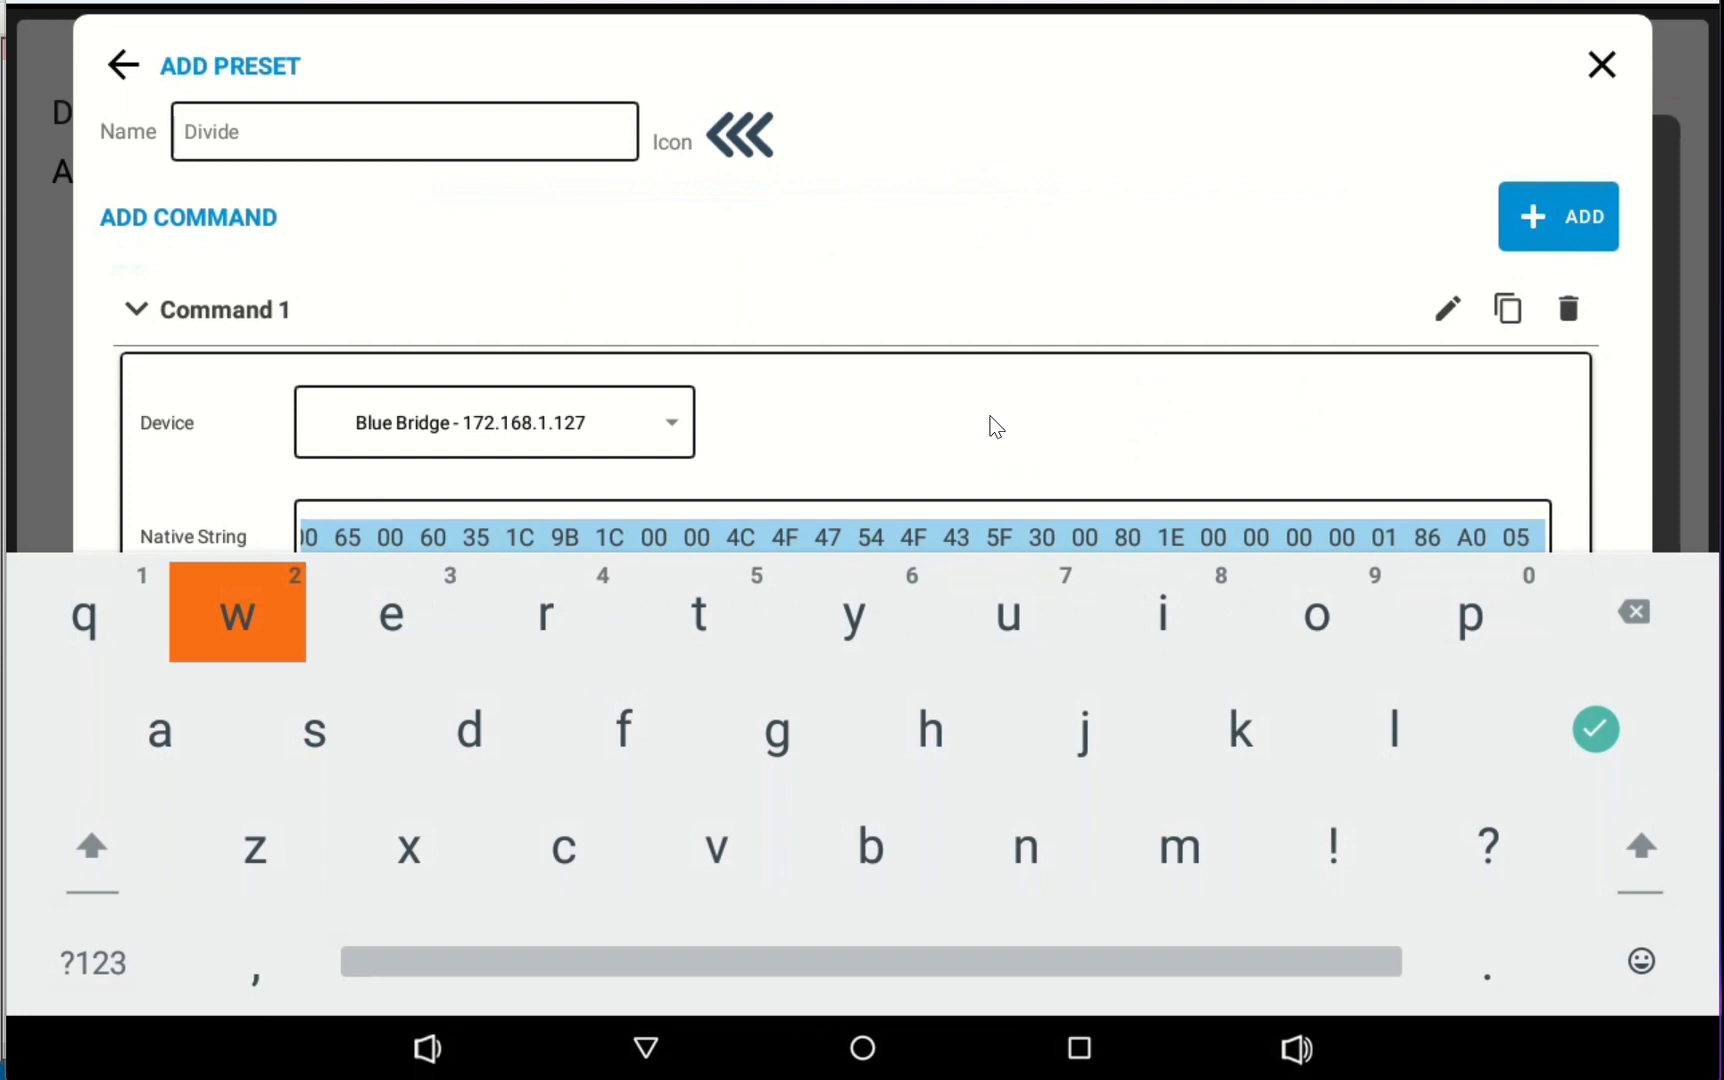
{"action": "key", "text": "ctrl+v"}
{"action": "left_click", "coordinate": [1013, 420]}
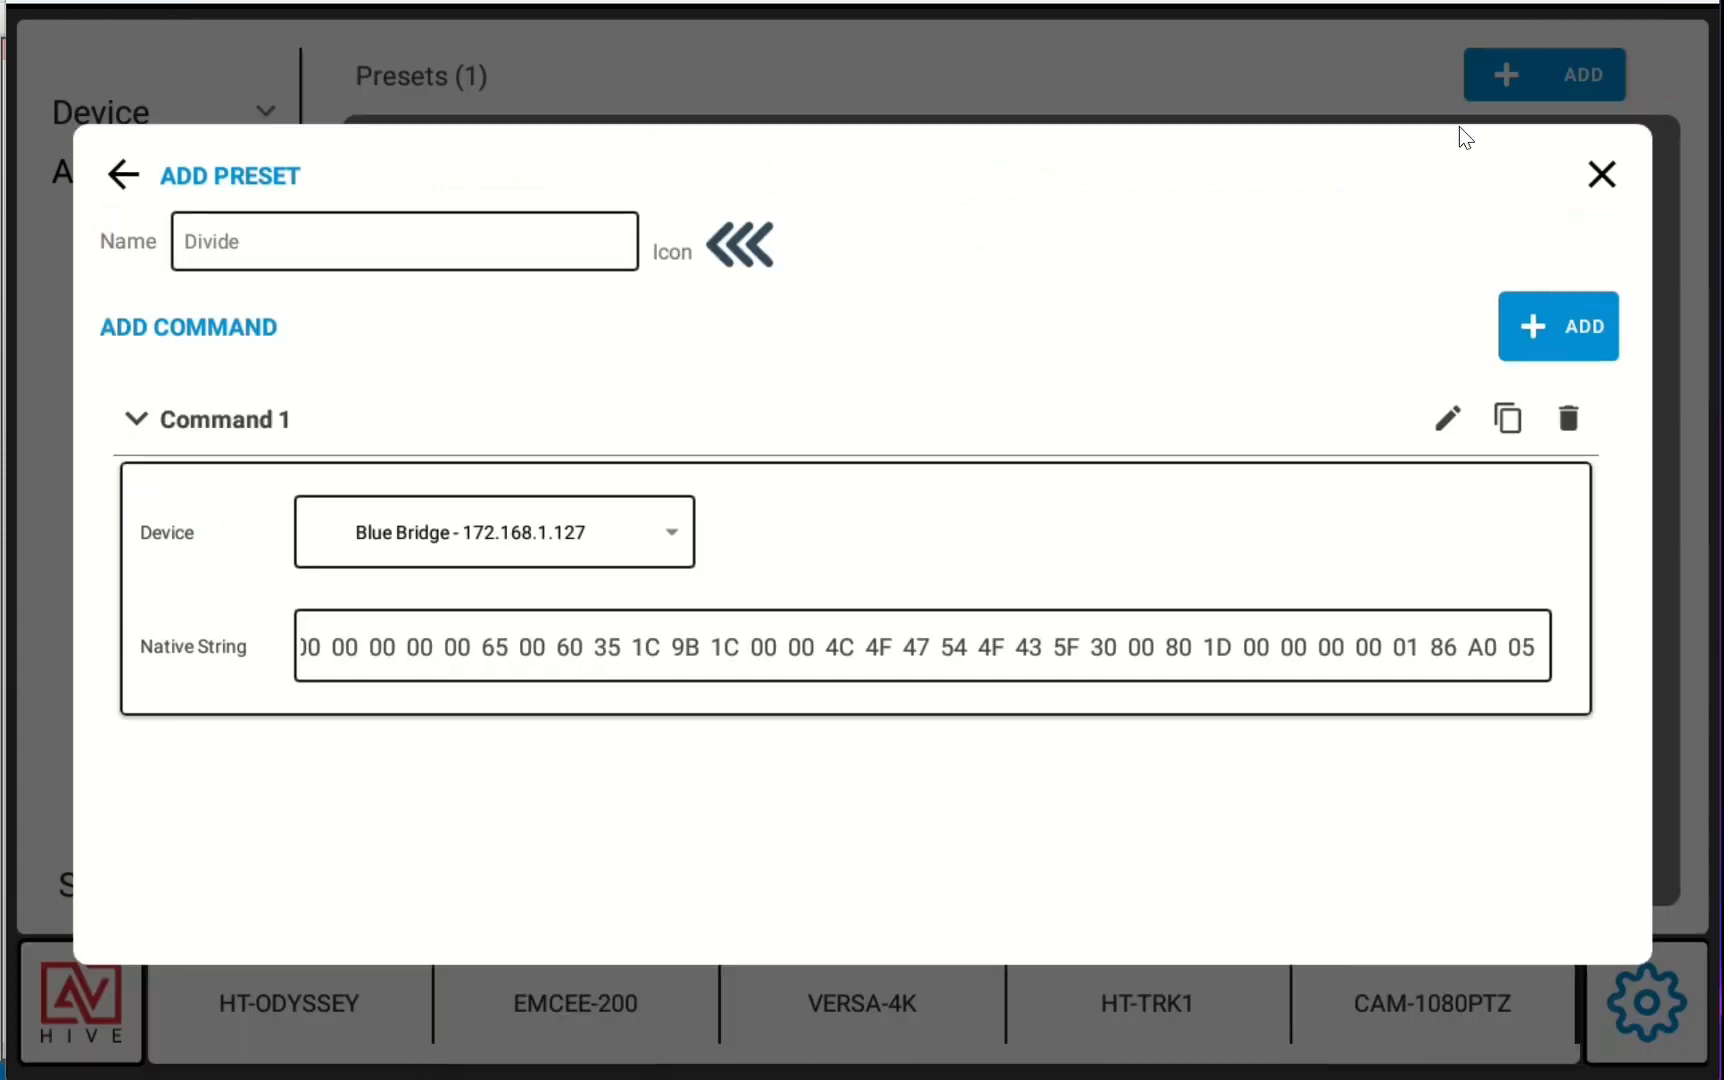
{"action": "left_click", "coordinate": [1594, 184]}
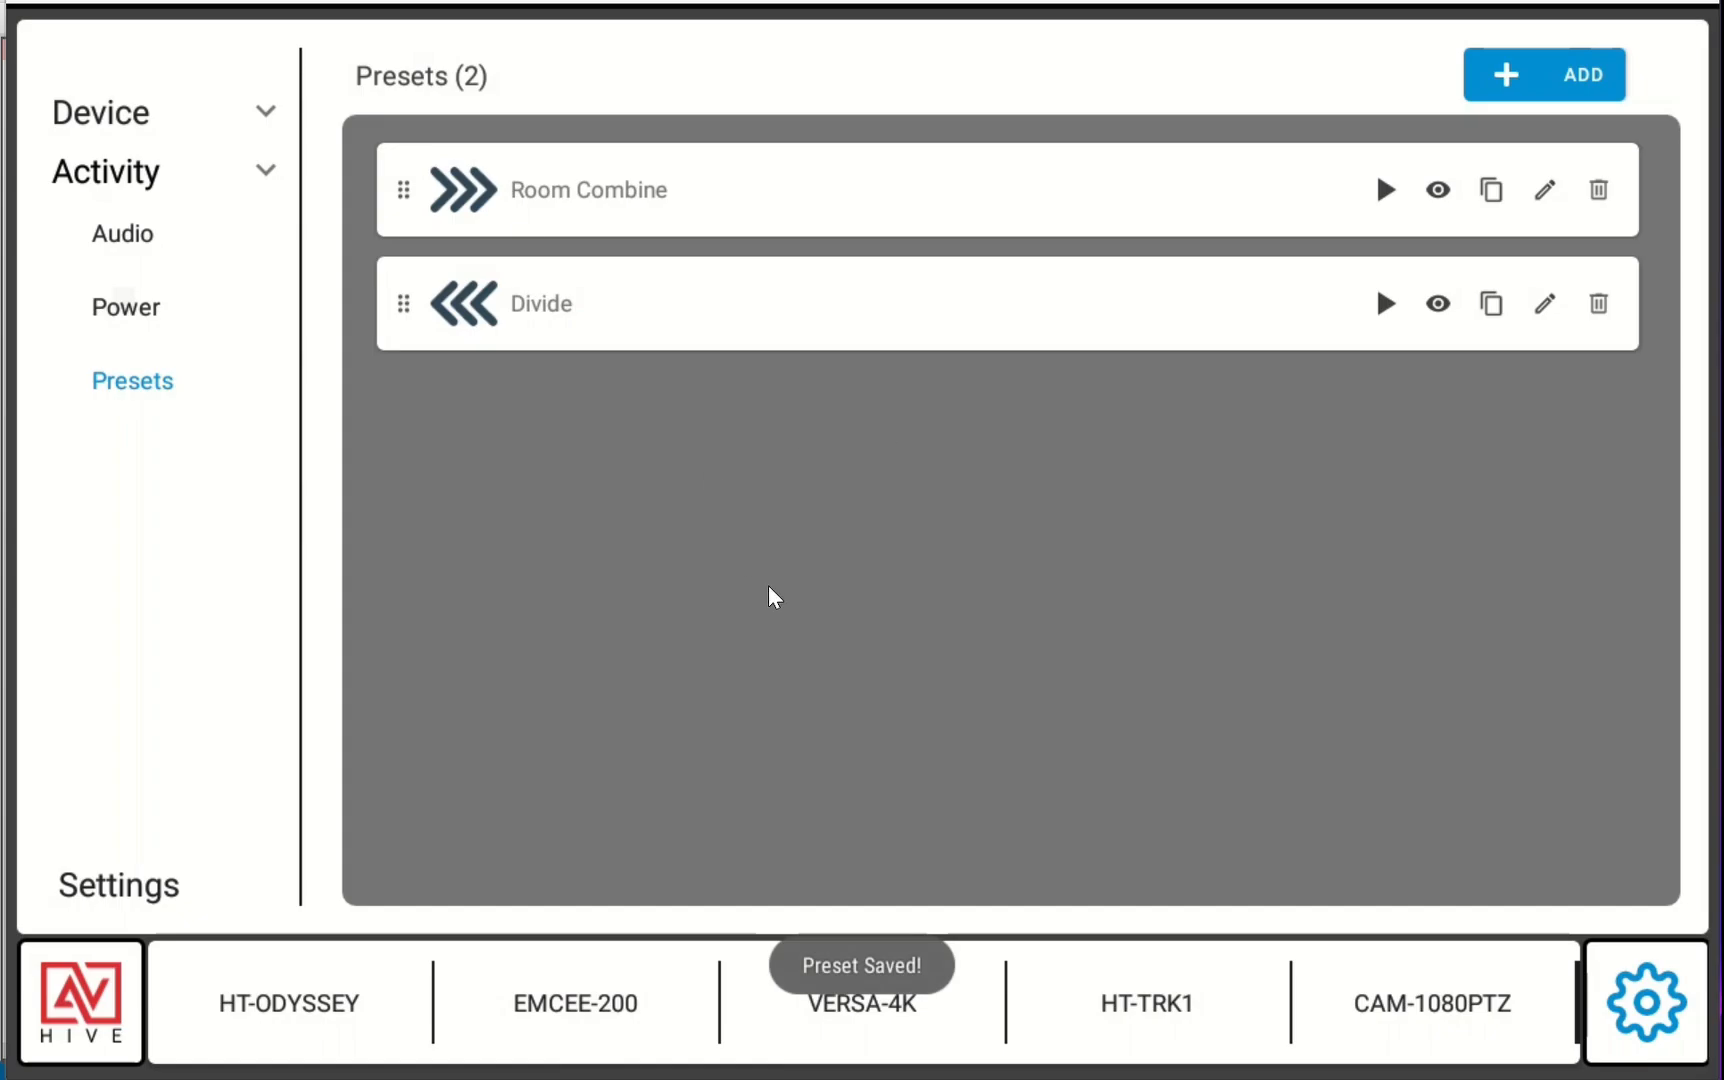
Open the room control screen and set the volume slider to about the middle
{"action": "left_click", "coordinate": [88, 1012]}
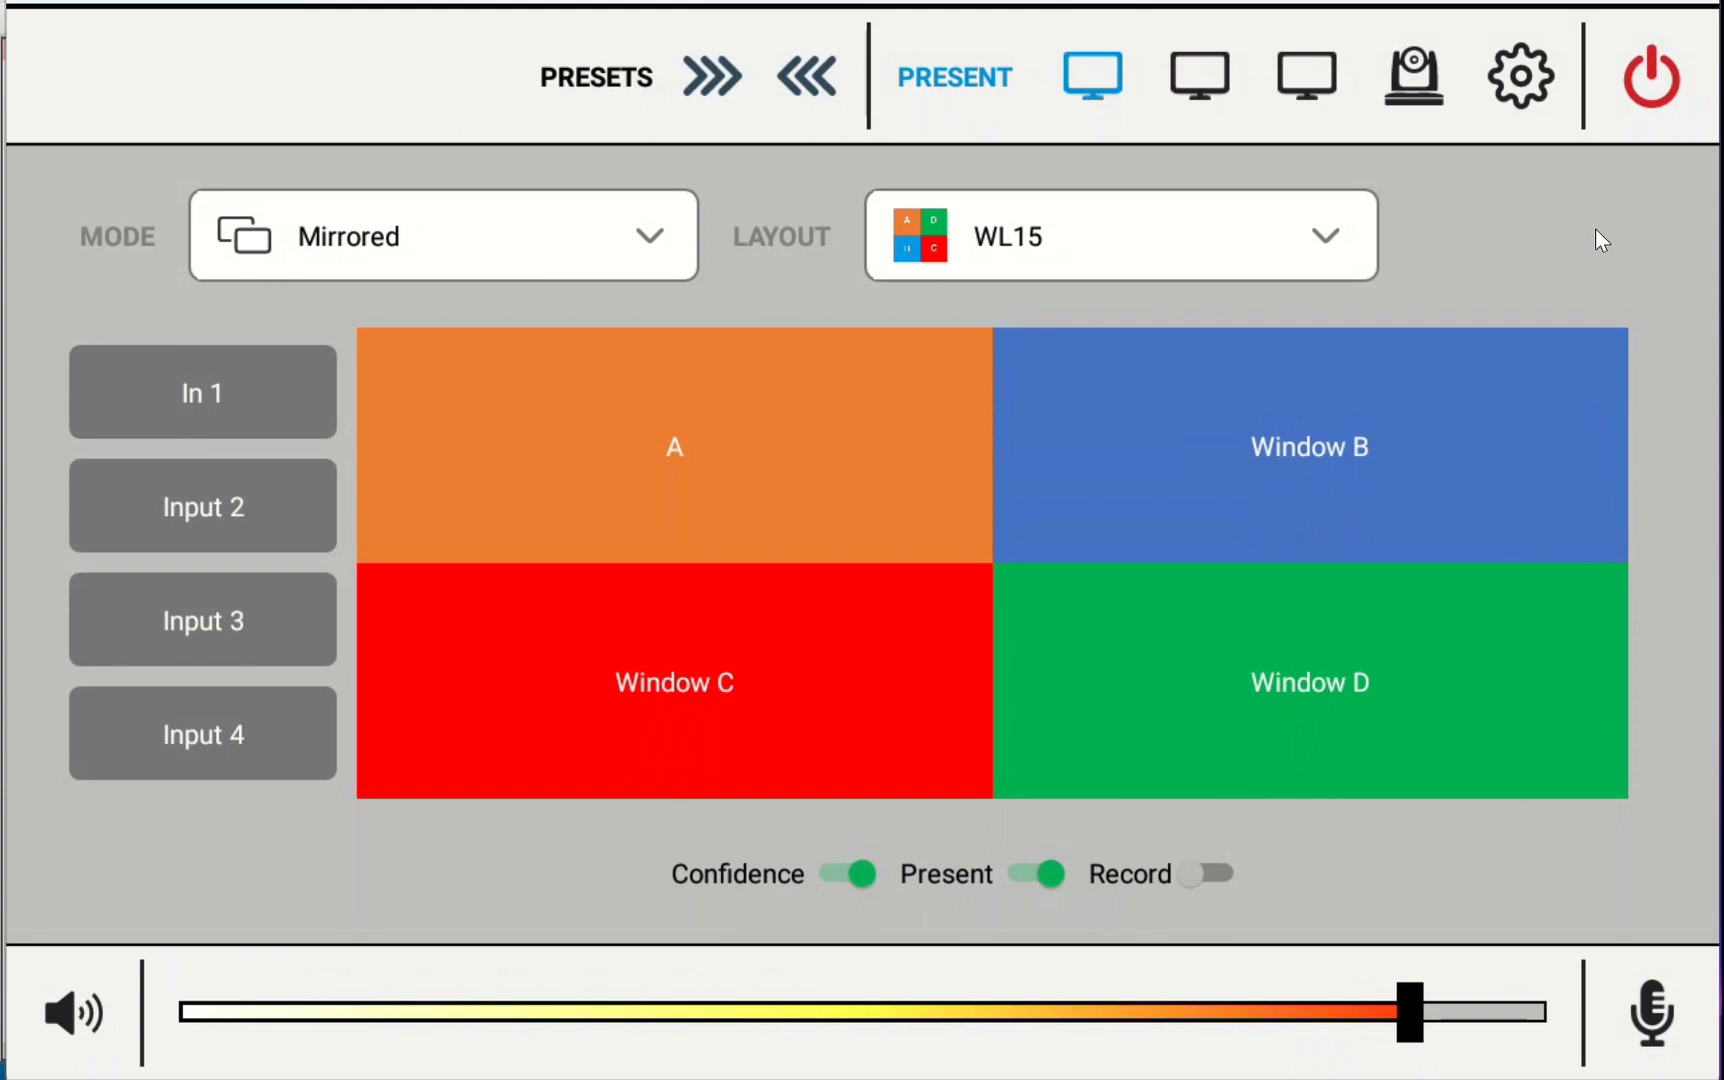
{"action": "left_click", "coordinate": [877, 1024]}
Test the speaker mute and microphone mute controls by toggling each on and off
{"action": "left_click", "coordinate": [50, 1015]}
{"action": "left_click", "coordinate": [55, 1015]}
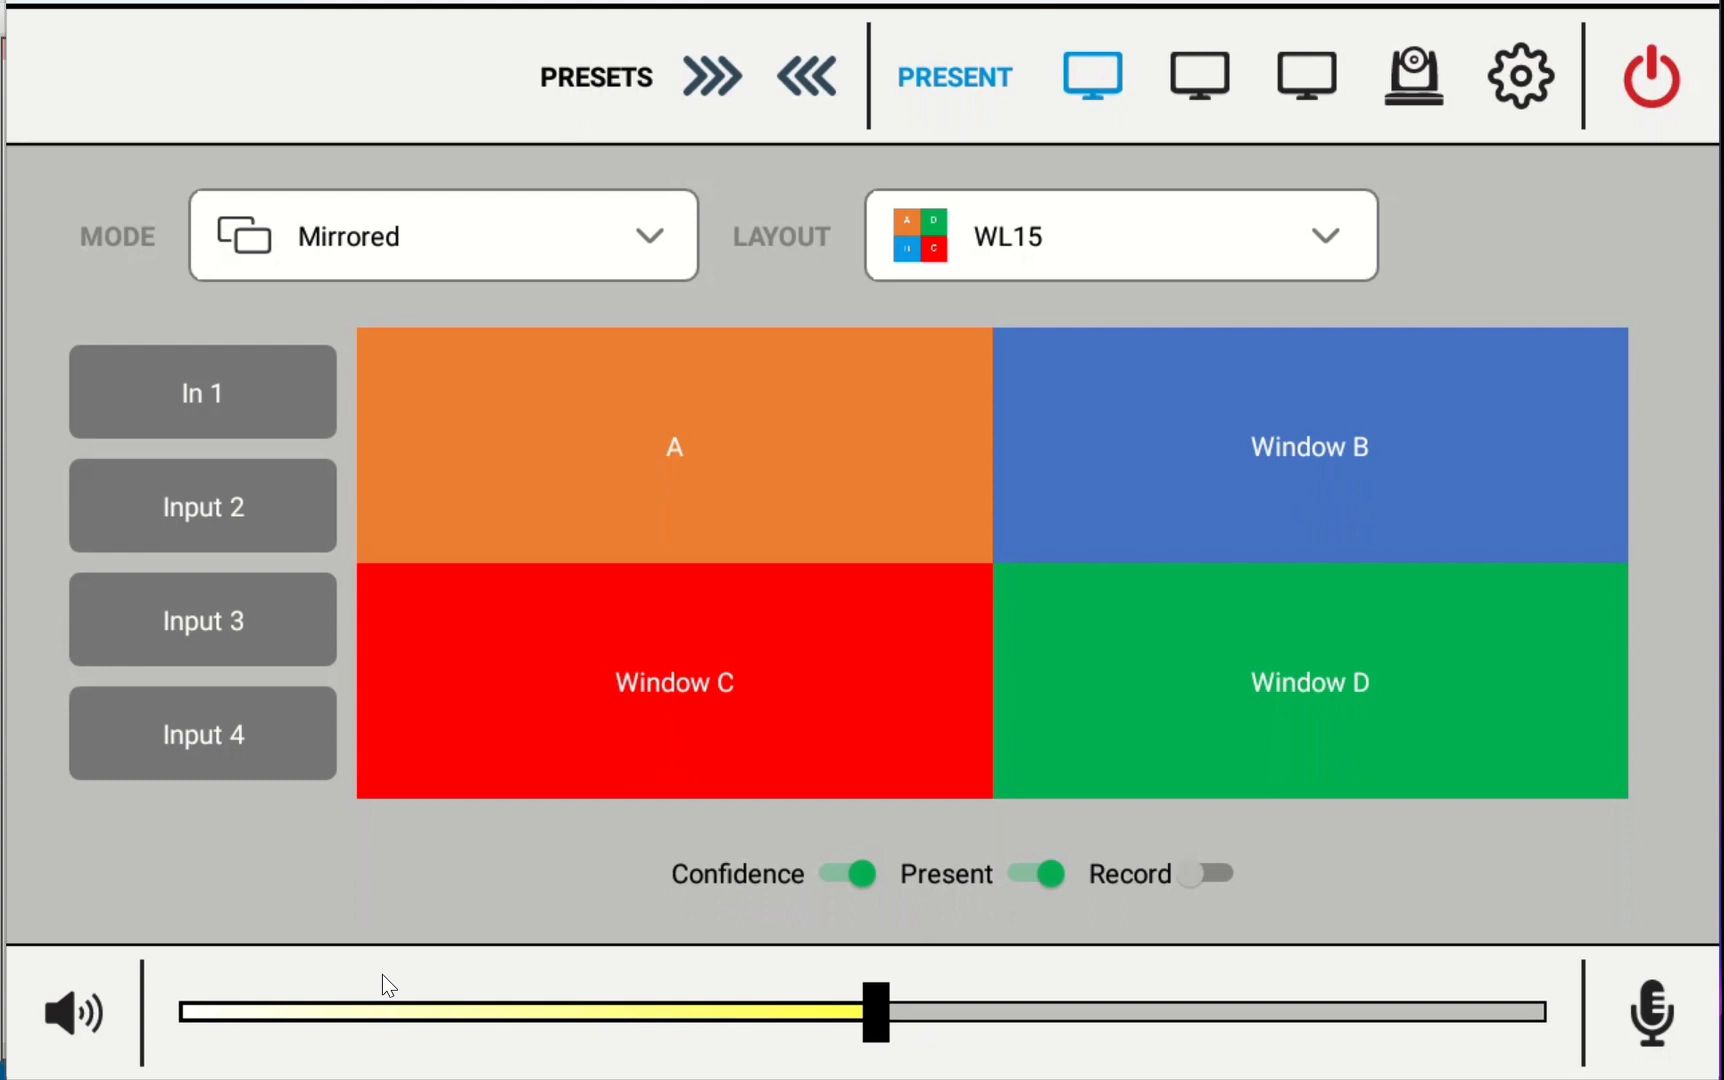
{"action": "left_click", "coordinate": [1670, 1018]}
{"action": "left_click", "coordinate": [1665, 1018]}
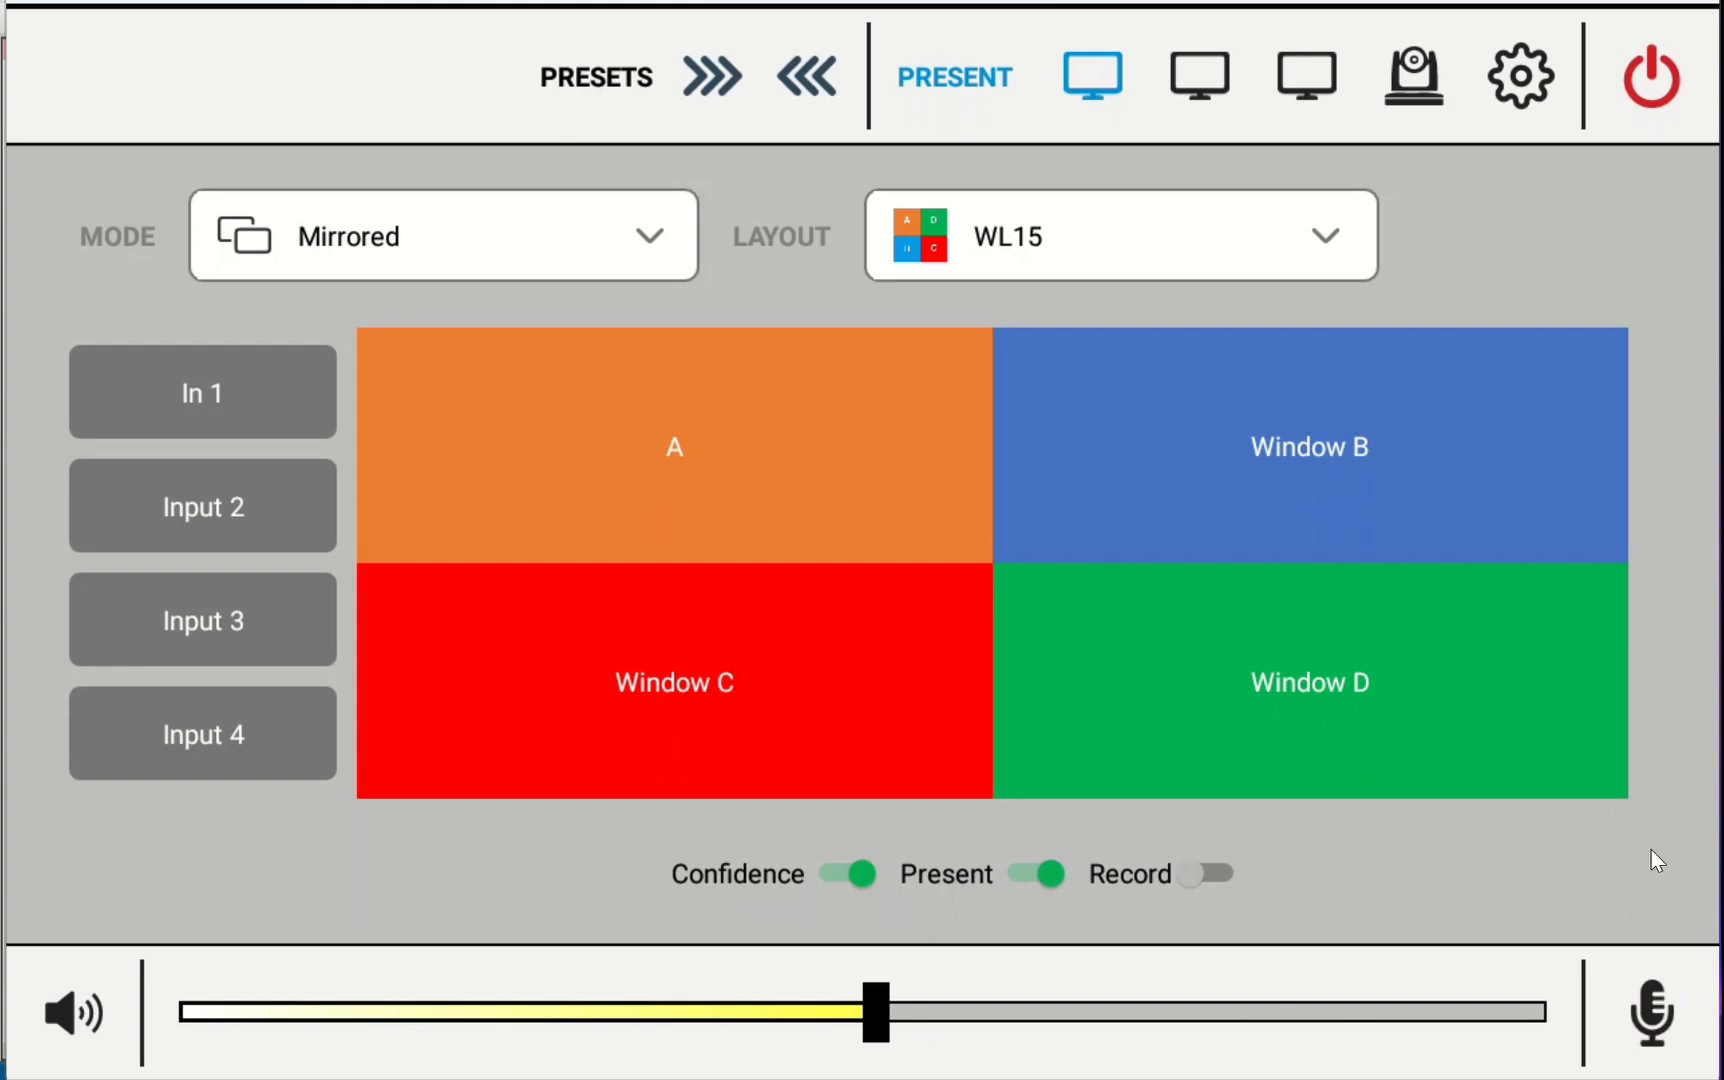